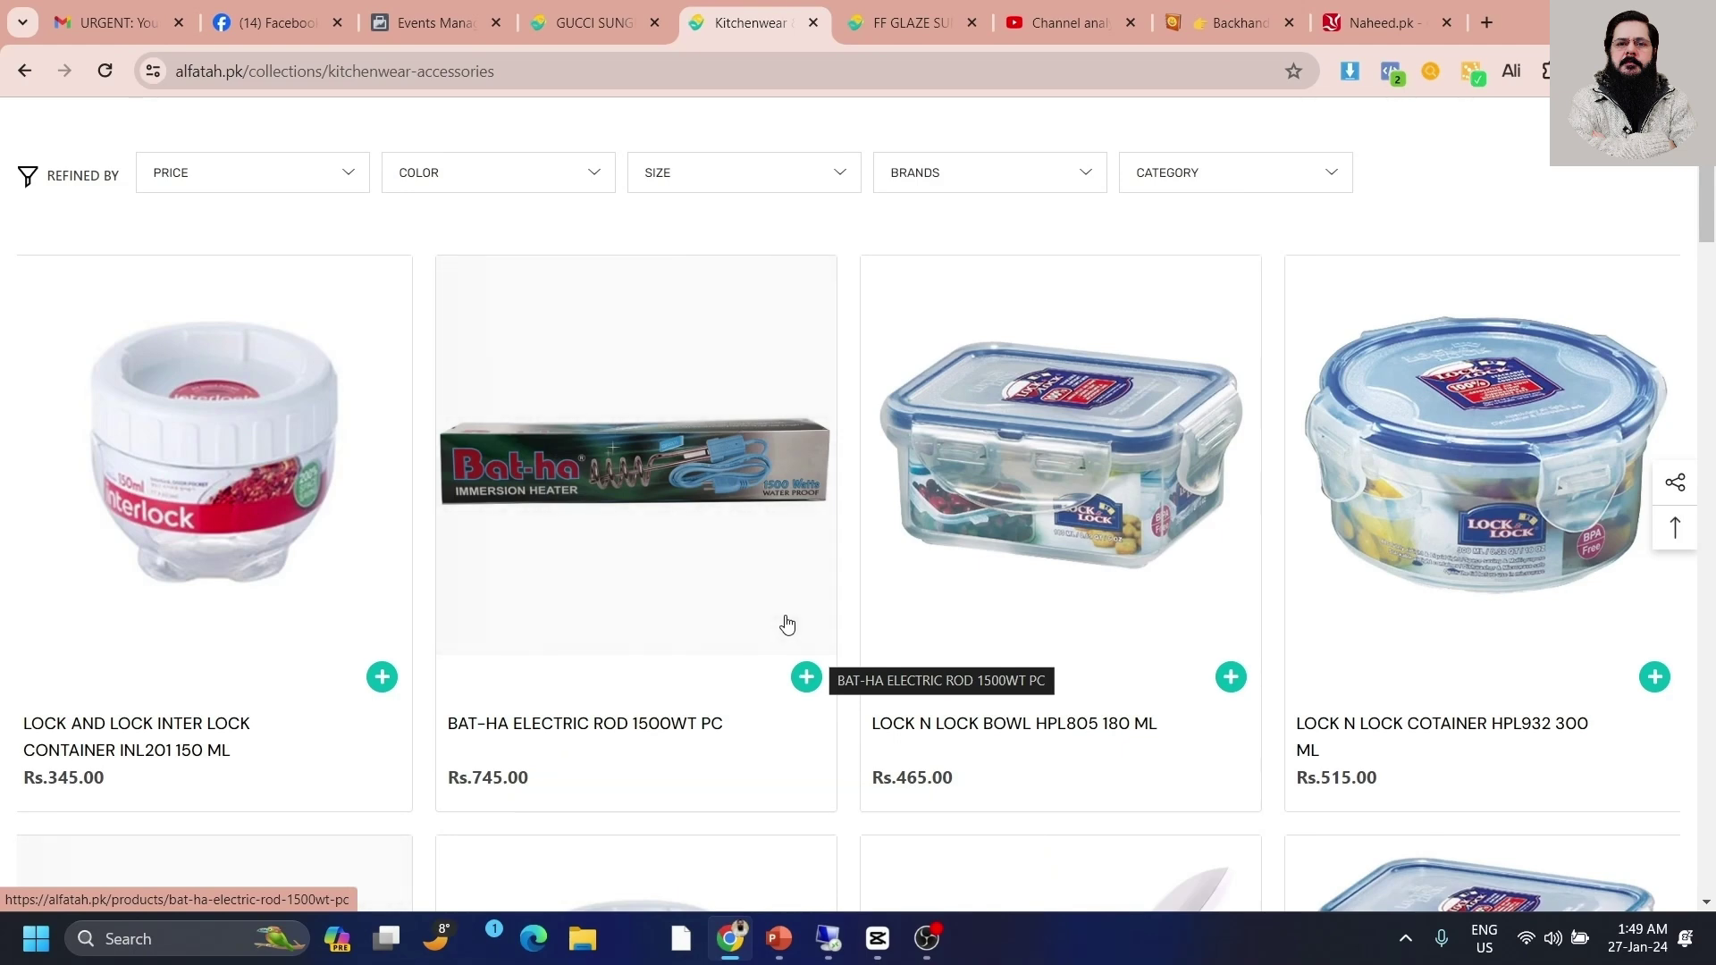
- Add the 180 ml Lock n Lock bowl, 300 ml container, 1500WT Bat-Ha electric rod and 150 ml Inter Lock container to the cart
scroll(786, 625, "down", 5)
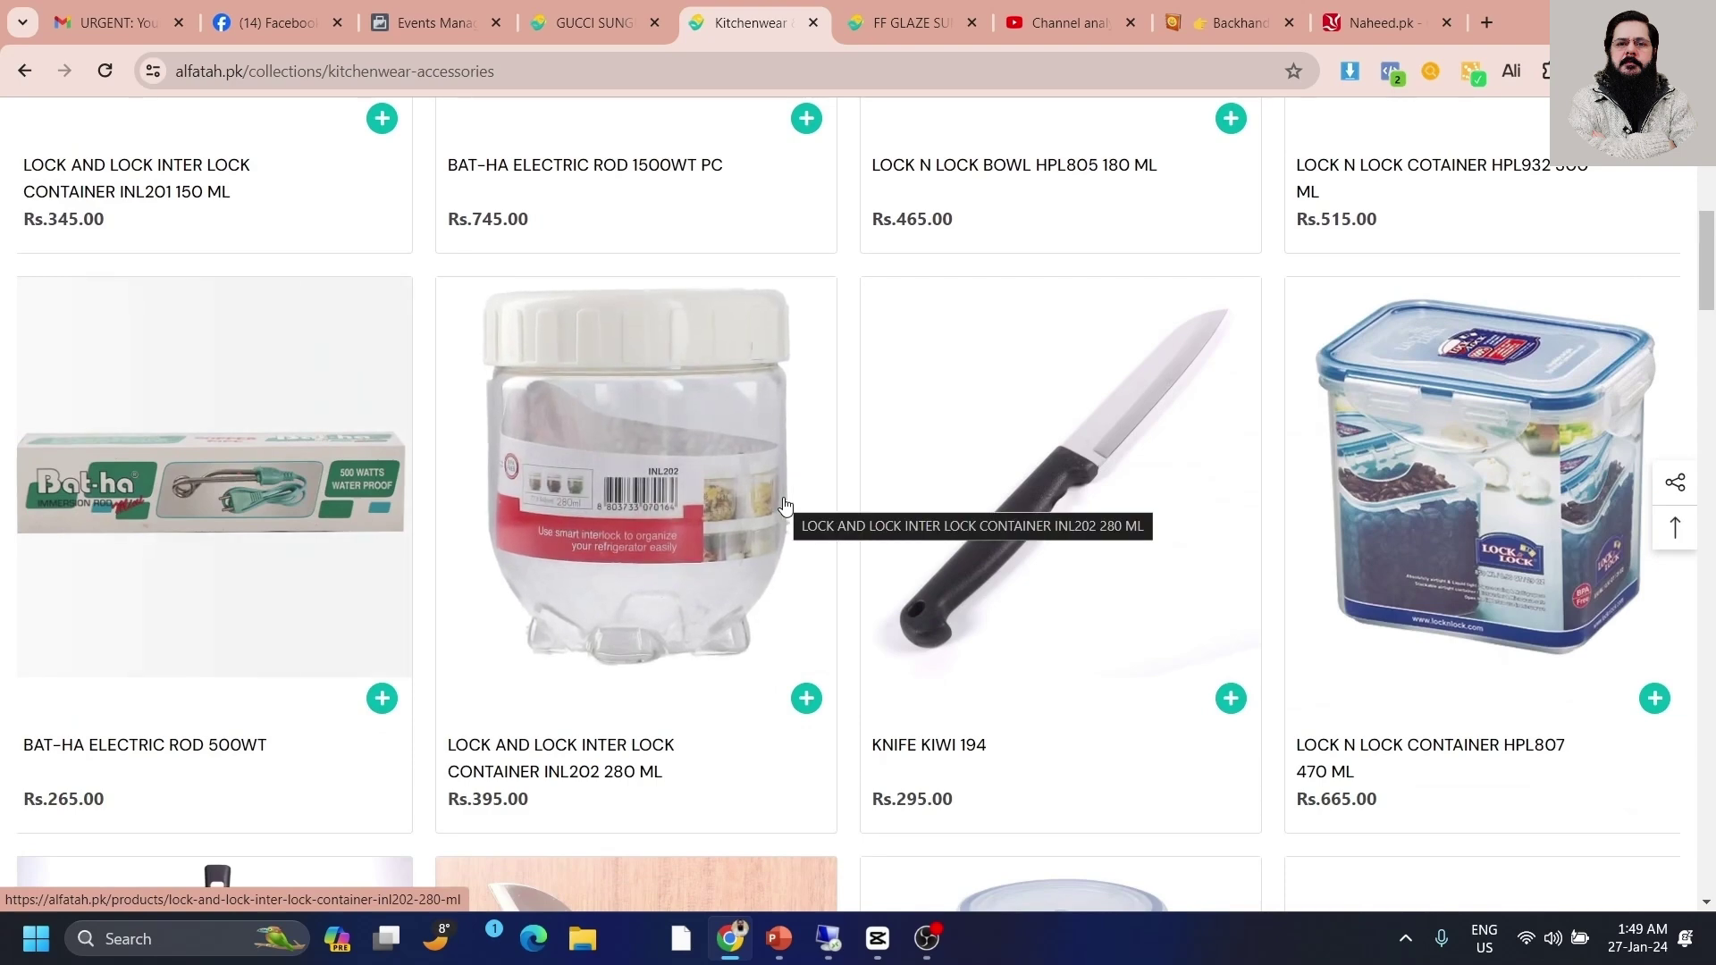
scroll(784, 507, "down", 7)
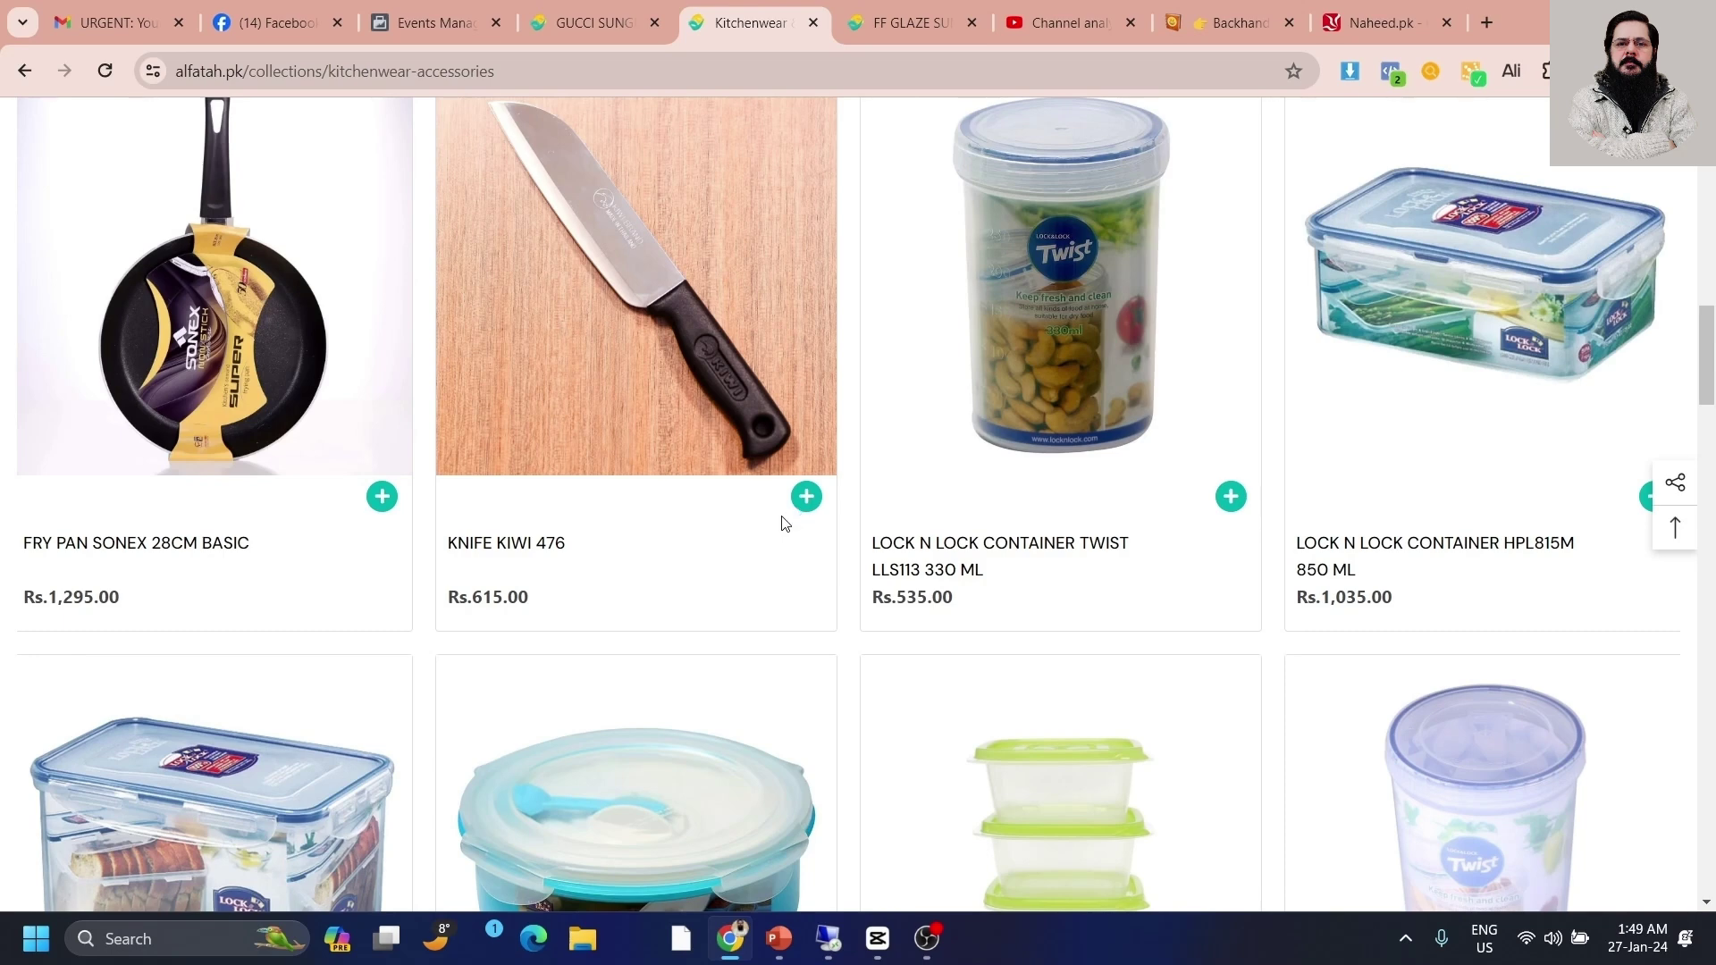
left_click(769, 526)
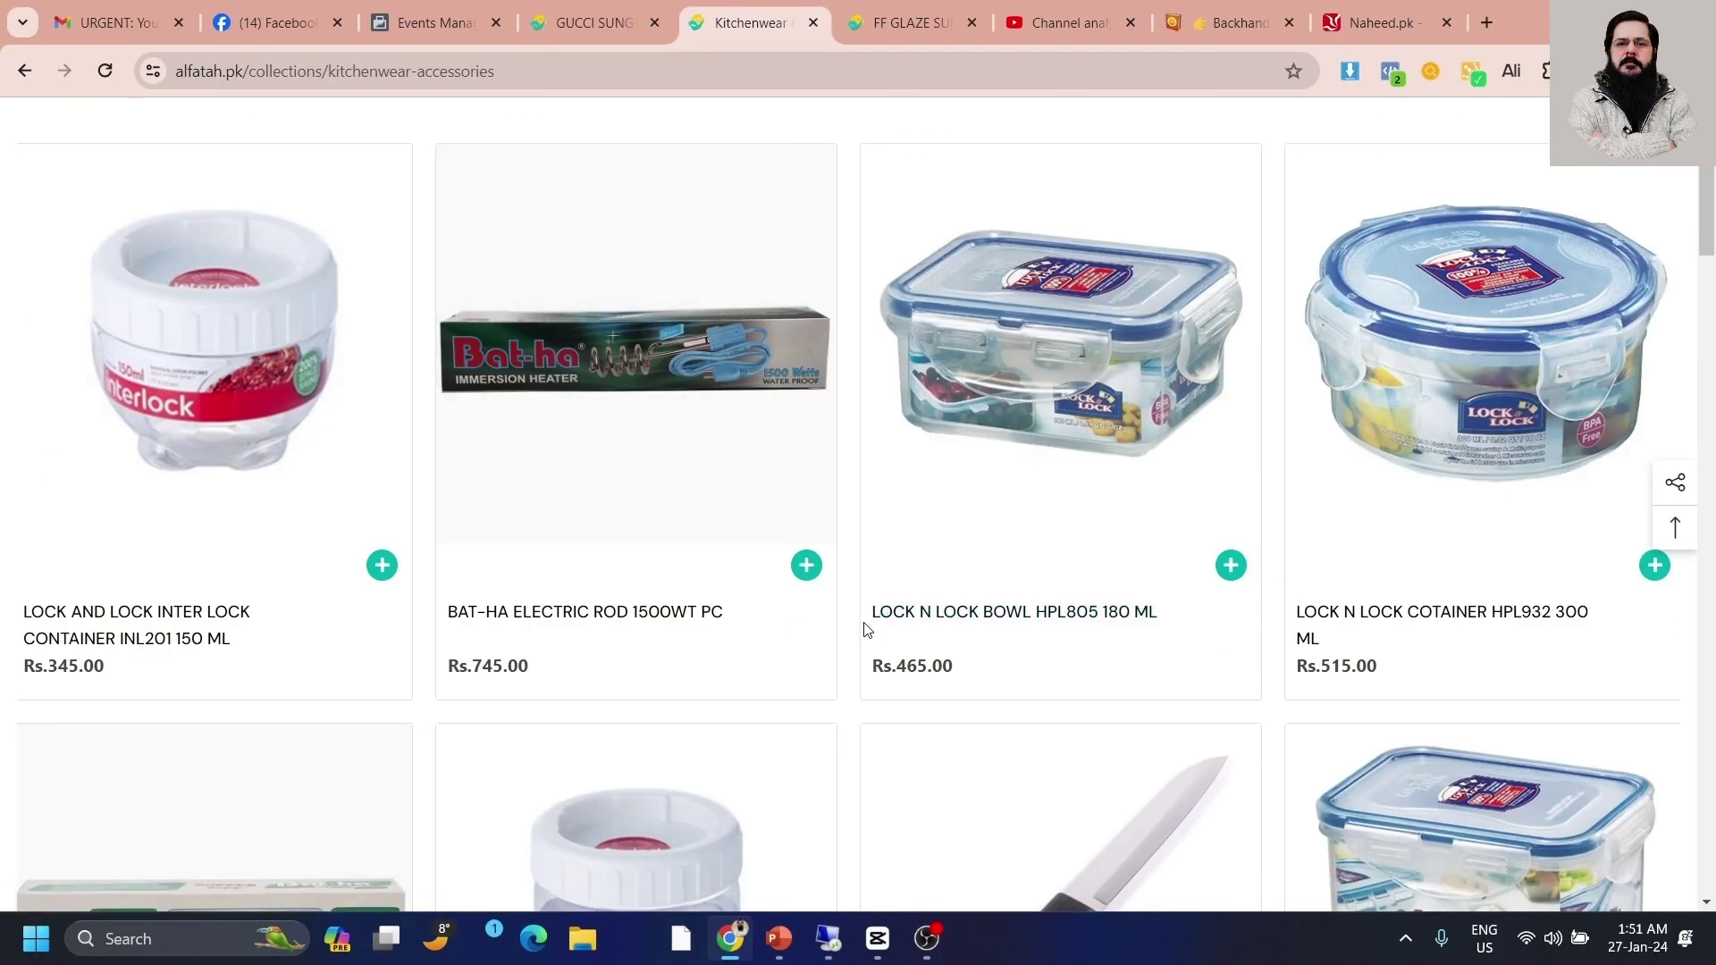
left_click(537, 615)
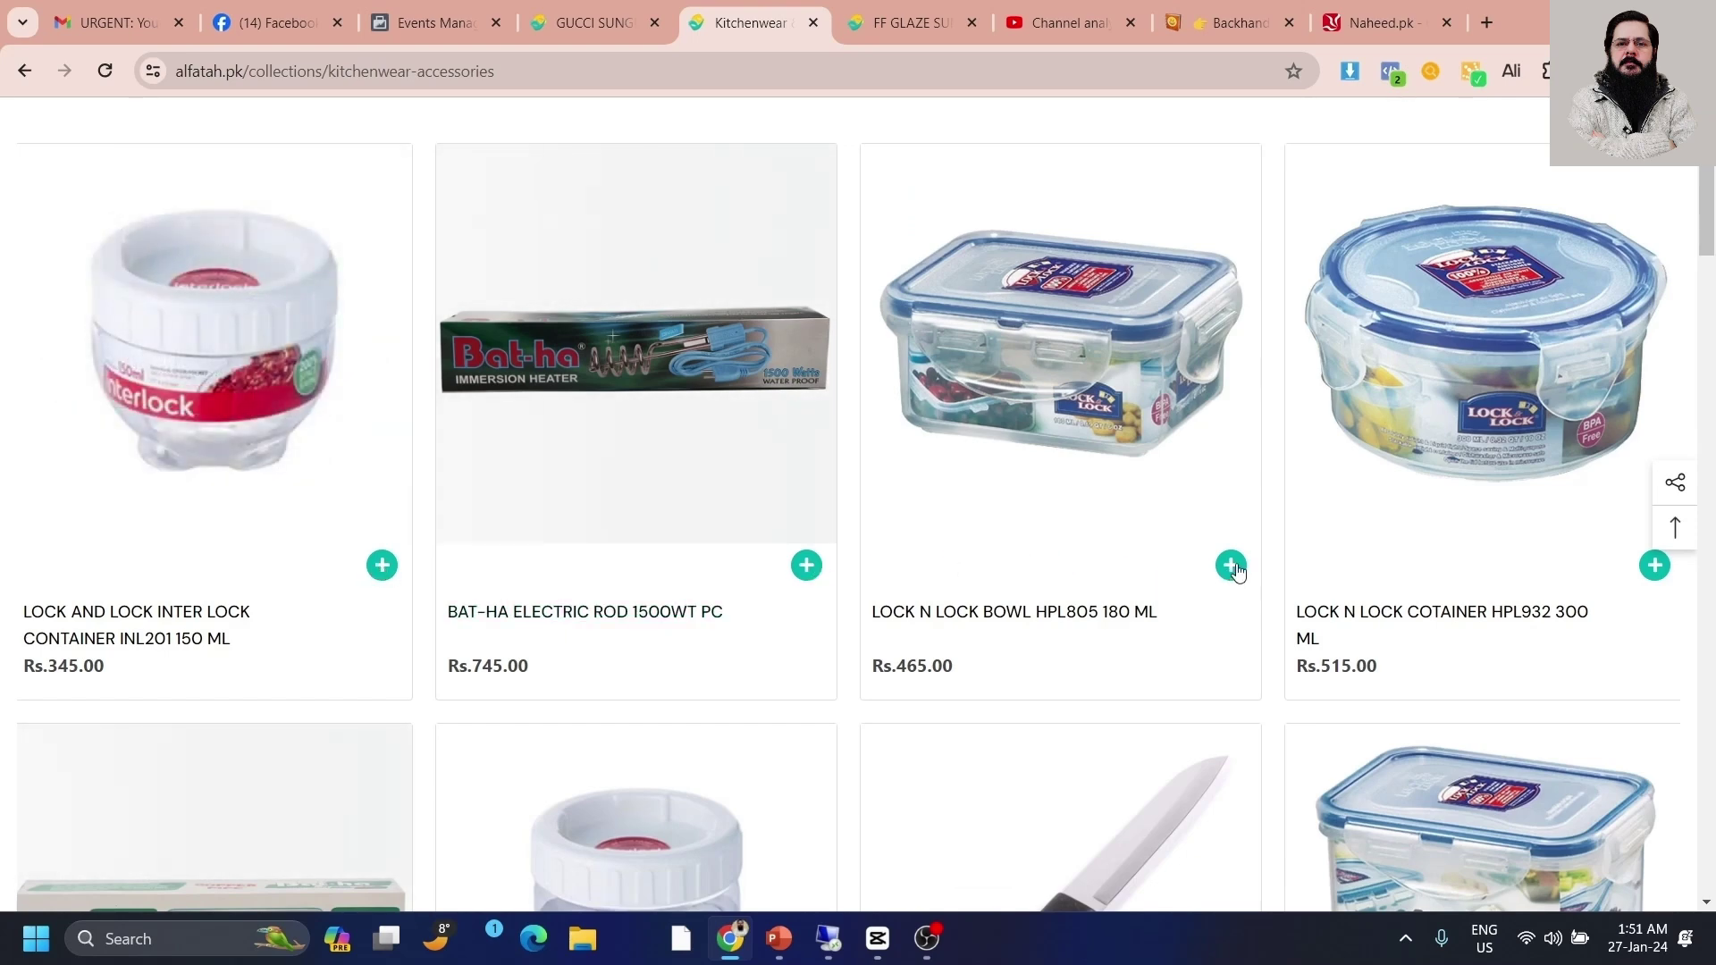
left_click(1655, 565)
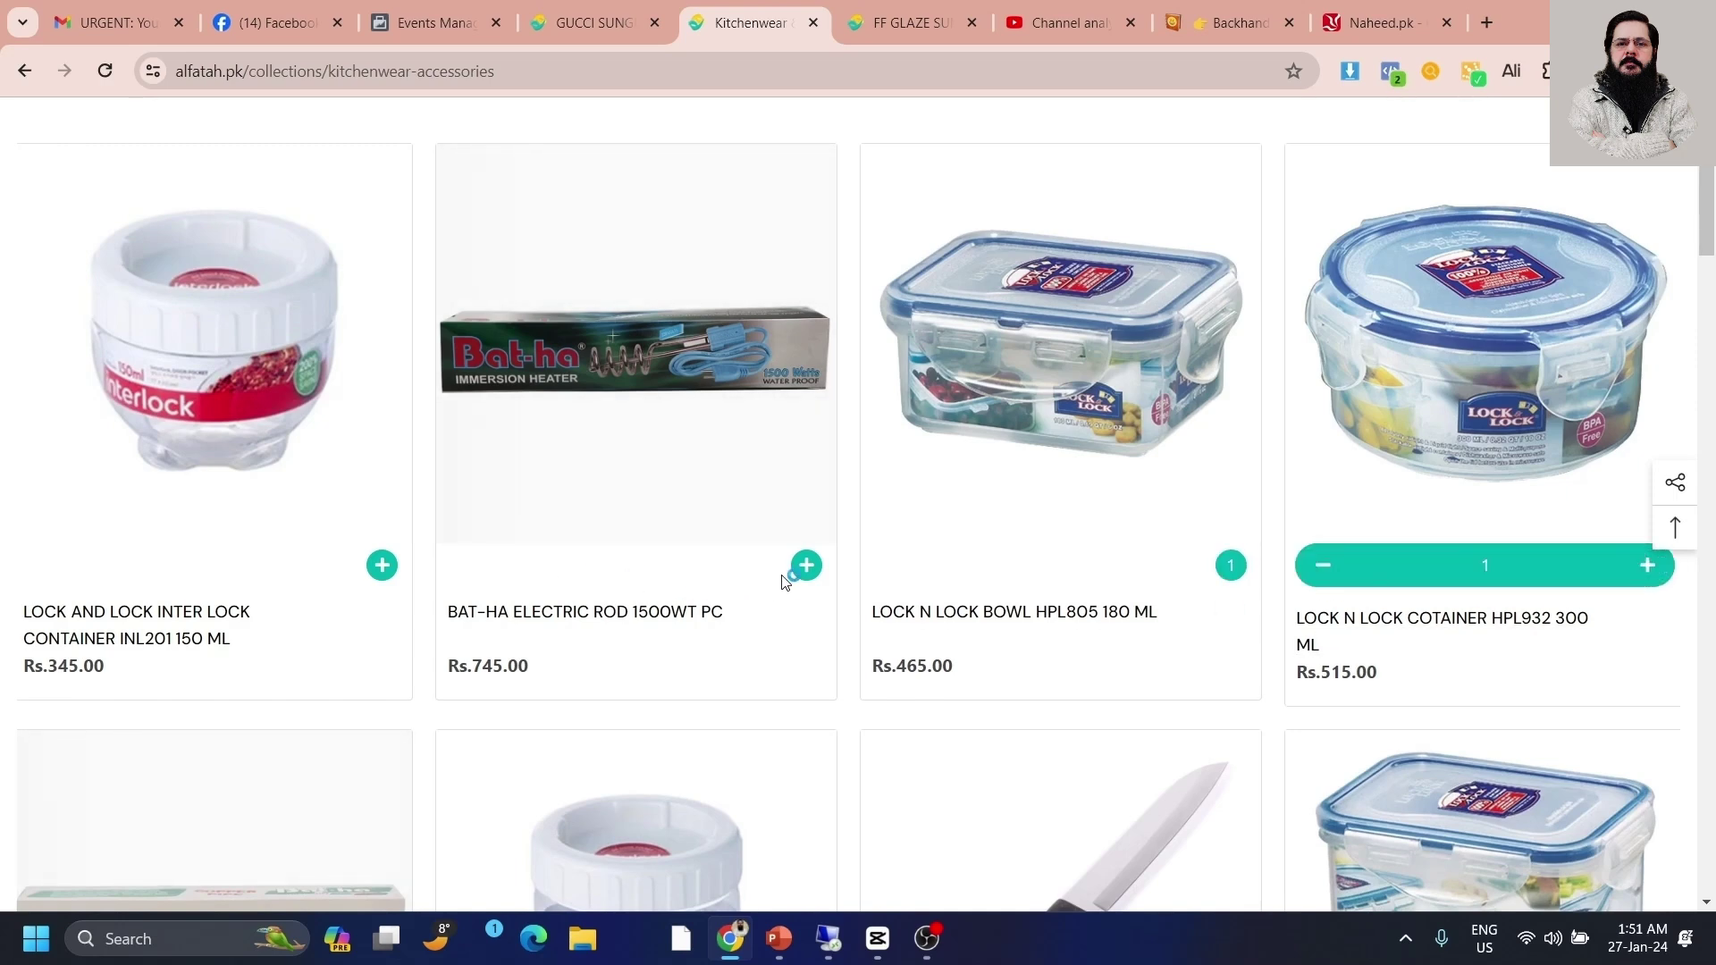
left_click(806, 565)
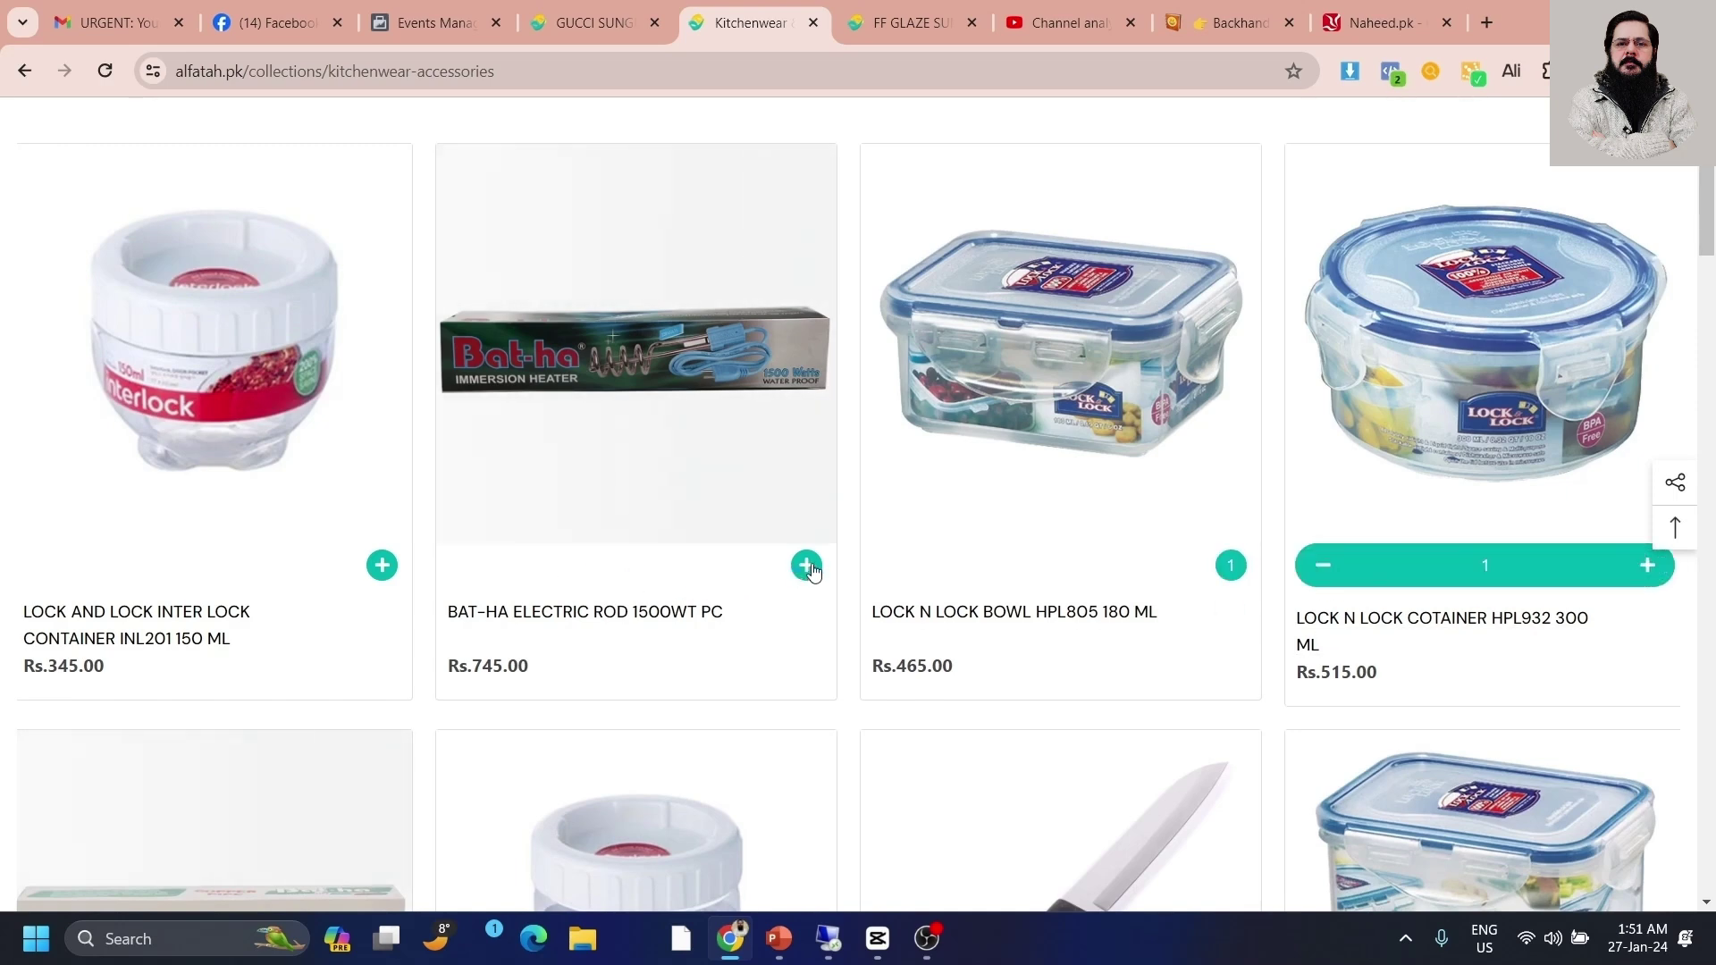
left_click(382, 566)
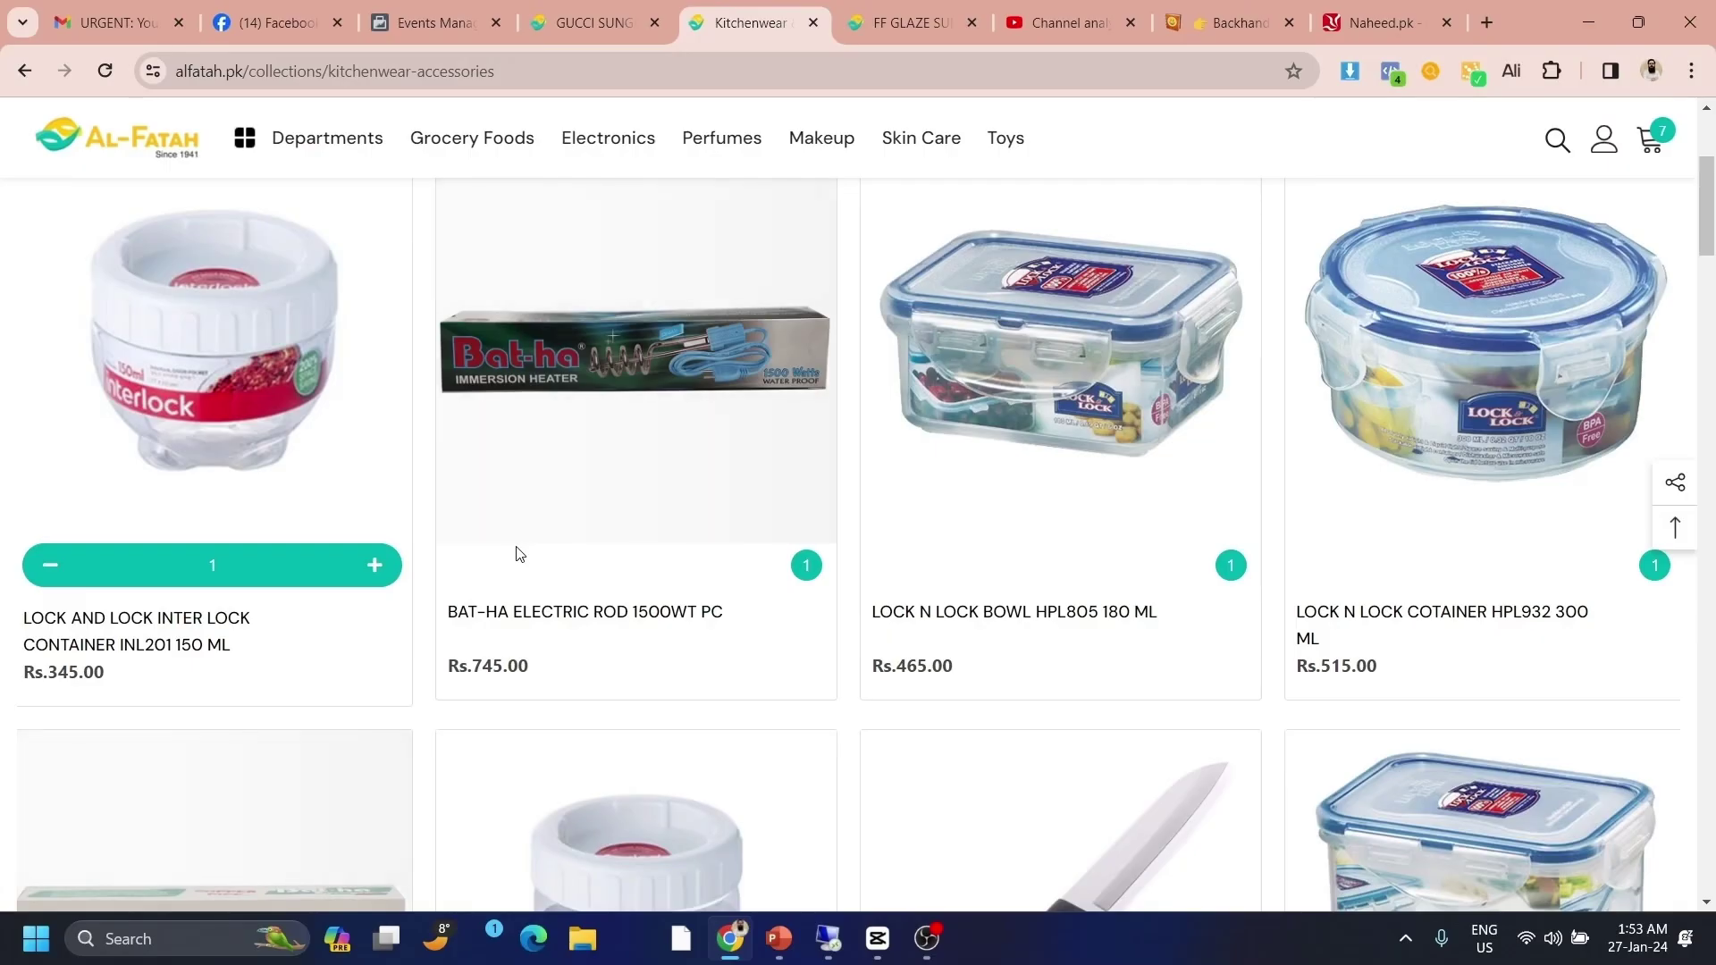
key("alt+Tab")
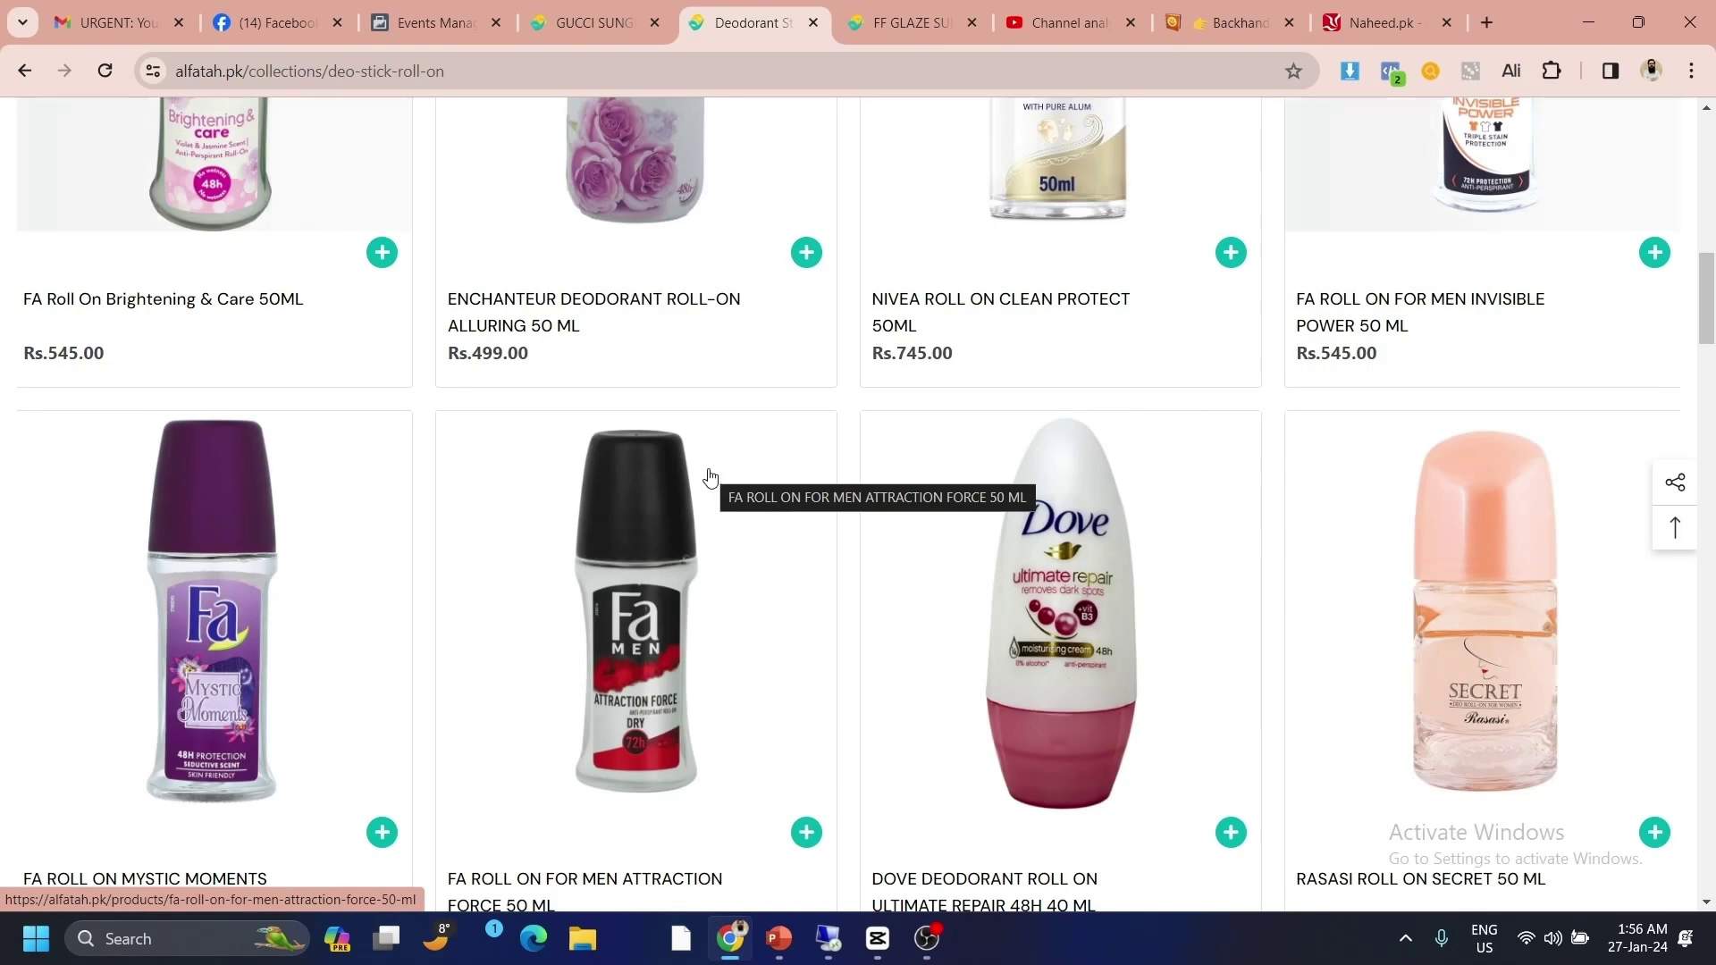
scroll(710, 479, "up", 2)
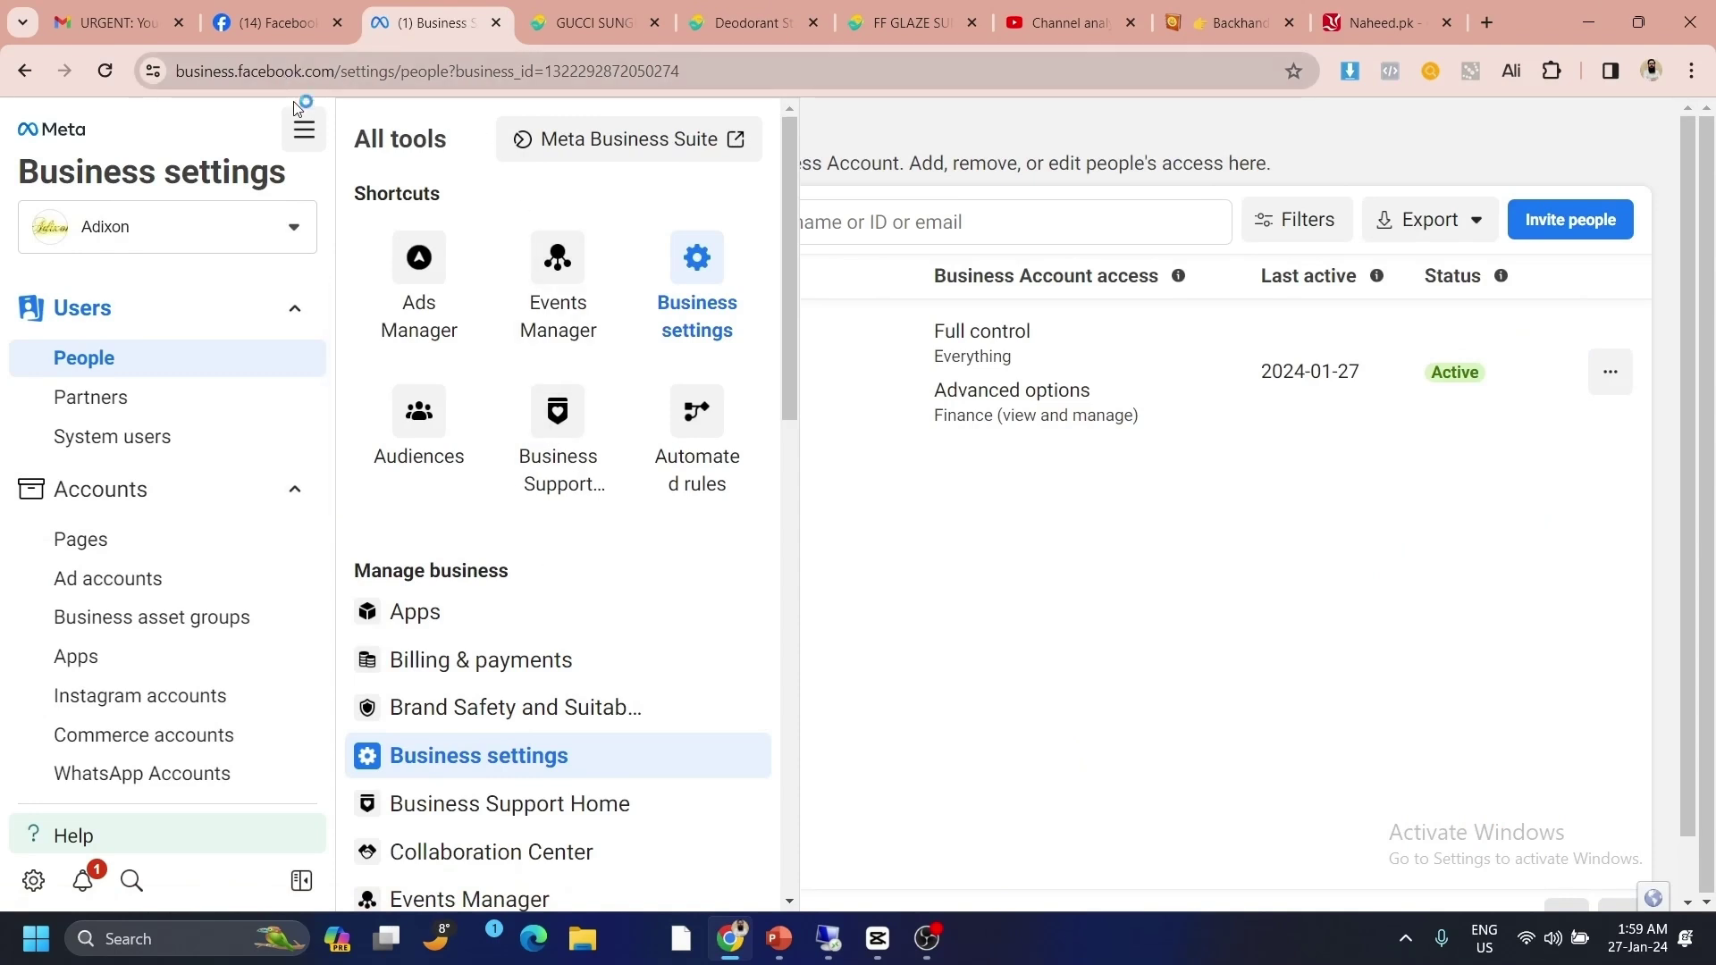
- Go to Custom Conversions in Meta Events Manager and start creating a new custom conversion
left_click(304, 132)
left_click(304, 133)
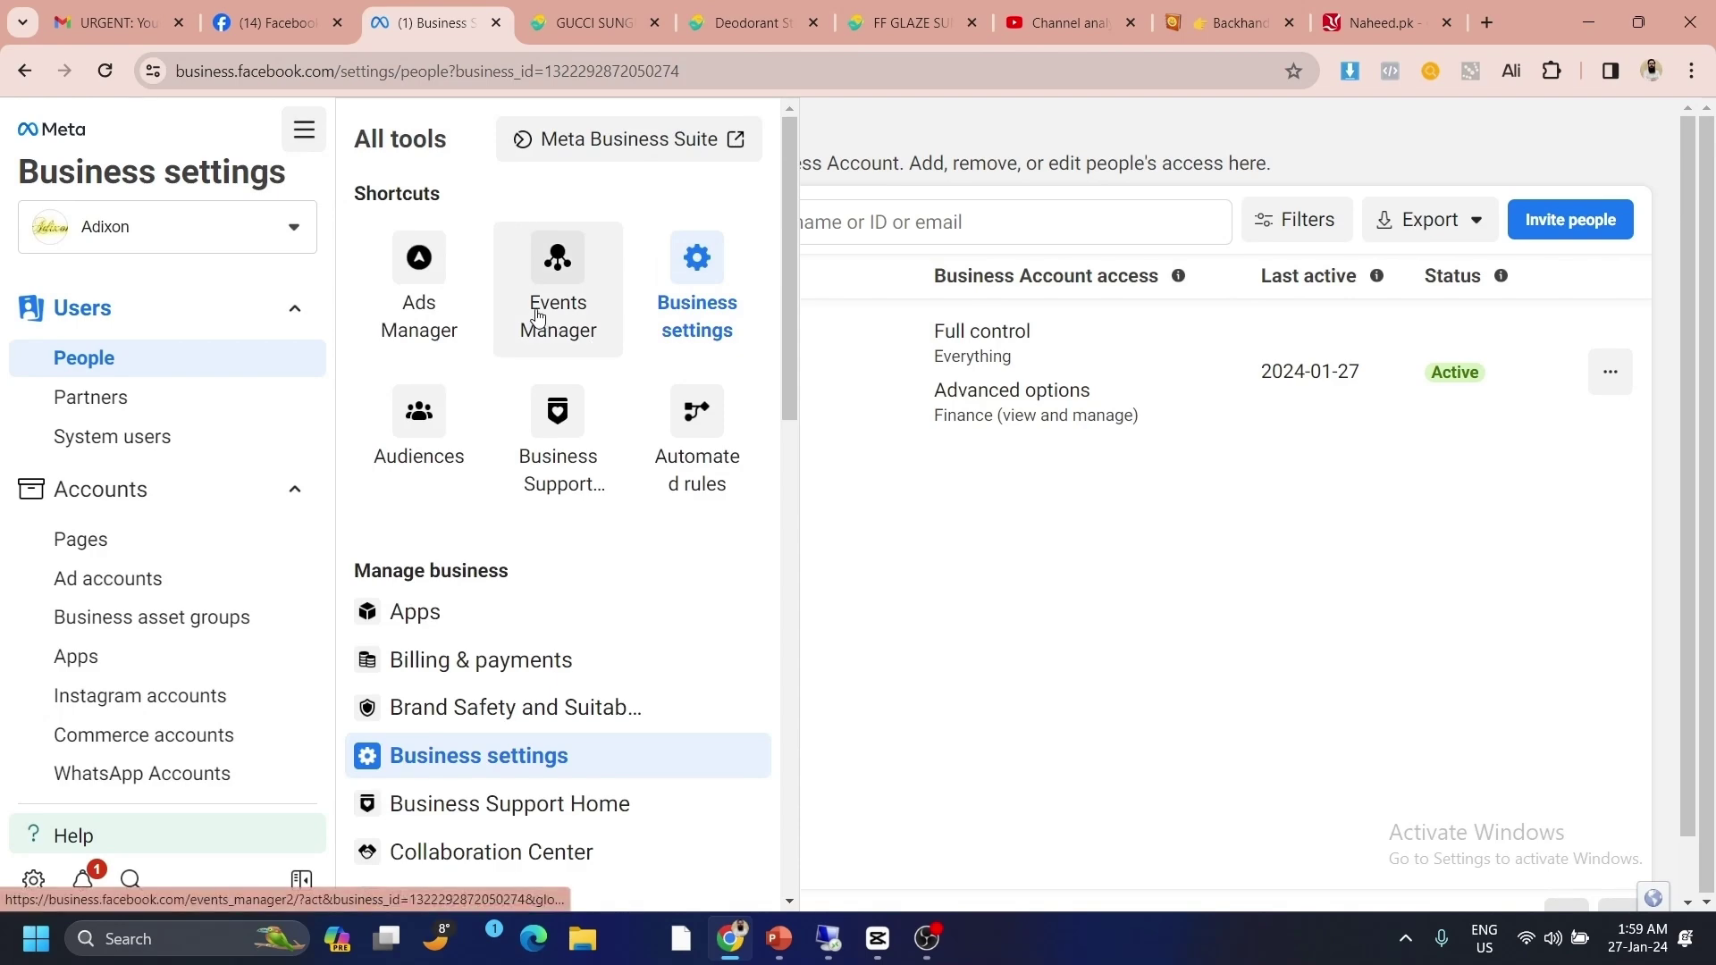
left_click(537, 317)
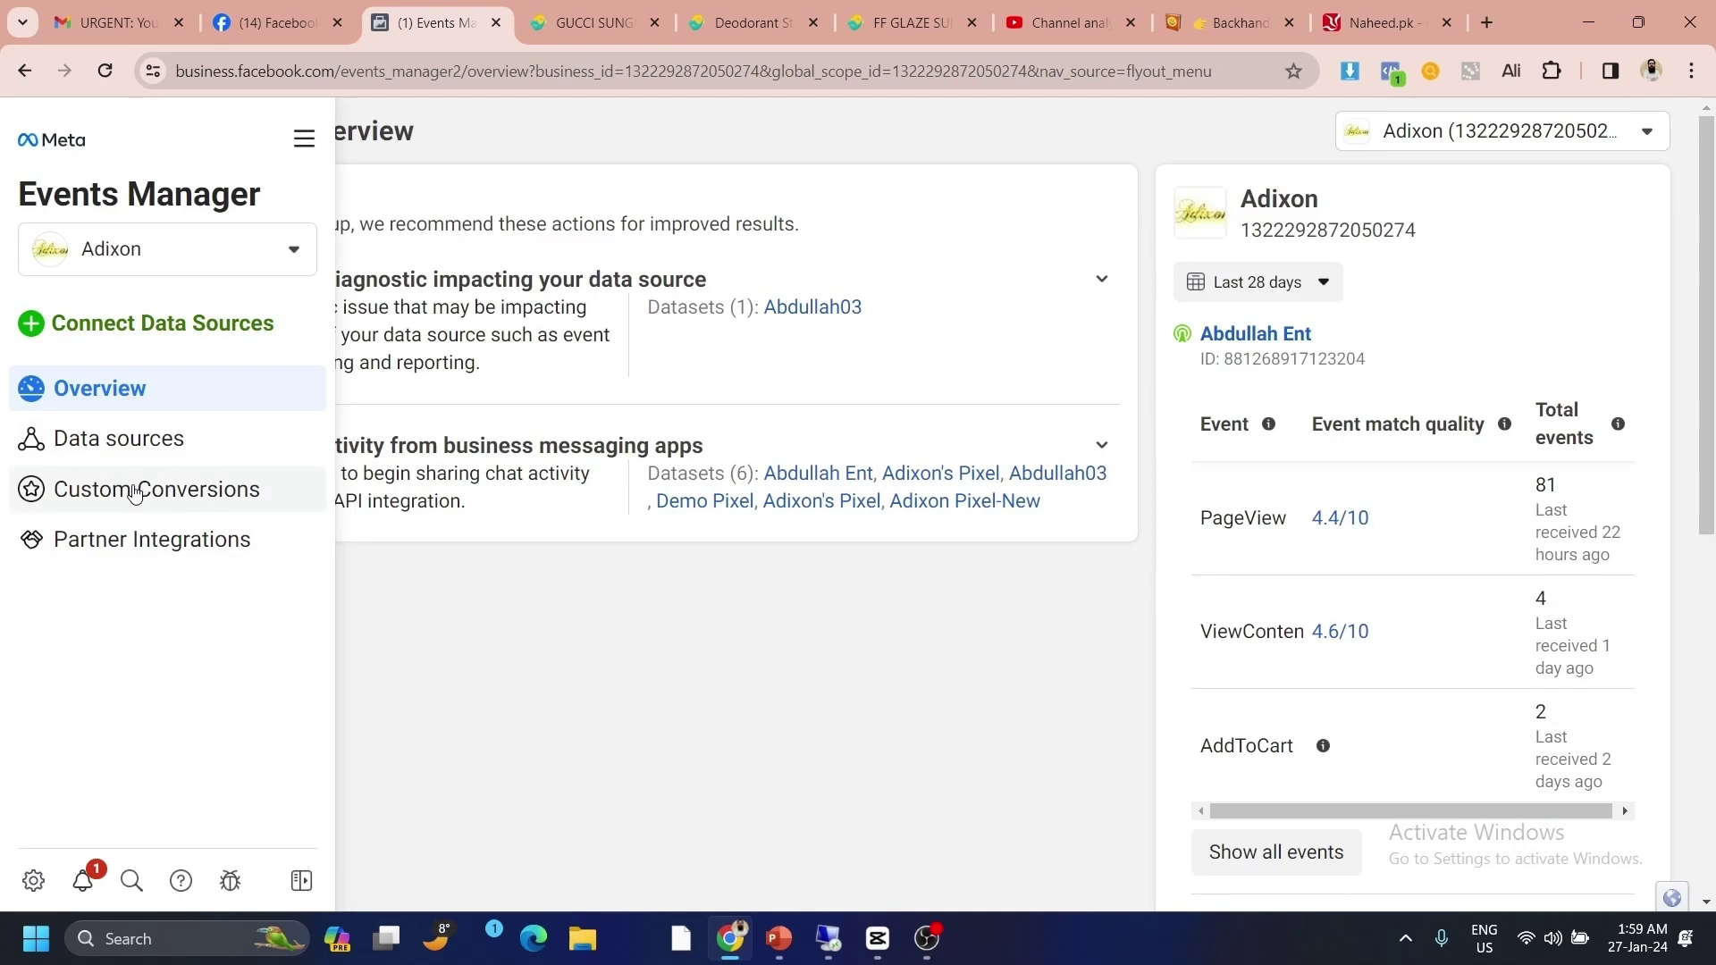
left_click(134, 492)
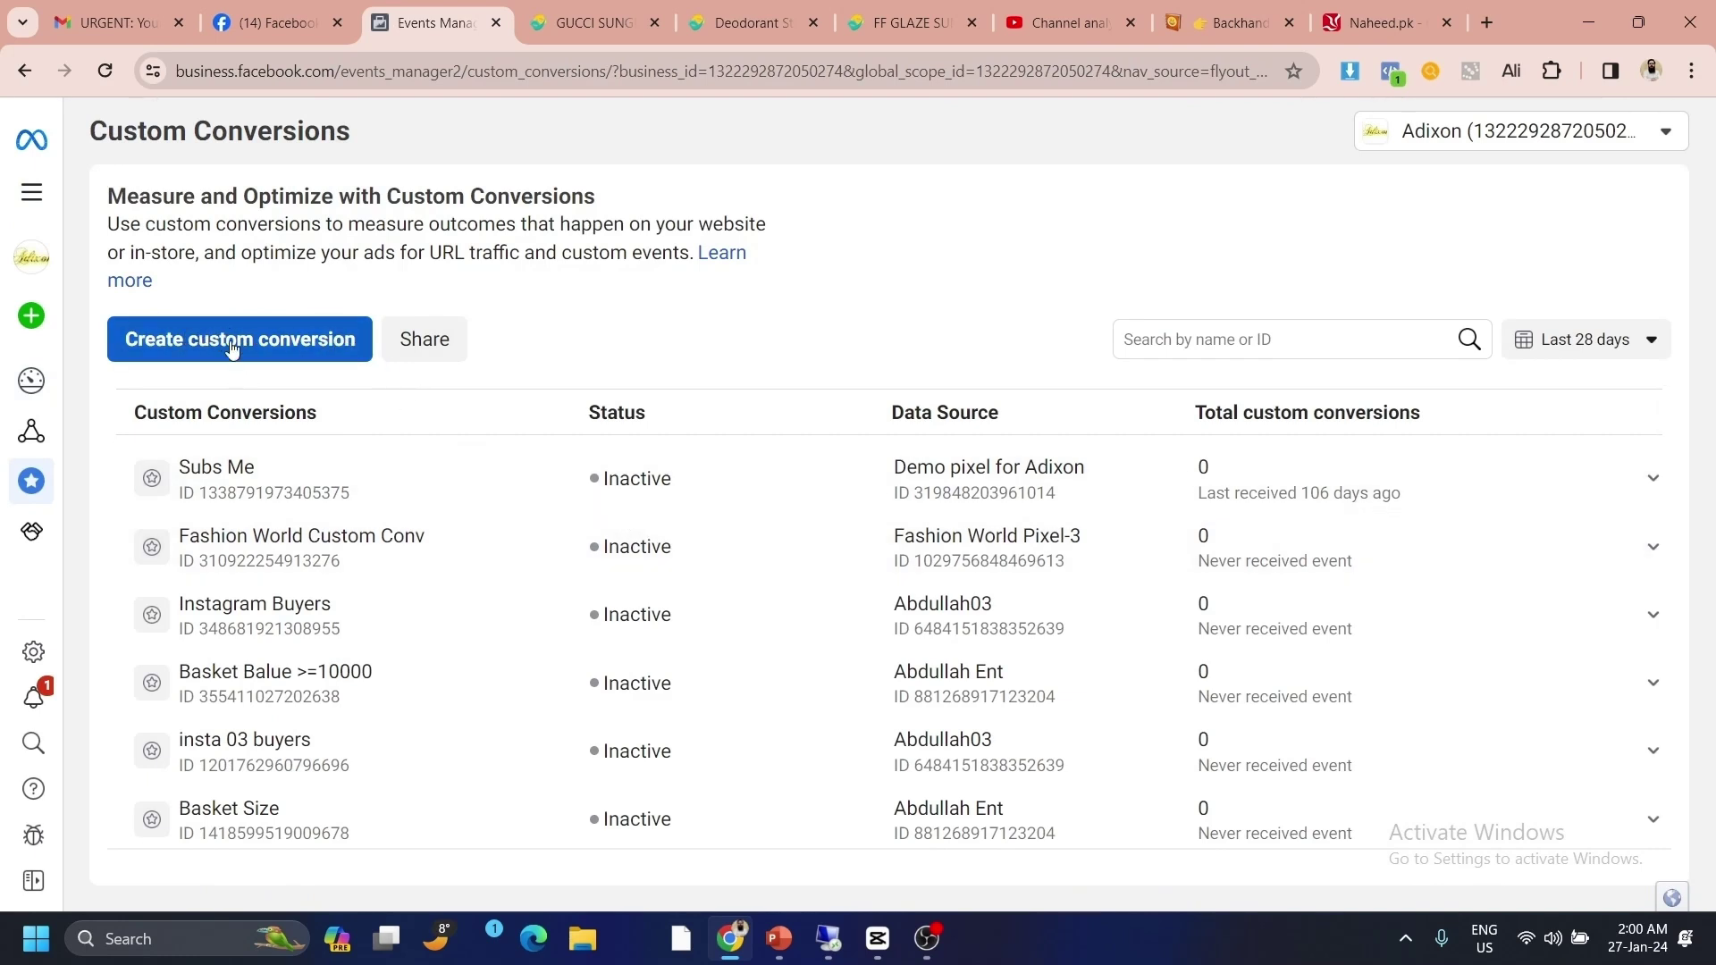
left_click(273, 335)
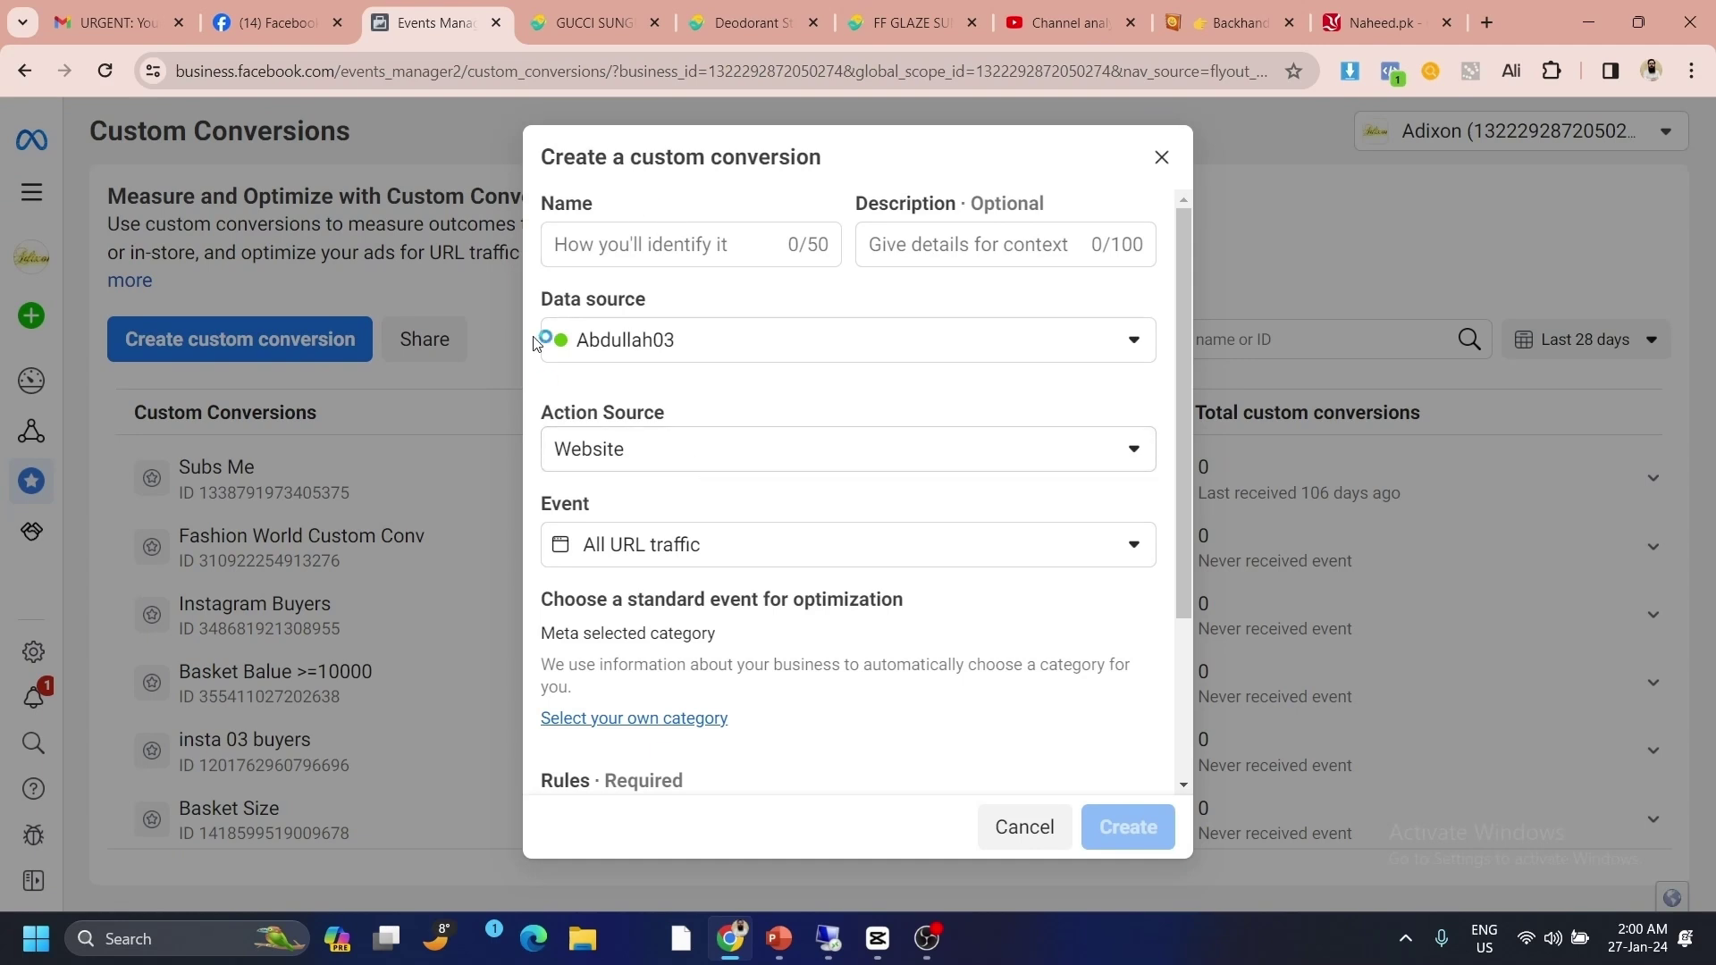
left_click(595, 241)
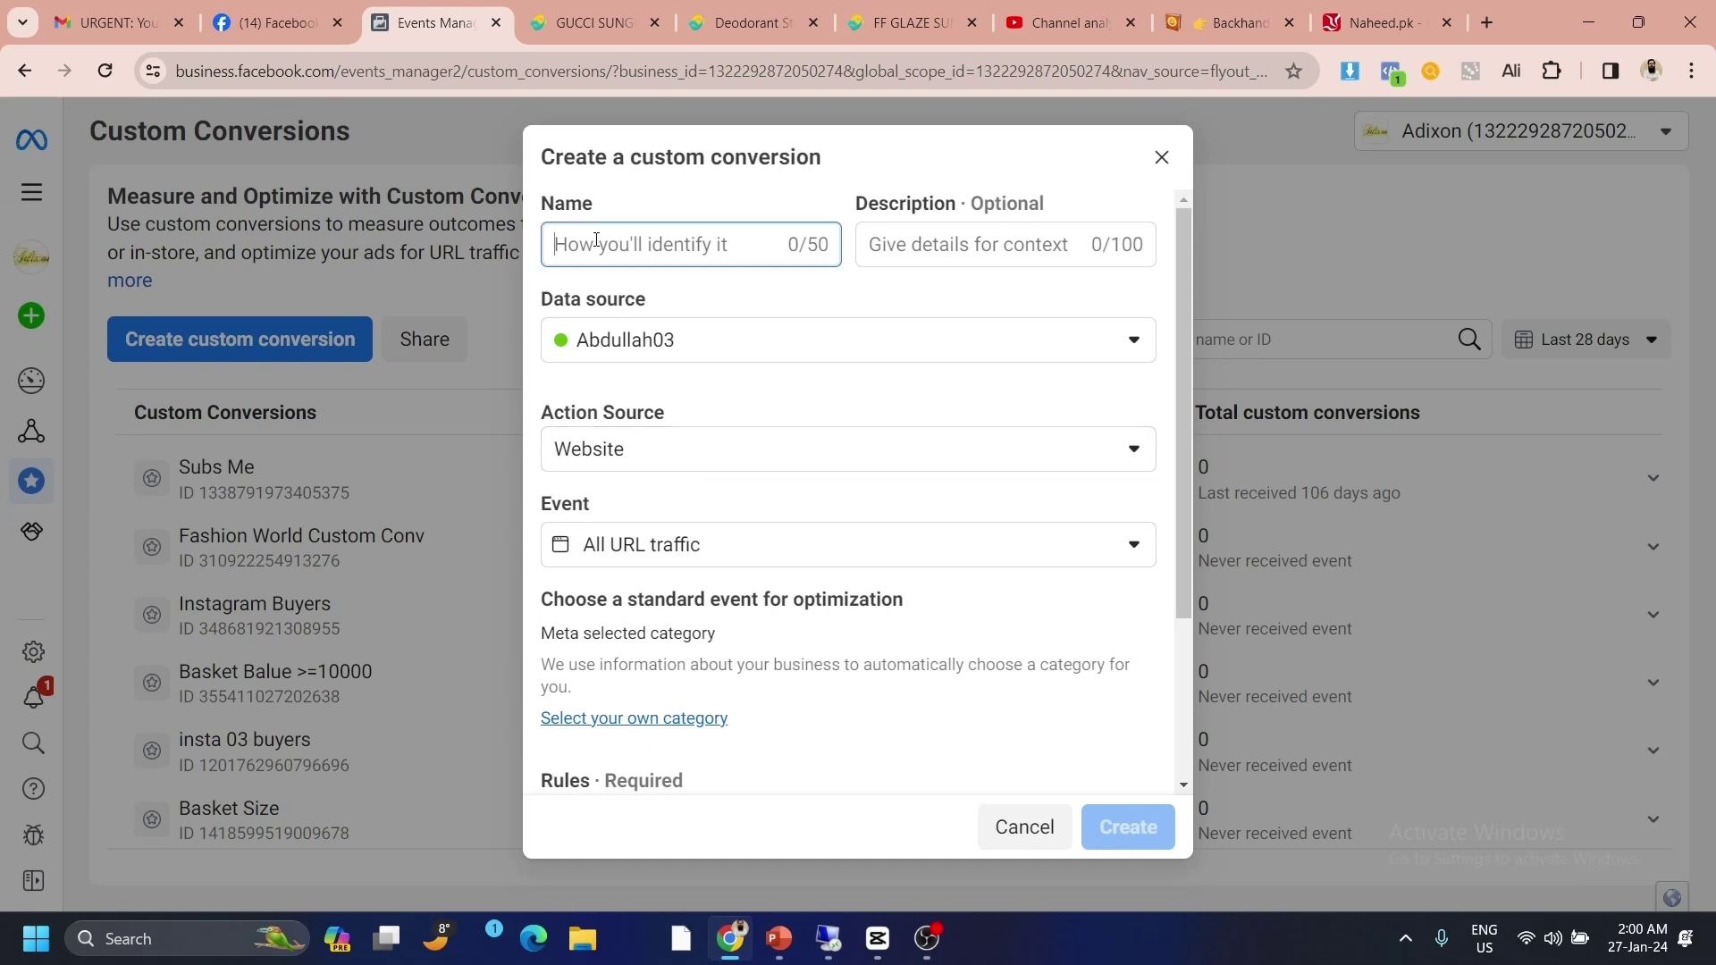
left_click(999, 247)
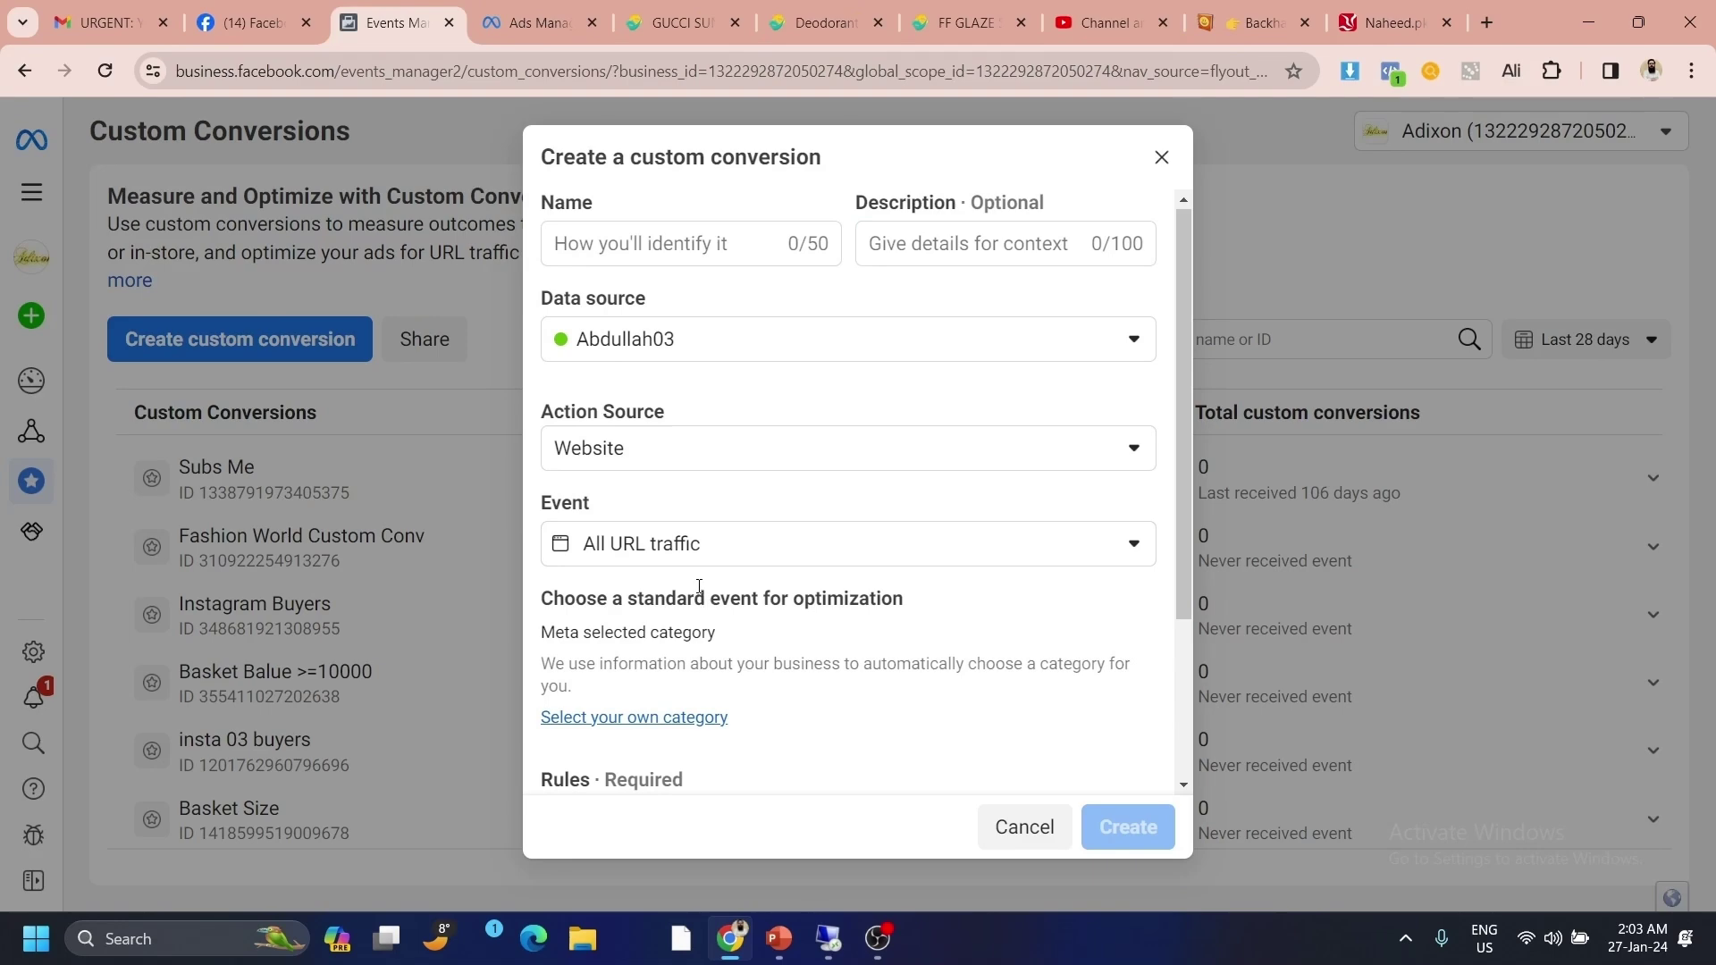
- Switch to Ads Manager and examine the New Sales Ad Set's conversion location, performance goal, pixel and conversion event options
left_click(530, 27)
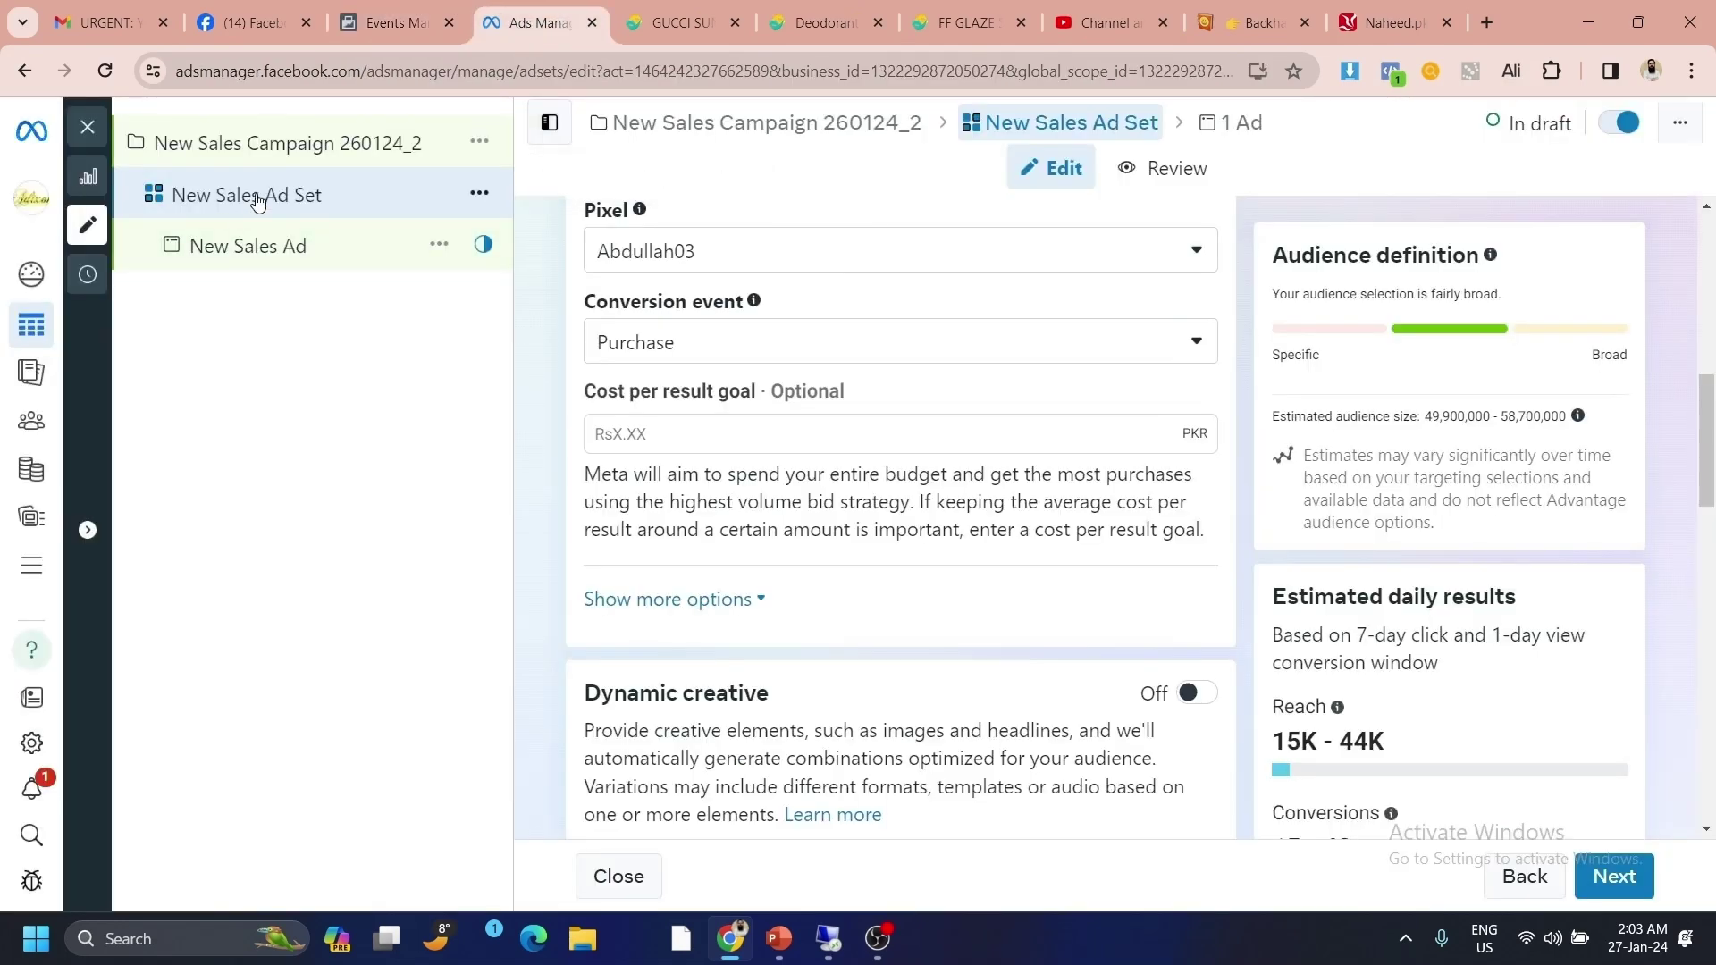
left_click_drag(583, 384, 960, 530)
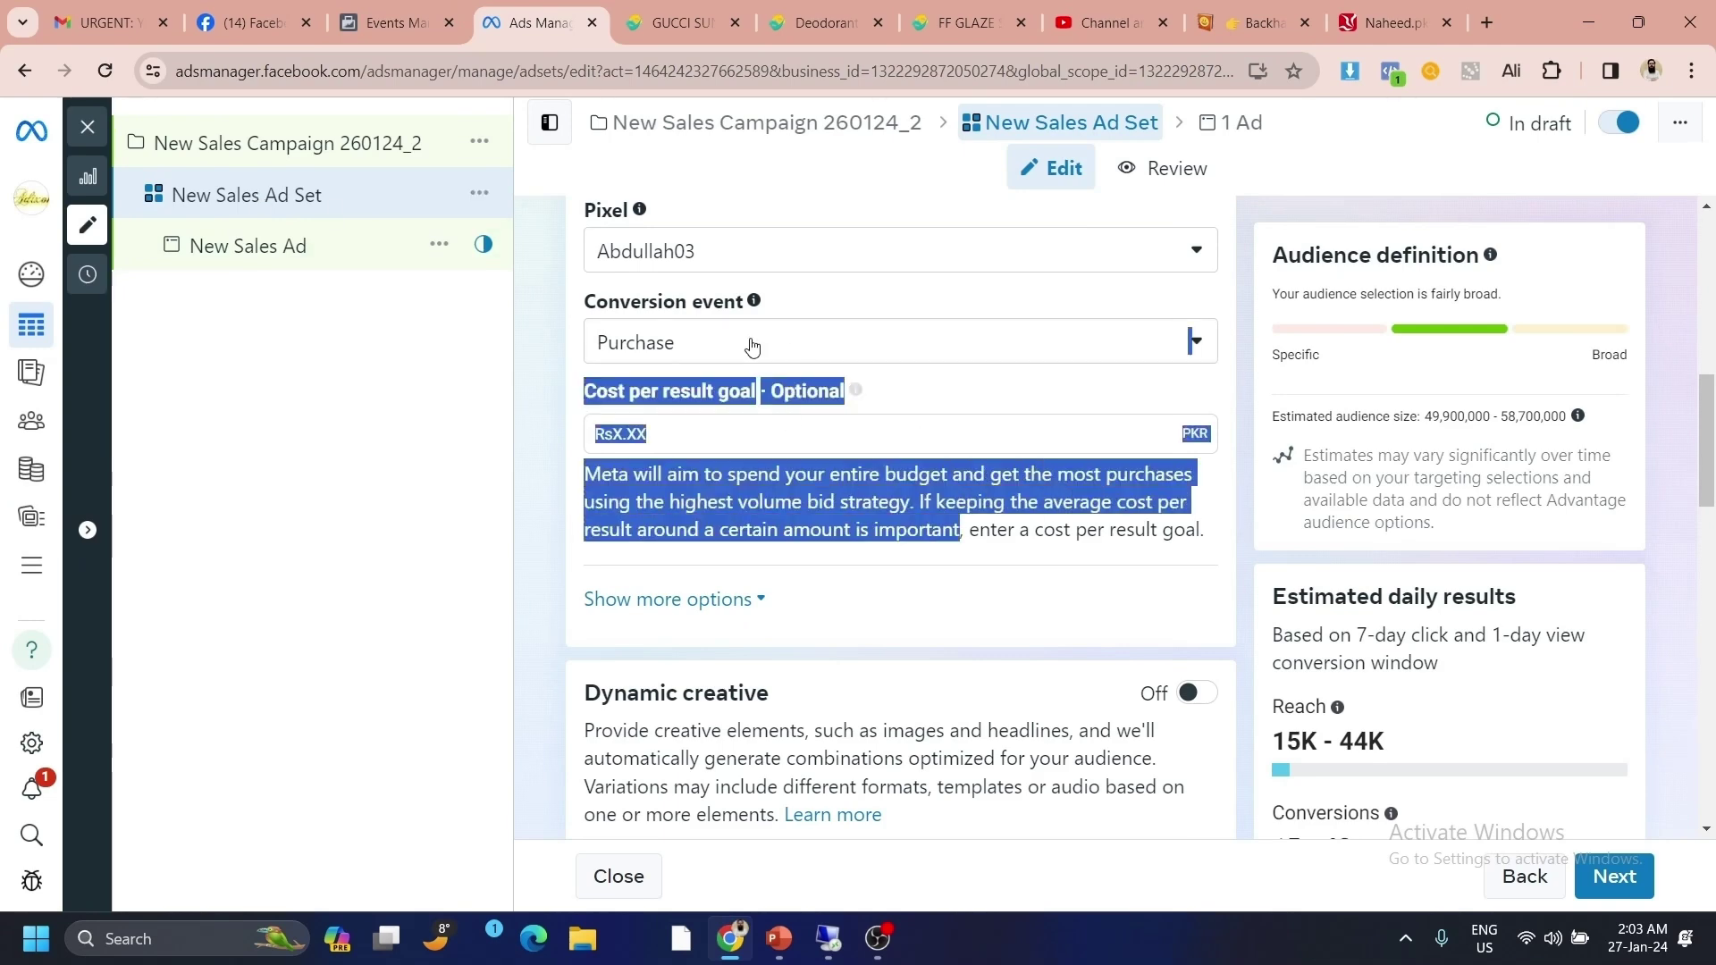
left_click(856, 354)
scroll(856, 354, "up", 10)
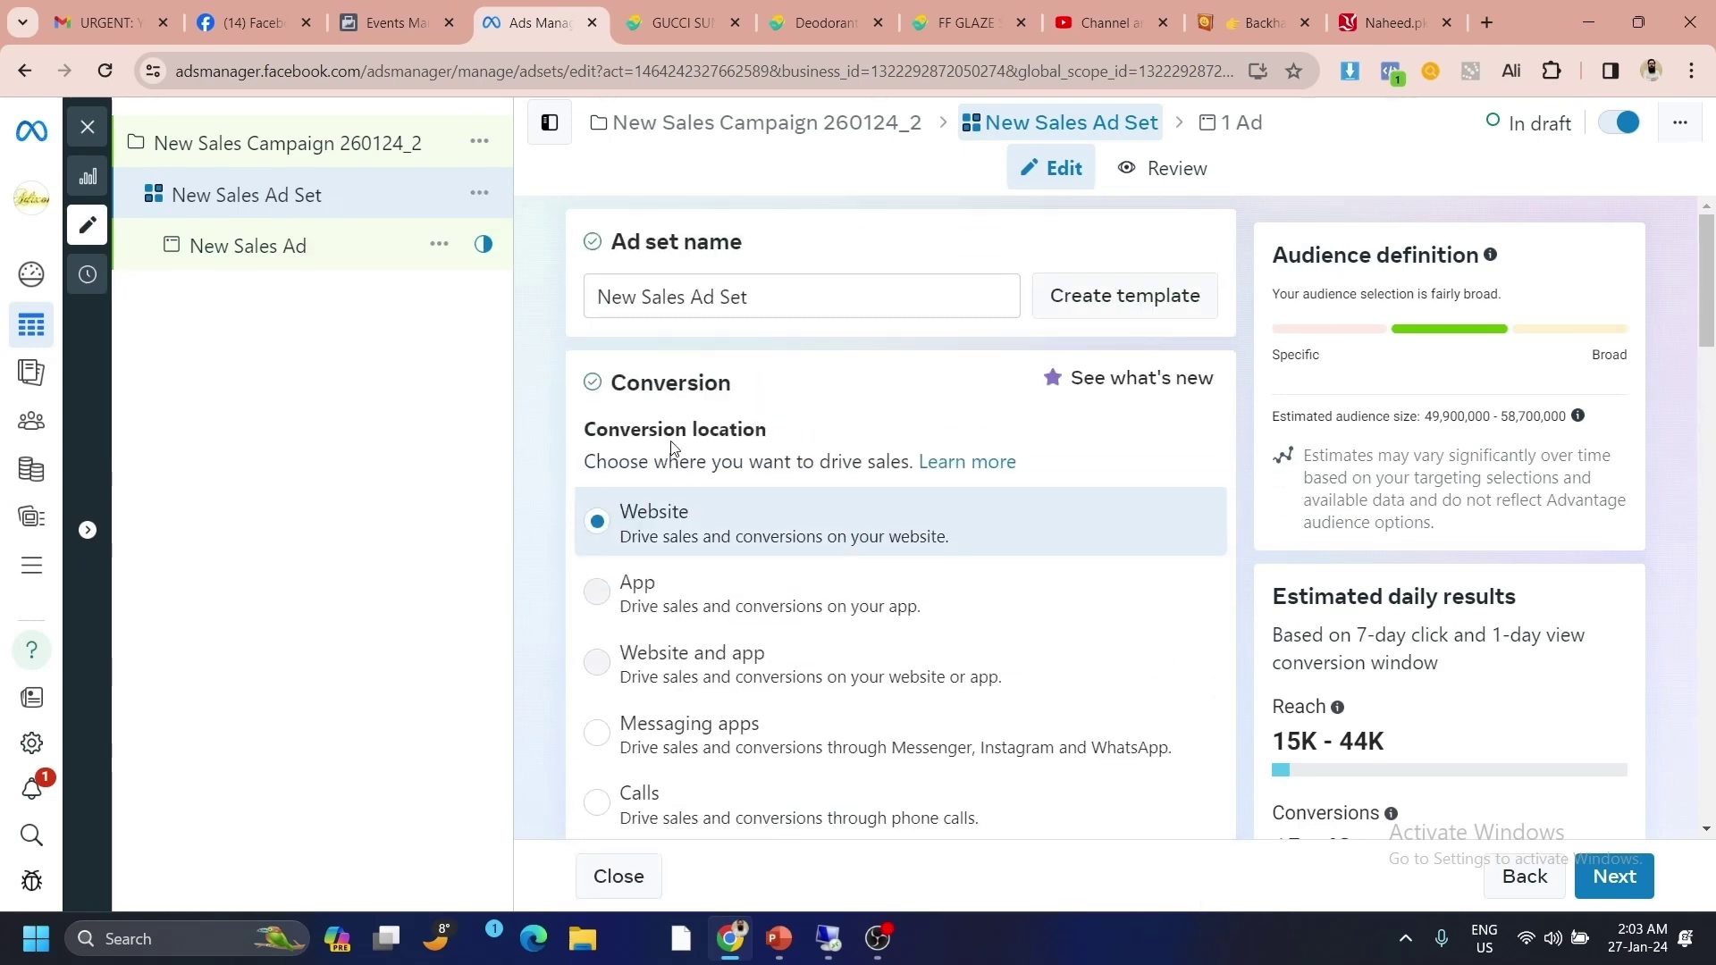
scroll(694, 510, "down", 4)
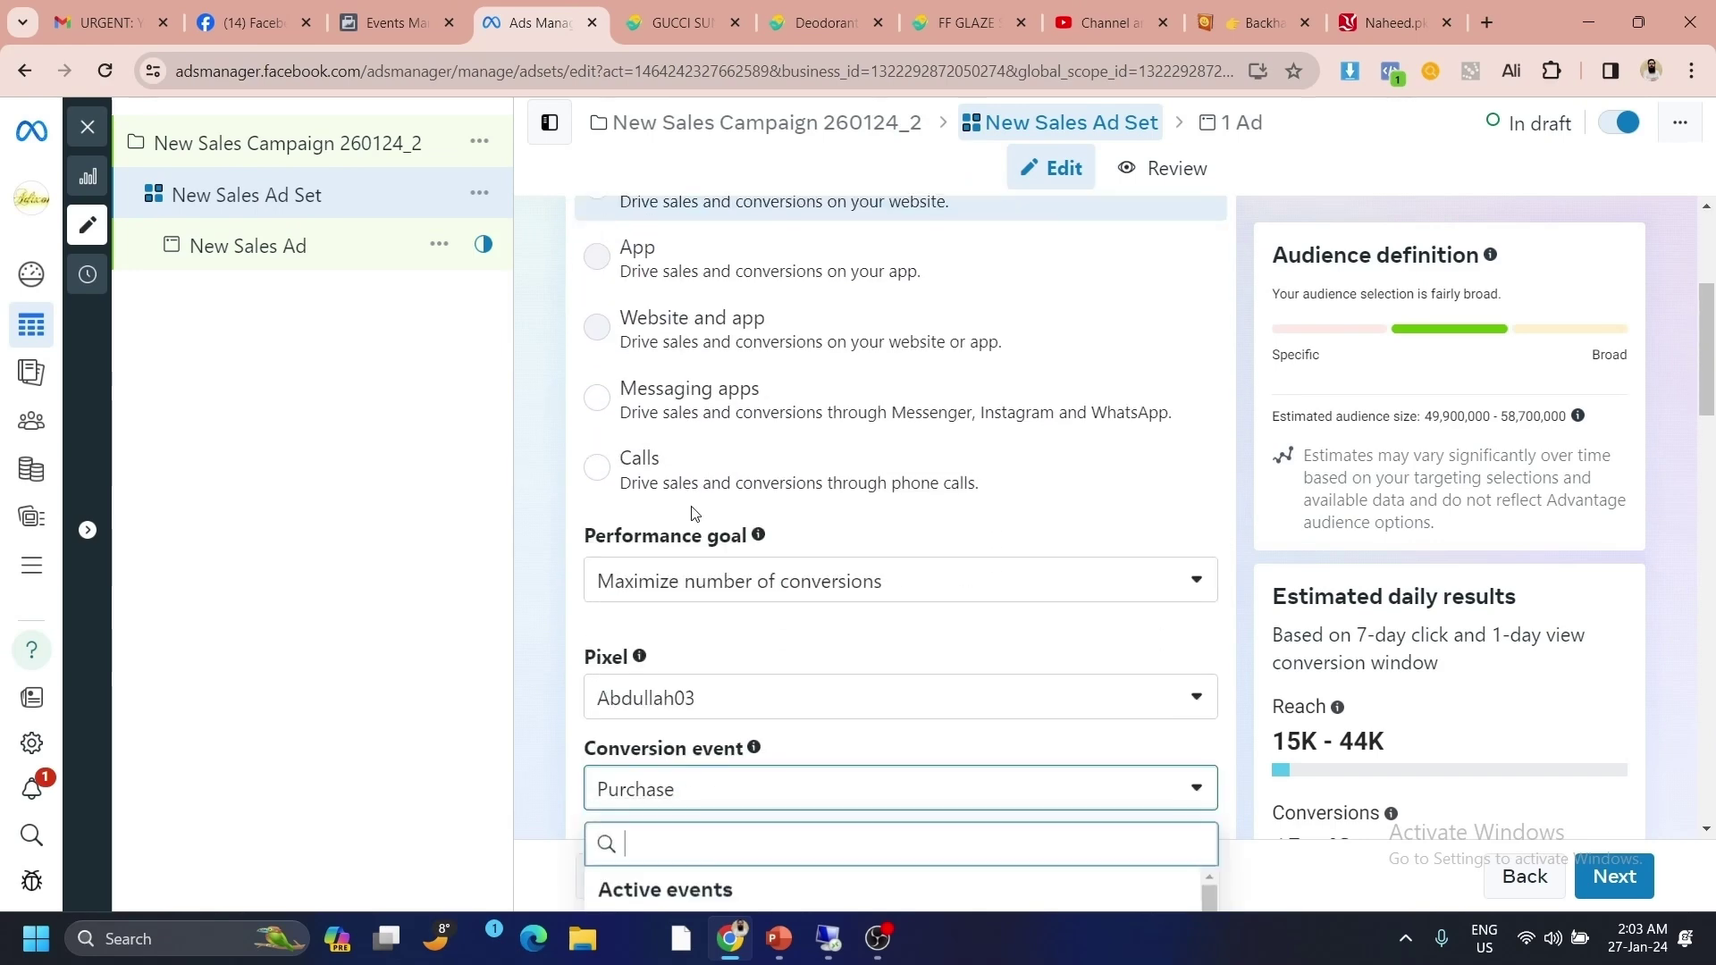
scroll(694, 513, "down", 1)
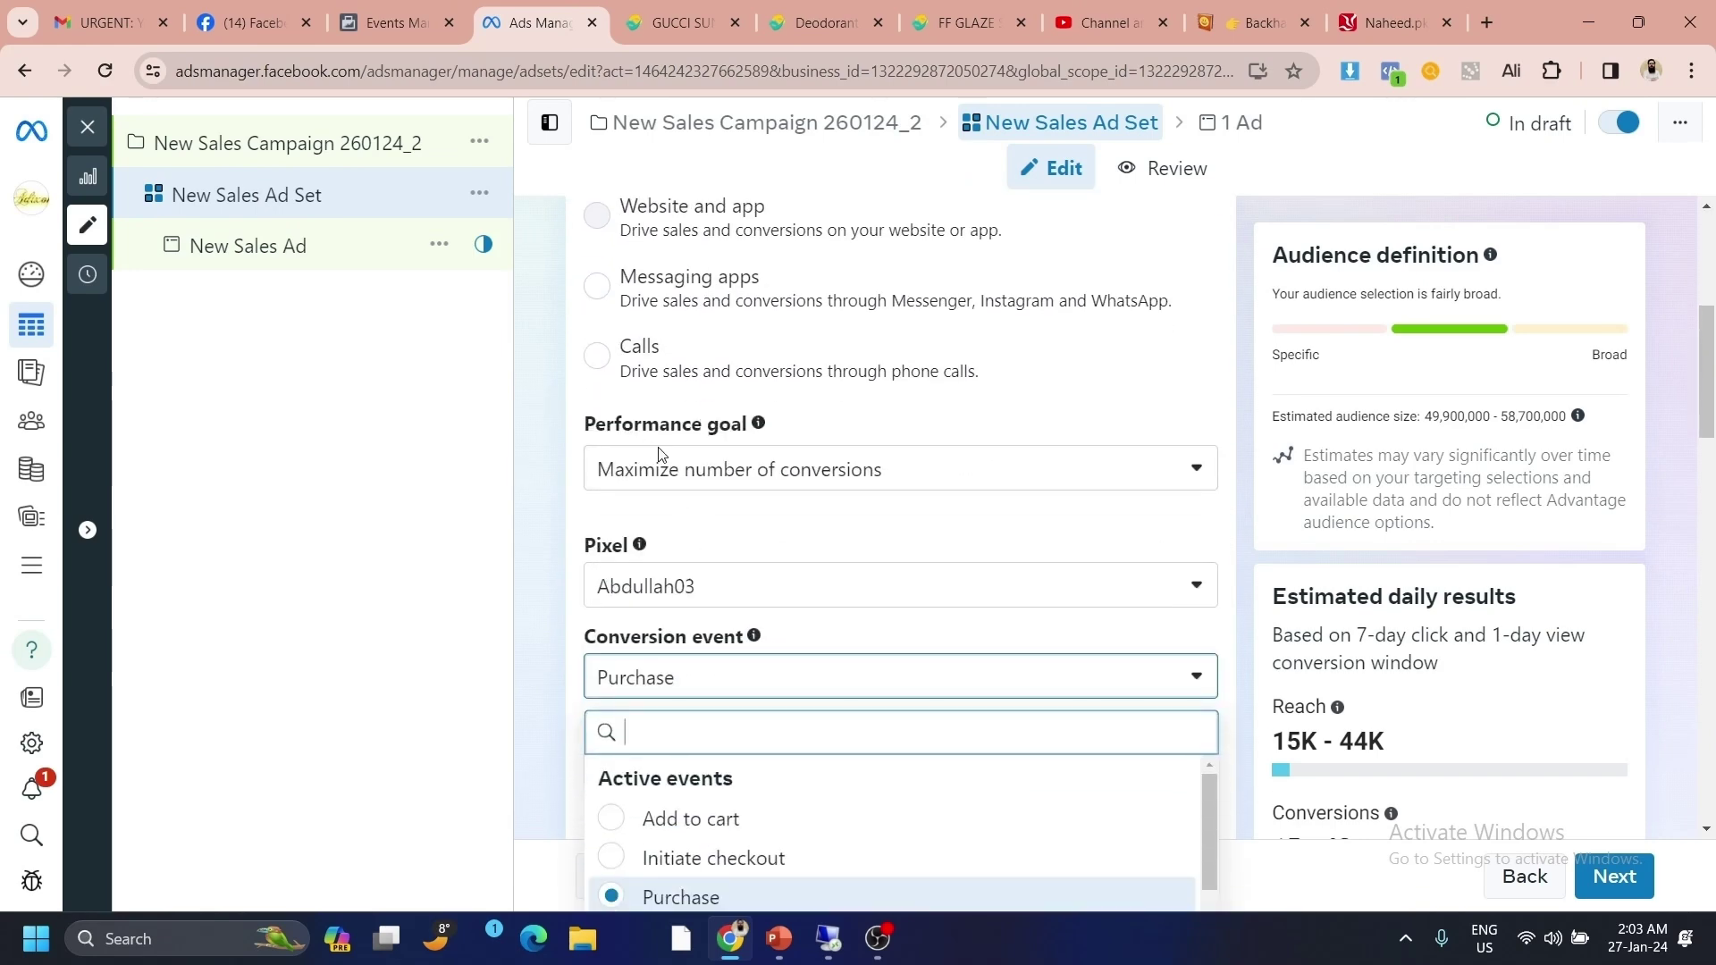
left_click(1195, 469)
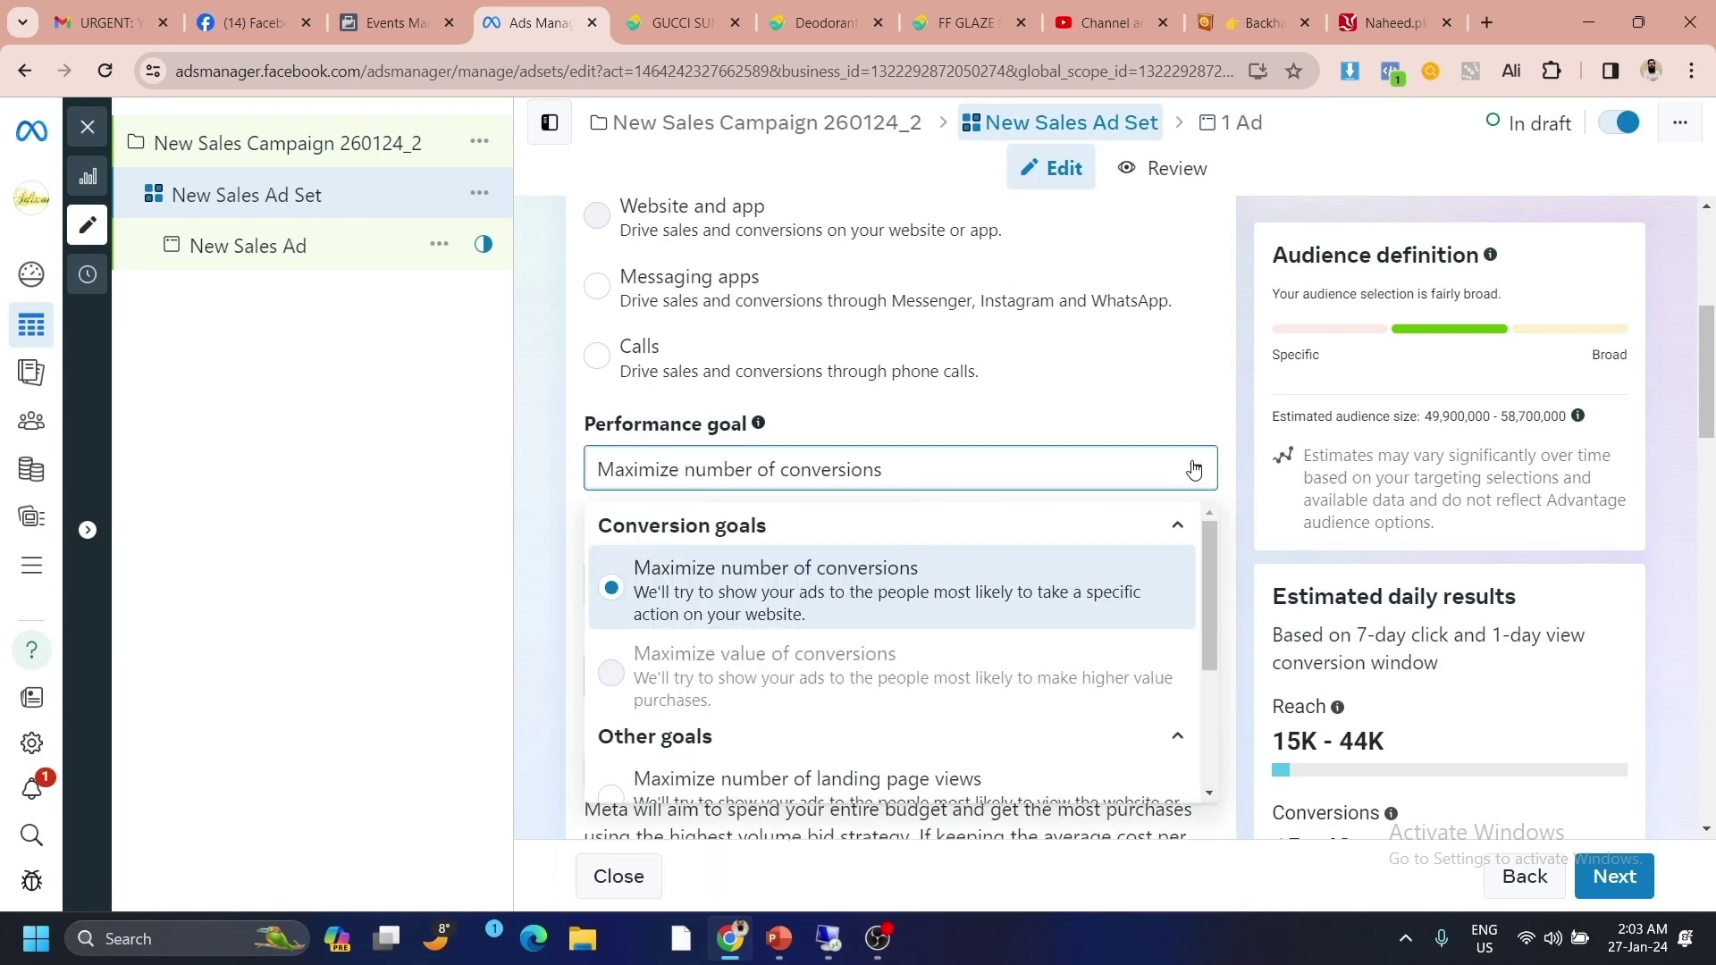
left_click(703, 599)
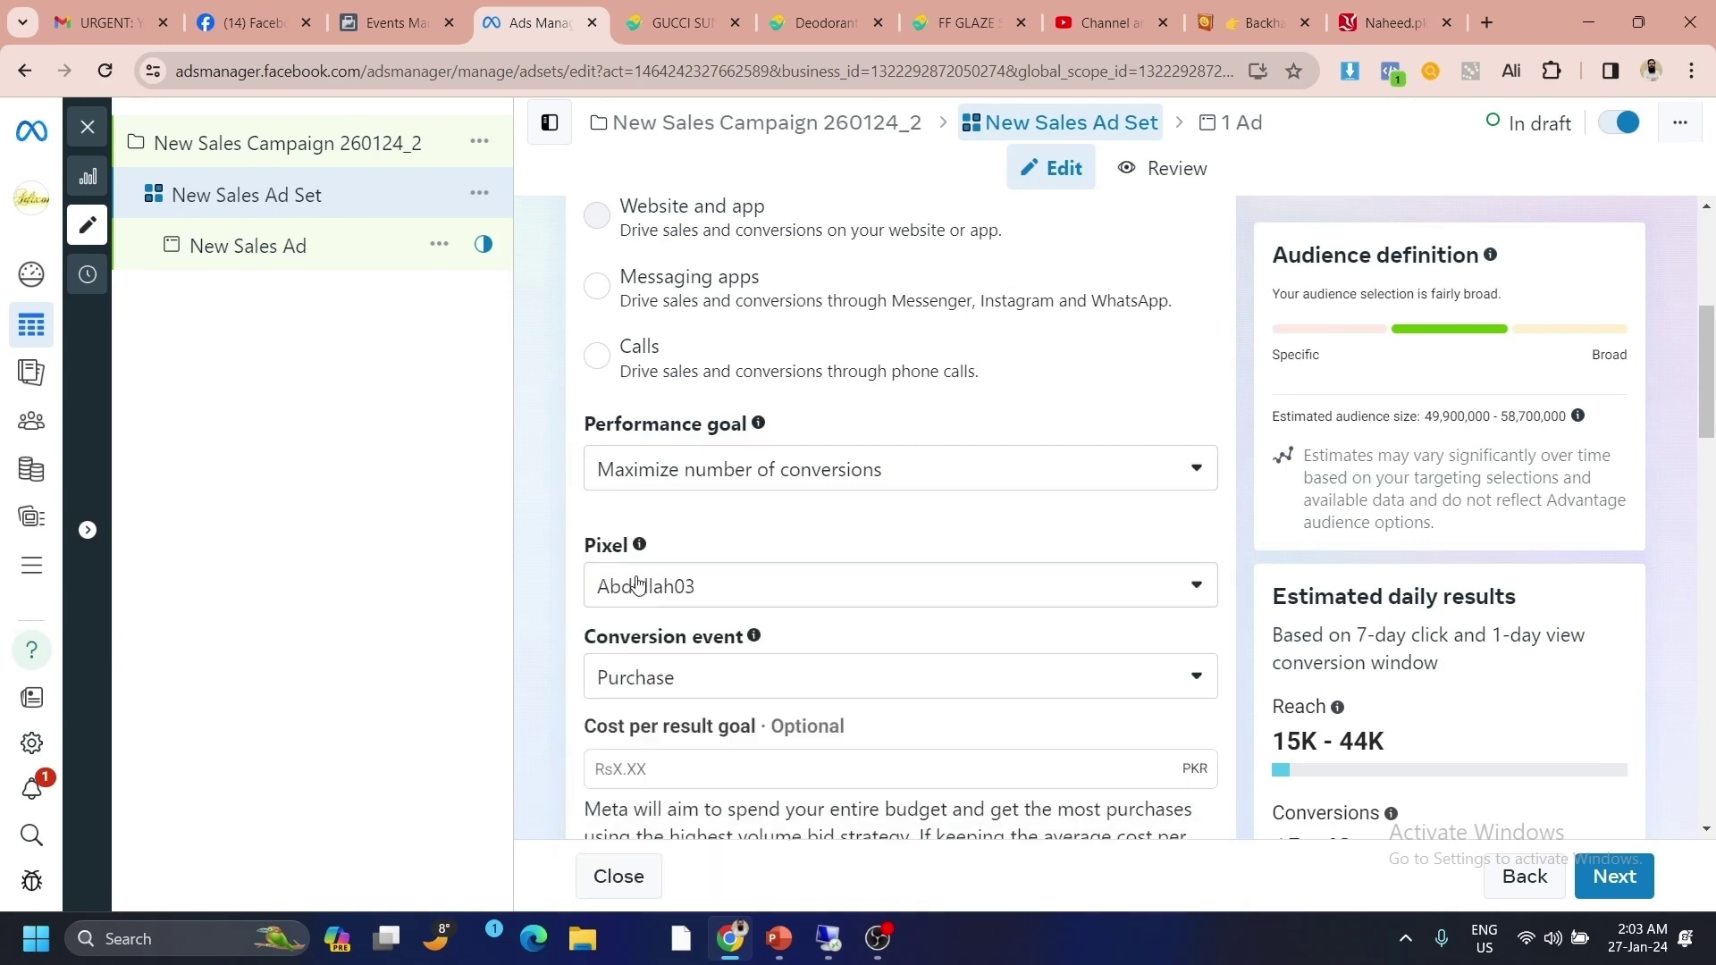
scroll(727, 597, "down", 3)
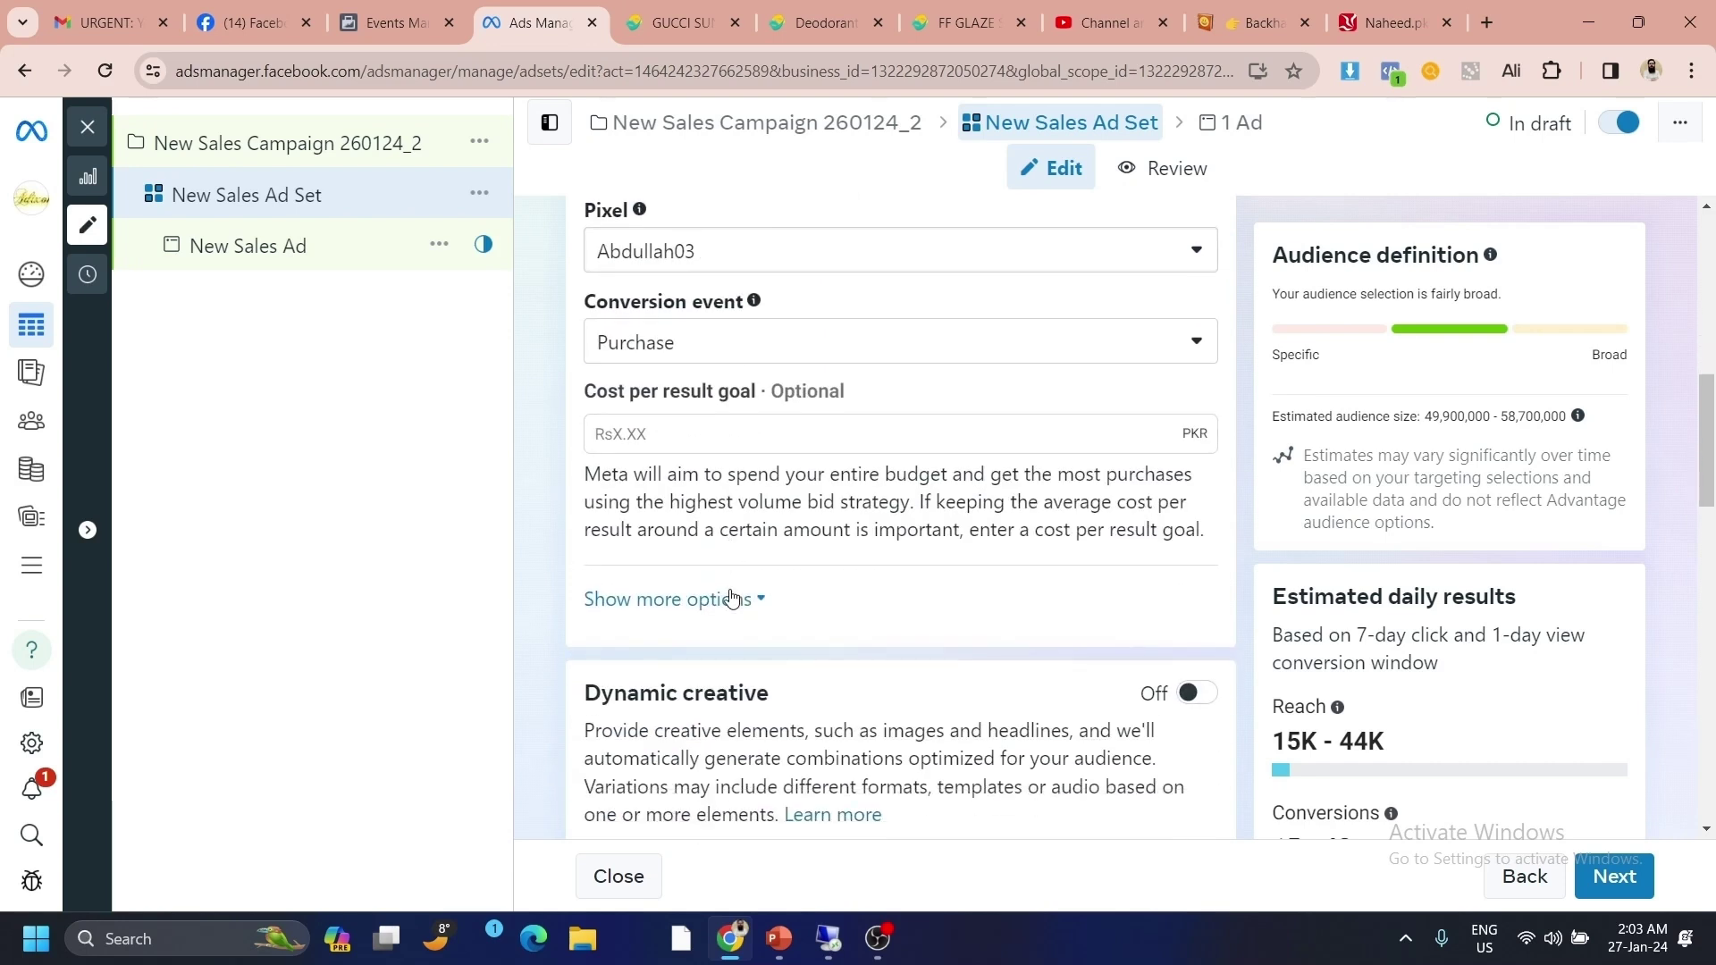
left_click(1195, 345)
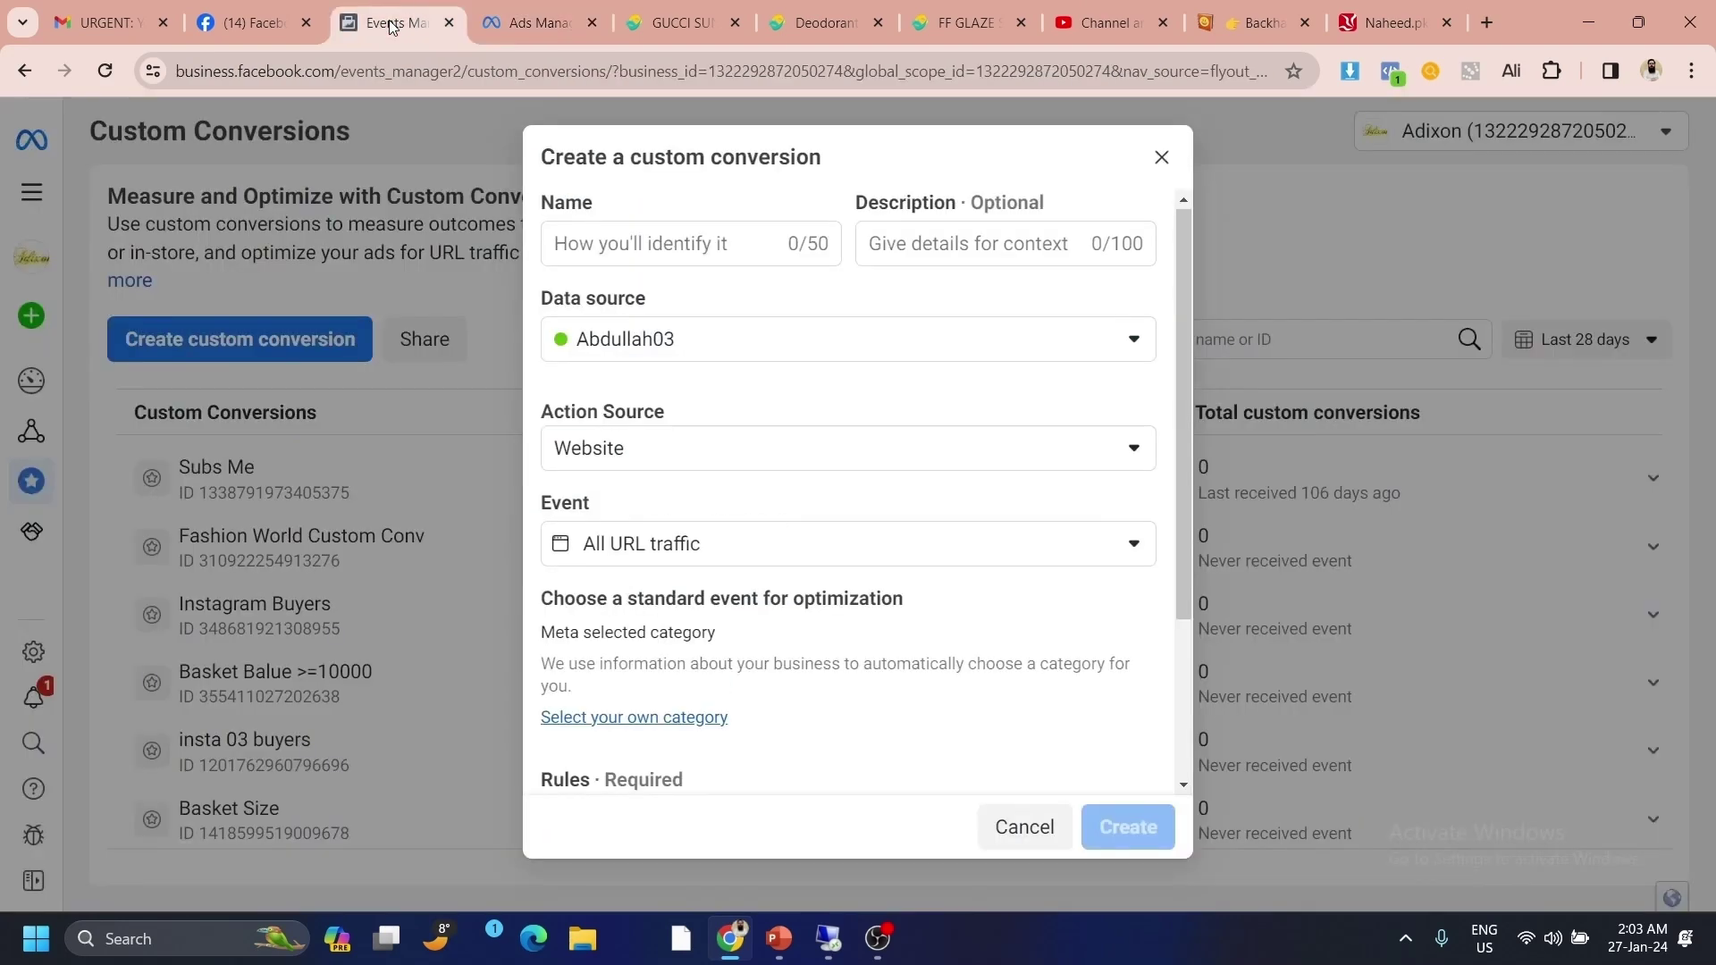
- Return to Events Manager and set the new custom conversion's event to Purchase
left_click(394, 22)
left_click(1133, 545)
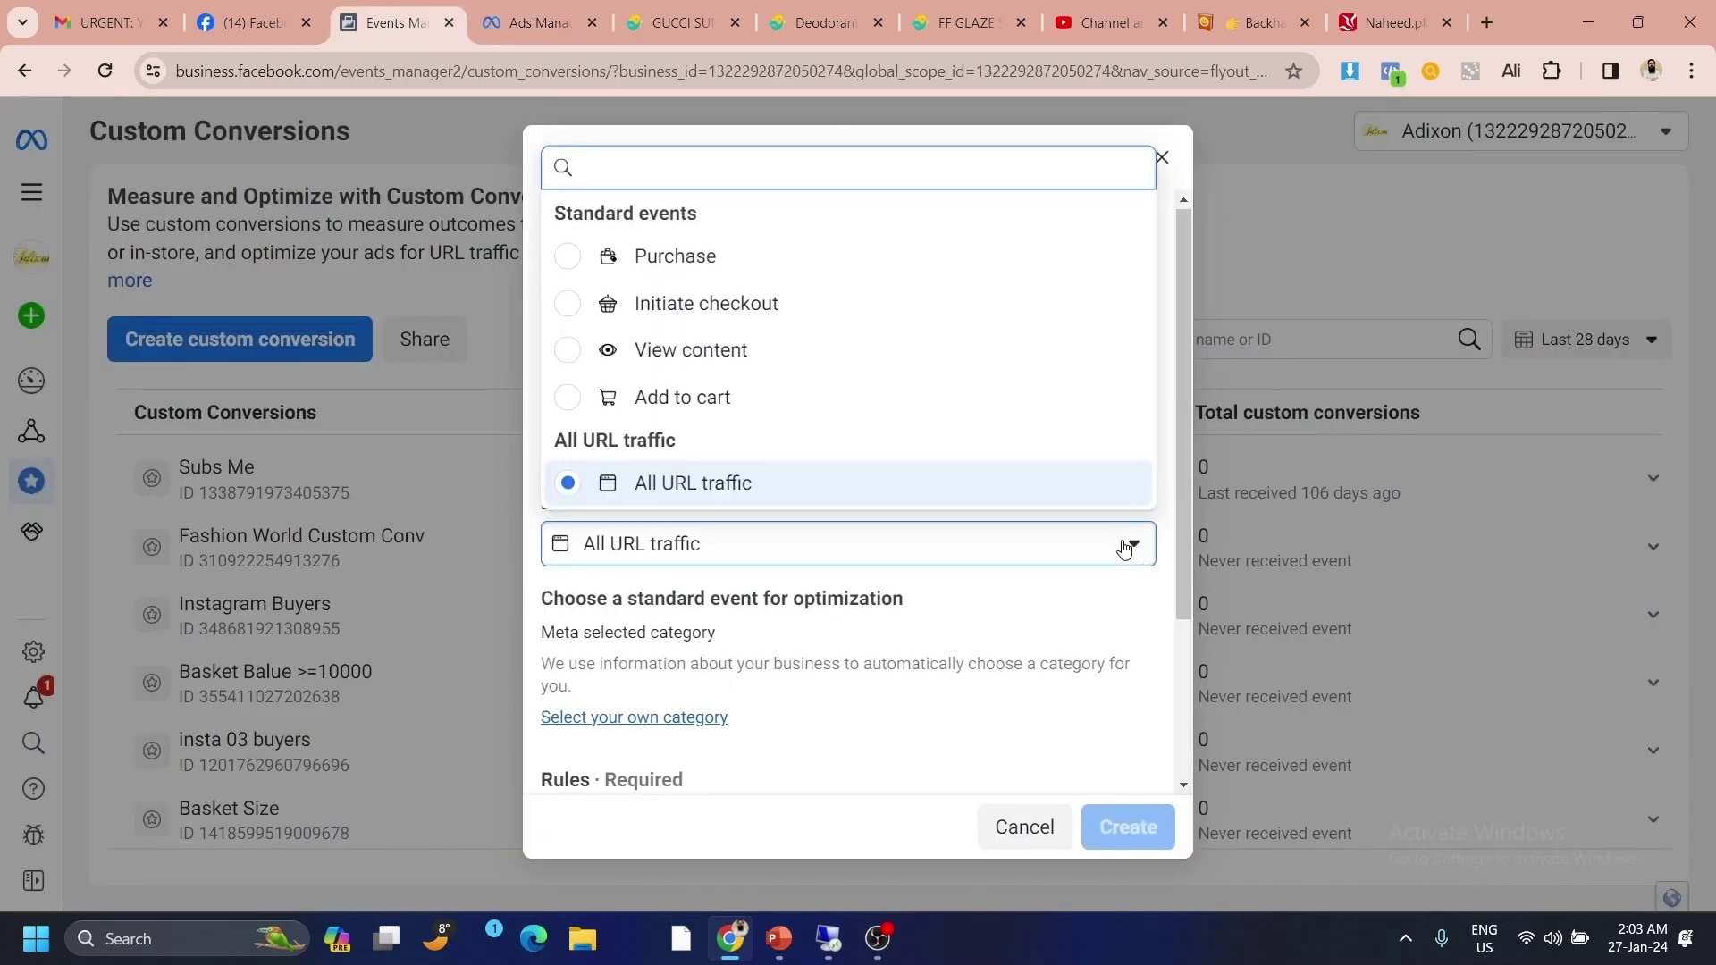
left_click(570, 257)
scroll(804, 613, "down", 1)
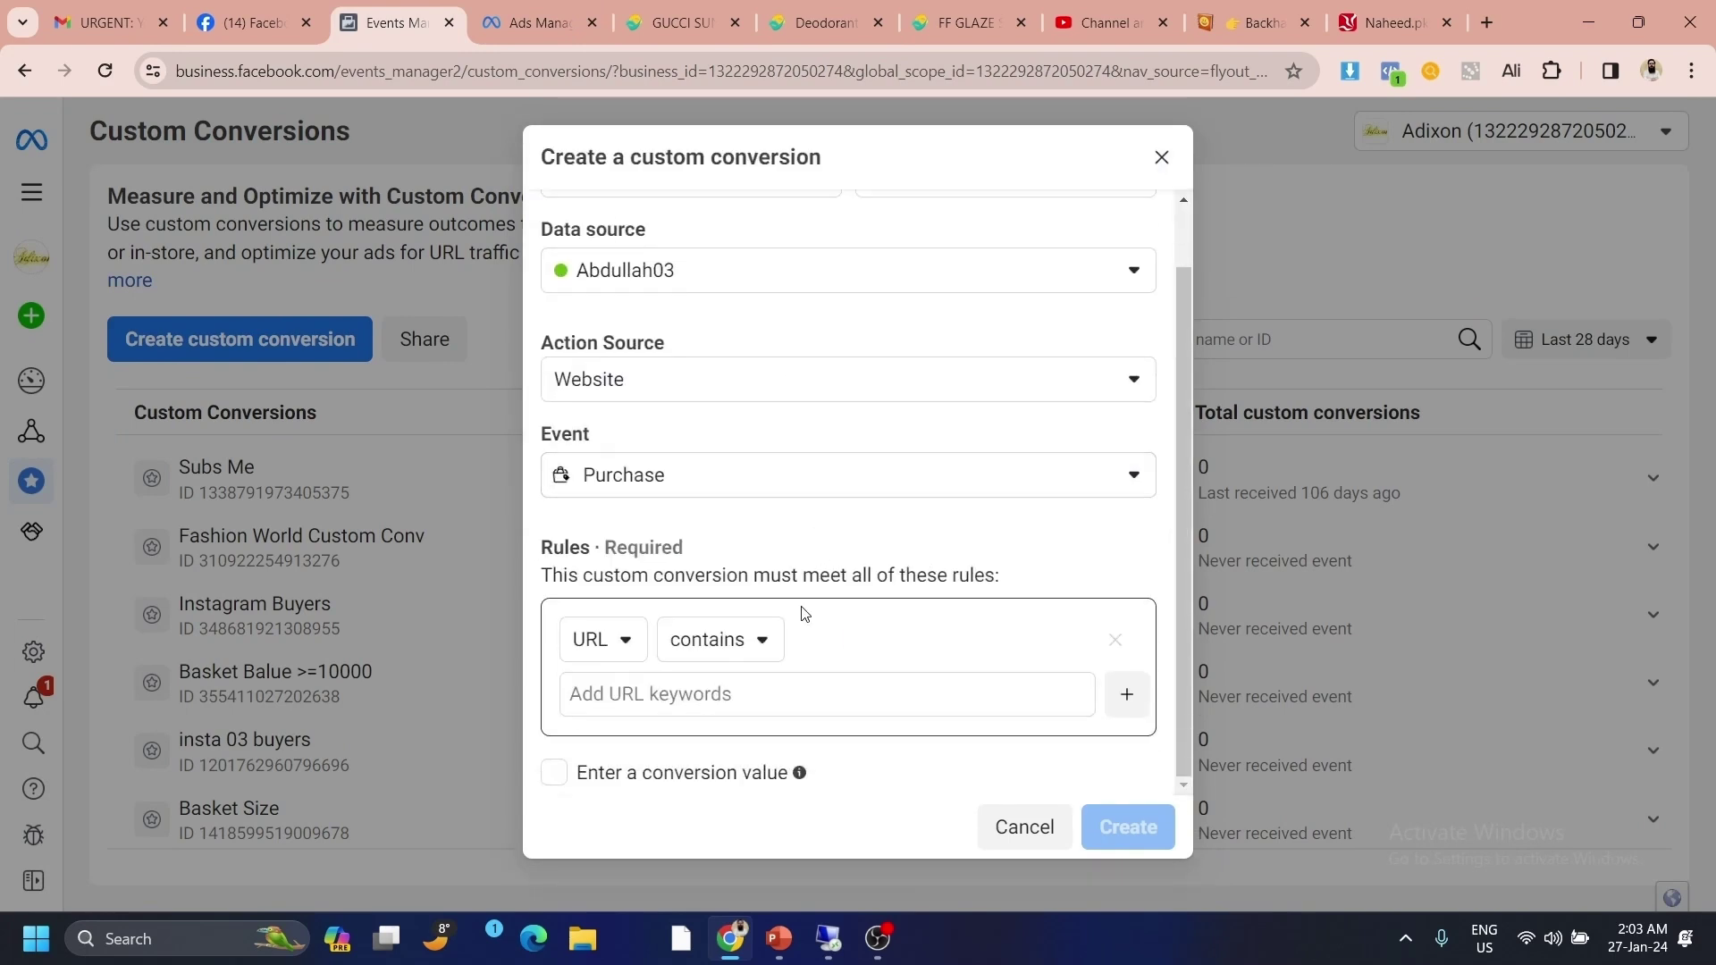
scroll(601, 608, "up", 1)
scroll(616, 626, "down", 1)
- Define the custom conversion's rule as Referring Domain contains "instagram"
left_click(626, 641)
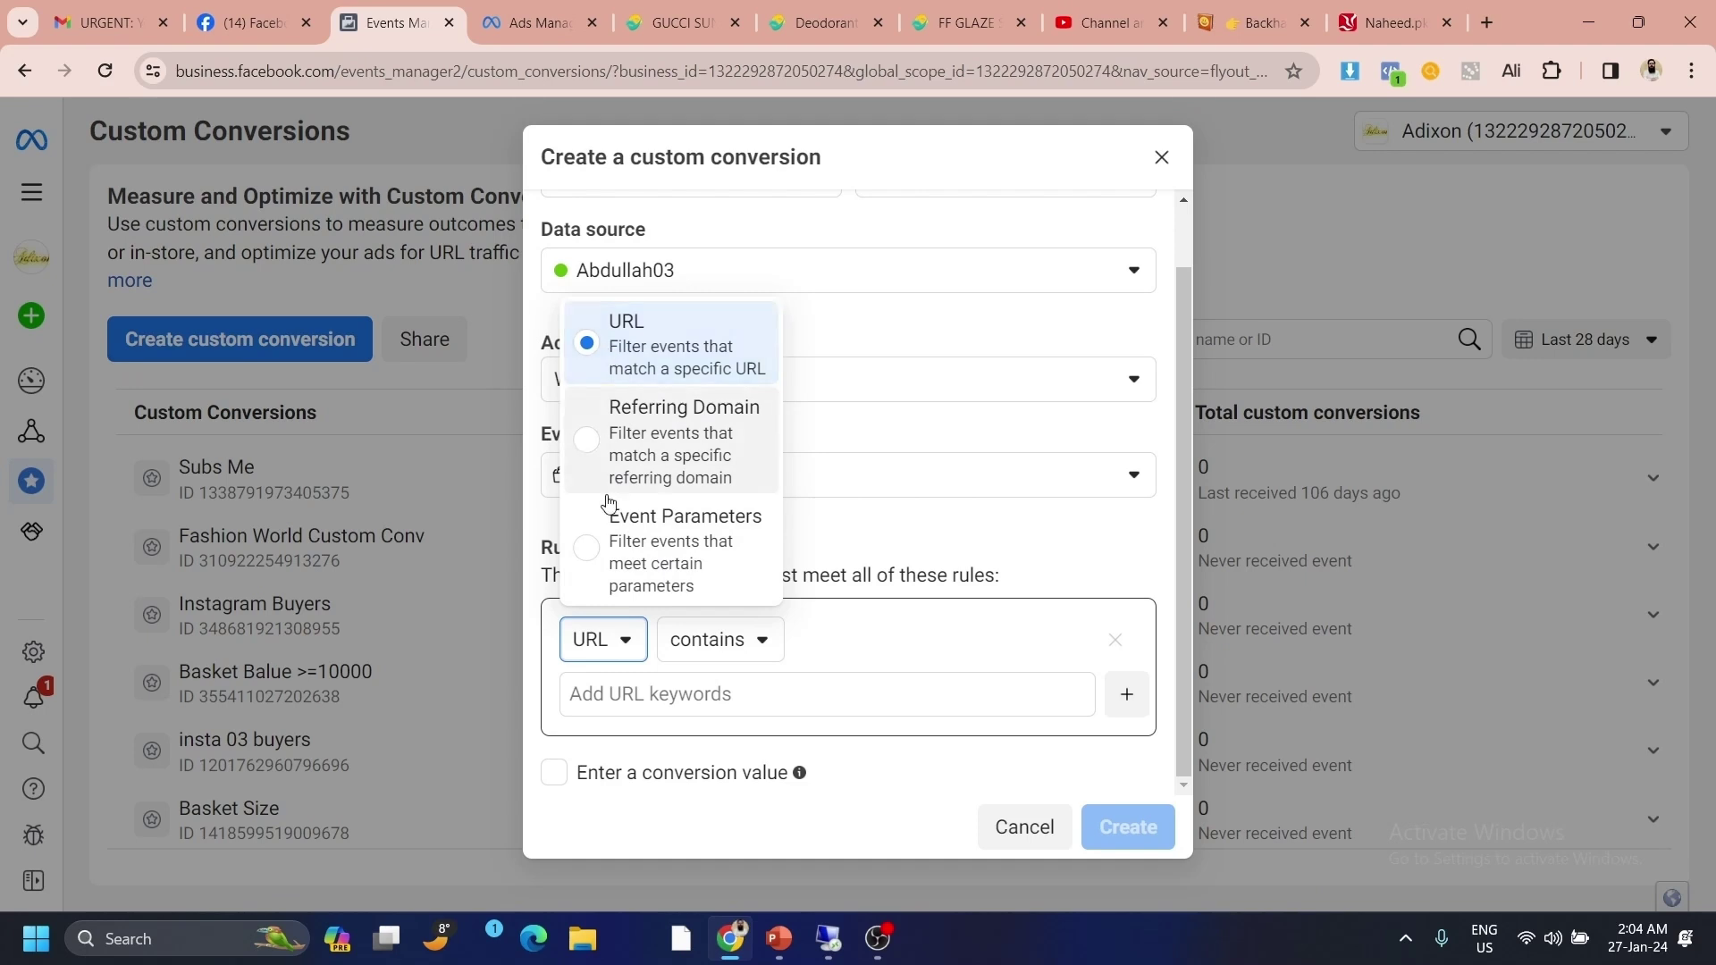
left_click(596, 449)
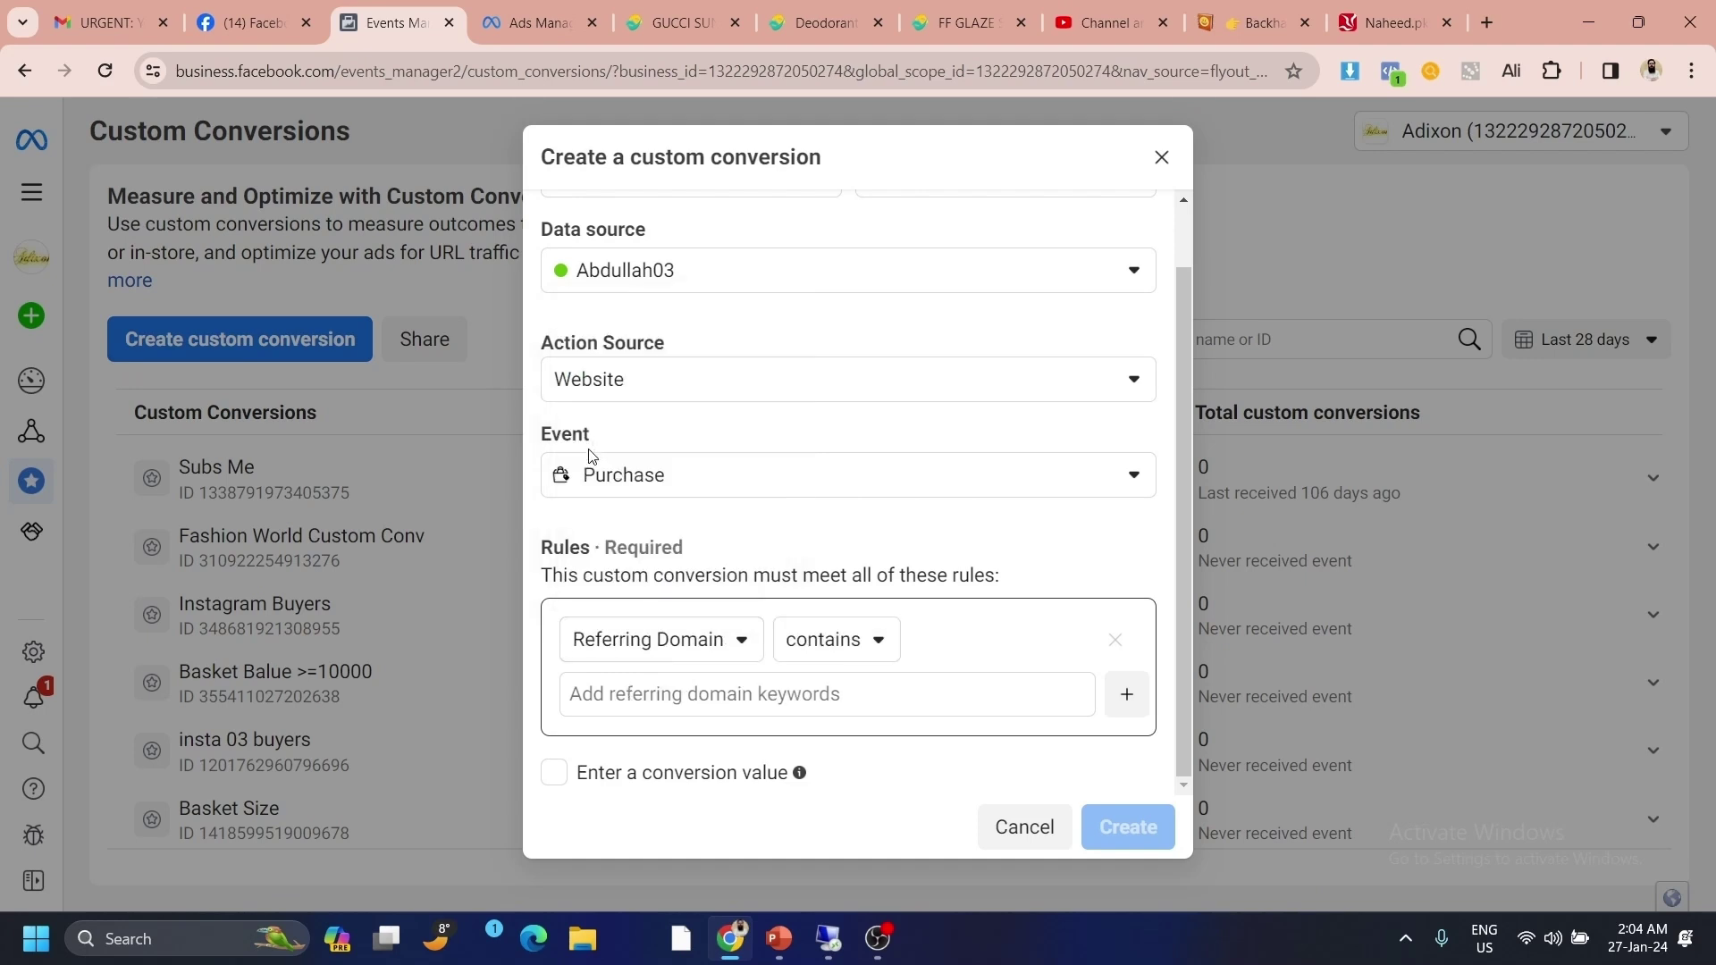
left_click(661, 690)
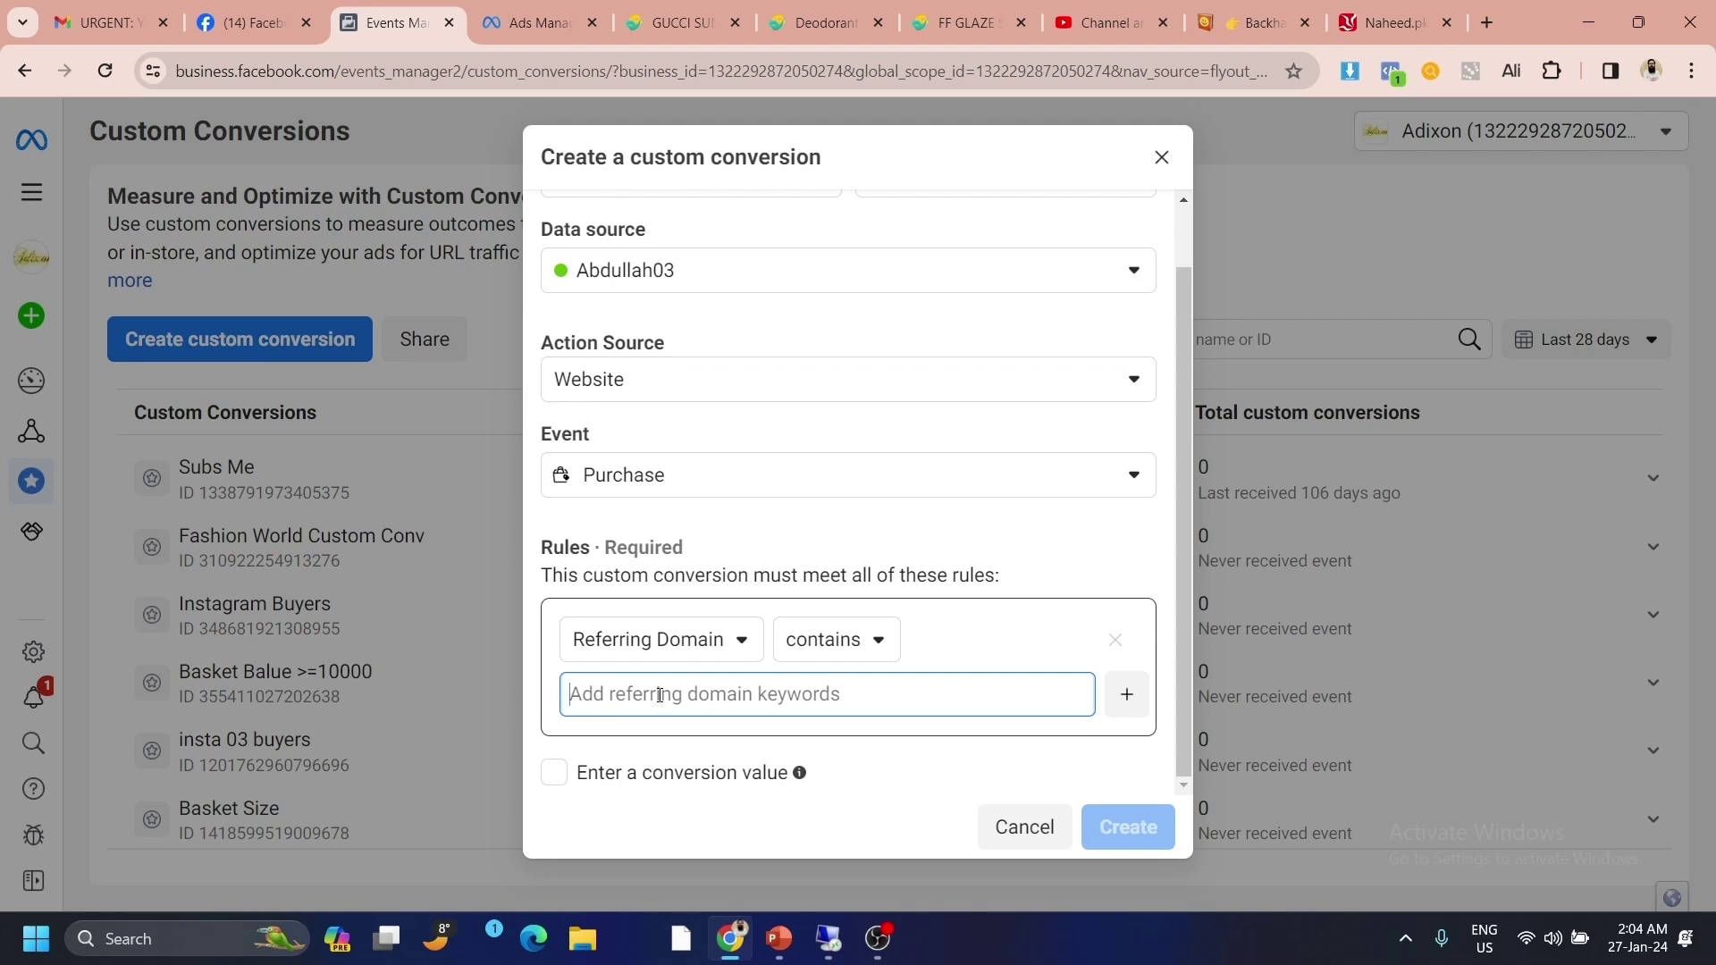
type("instagra")
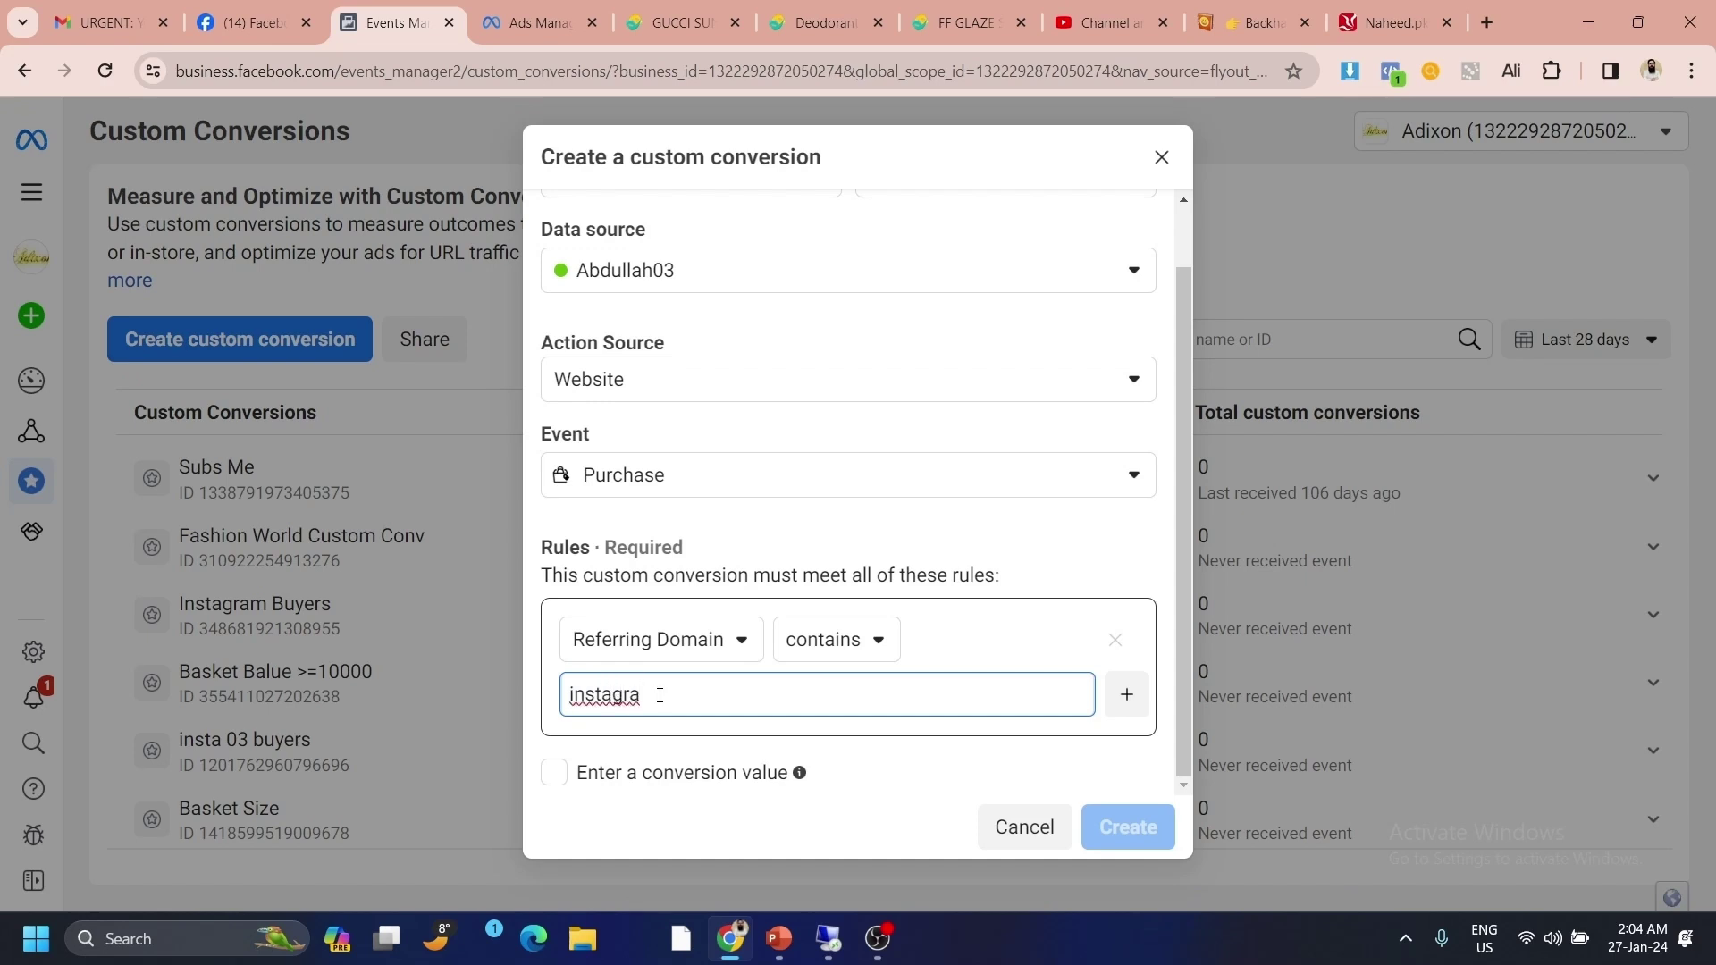
type("m")
key("Return")
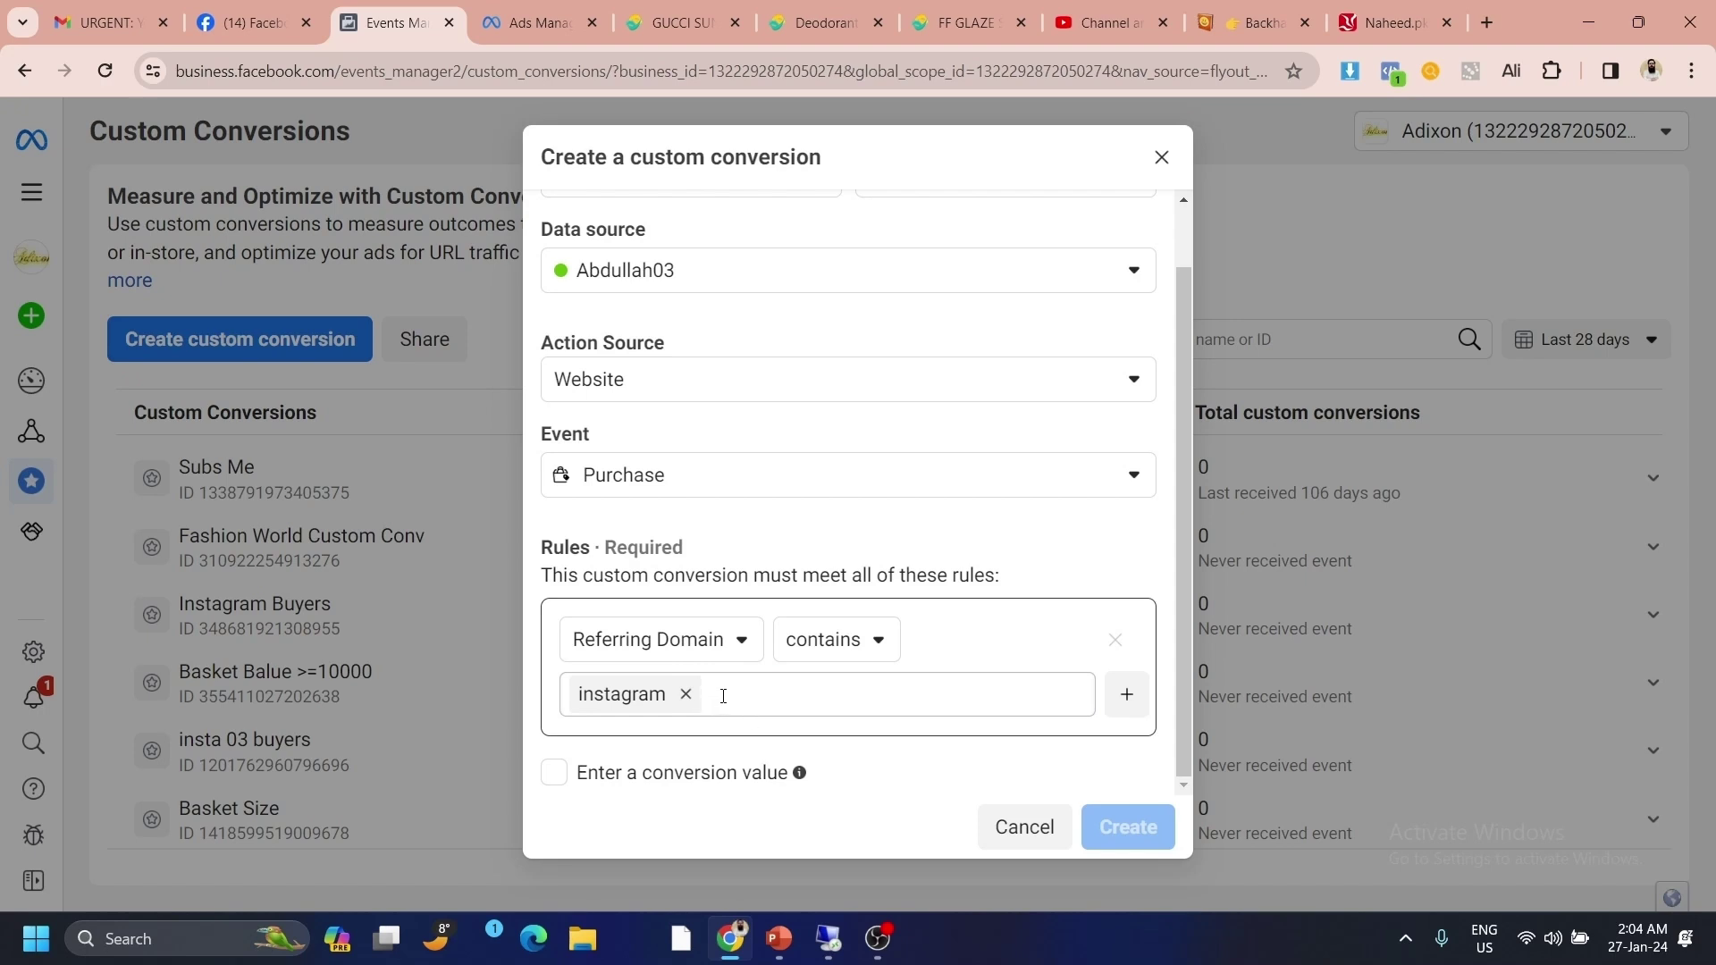
- Name the custom conversion "Instagram Buyer"
scroll(728, 602, "up", 1)
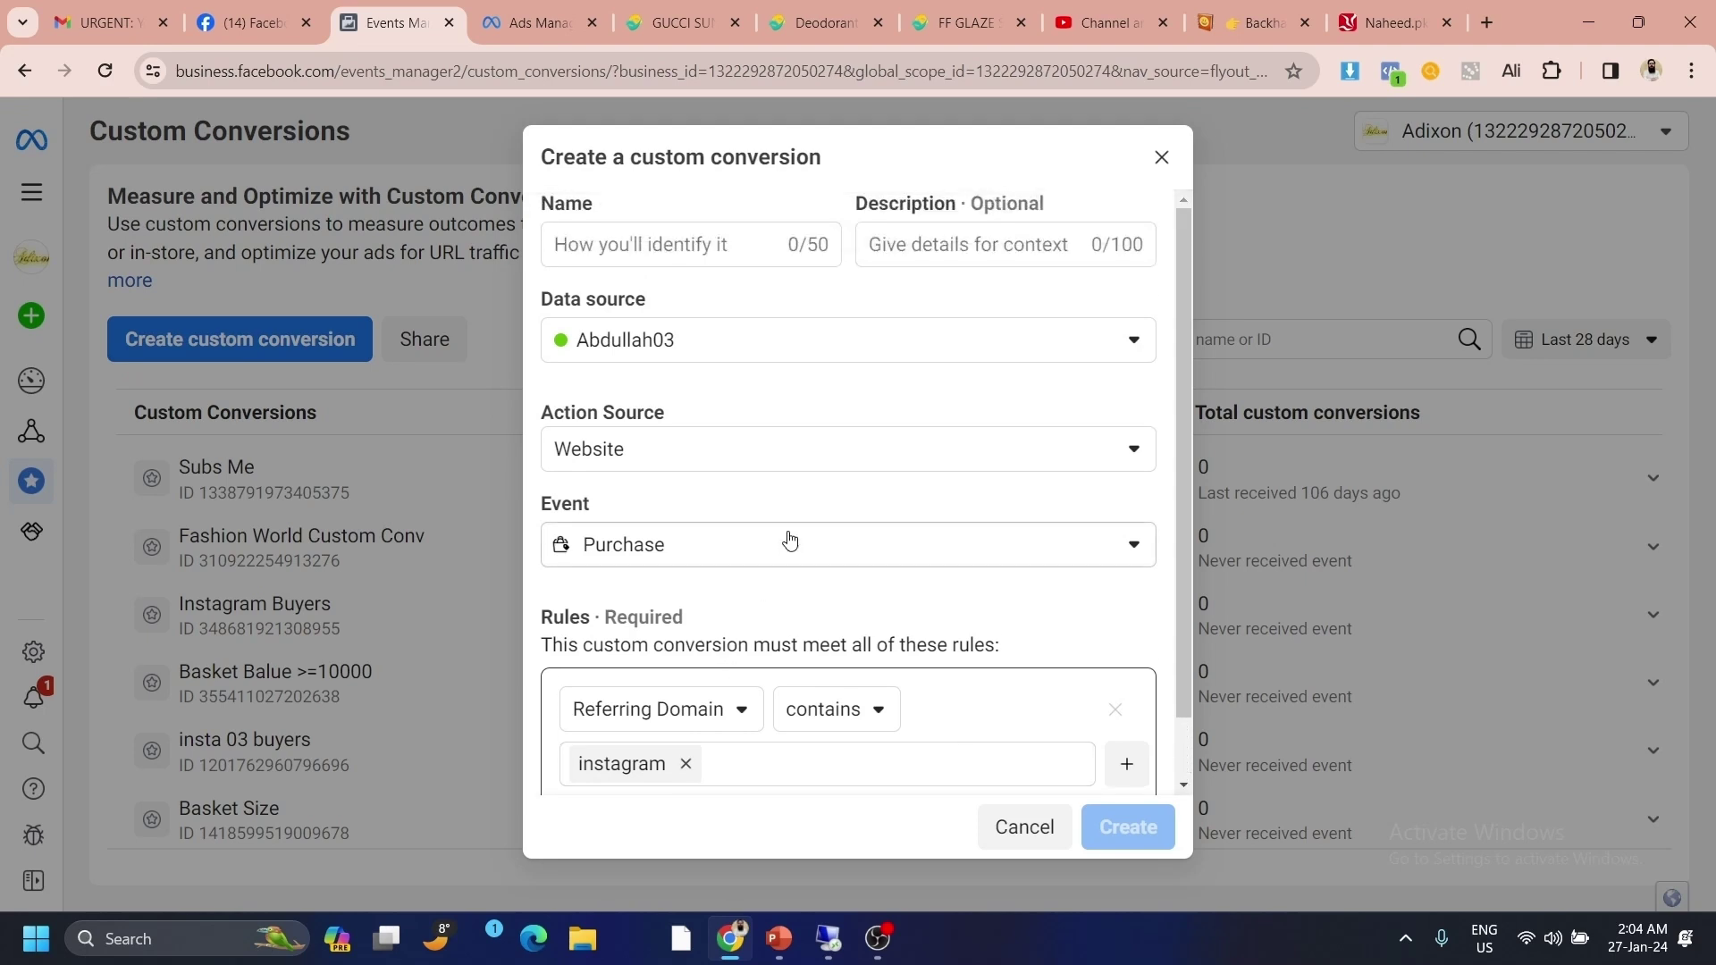
left_click(710, 236)
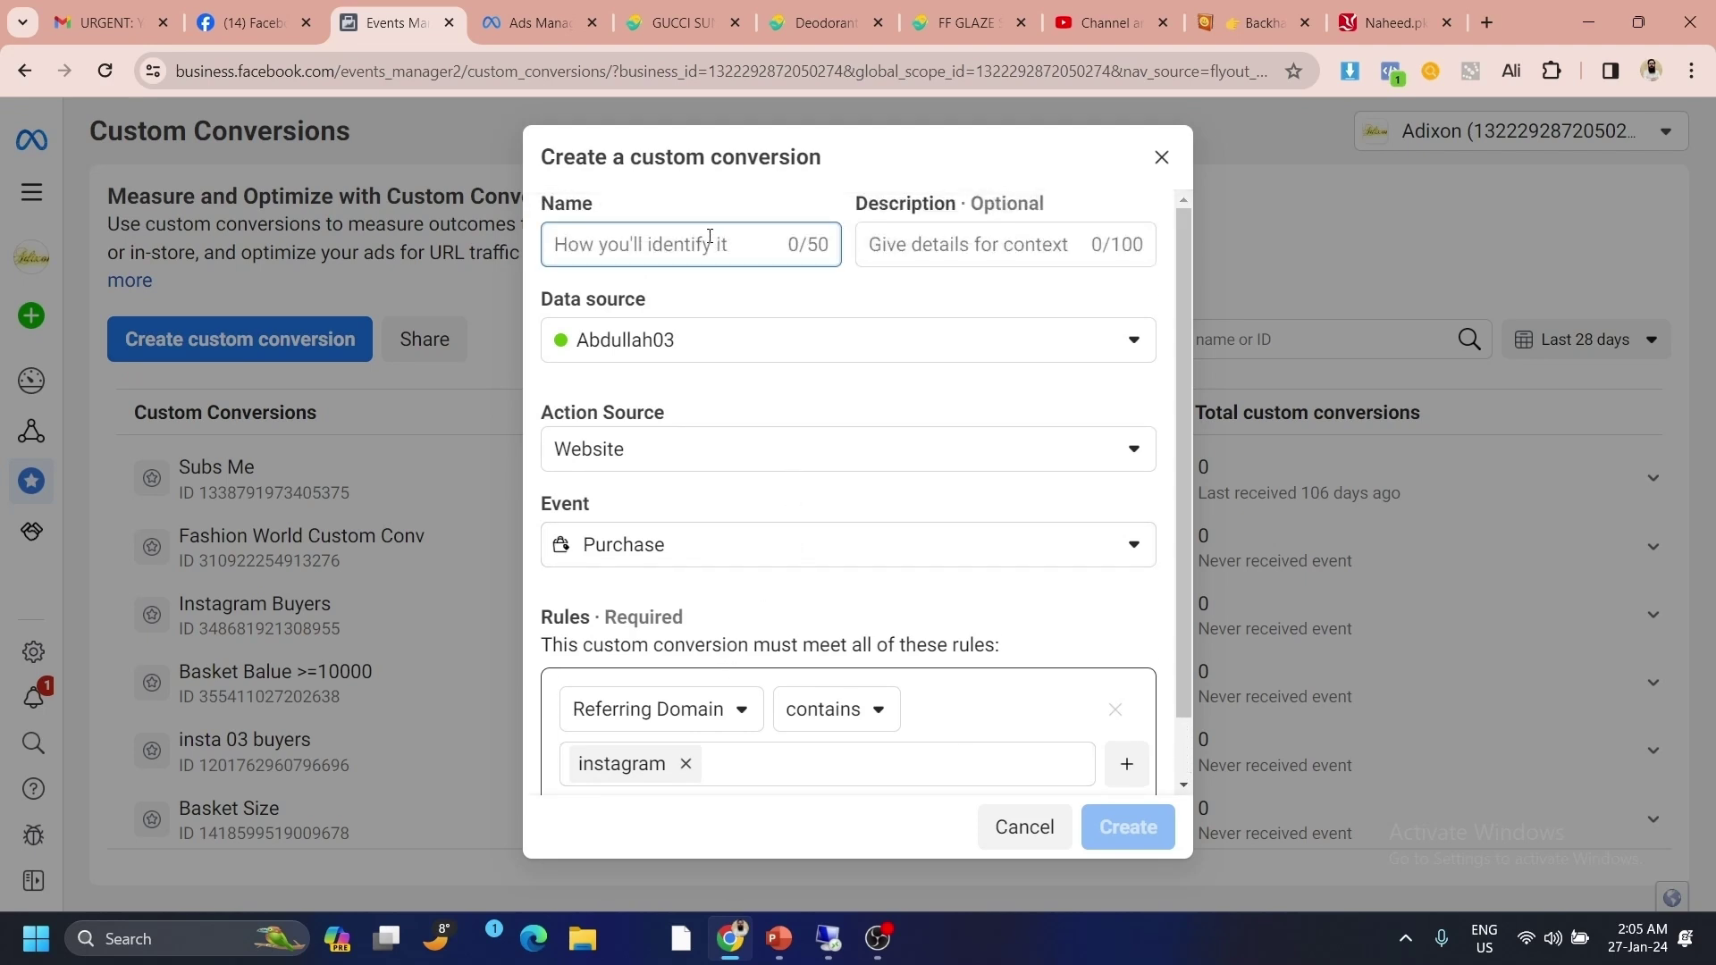
type("Instag")
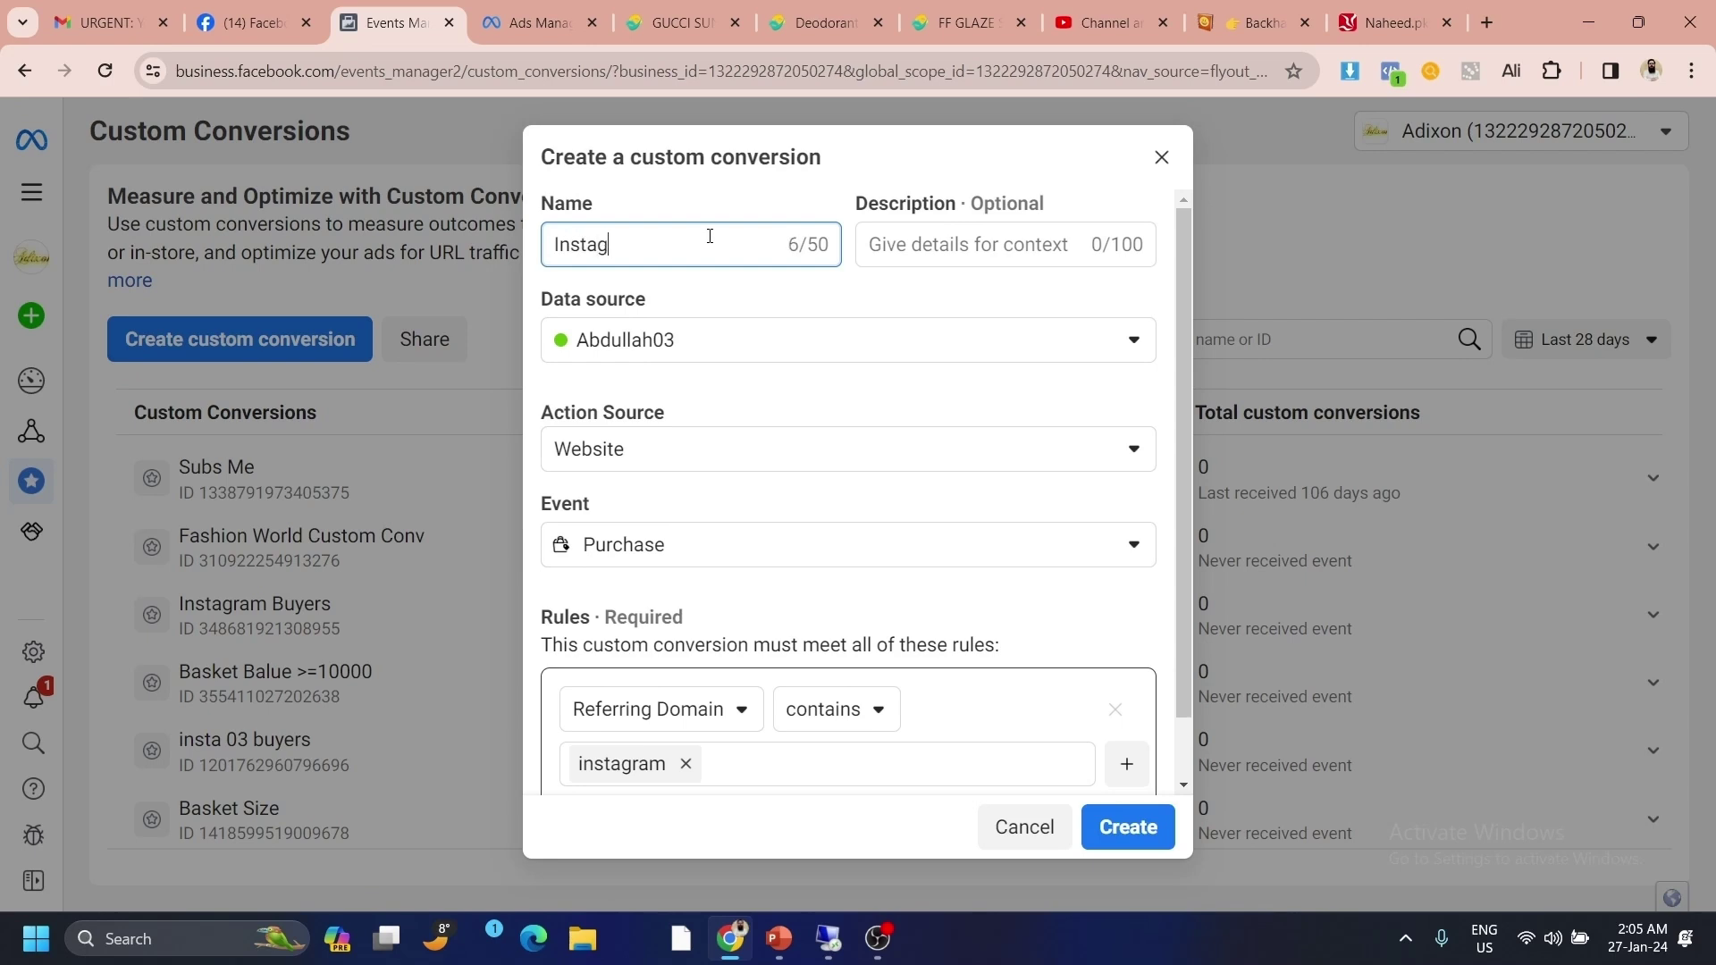
type("ram Buyer")
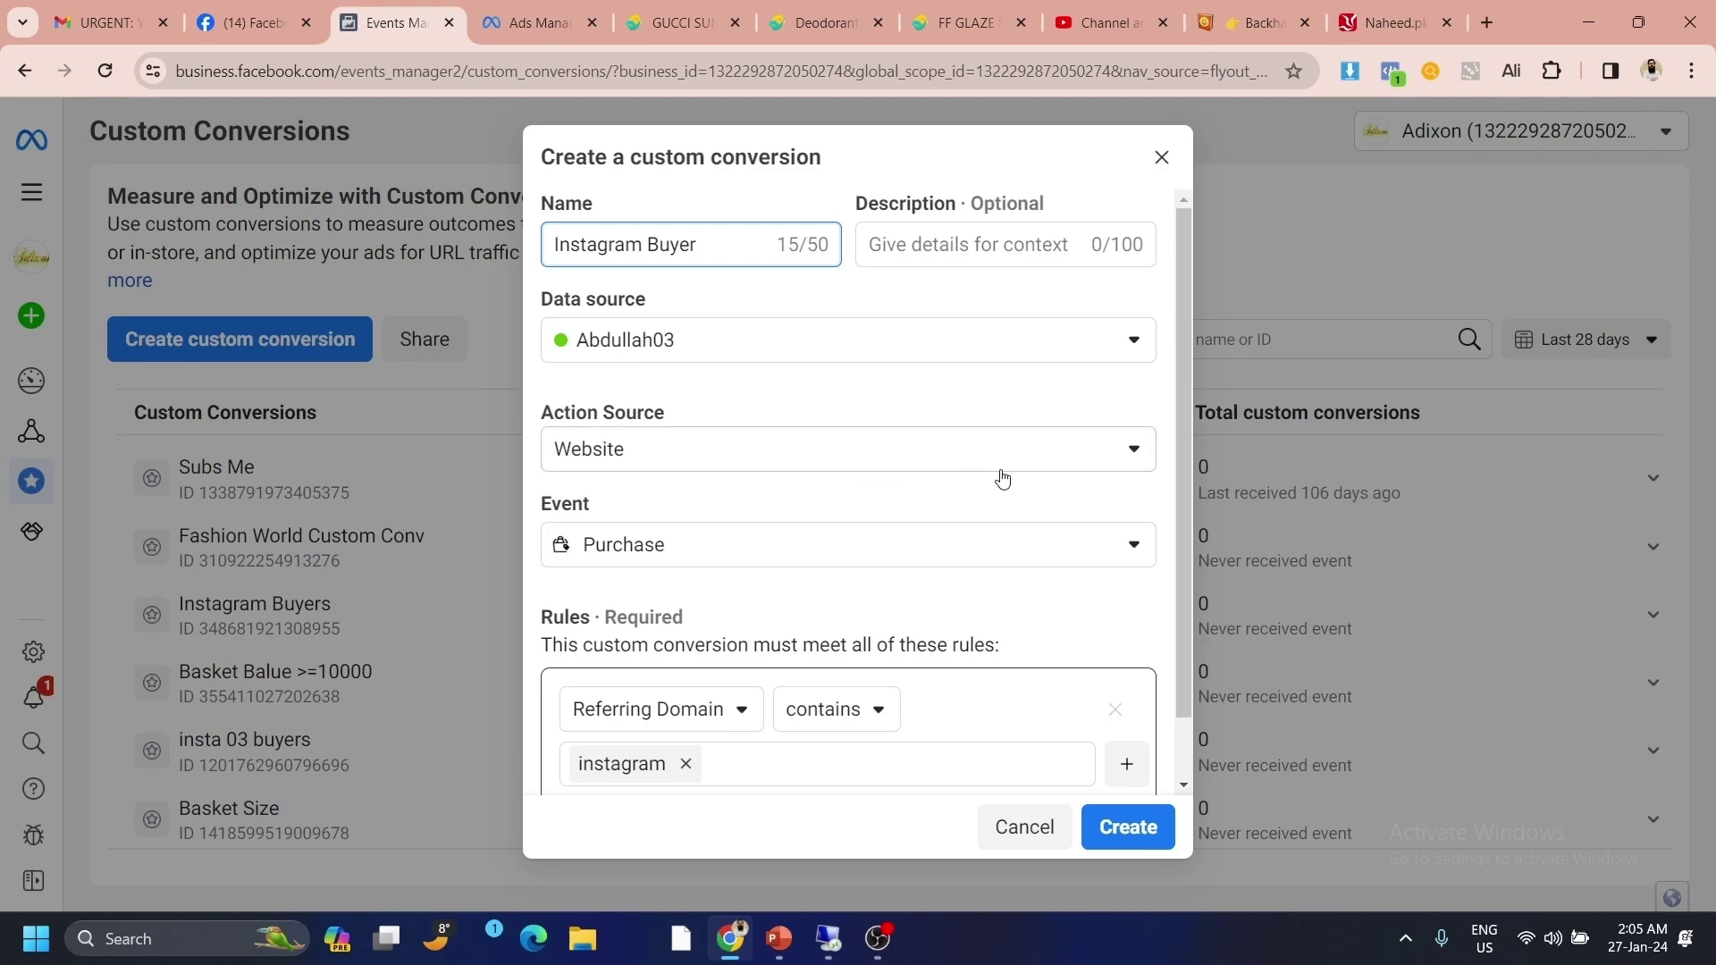
- Change the custom conversion's name to "Instagram Buyers" and create it
left_click_drag(1195, 486, 1199, 645)
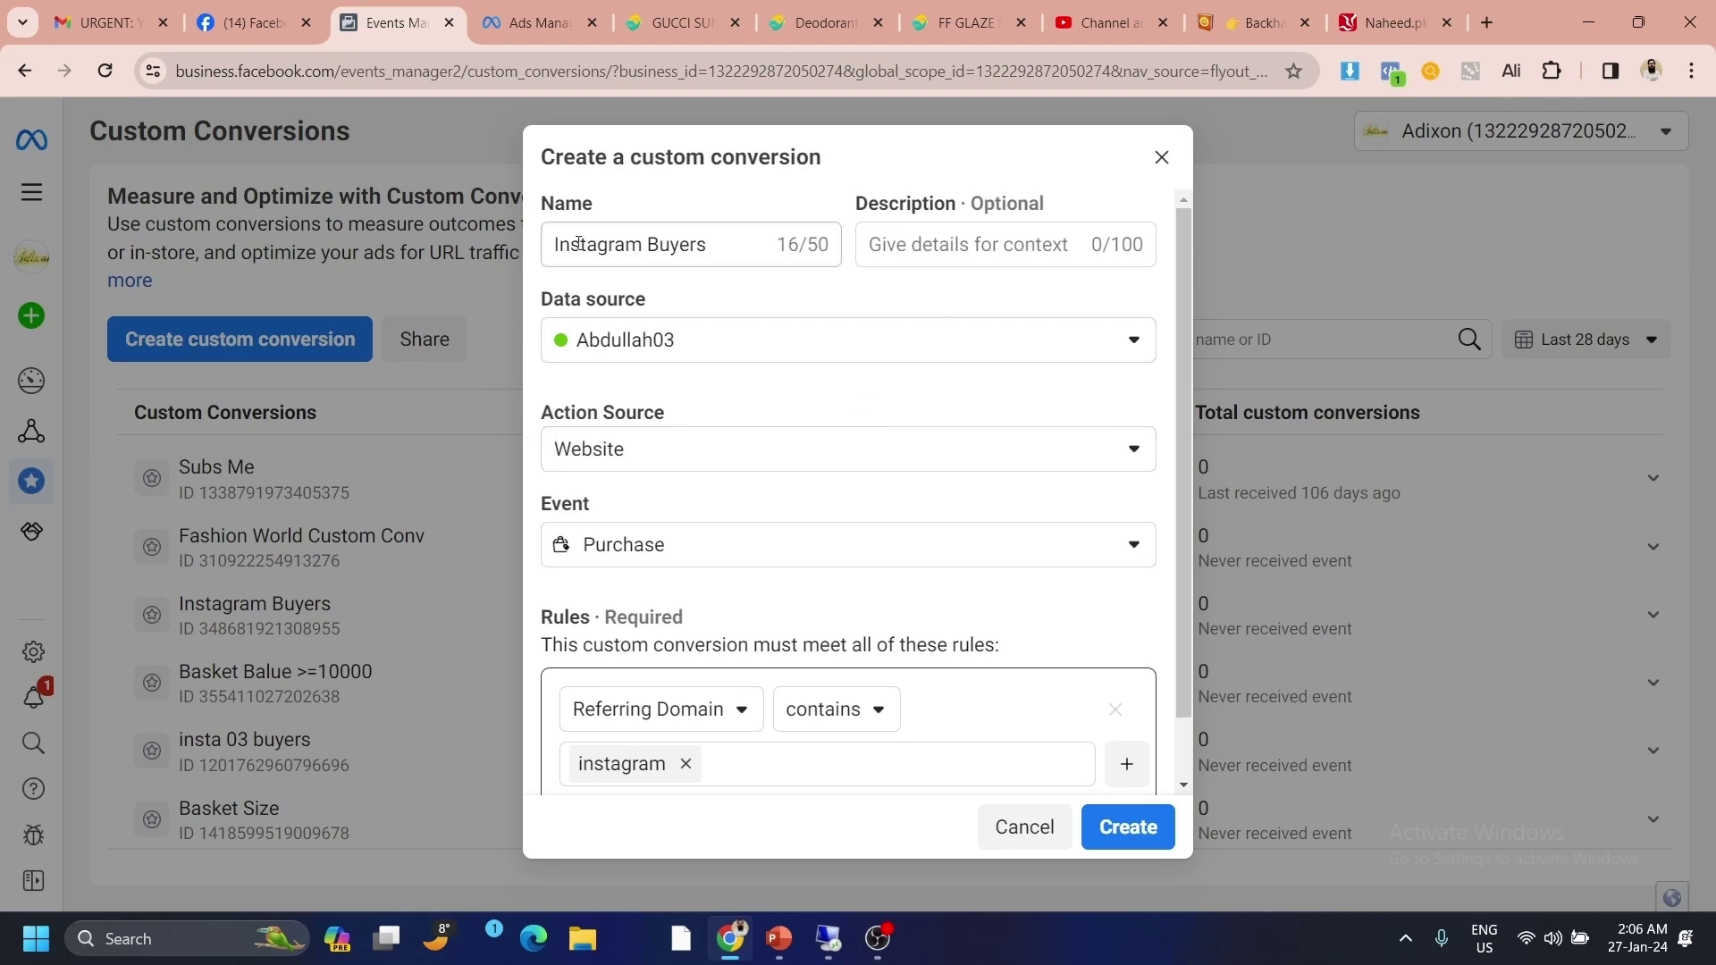
left_click(1125, 827)
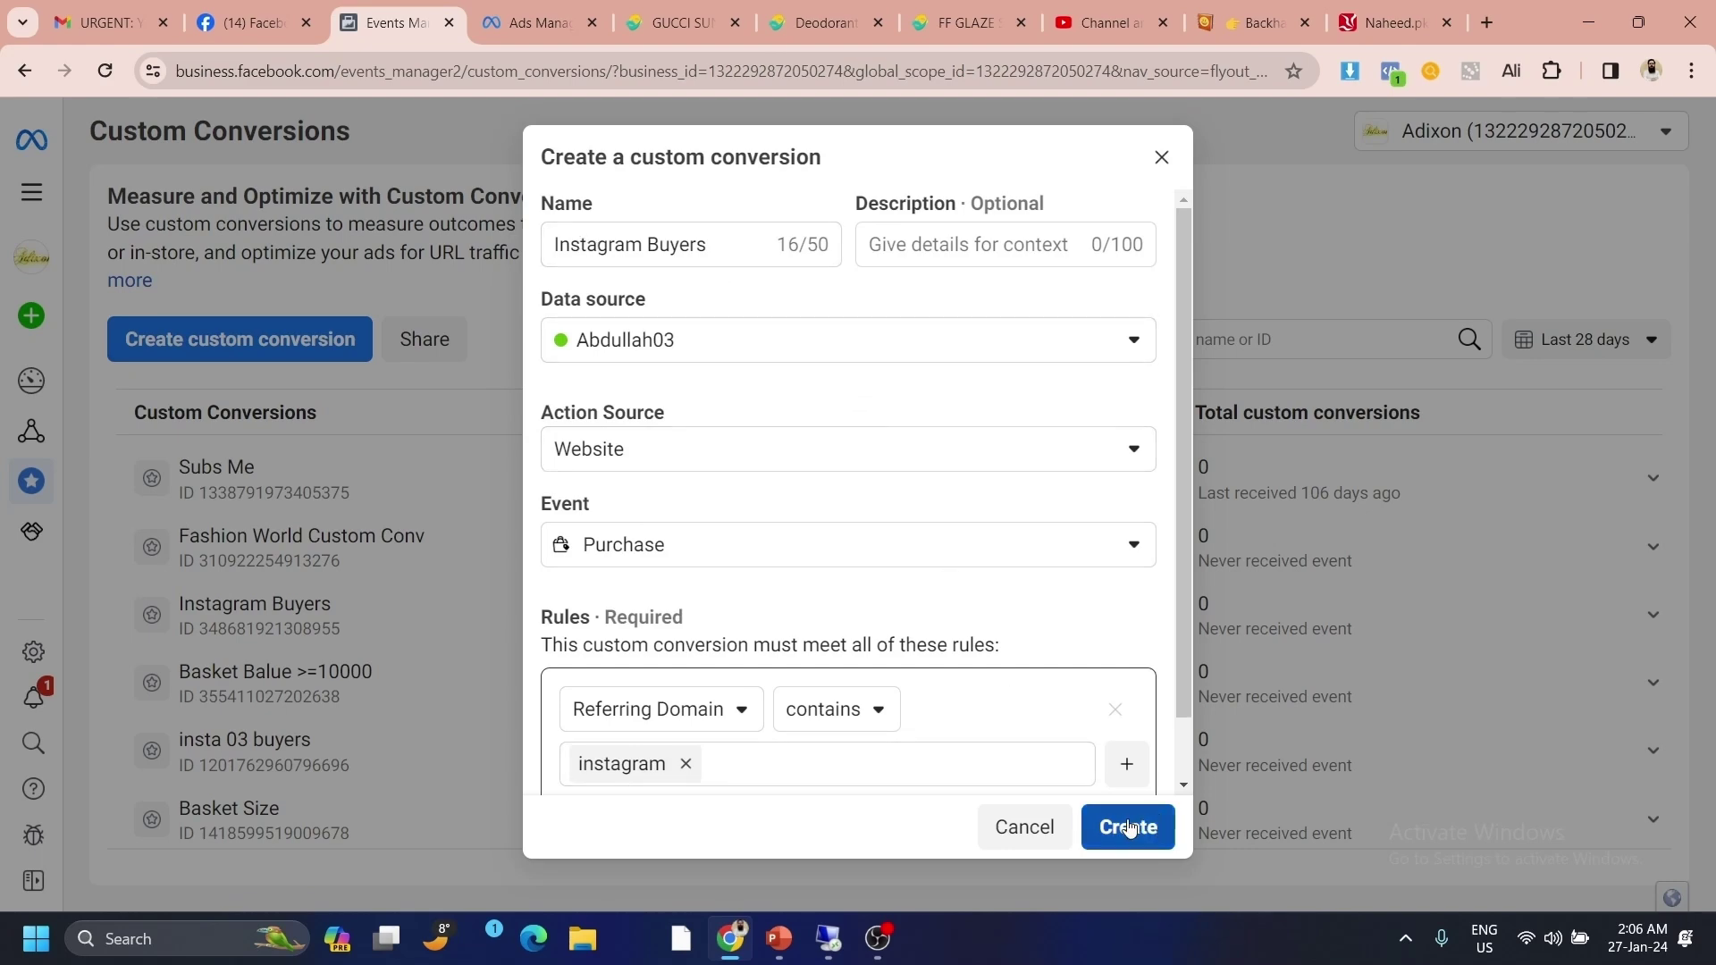
left_click(1129, 479)
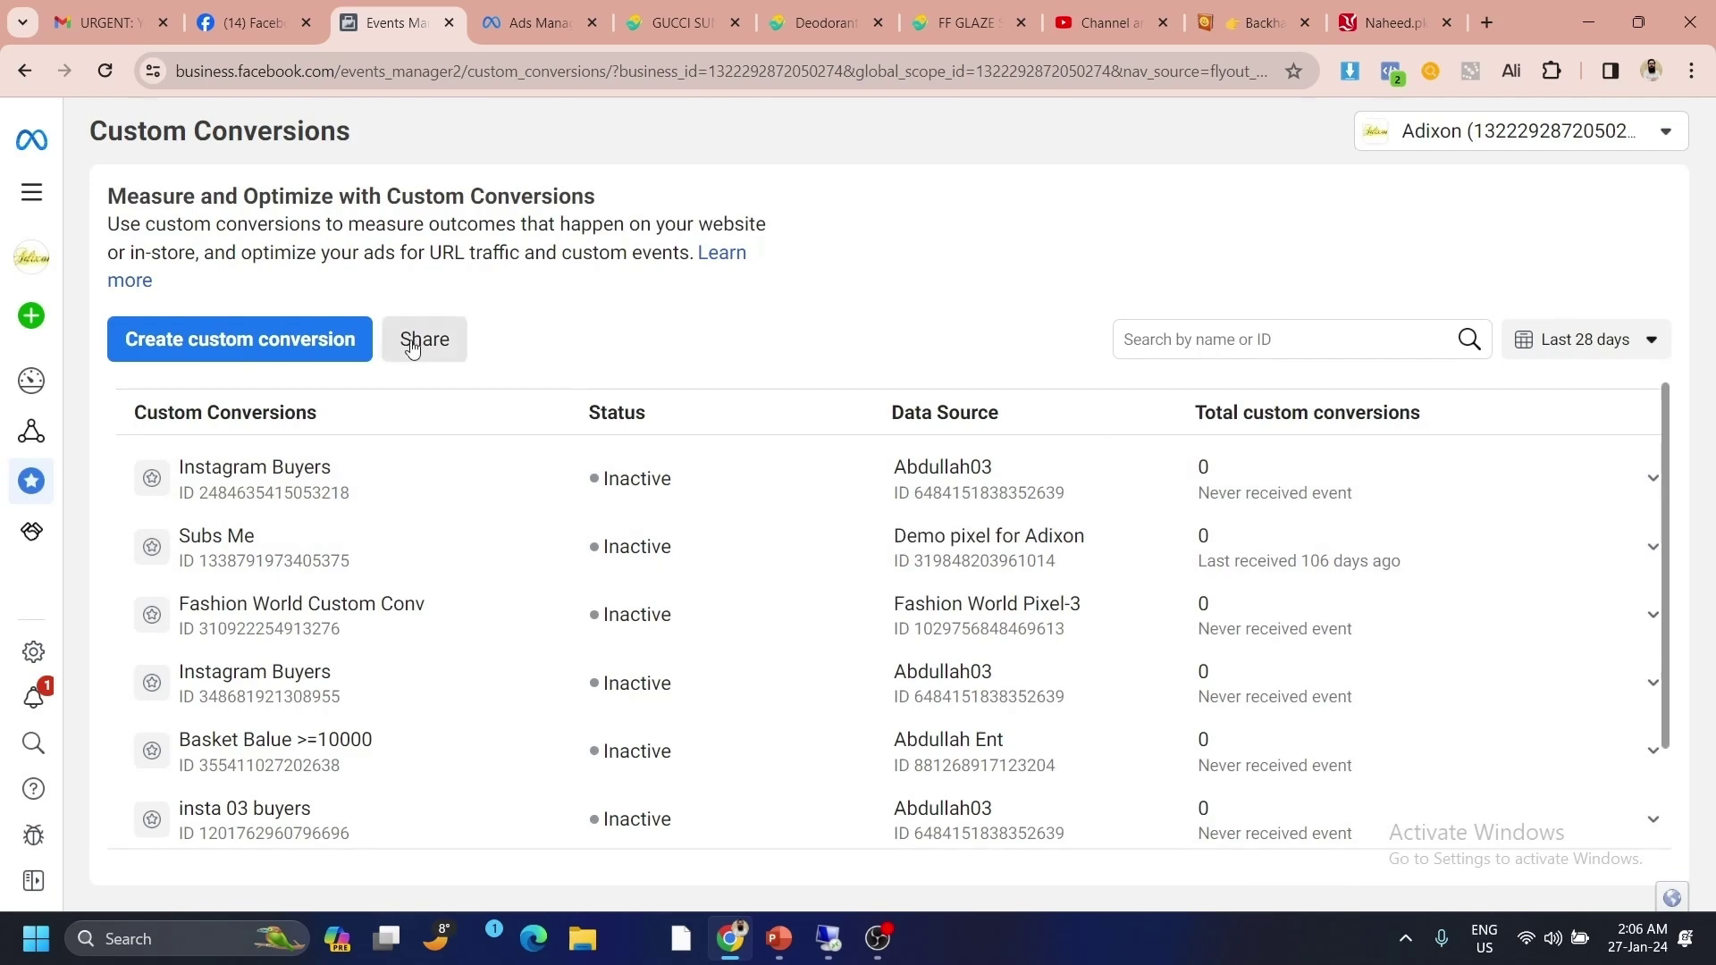
- Start another custom conversion with the Purchase event and an Event Parameters rule
left_click(232, 347)
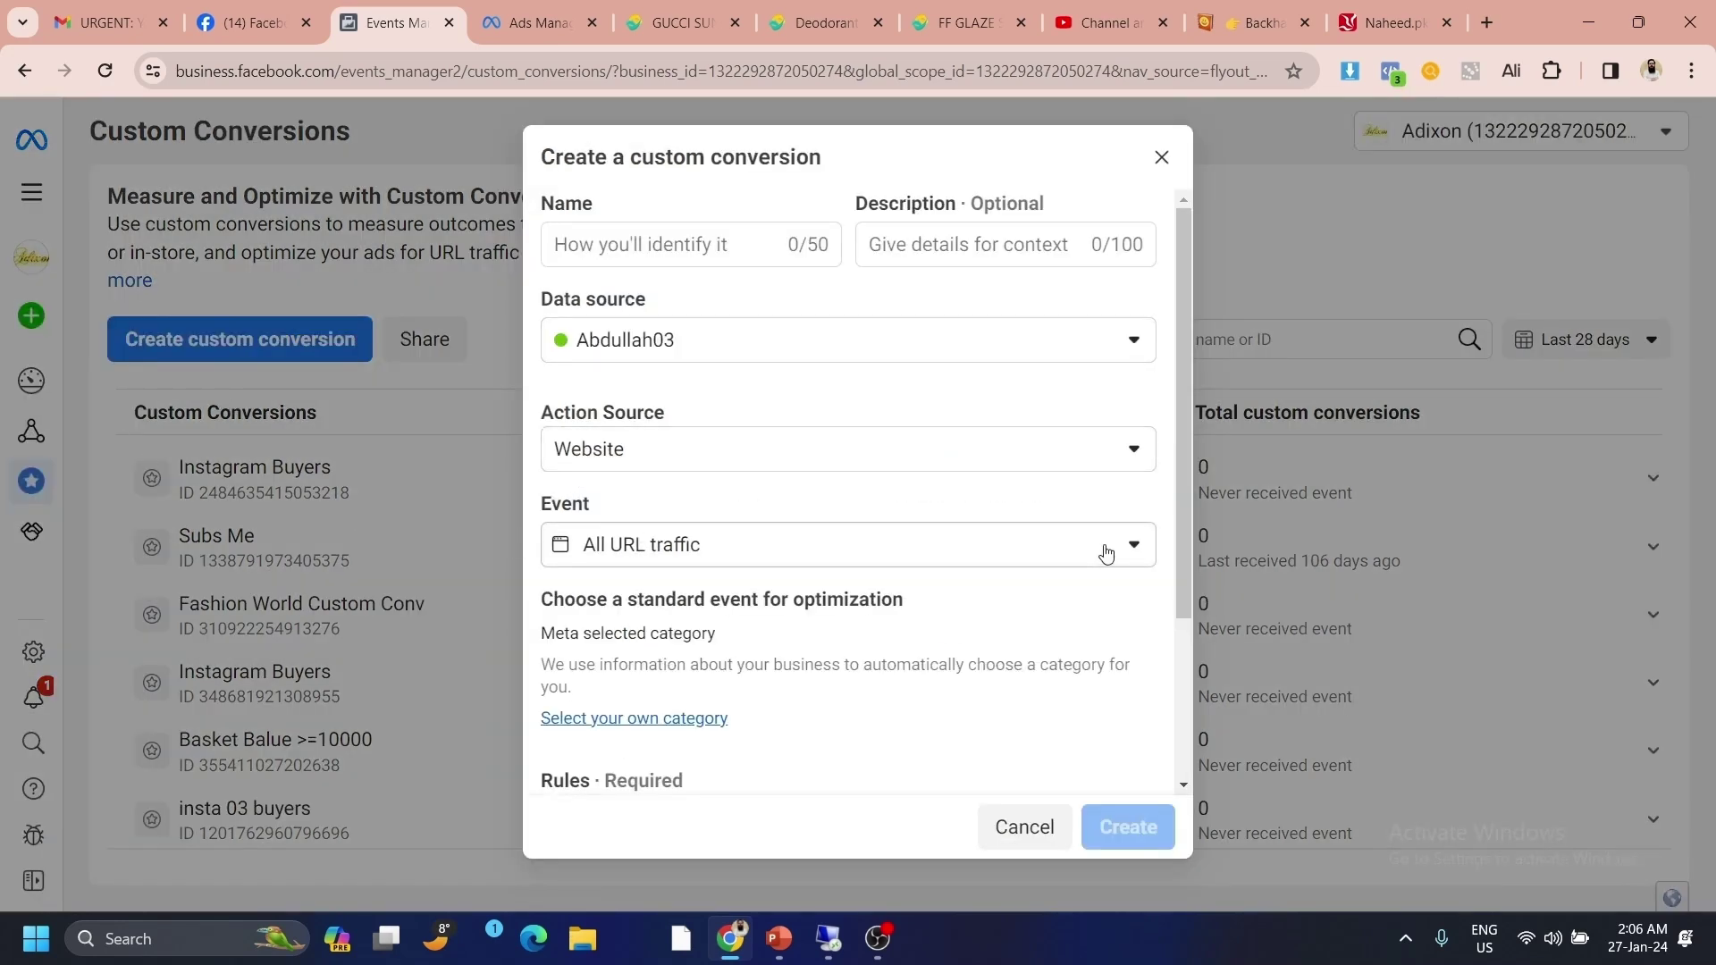
left_click(1010, 556)
left_click(566, 256)
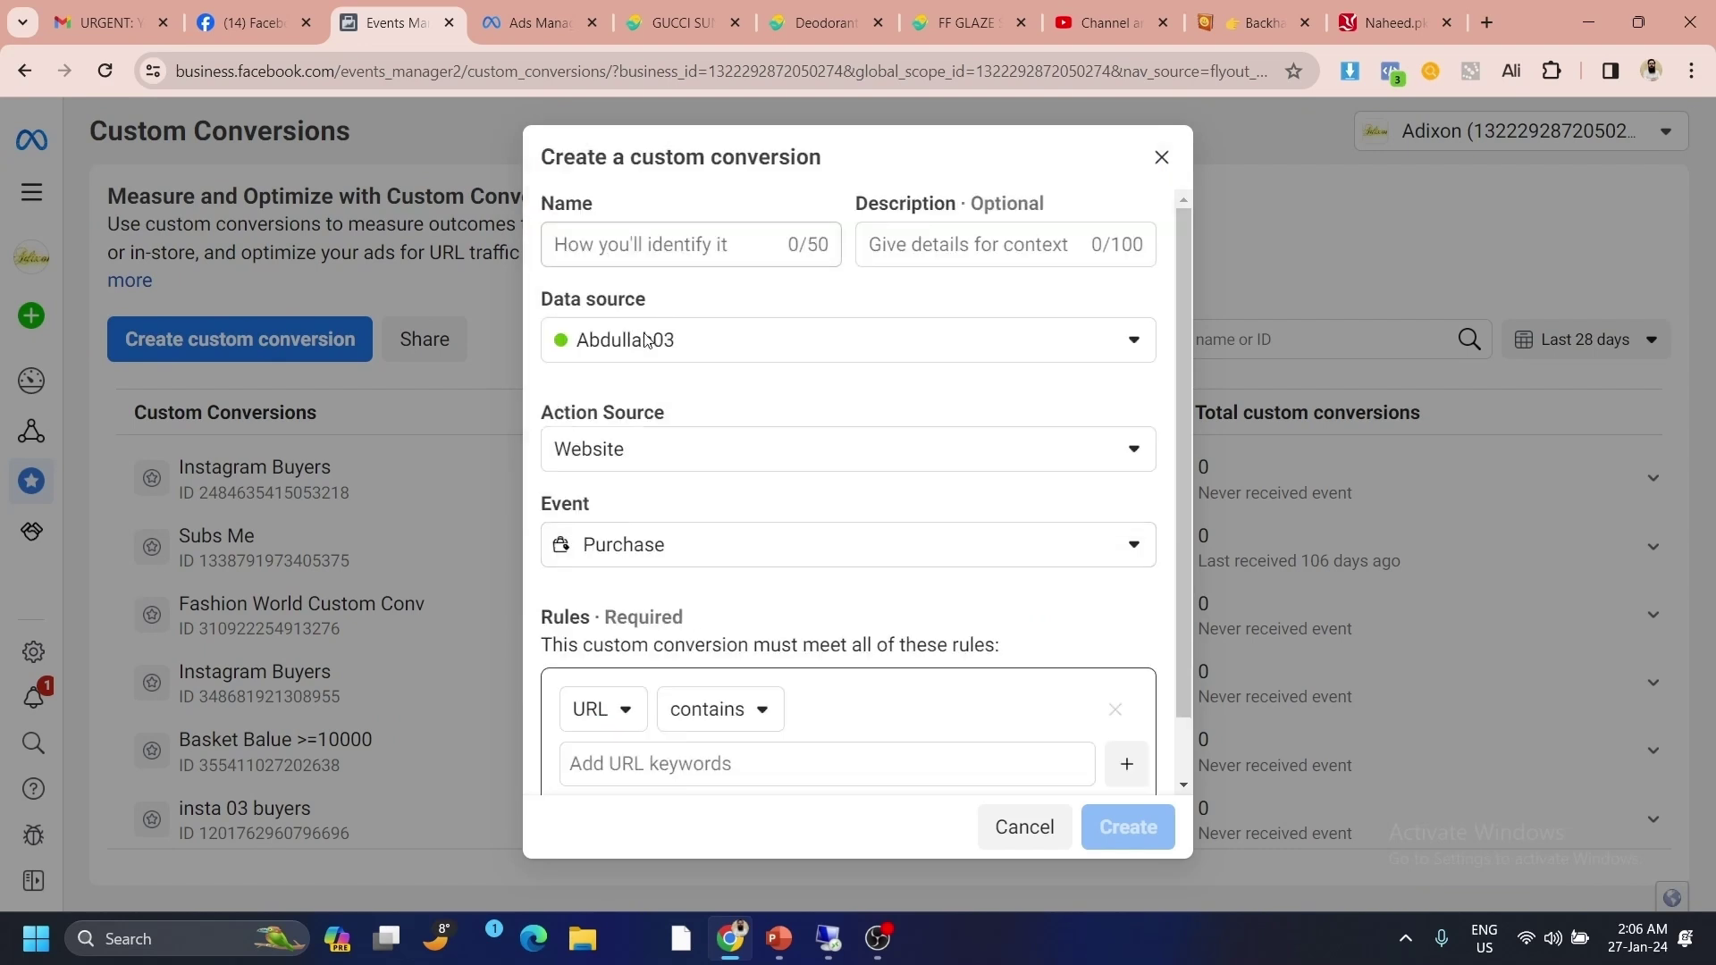
scroll(710, 651, "down", 1)
left_click(620, 640)
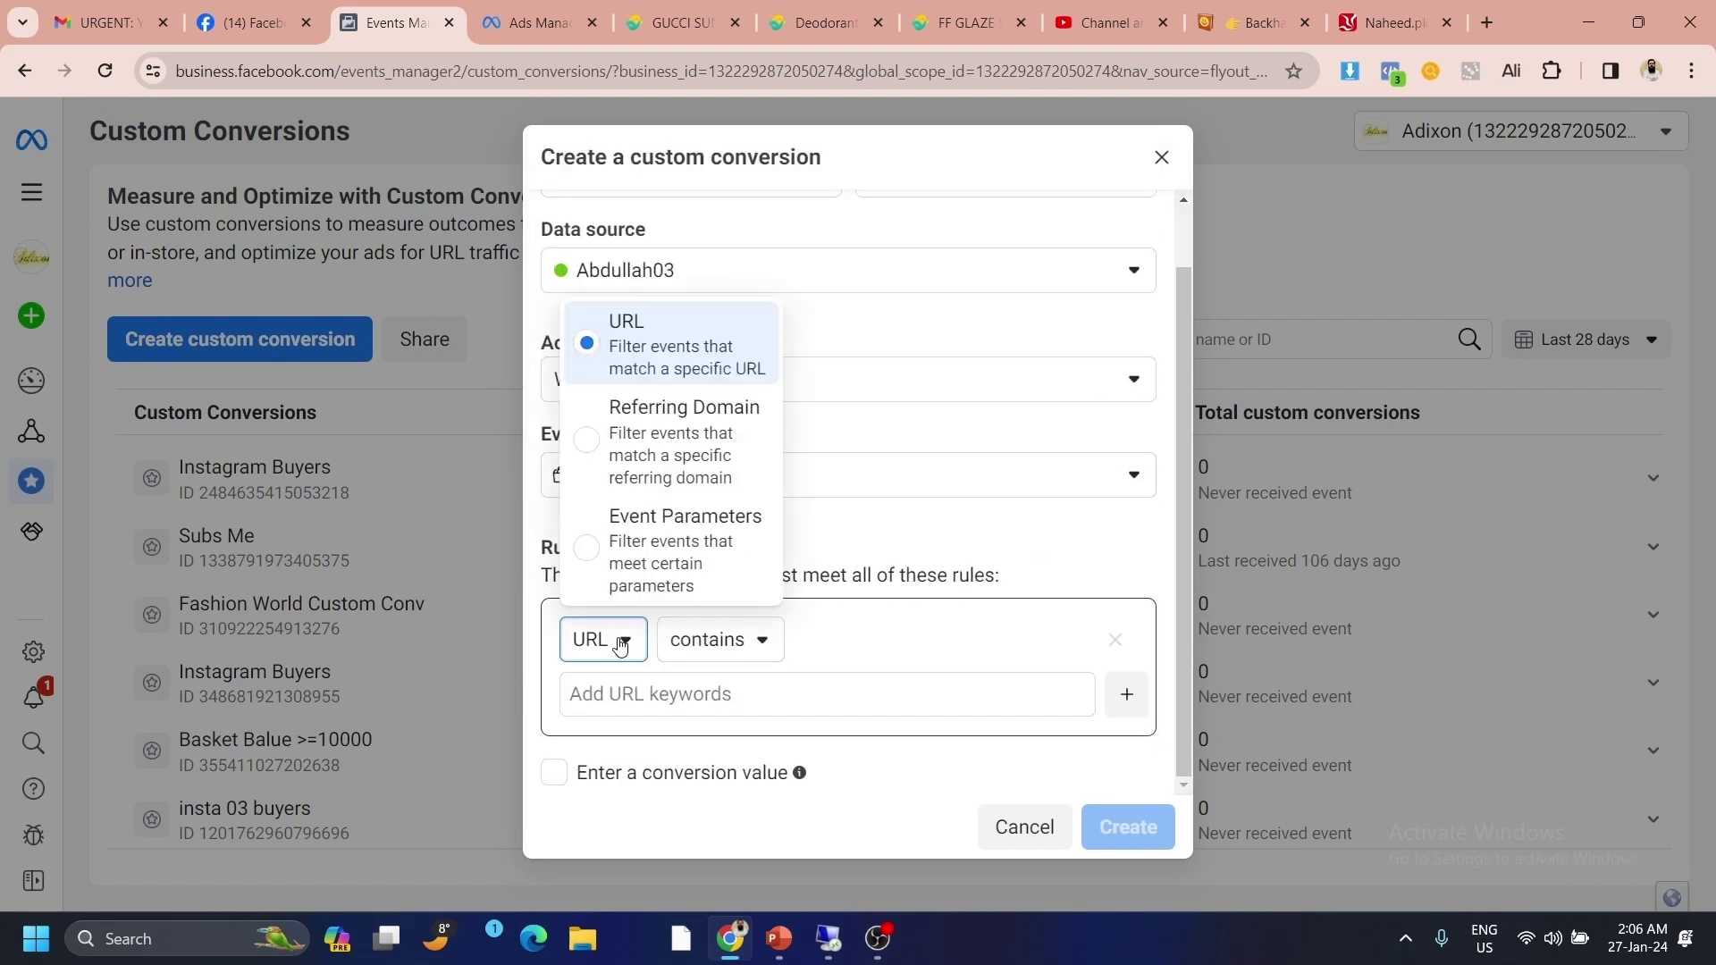
left_click(577, 547)
left_click(828, 639)
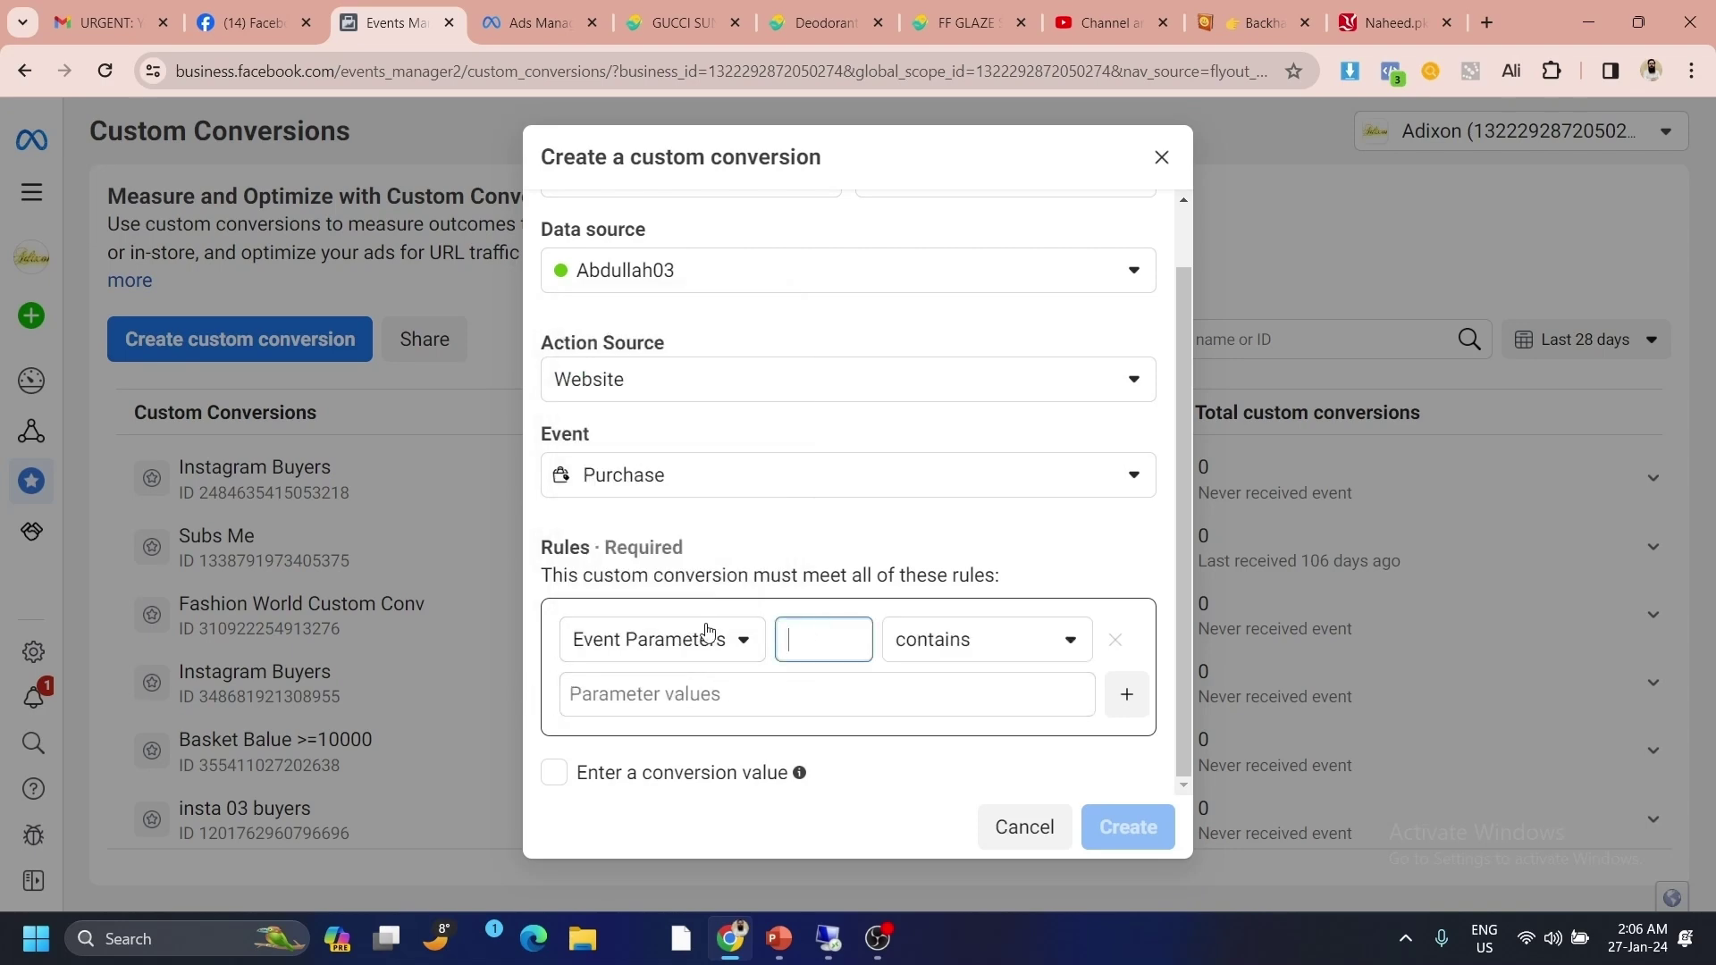
- Switch to the Al-Fatah store's deodorant page and add the Nivea Pearl & Beauty, Dove, Nivea Men and Lady Speed products to the cart
left_click(681, 23)
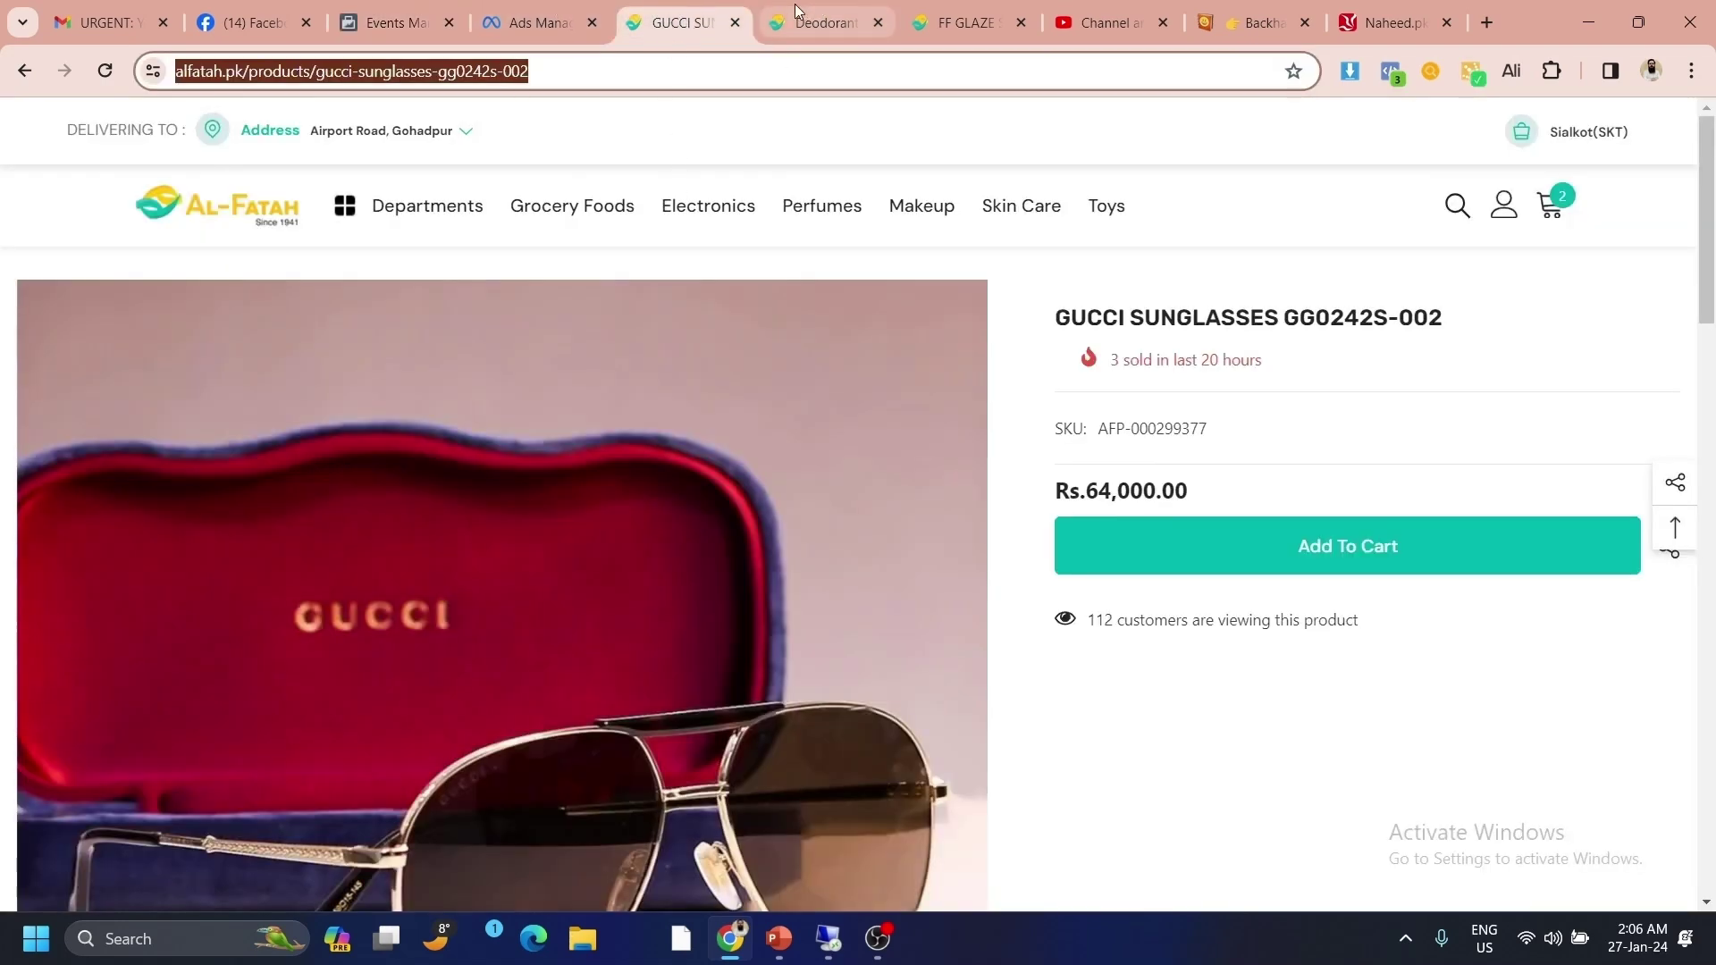
left_click(820, 20)
scroll(626, 554, "down", 4)
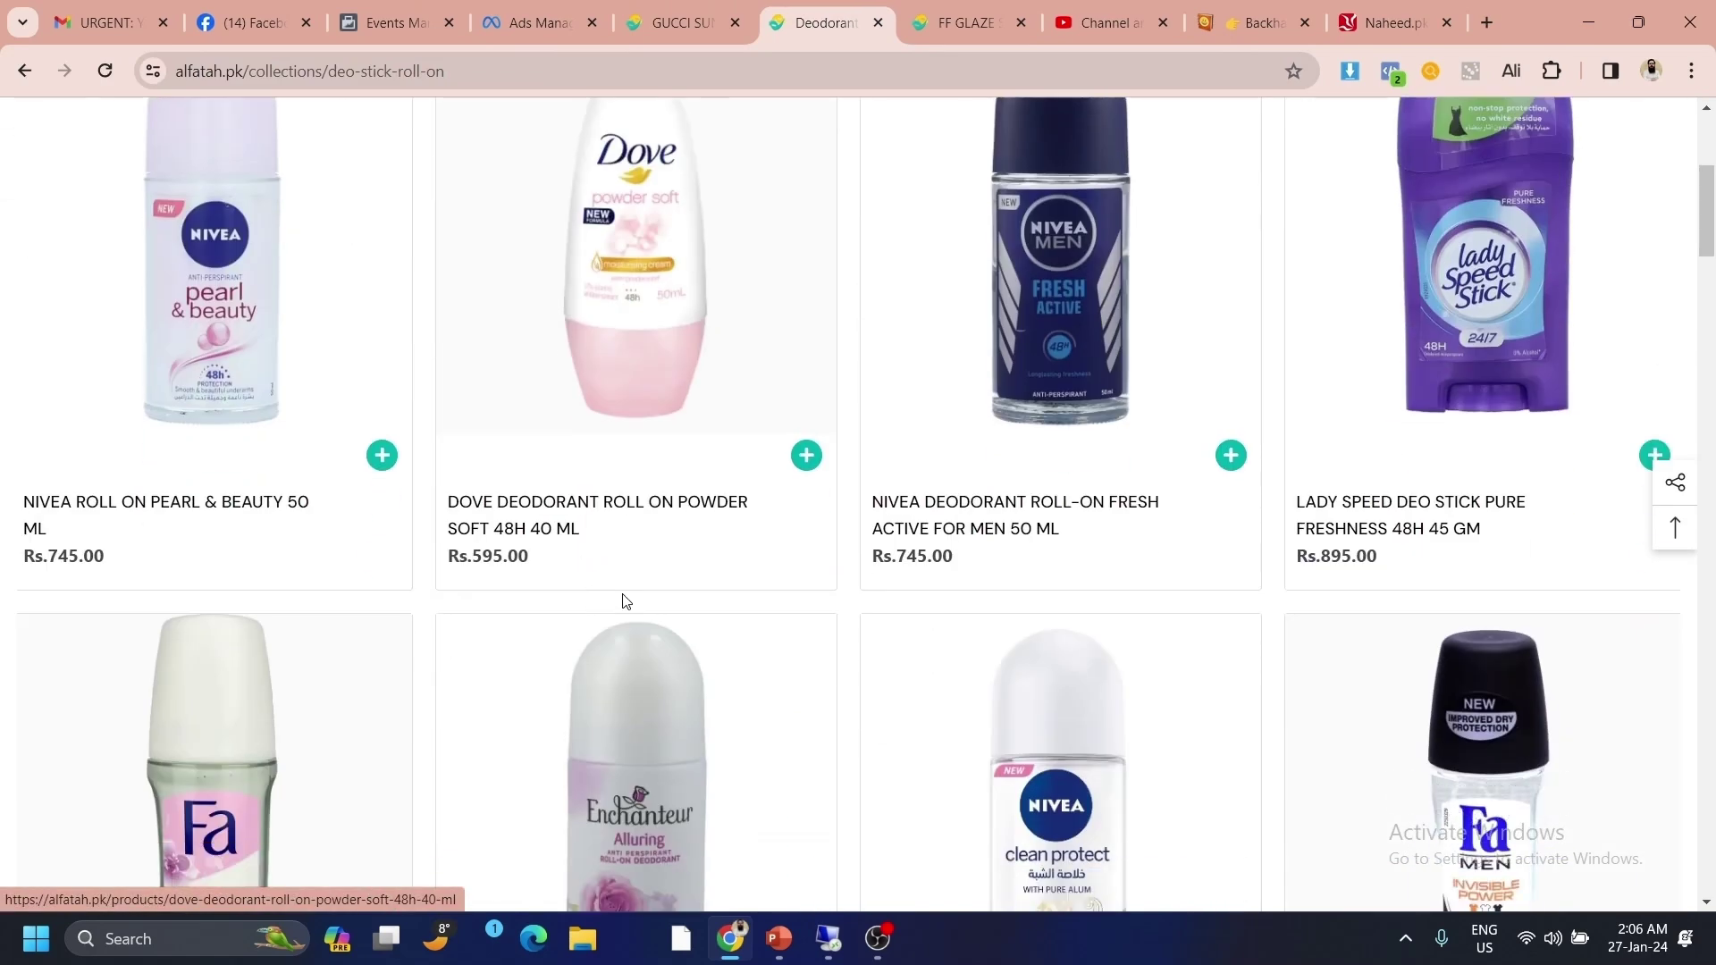
left_click(382, 455)
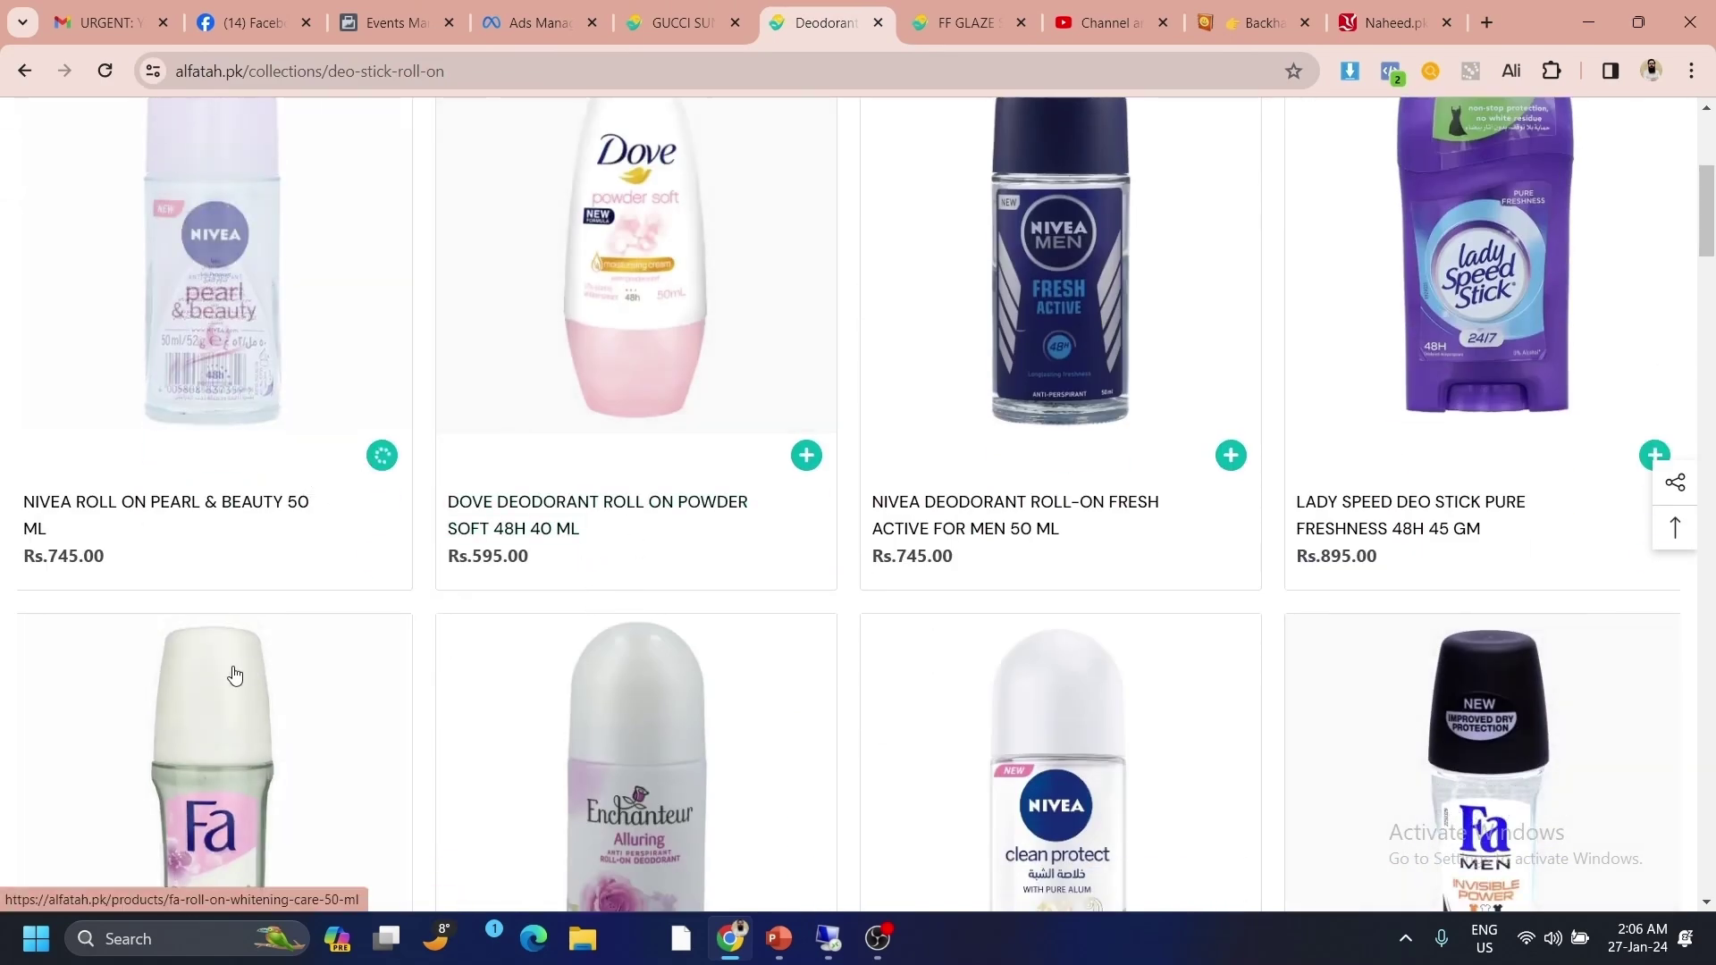
left_click(807, 455)
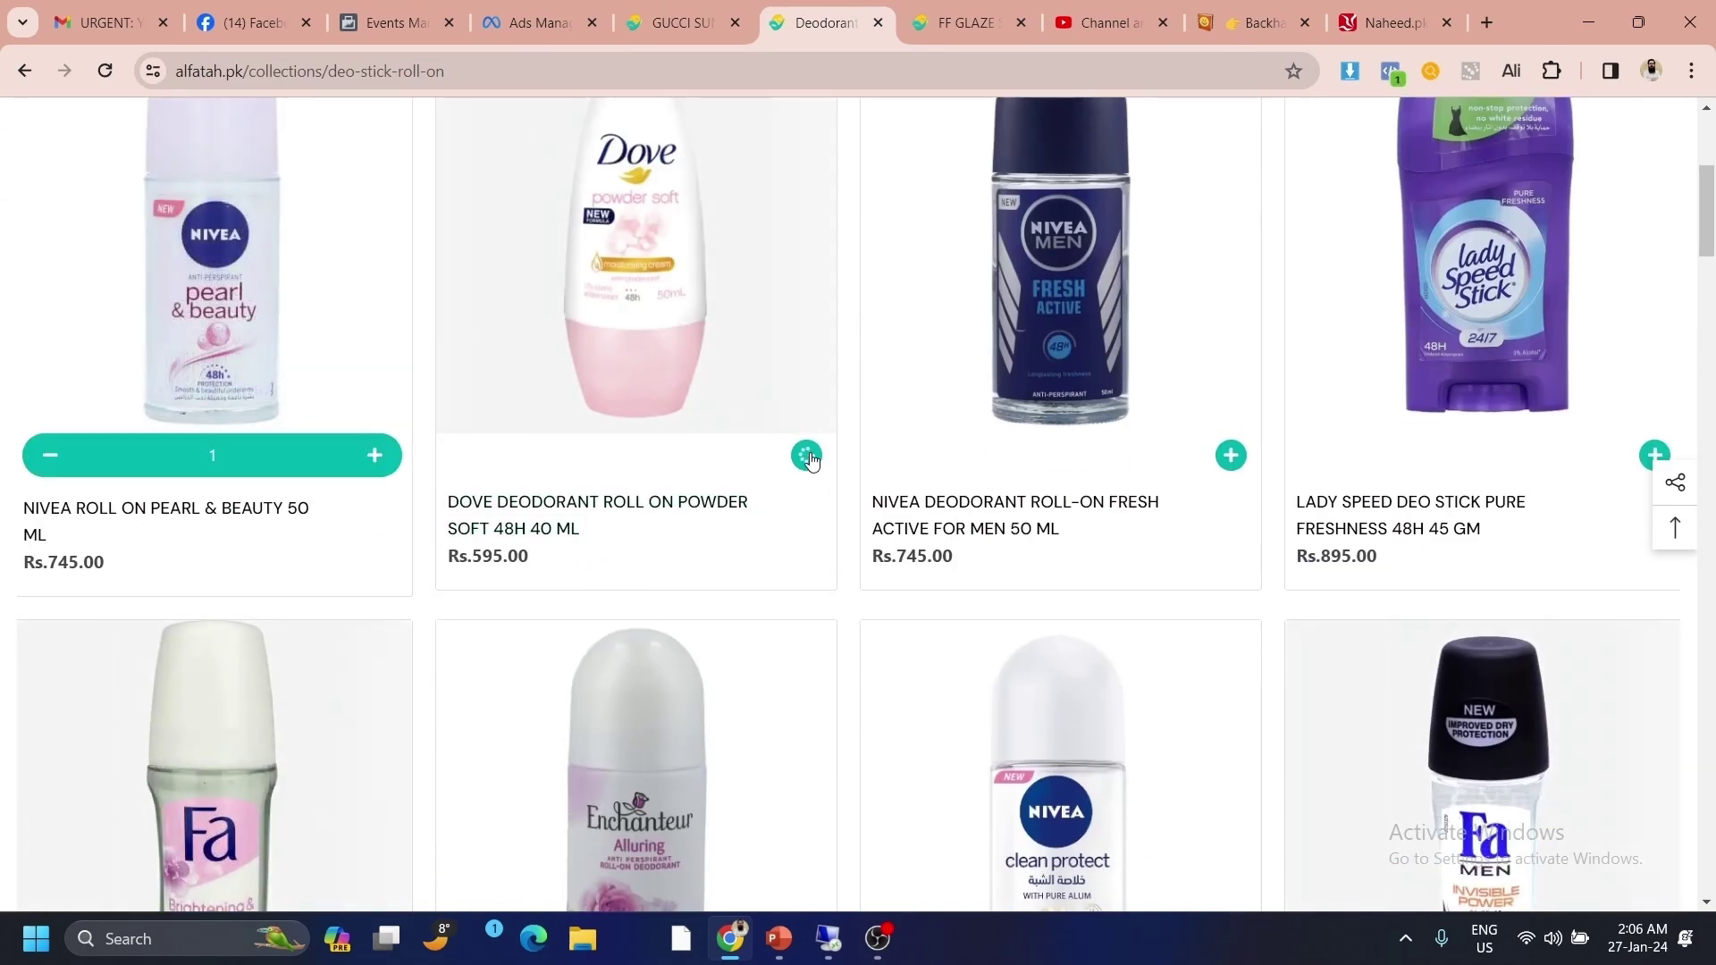
left_click(1232, 455)
left_click(1655, 455)
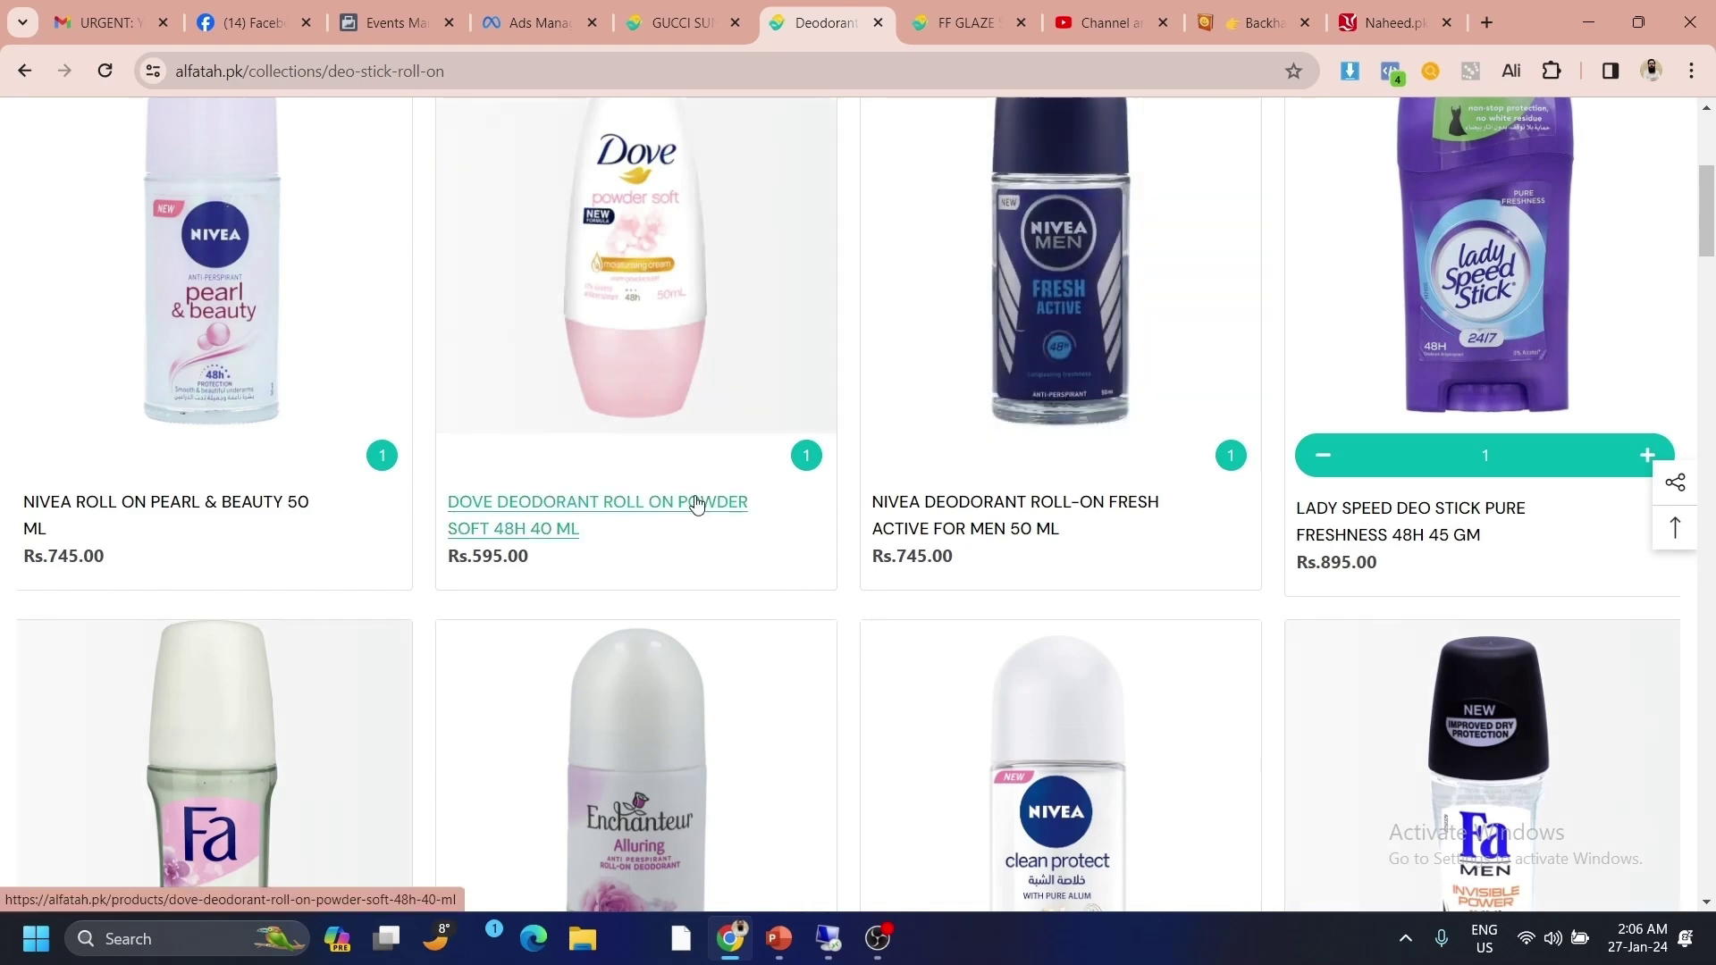
- Return to Events Manager and define the rule as event parameter Item_num is greater than or equal to 5
left_click(396, 22)
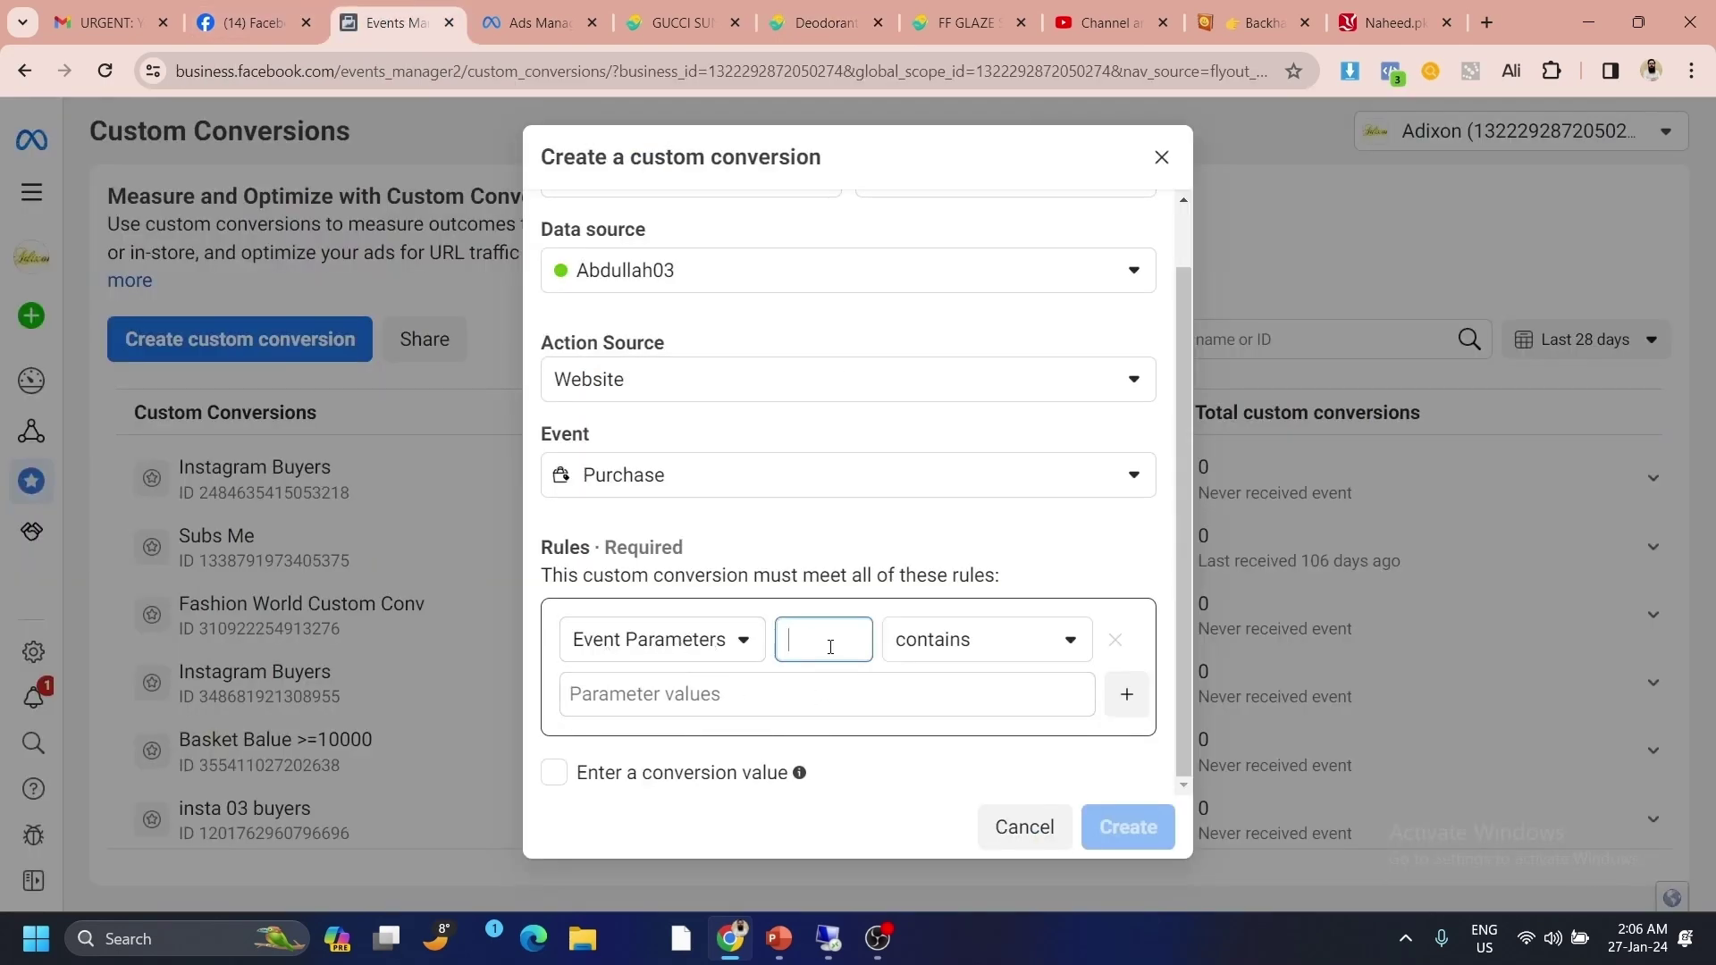
type("Item")
type("_num")
key("Tab")
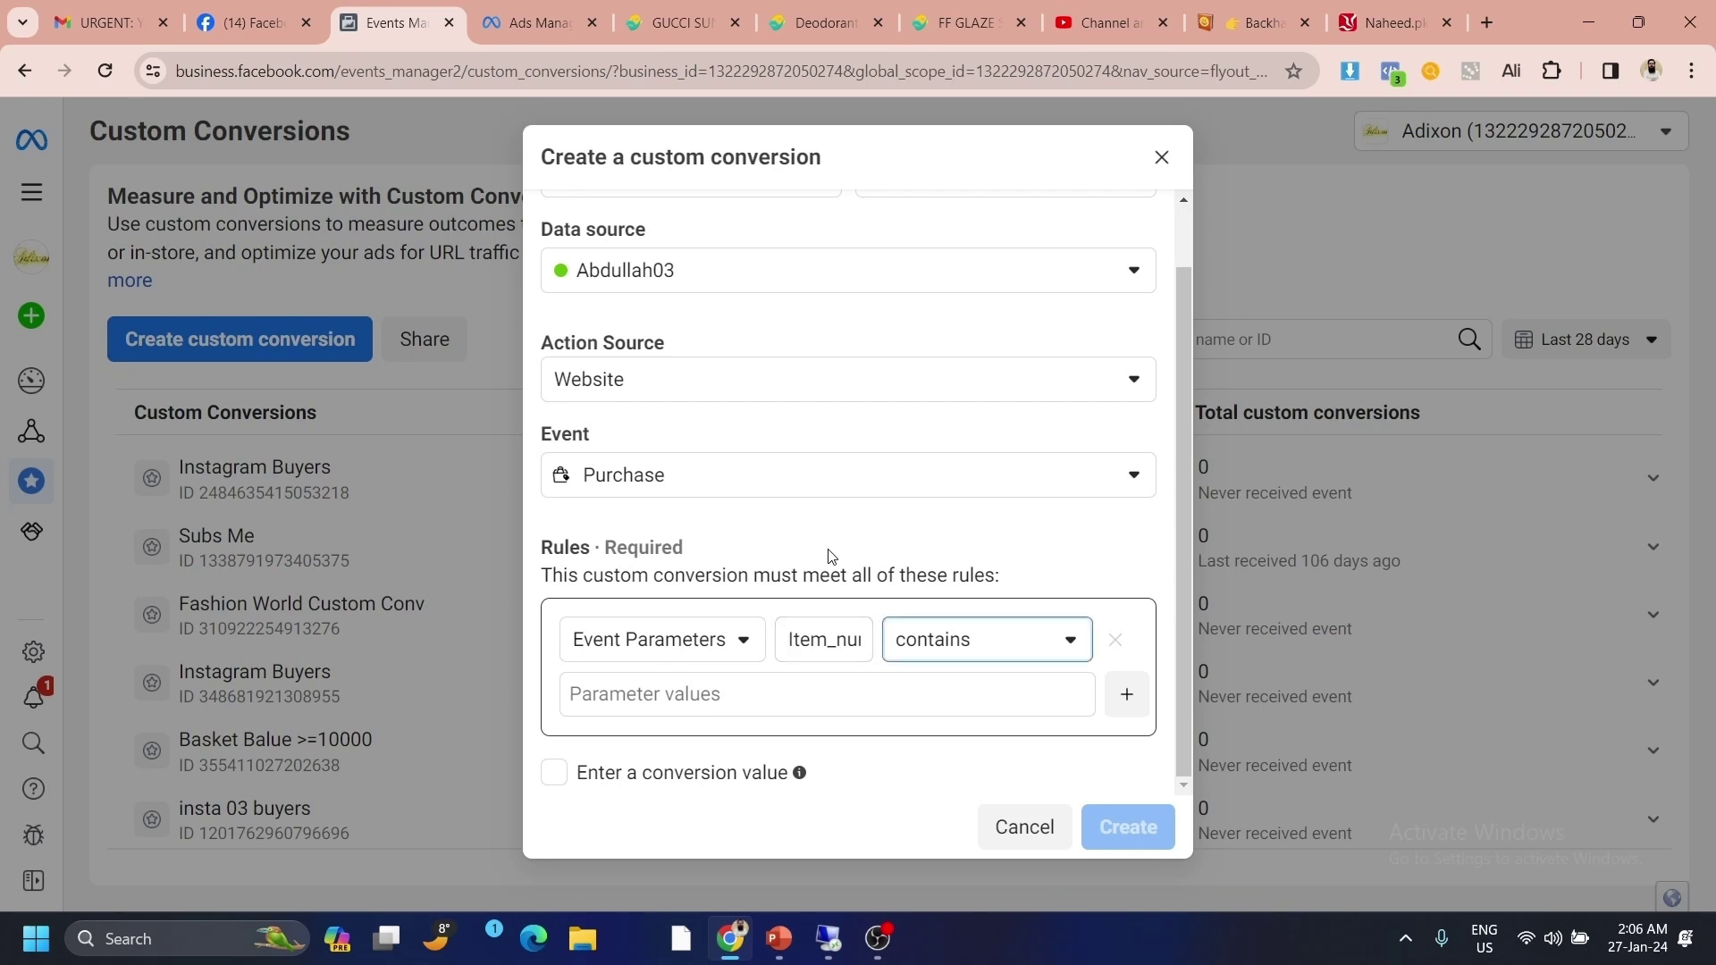
left_click(1071, 658)
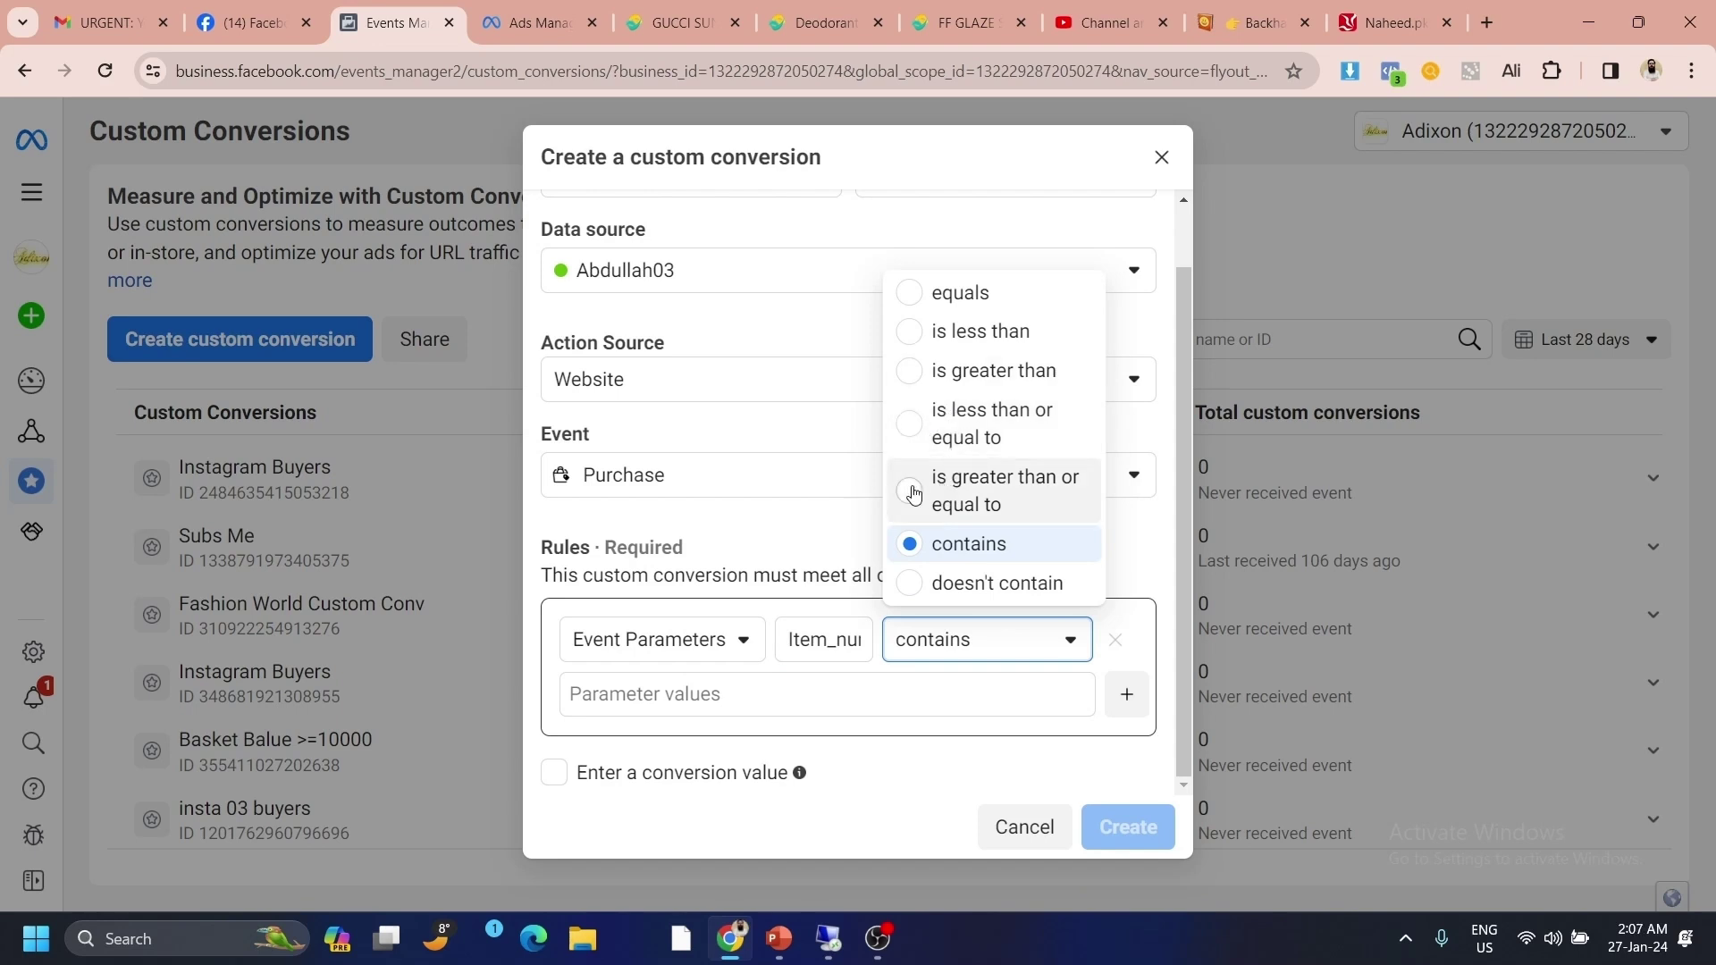
left_click(942, 491)
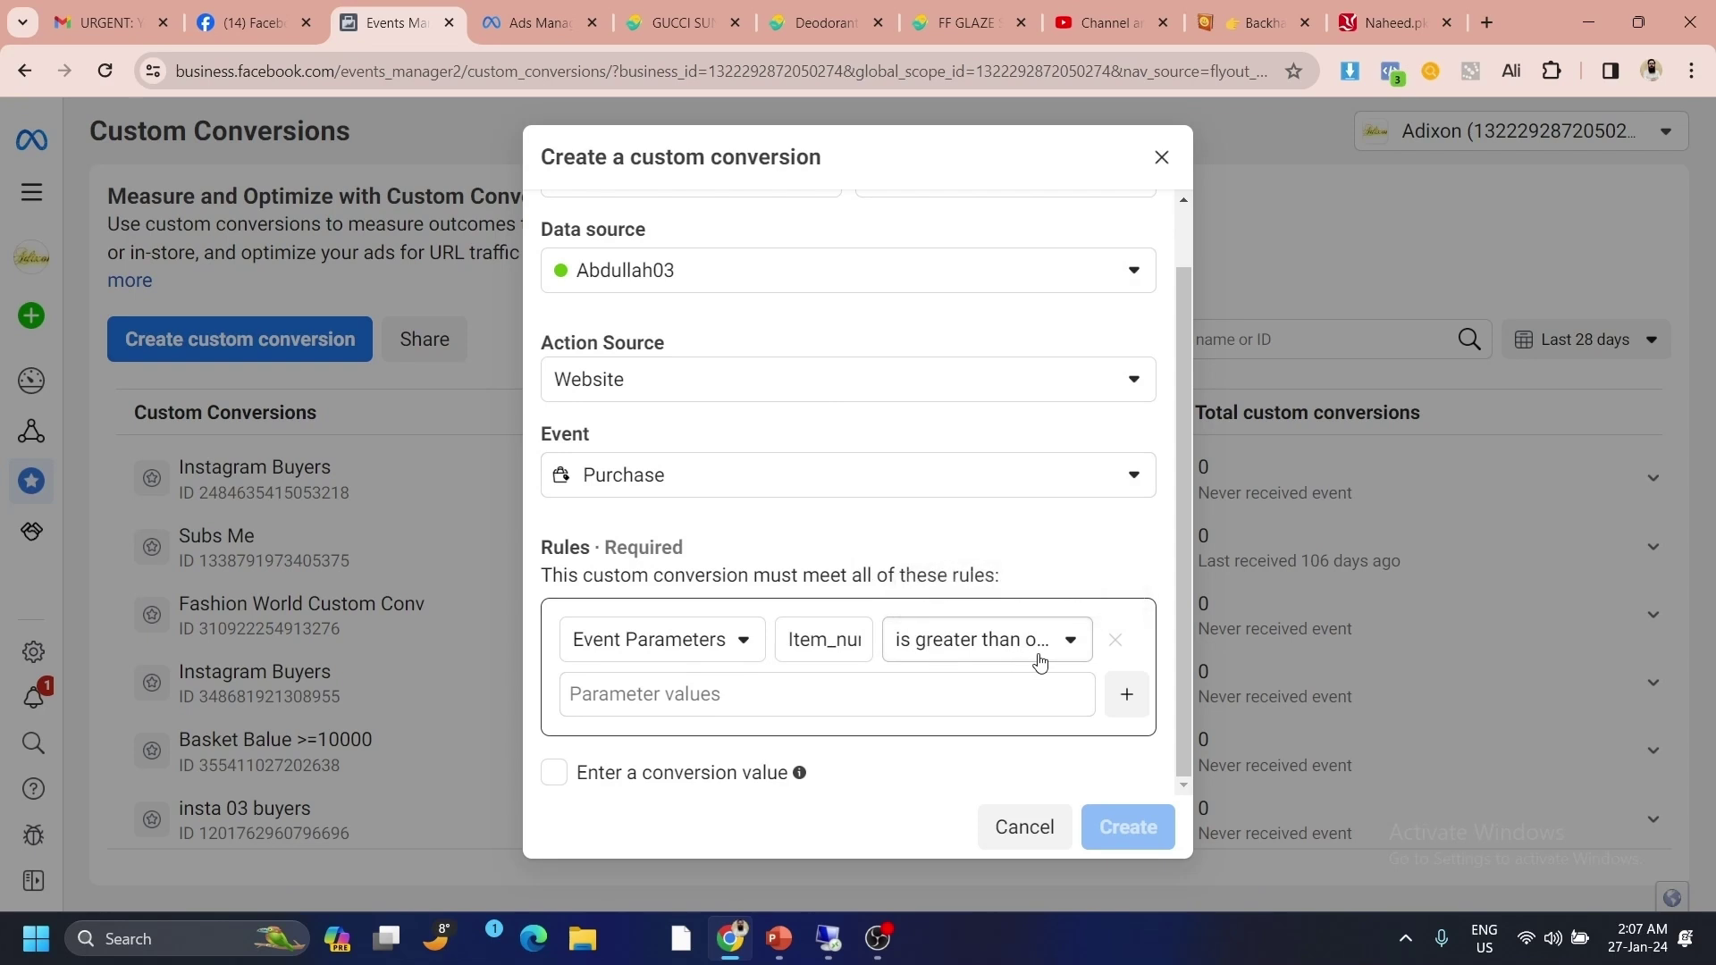
left_click(584, 694)
type("5")
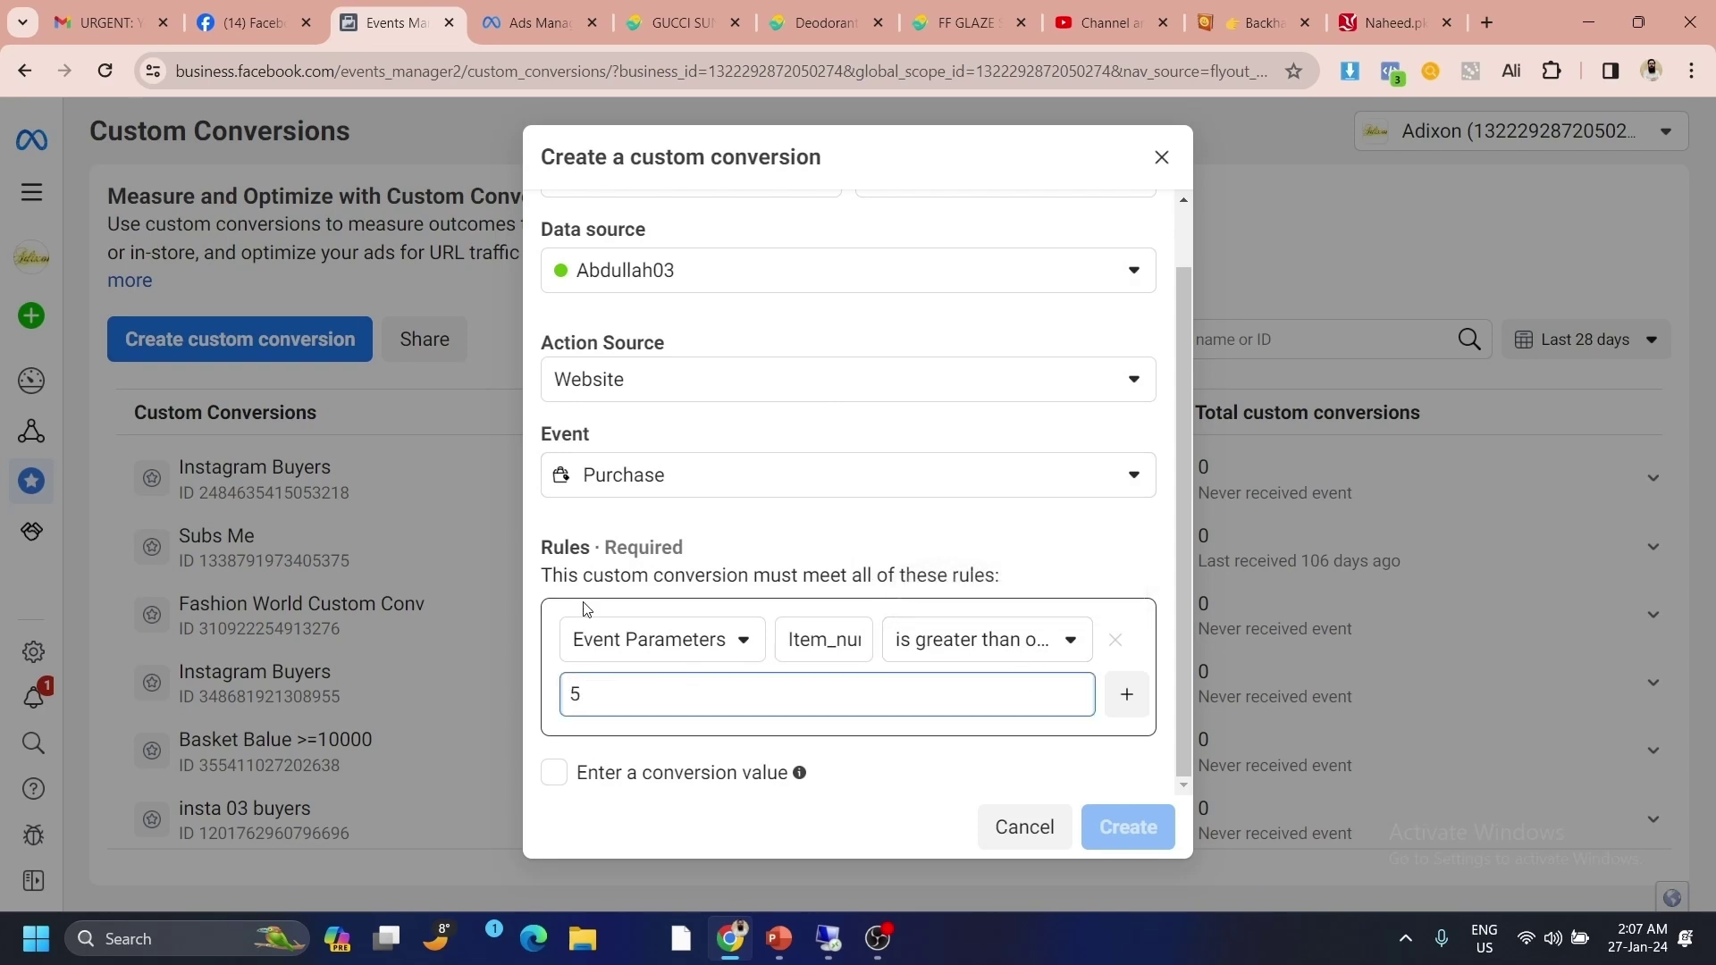
key("Return")
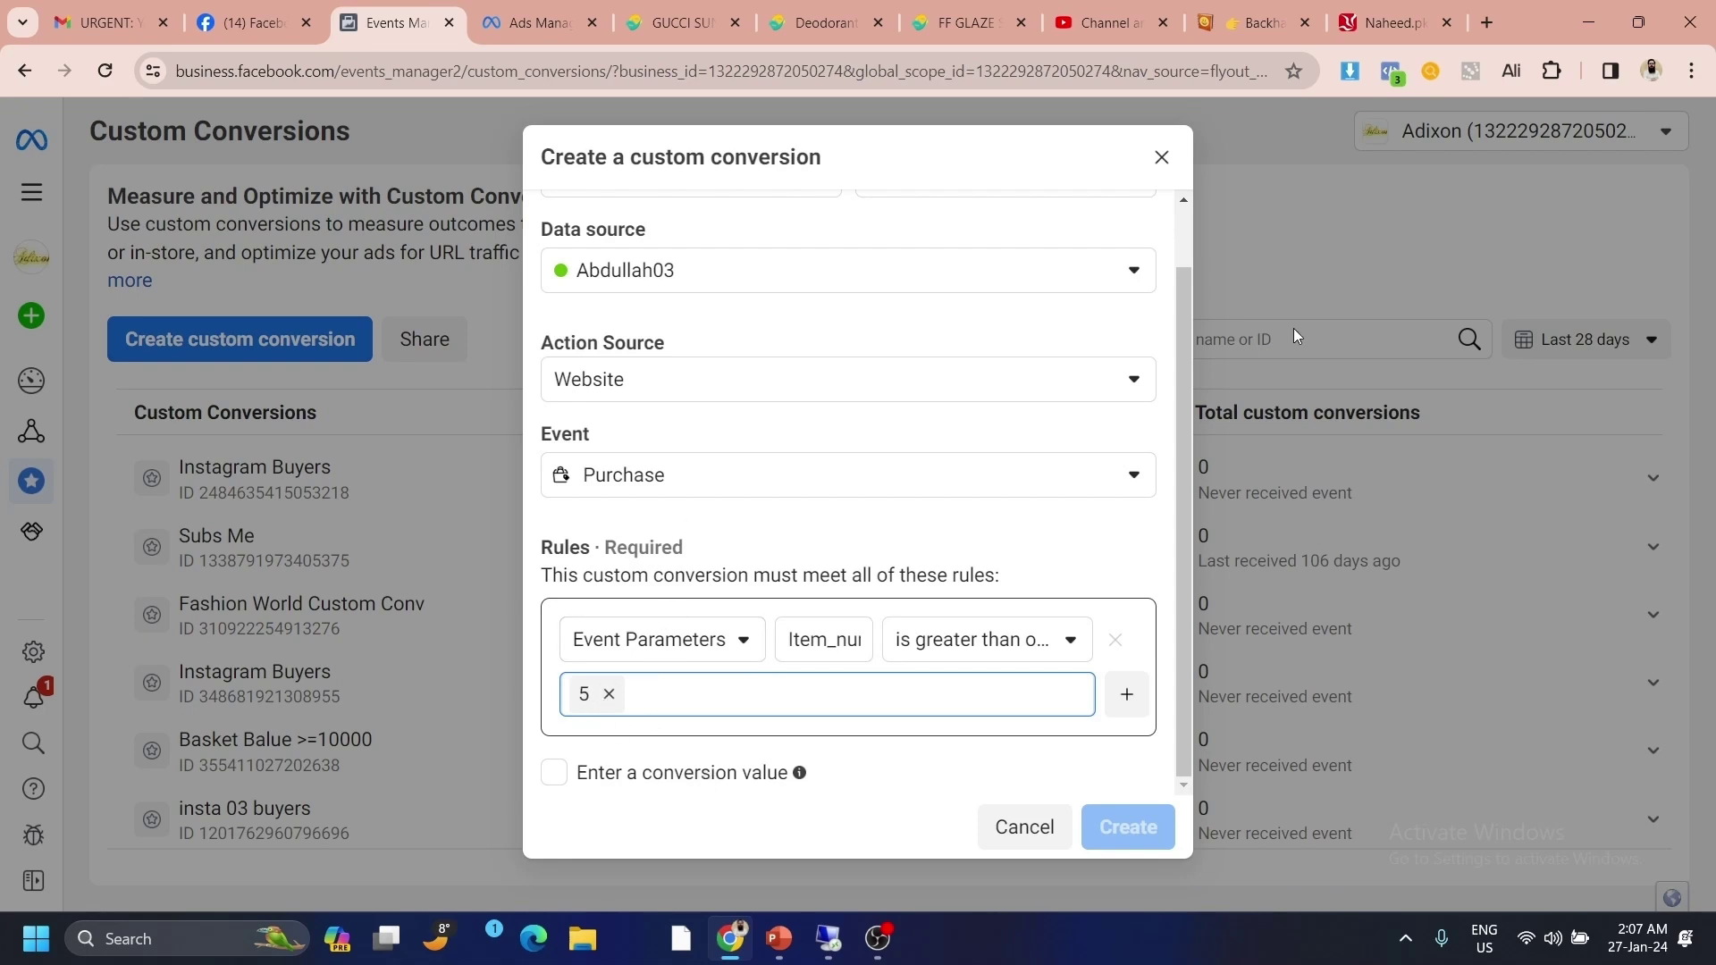
- Name the custom conversion "Basket Size > 5"
scroll(1100, 223, "up", 2)
left_click(755, 230)
type("BAsk")
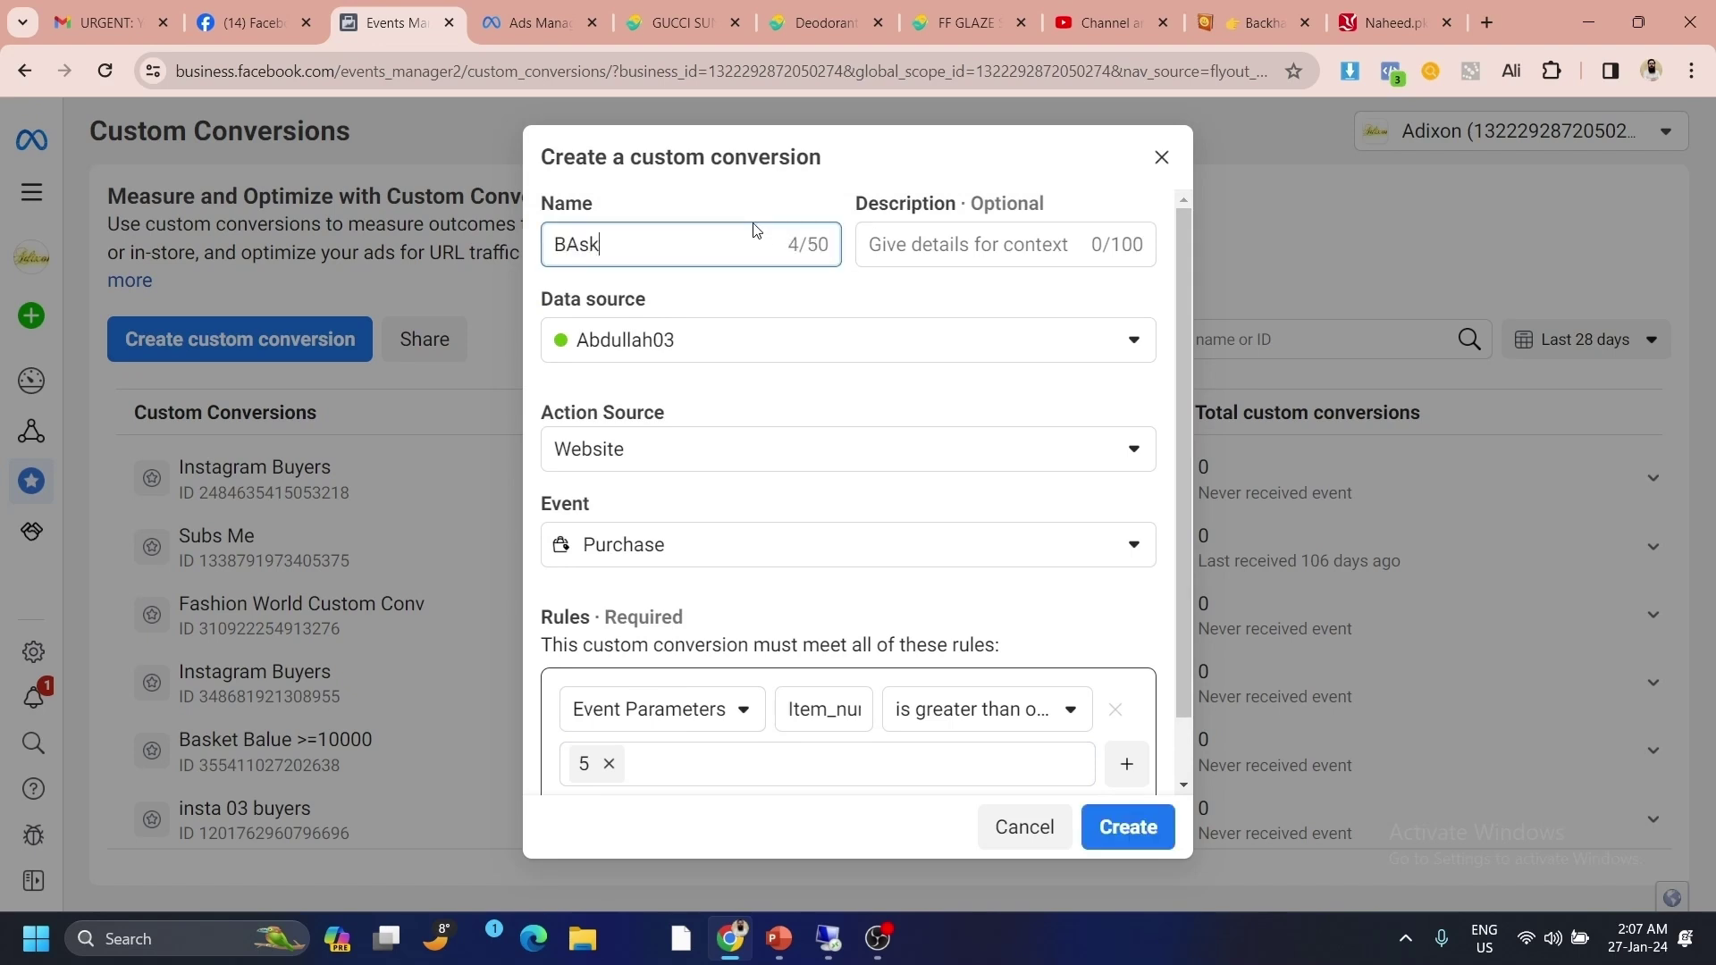
type("et Size > 5")
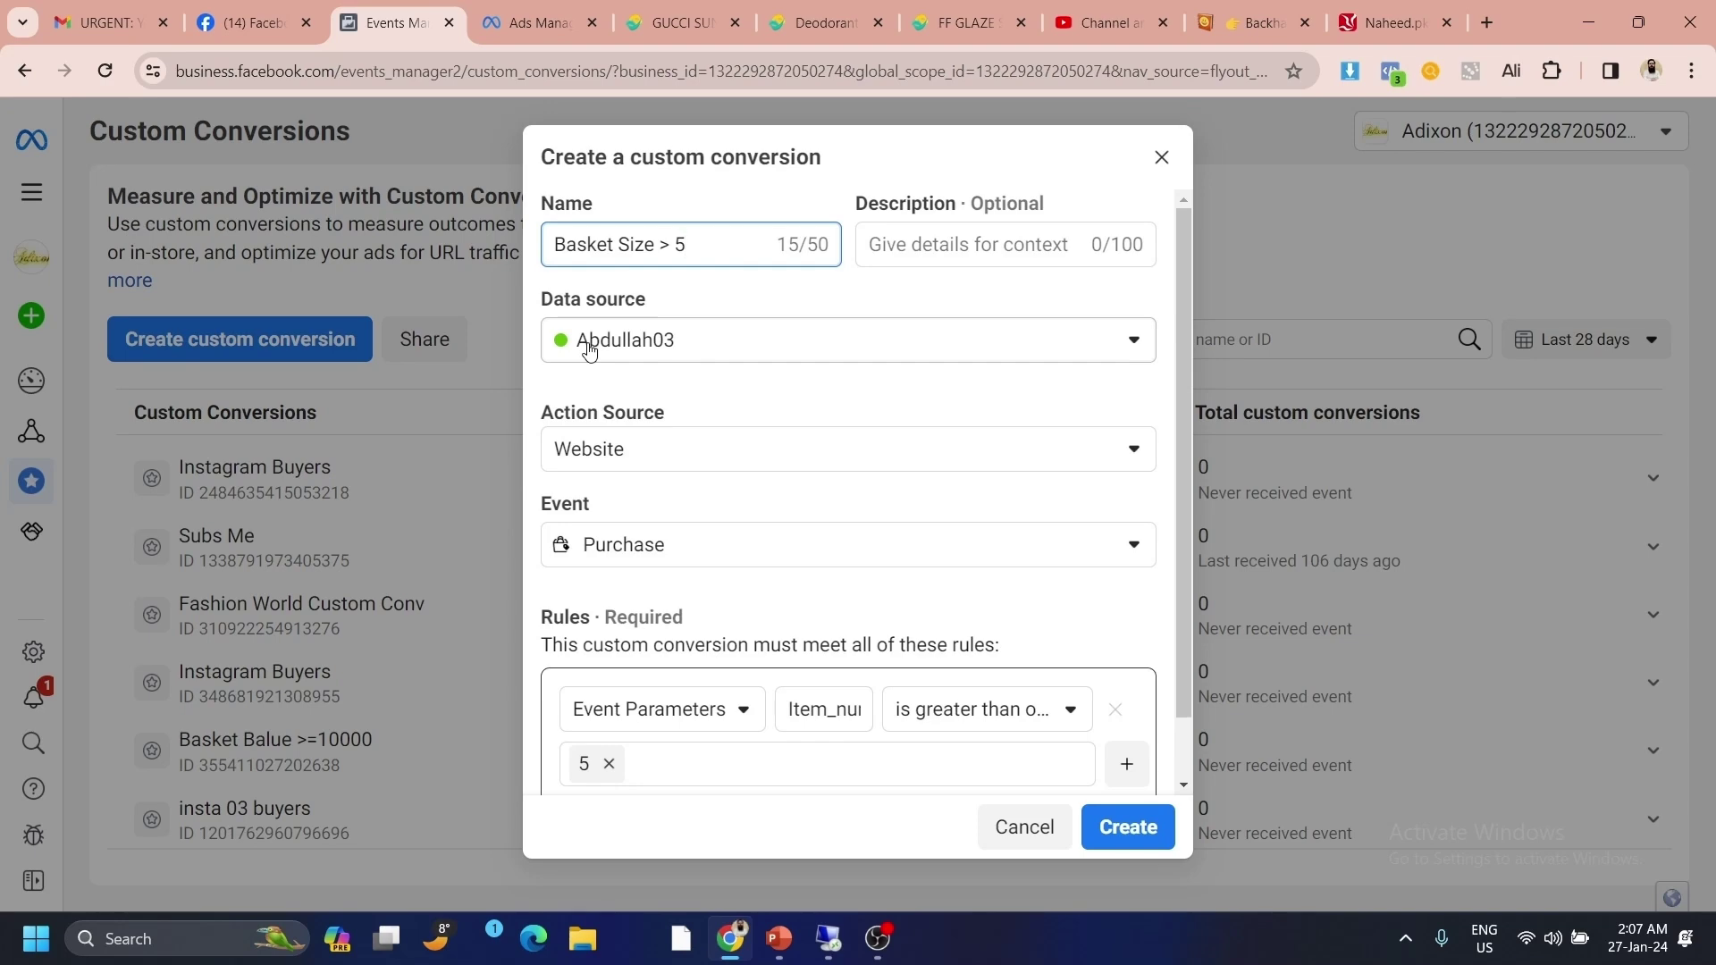
- Check the ad set's conversion events in Ads Manager, and create the "Basket Size > 5" custom conversion in Events Manager
left_click(536, 23)
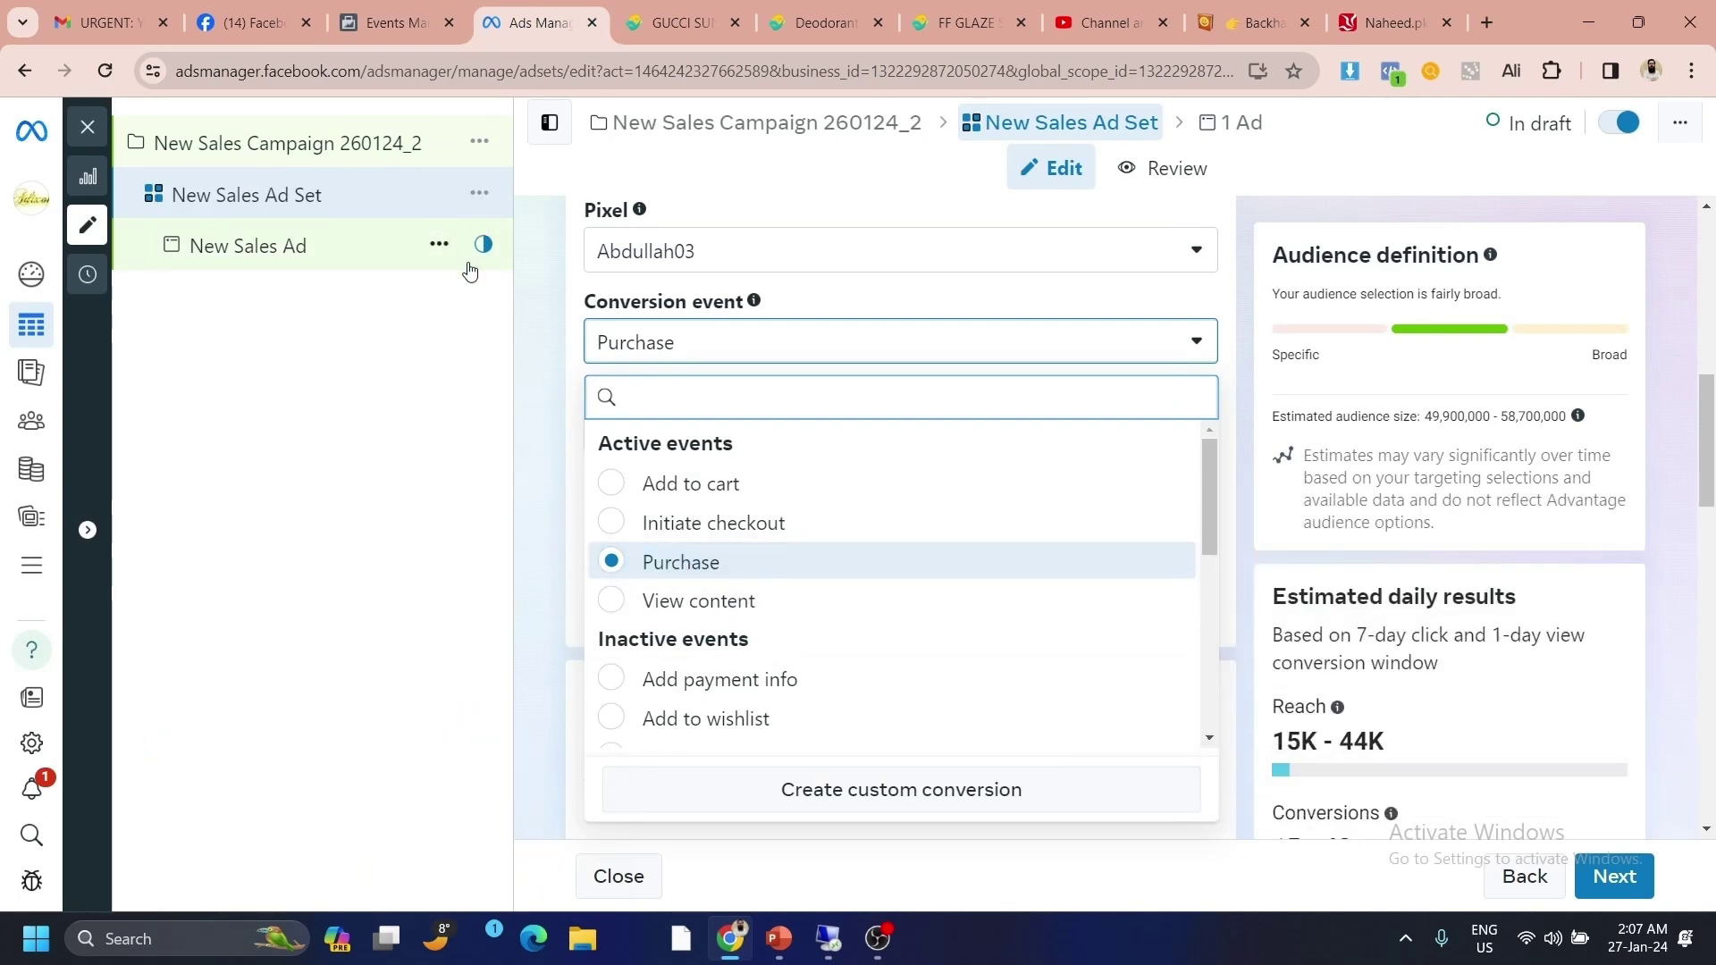
left_click(394, 22)
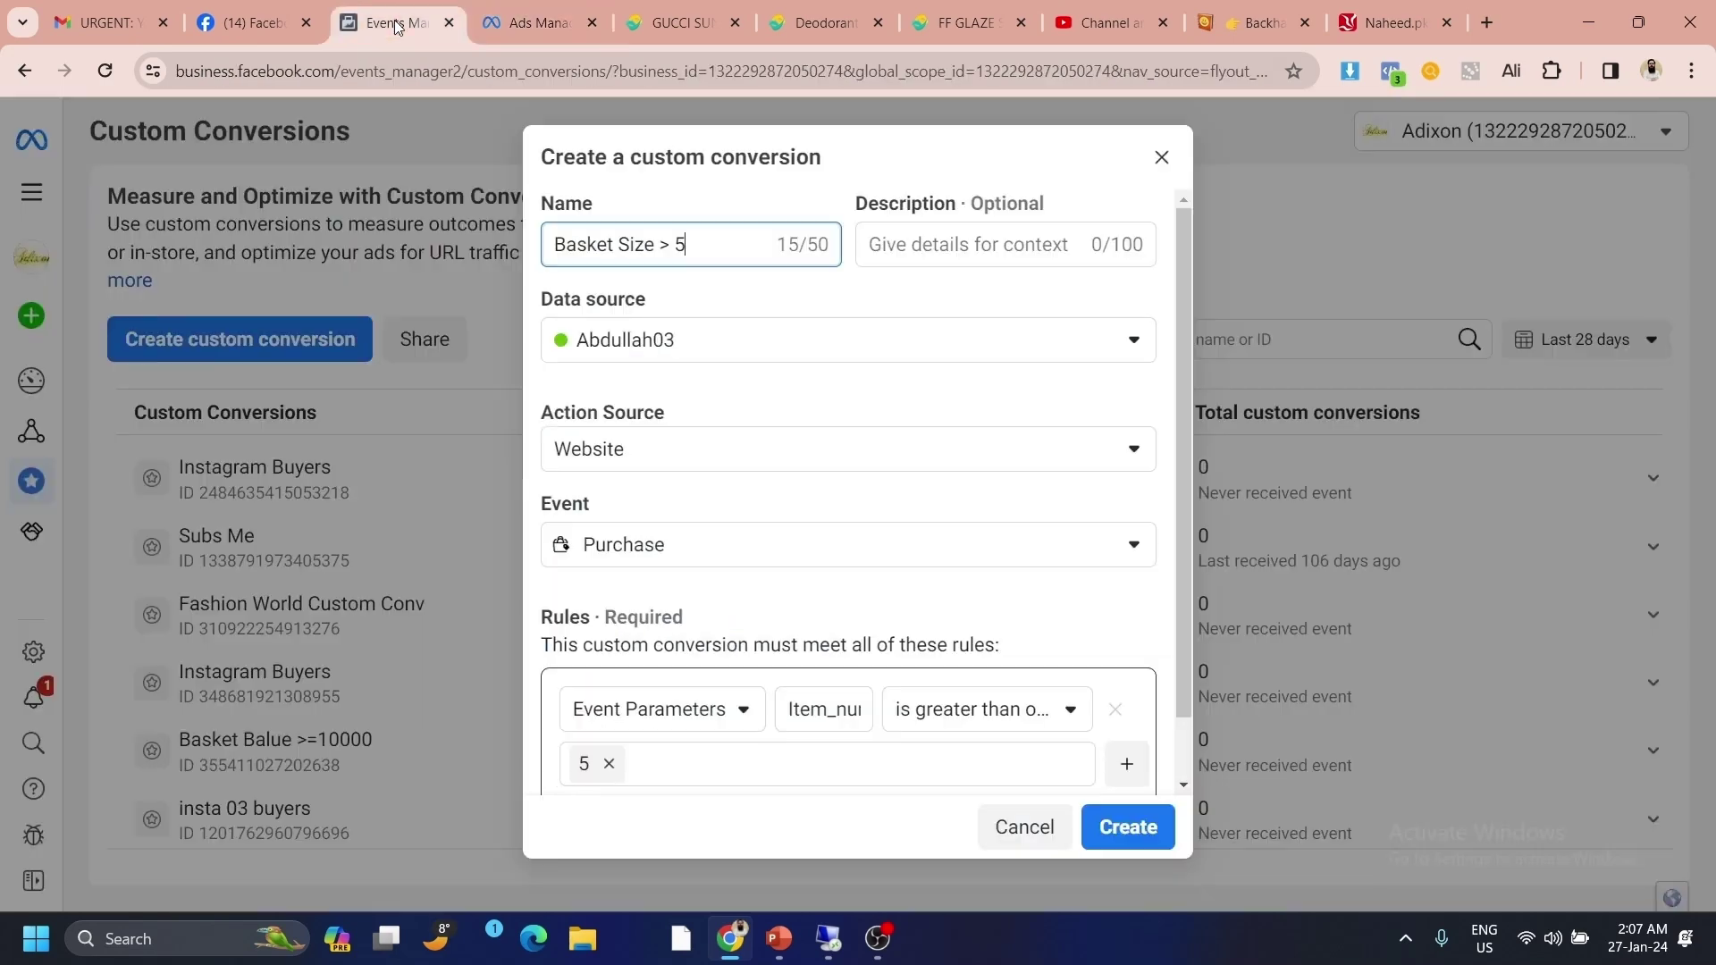
left_click(1132, 817)
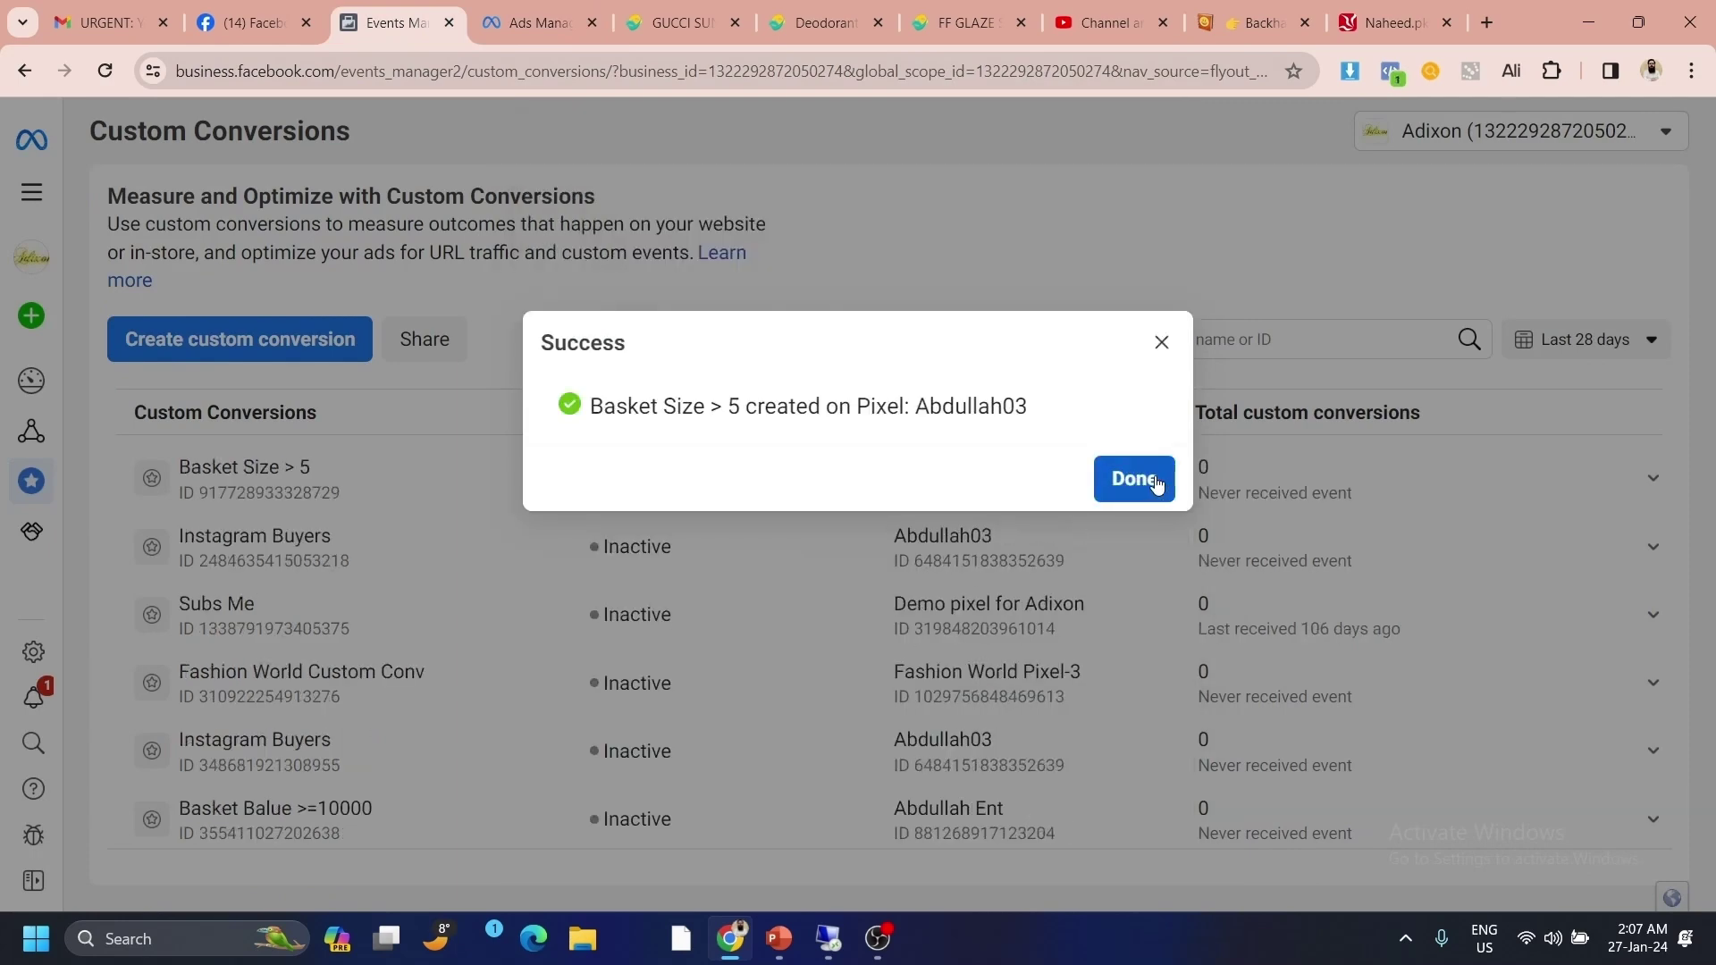
left_click(1153, 481)
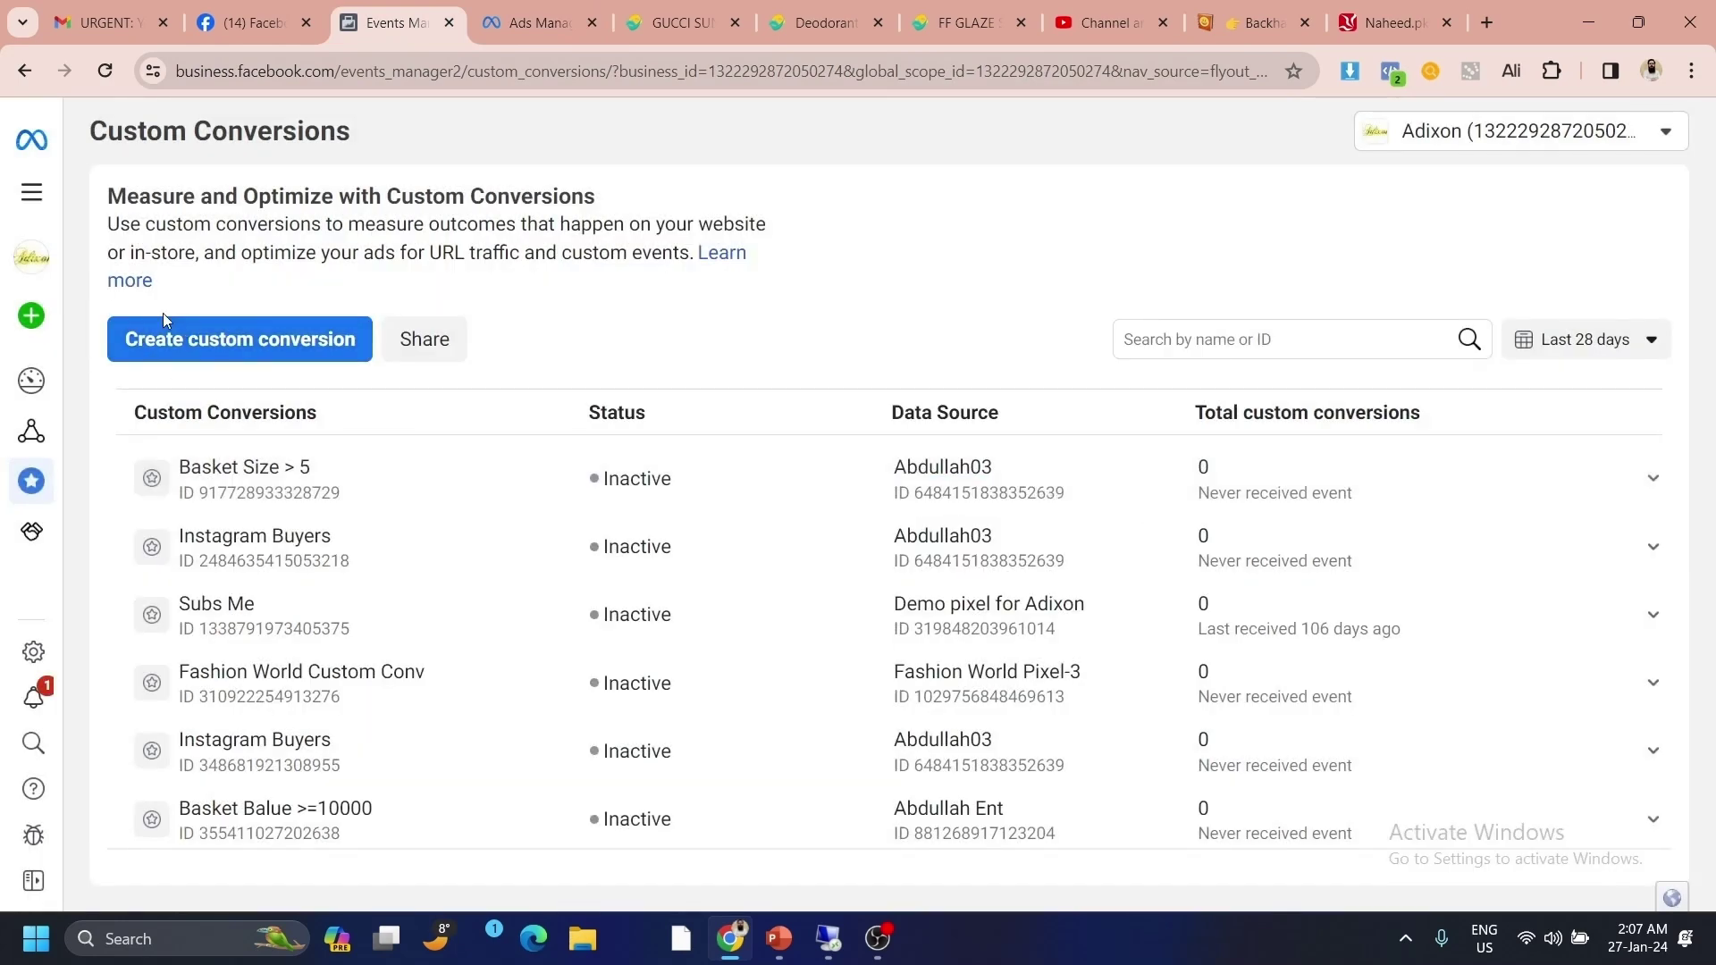
- Start another custom conversion and look over the product prices on the Al-Fatah store's deodorant page
left_click(188, 348)
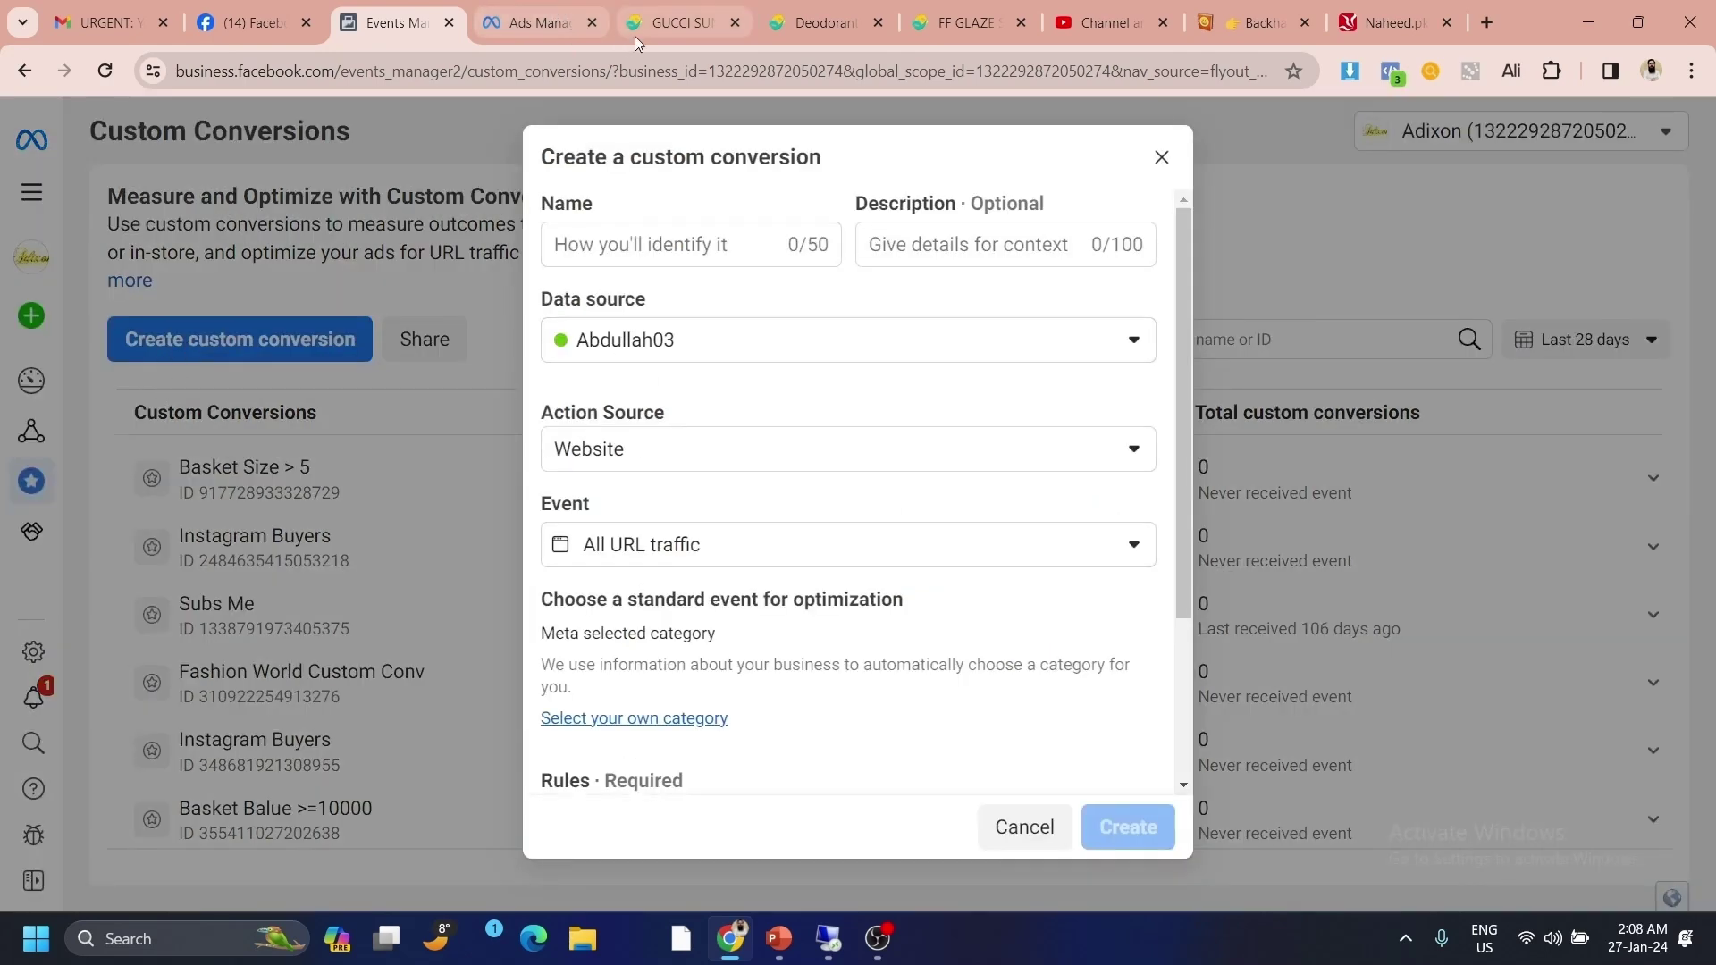
left_click(811, 26)
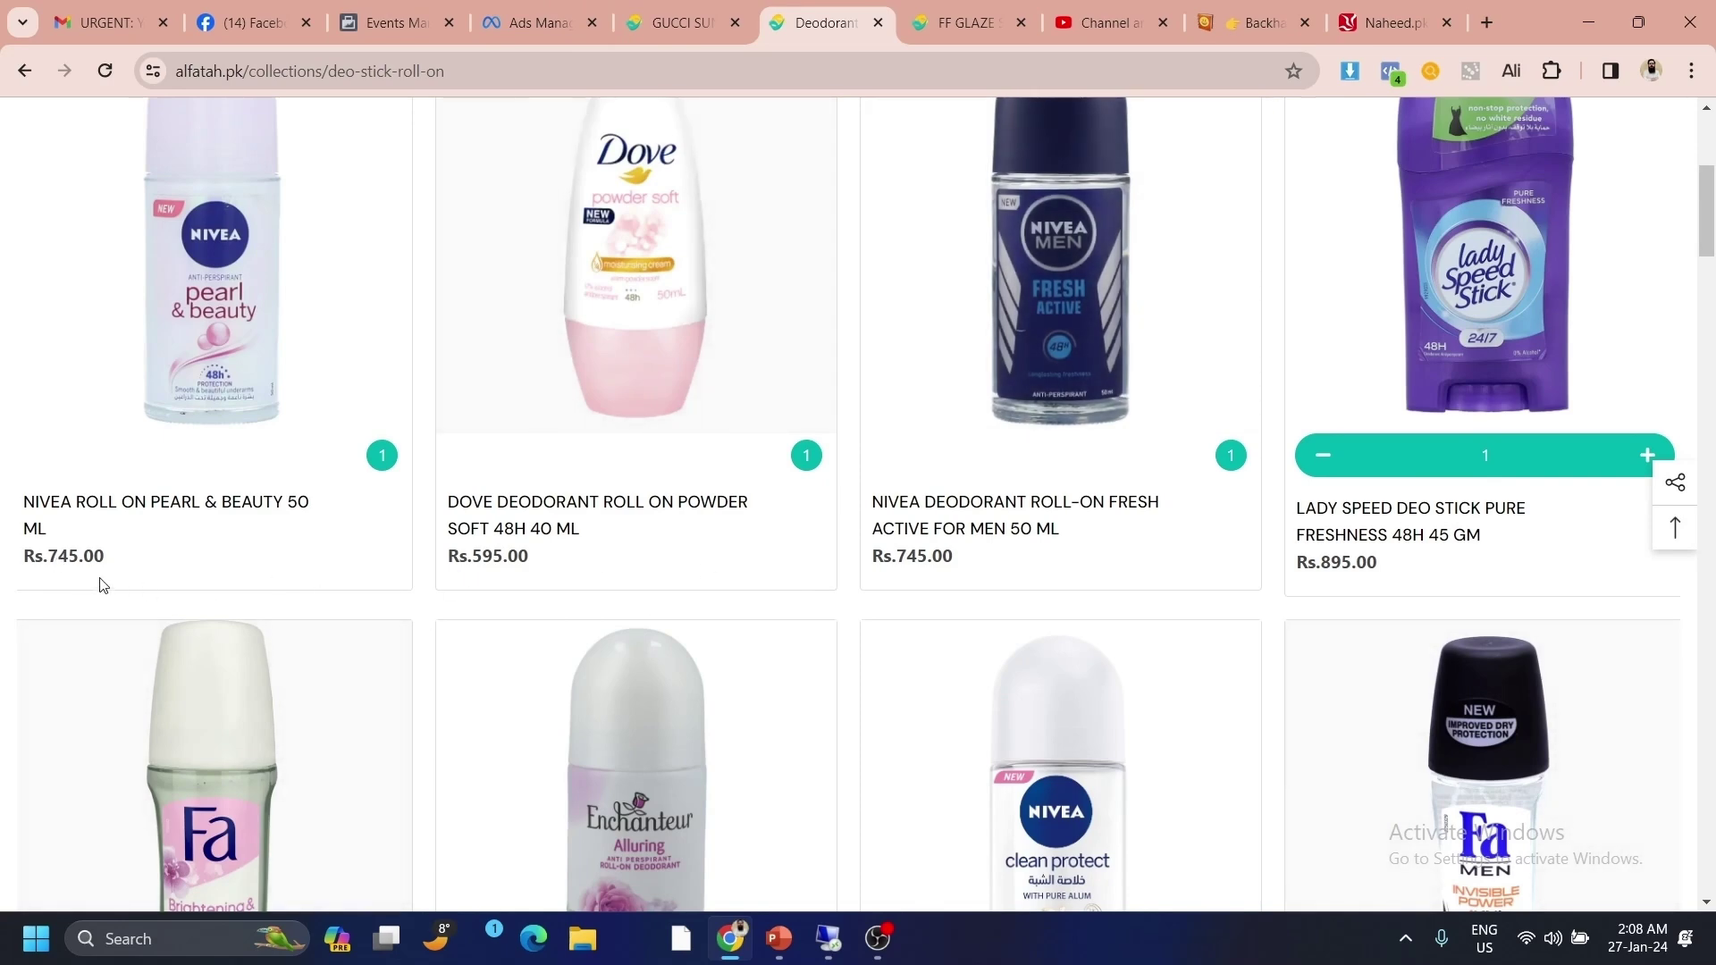
scroll(1372, 555, "down", 5)
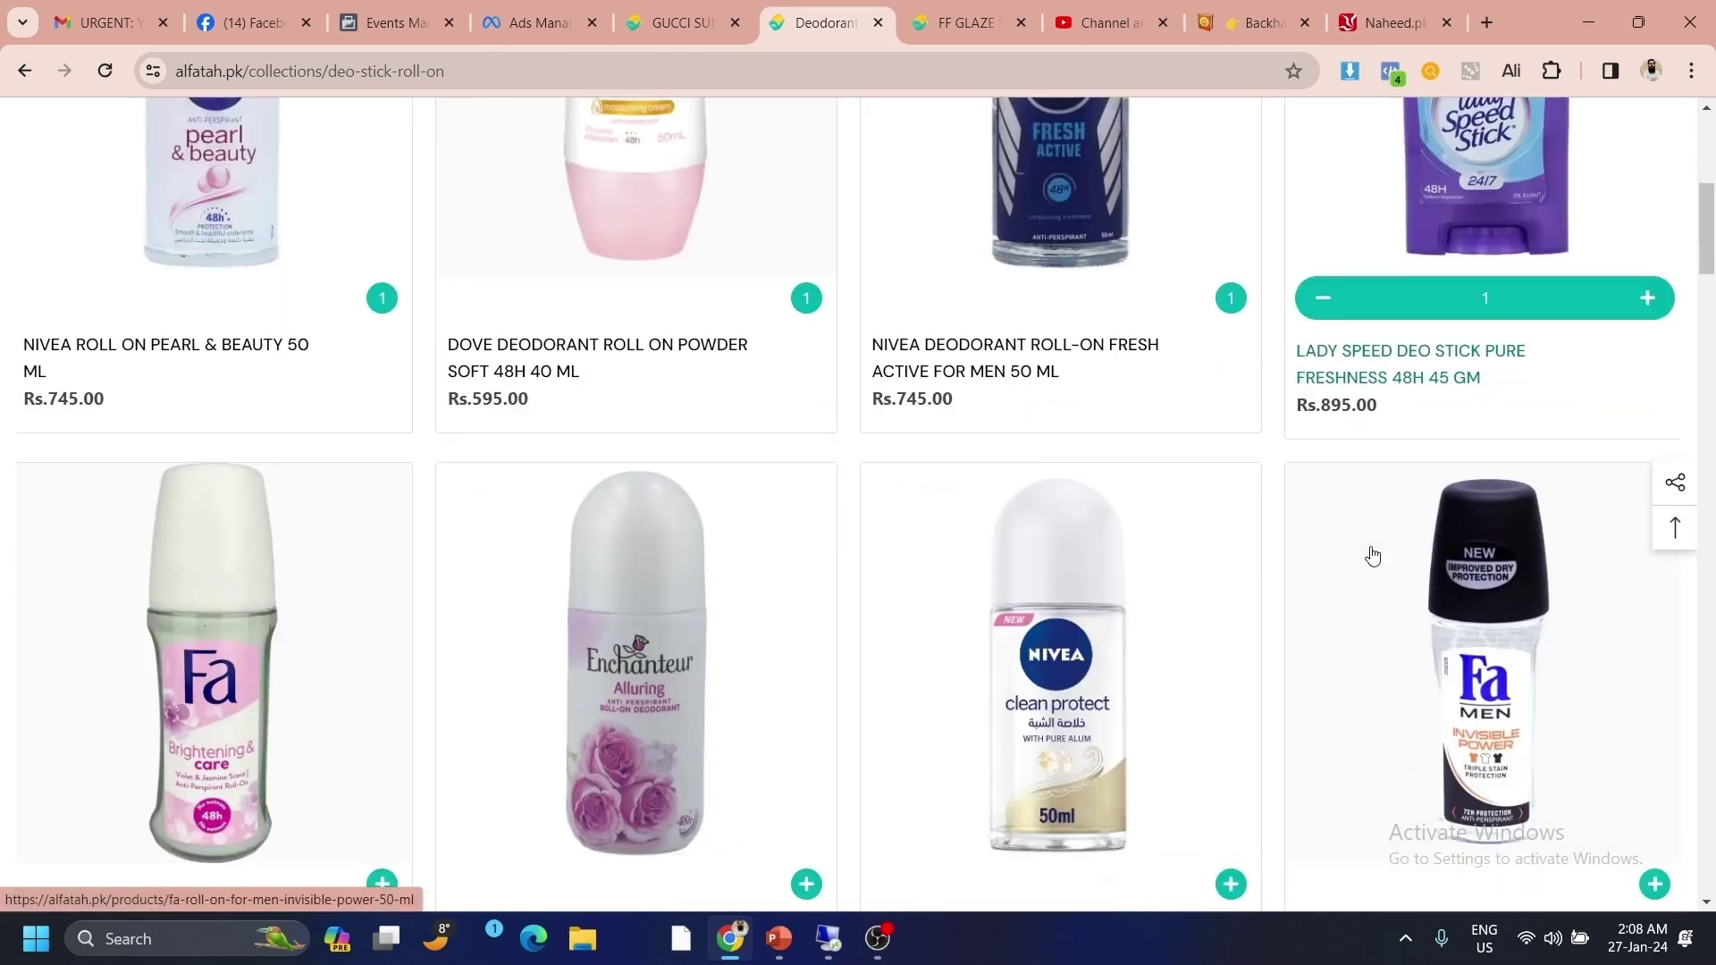
scroll(1371, 556, "down", 4)
scroll(1372, 553, "up", 12)
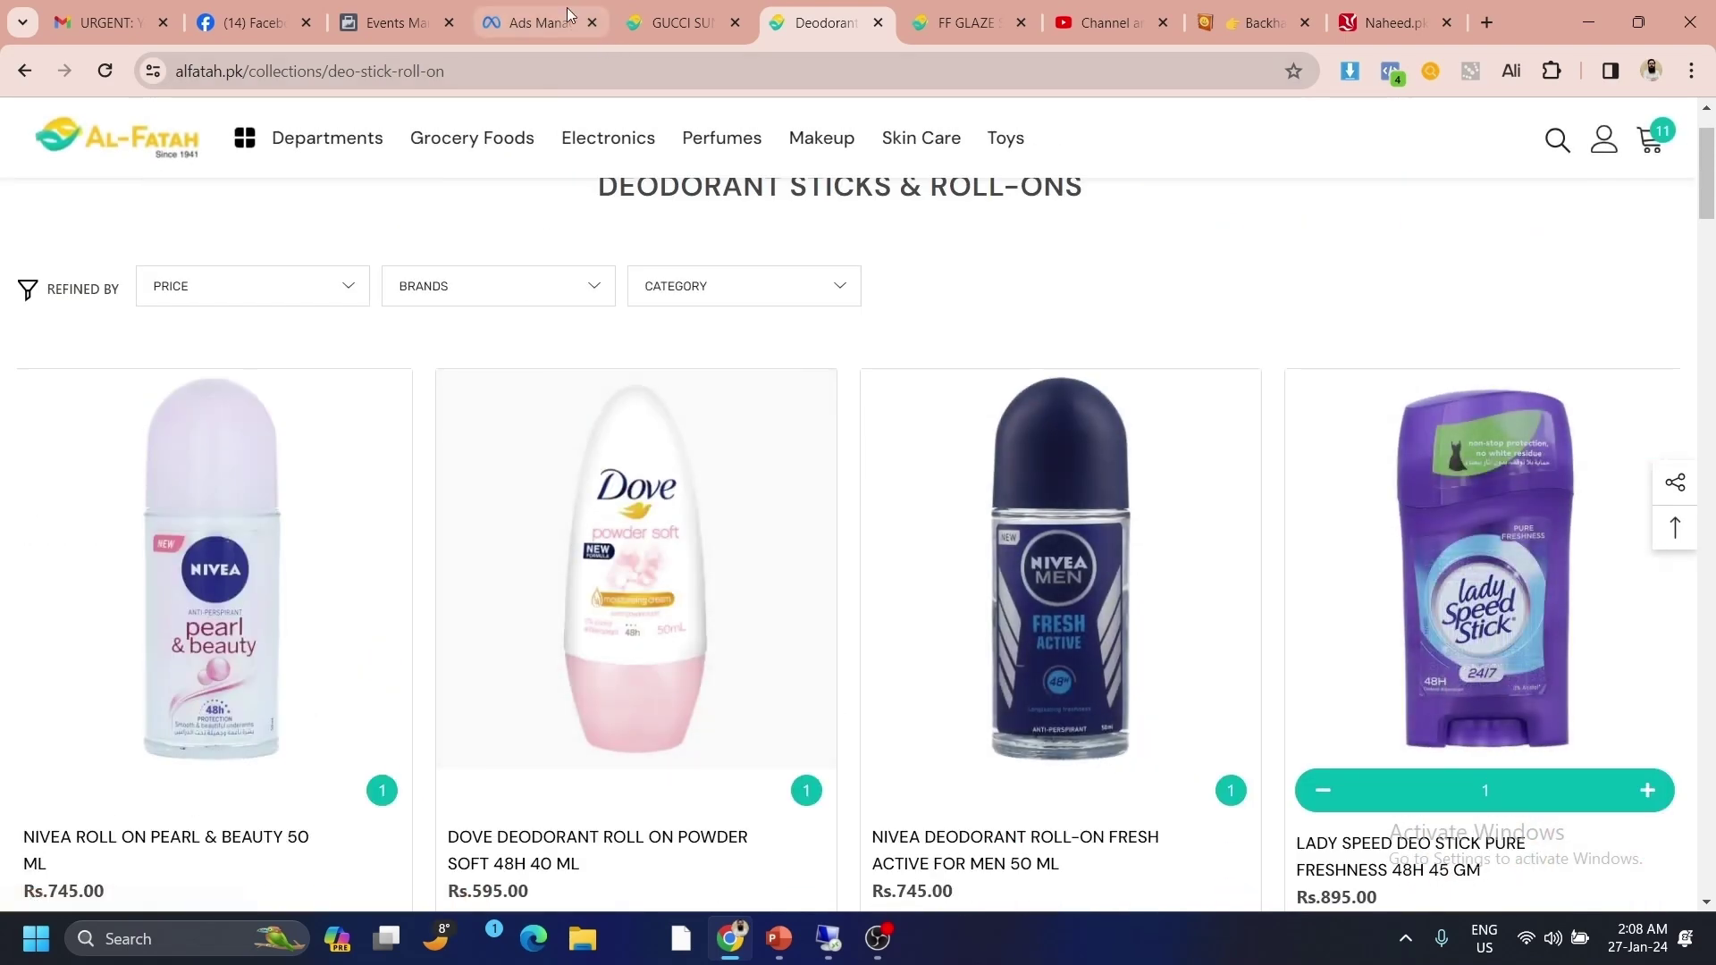
- Return to Events Manager and give the new custom conversion the Purchase event and an Event Parameters rule
left_click(380, 25)
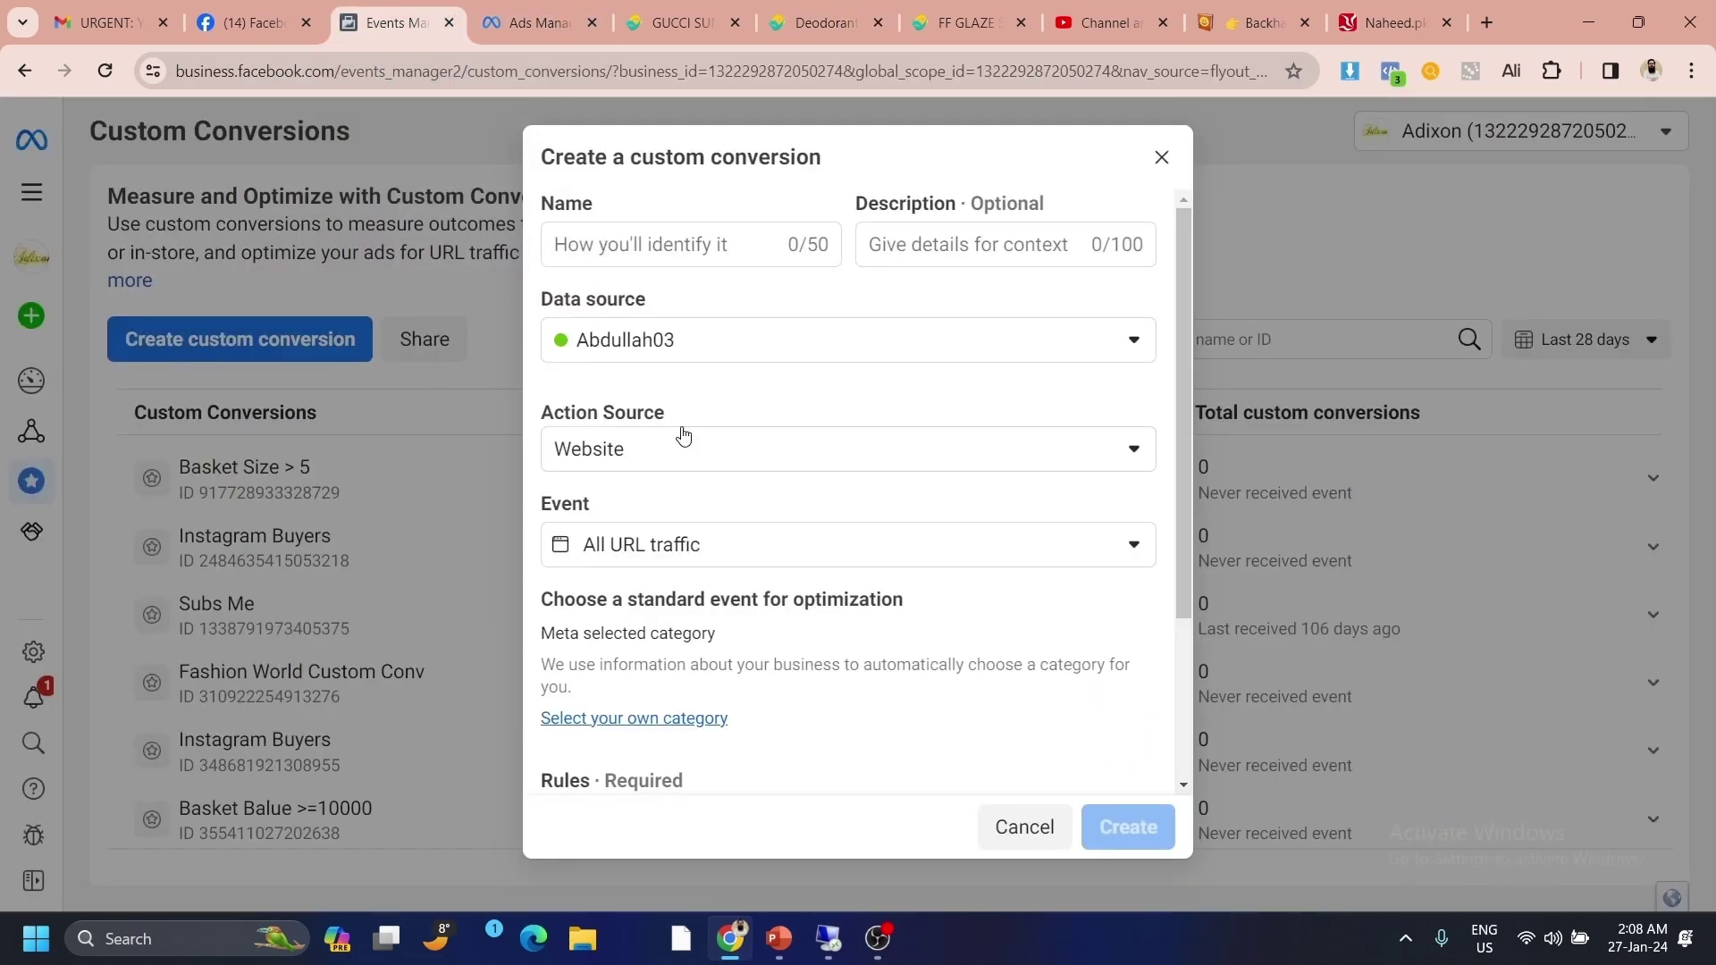
left_click(677, 511)
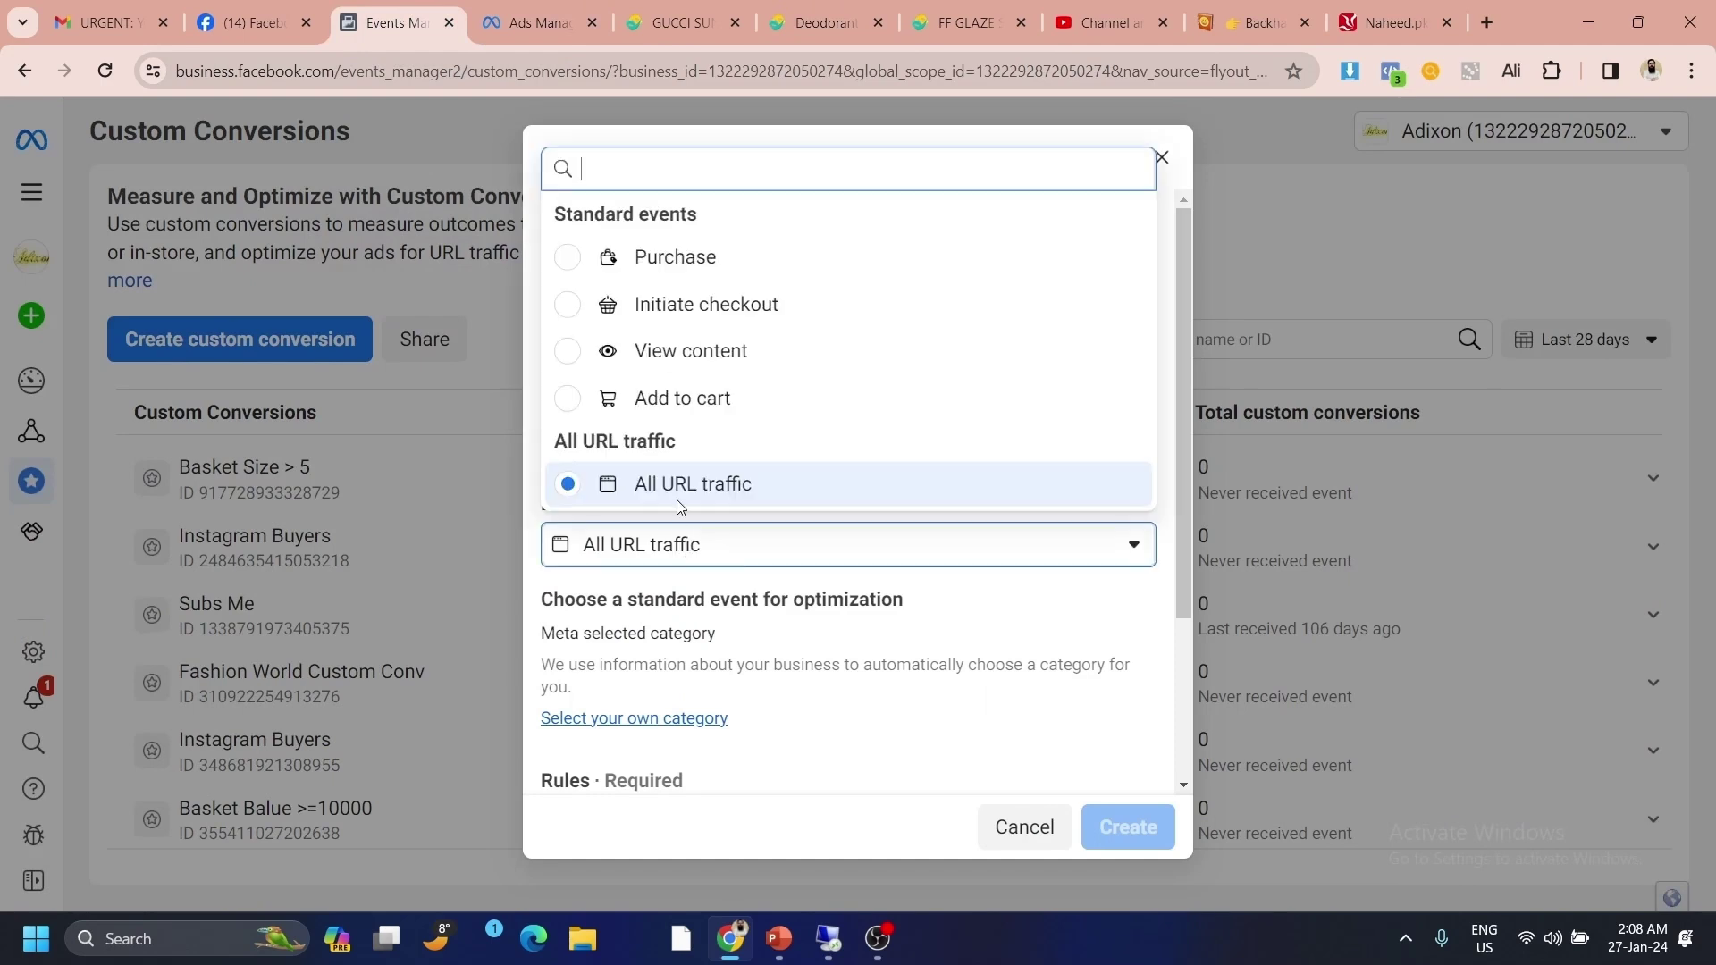
left_click(565, 259)
left_click(623, 711)
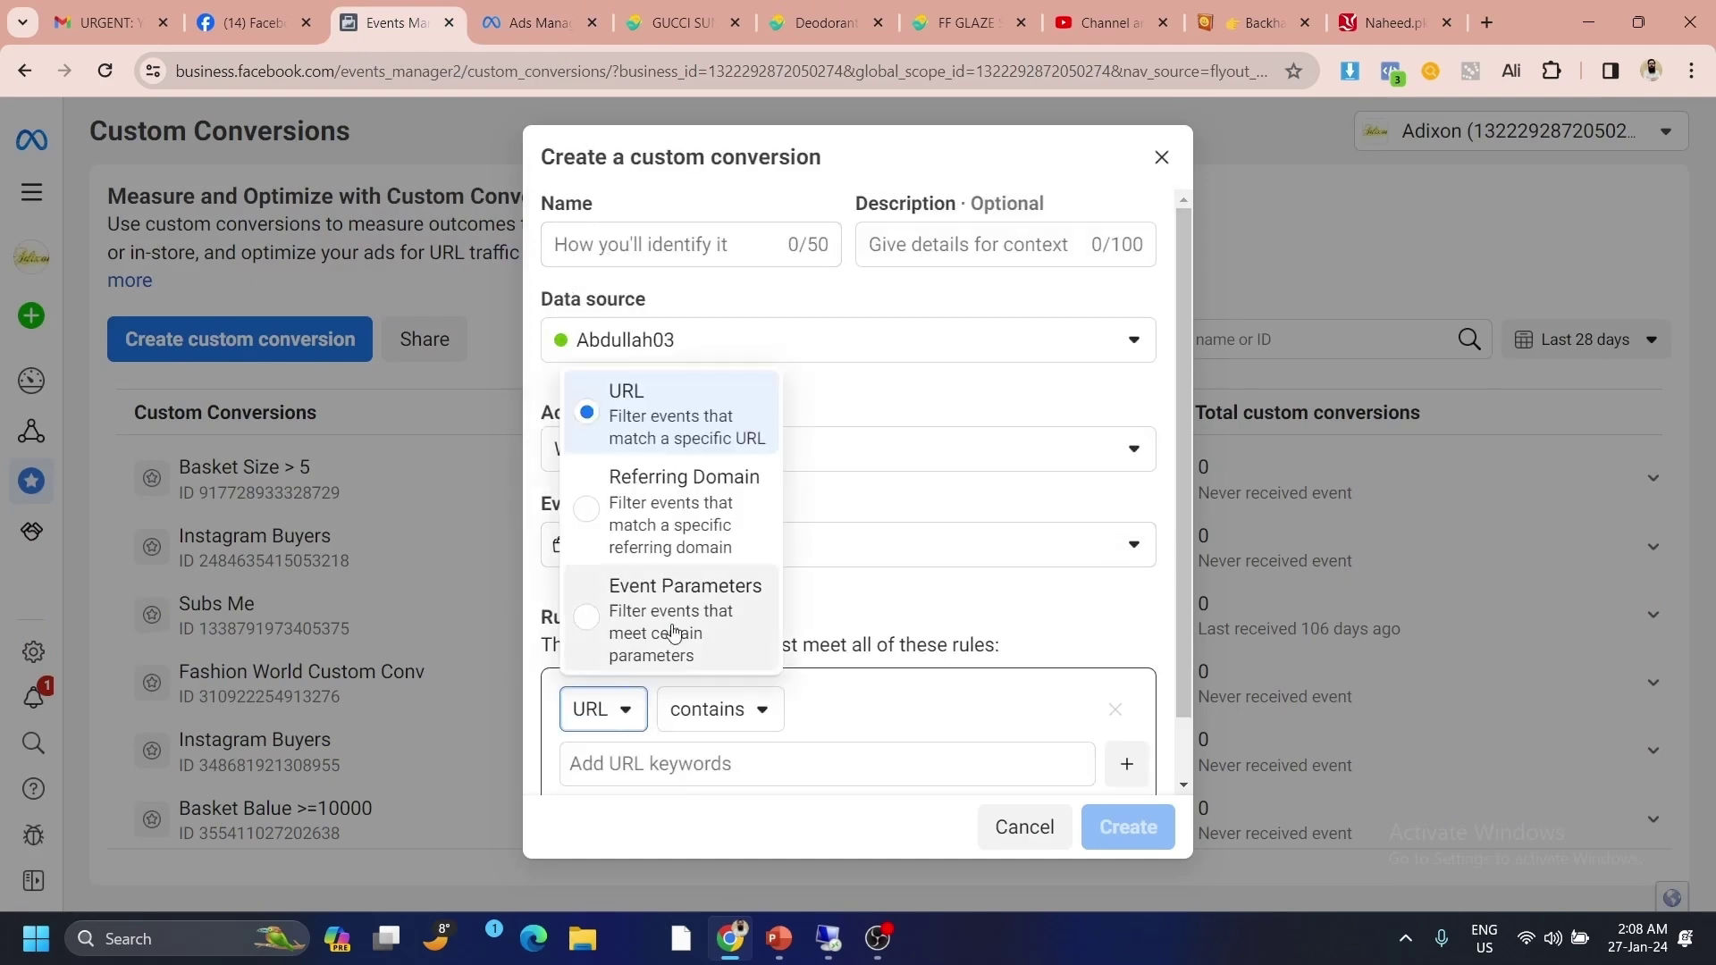
left_click(616, 600)
- Define the event-parameter rule so that Value is greater than or equal to 5000
scroll(663, 690, "down", 1)
left_click(663, 693)
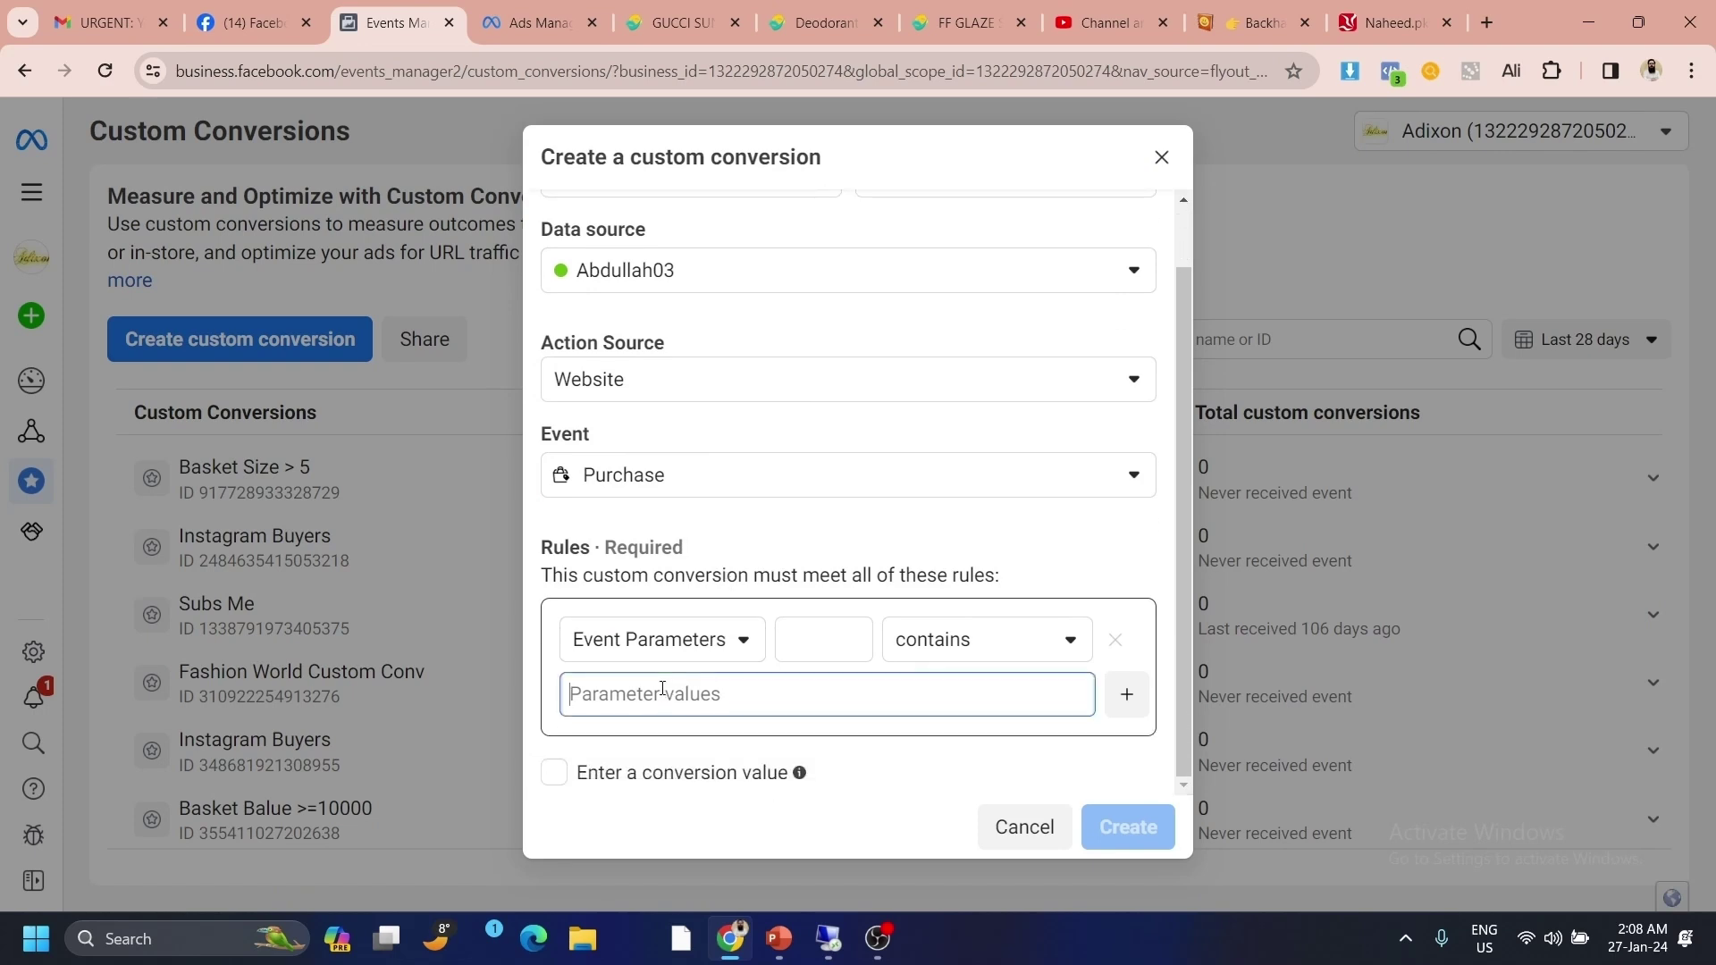
left_click(821, 644)
type("Value")
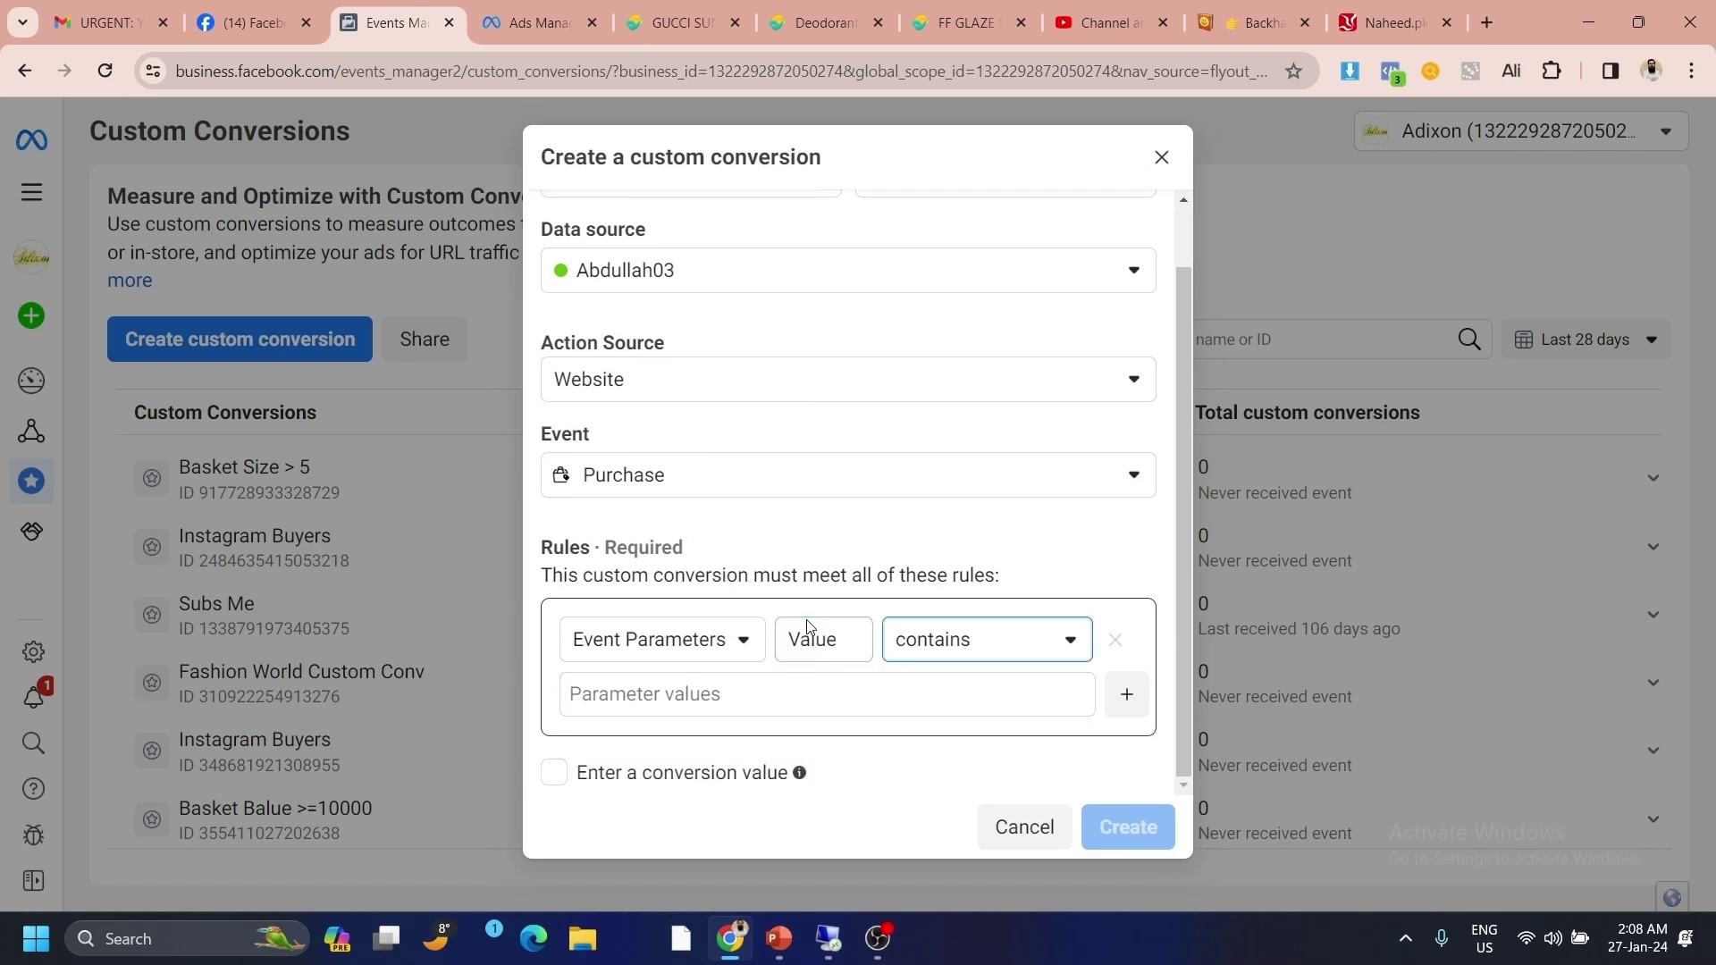
left_click(1066, 644)
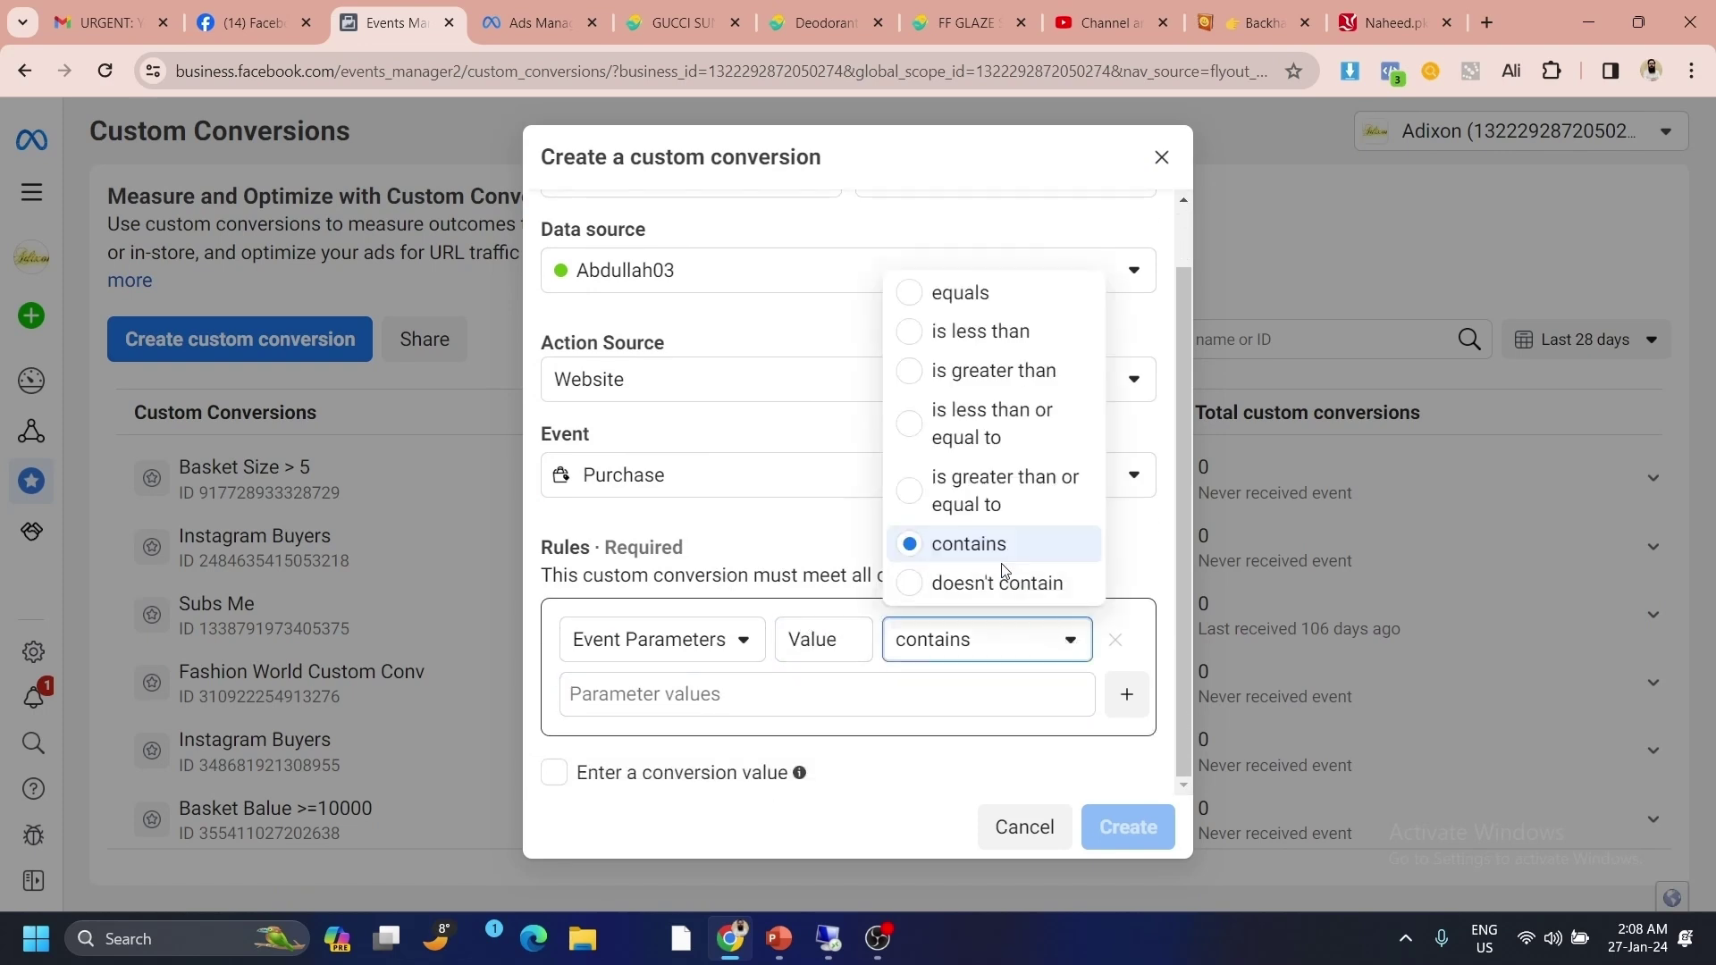
left_click(924, 494)
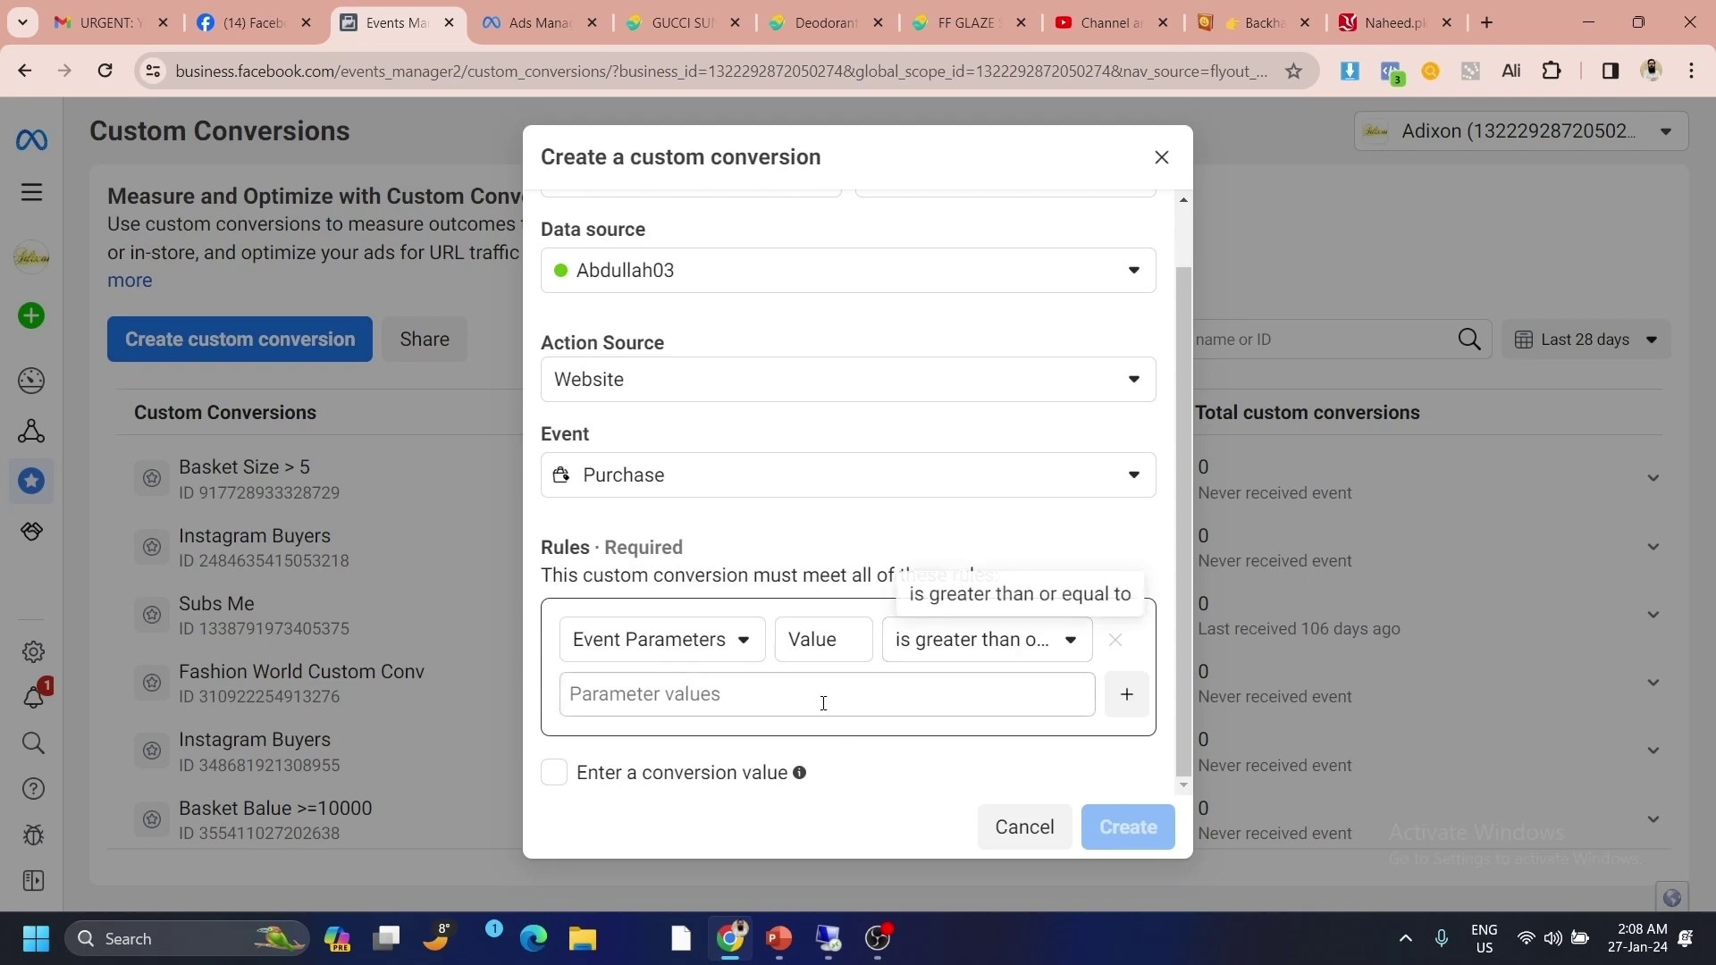
left_click(754, 694)
type("5000")
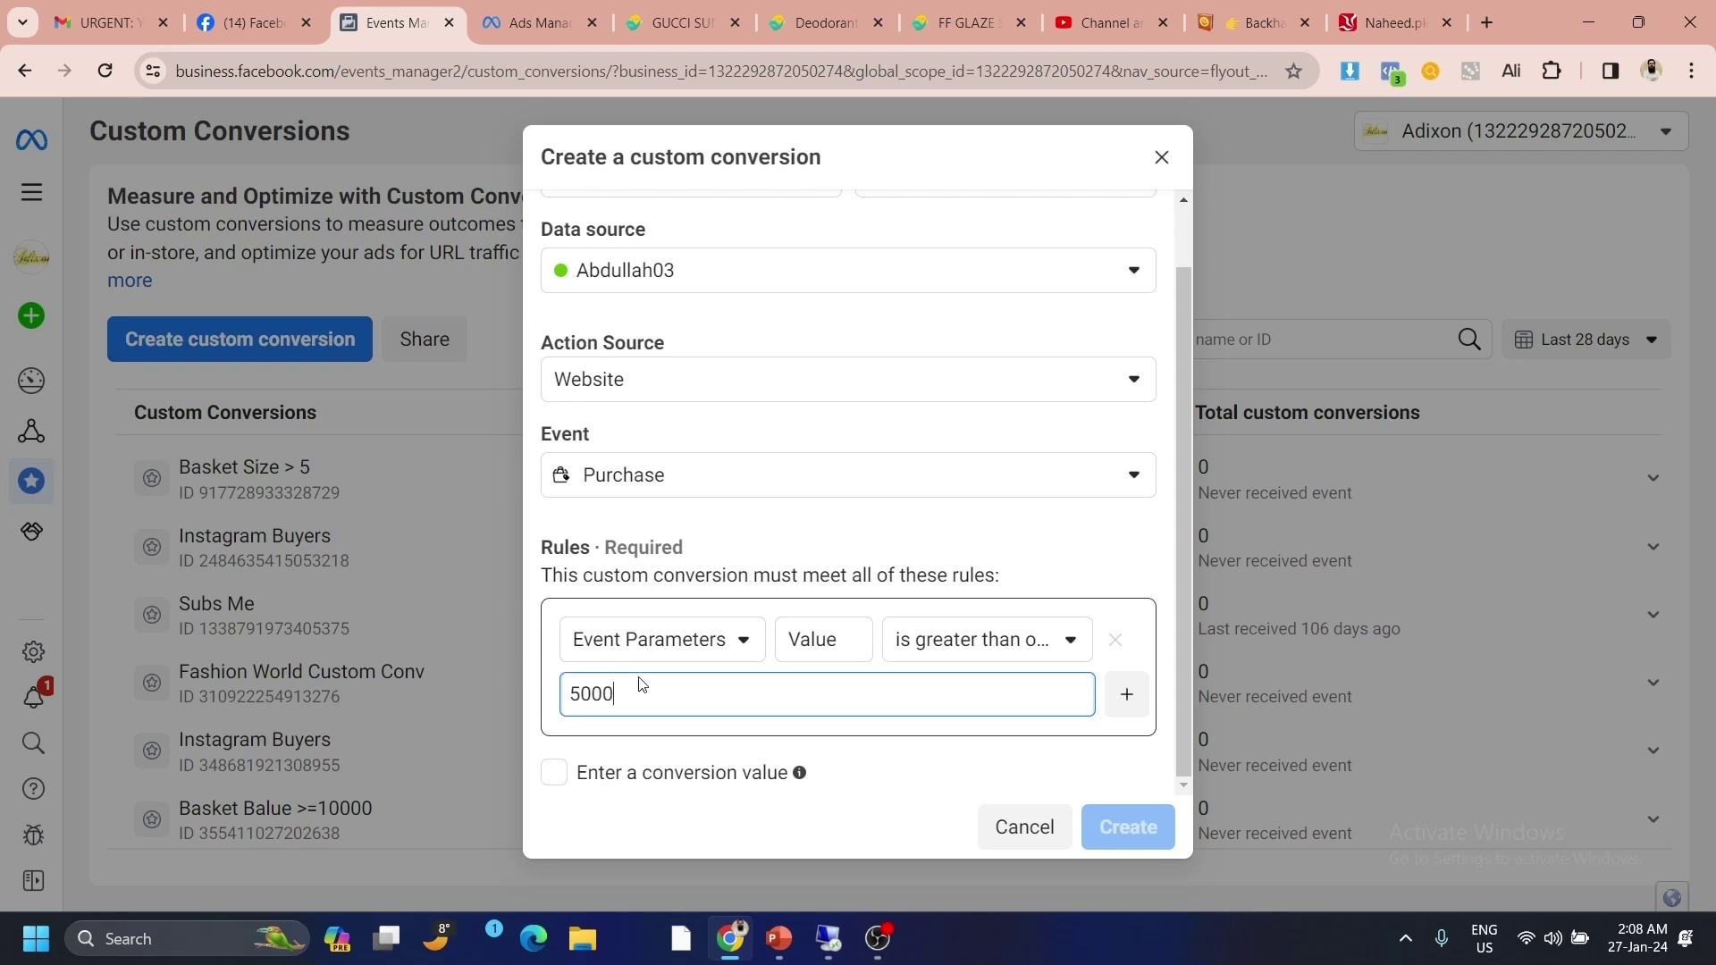
left_click(685, 847)
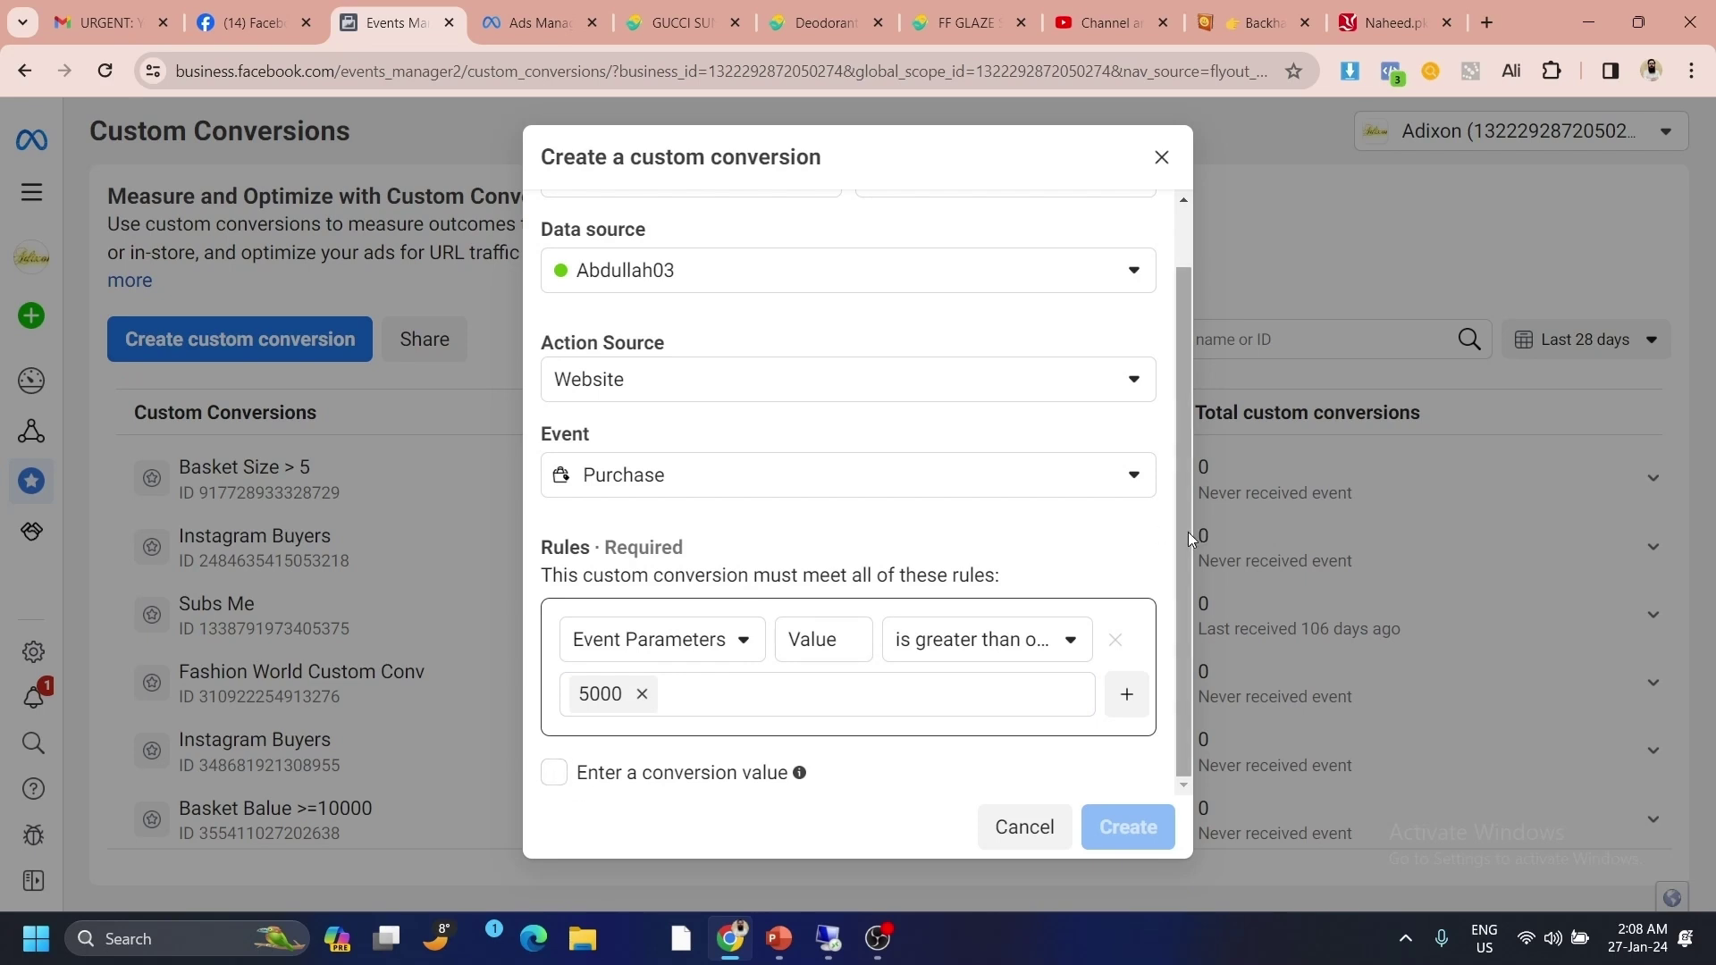
- Name the custom conversion "Purchasing Capacity >=5000" and create it
scroll(1188, 531, "up", 2)
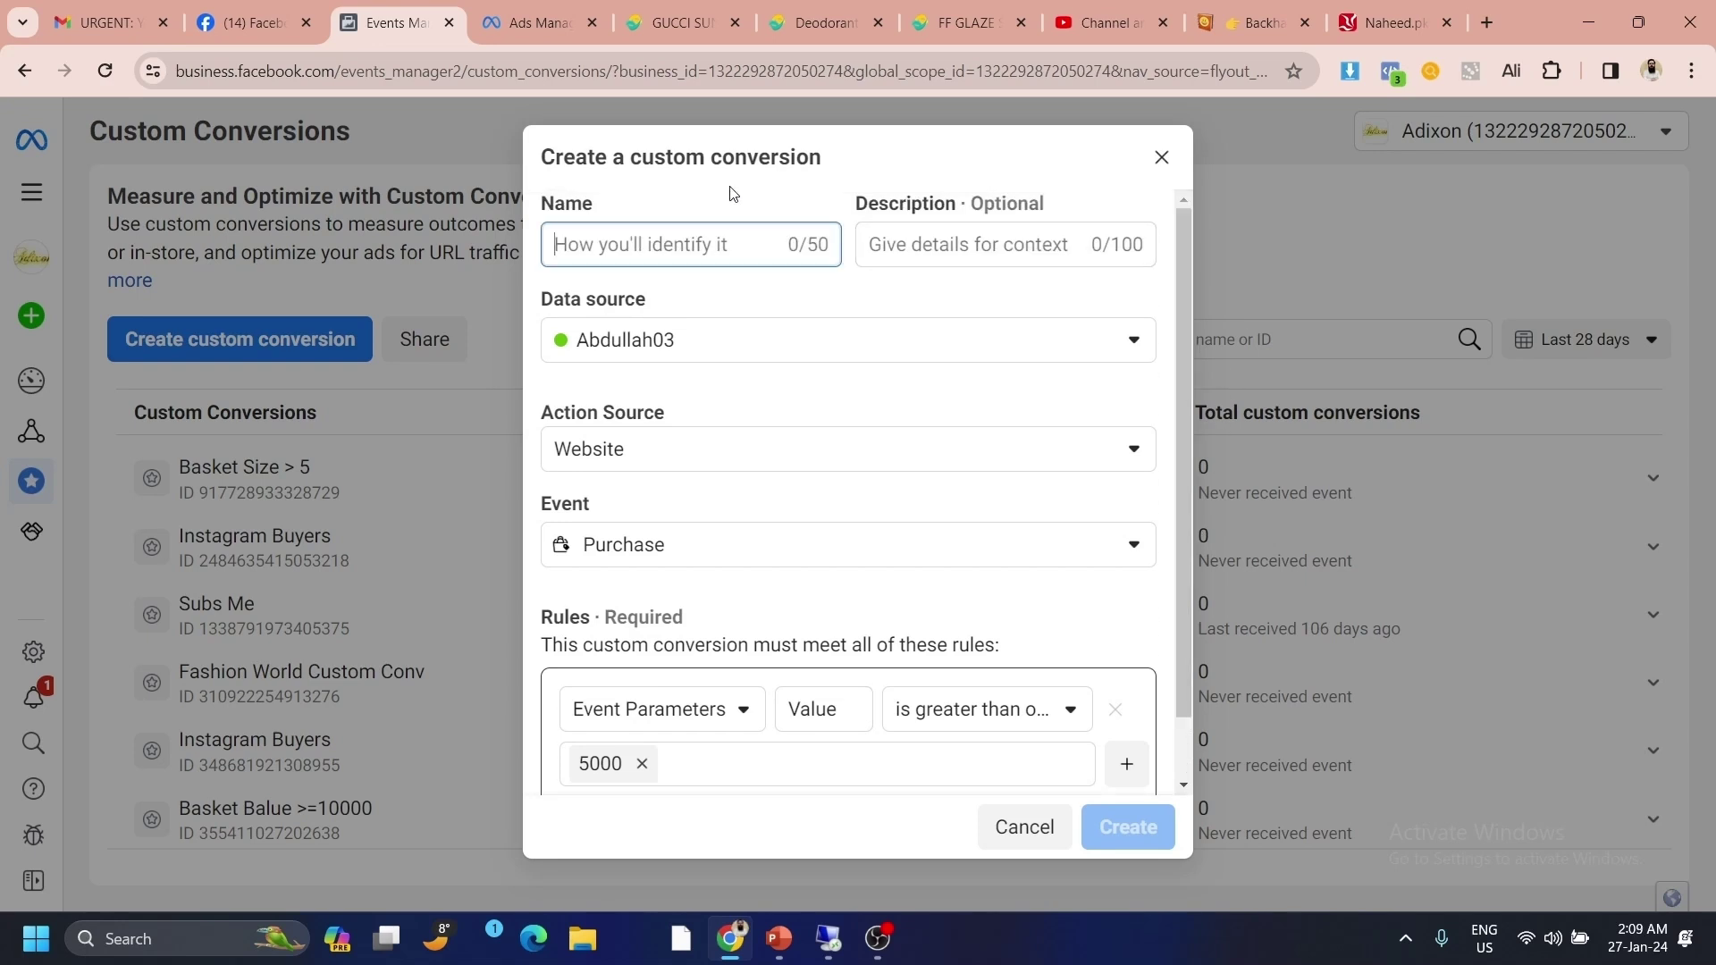
type("Purchasing Capacity ")
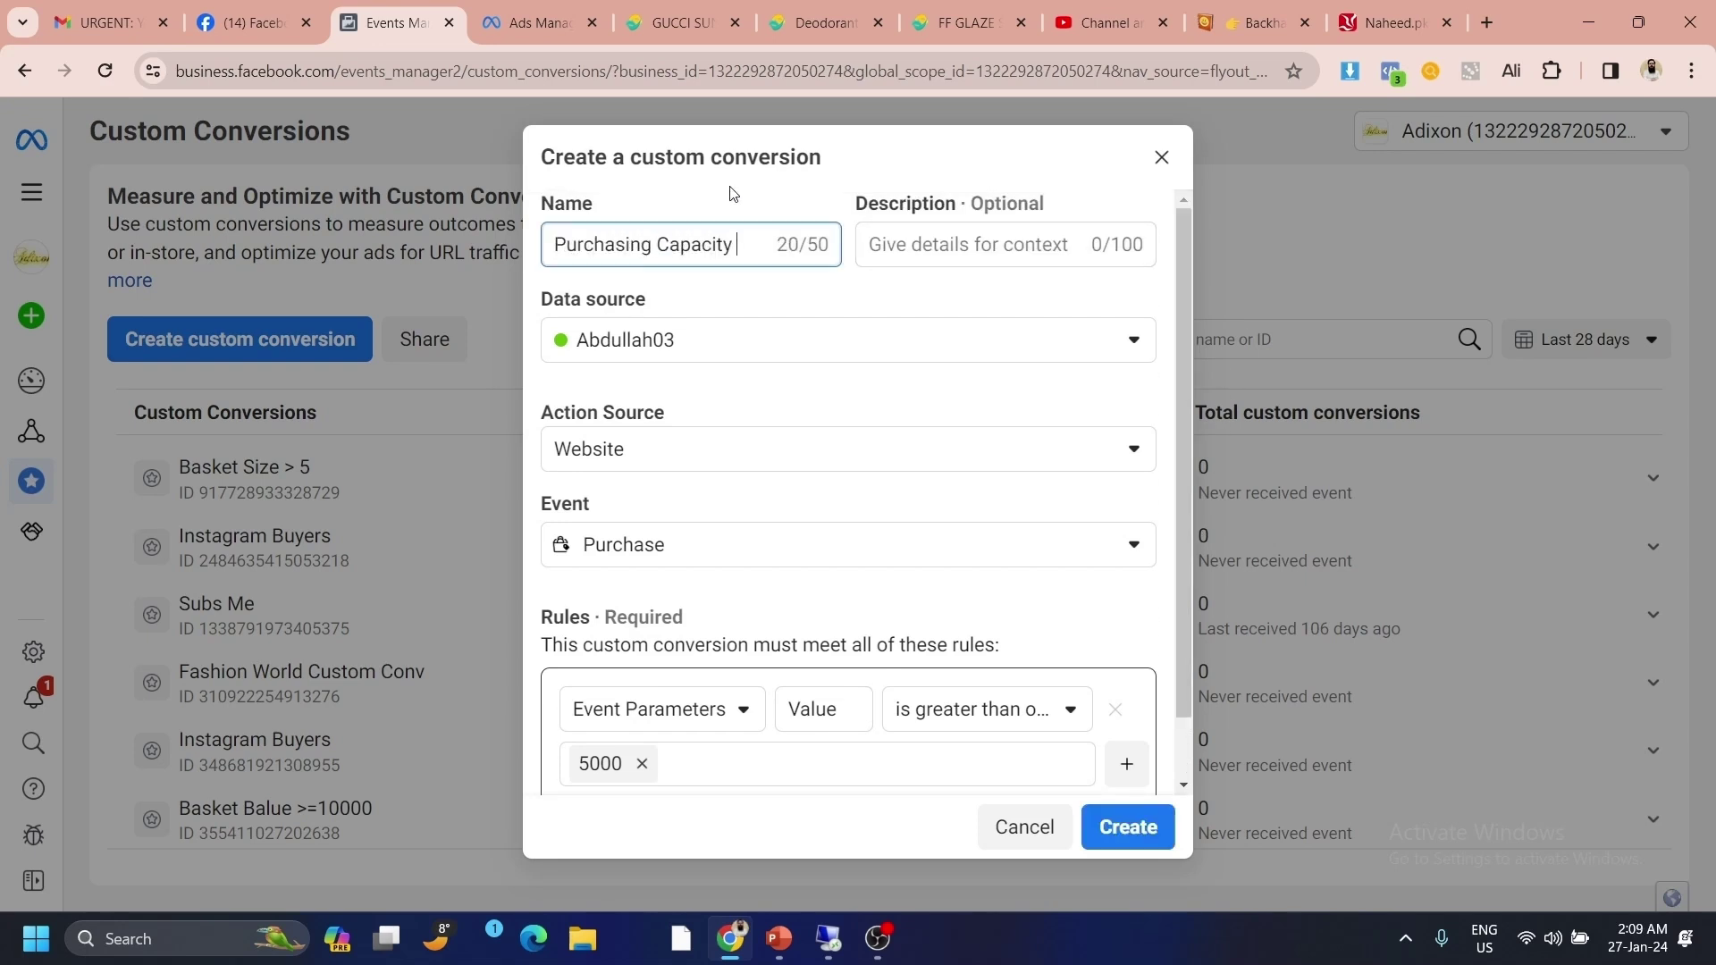
type(">=5000")
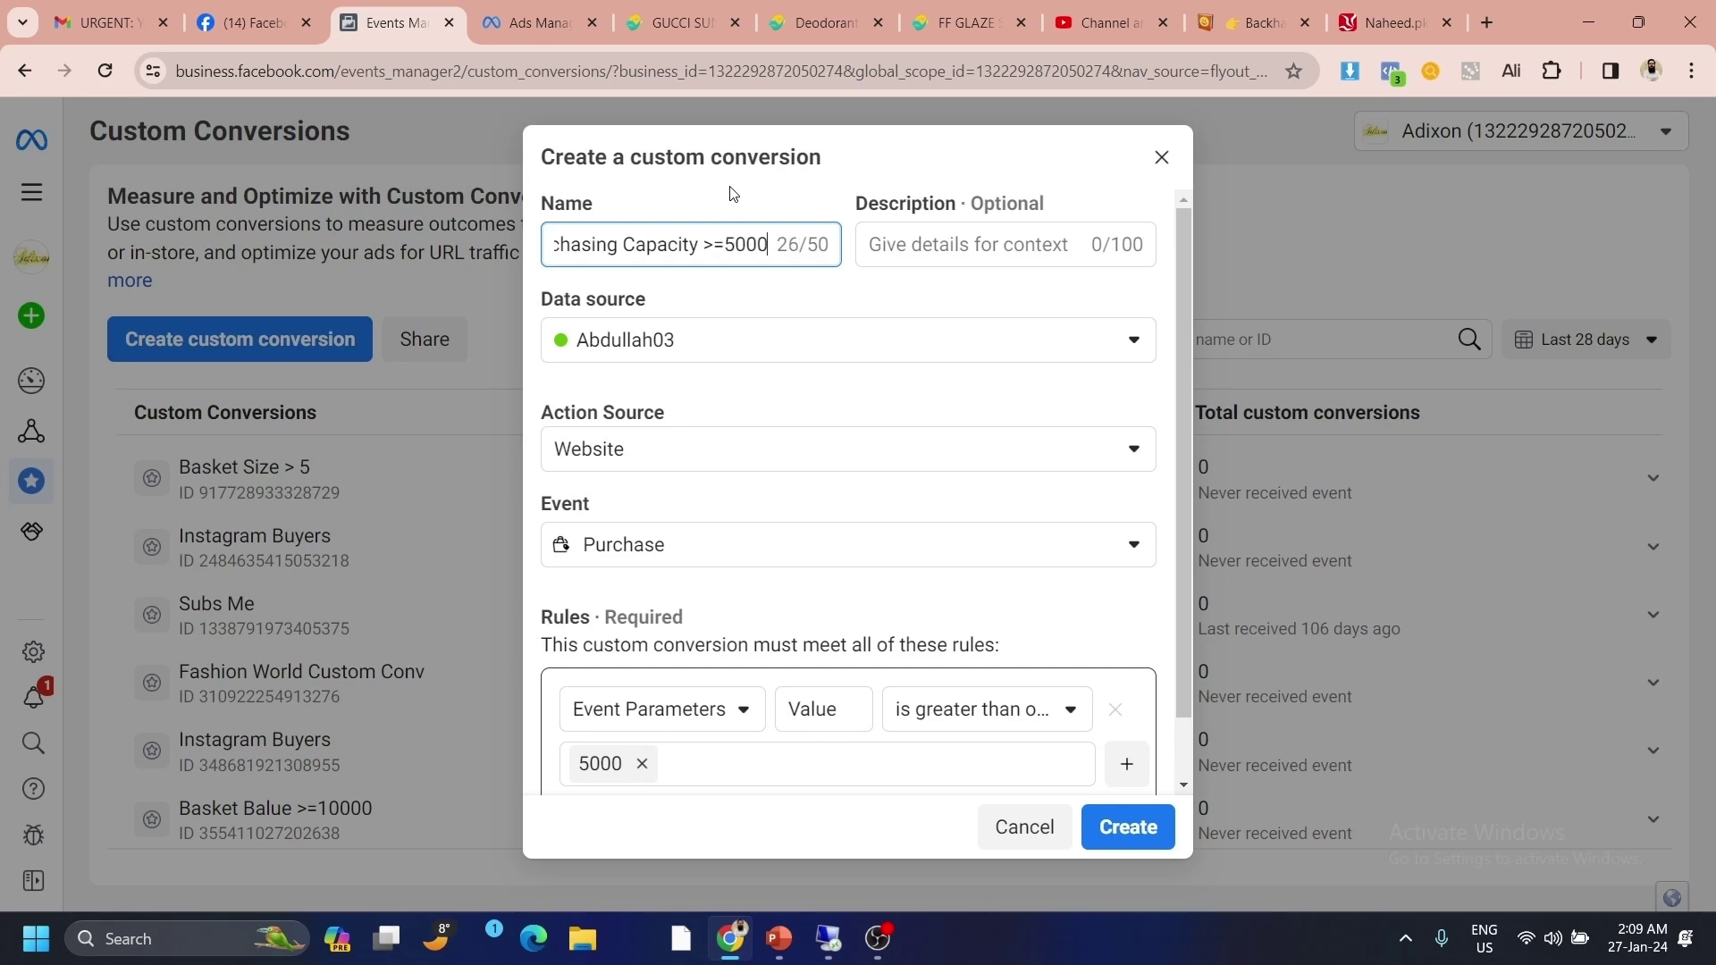
left_click(1121, 829)
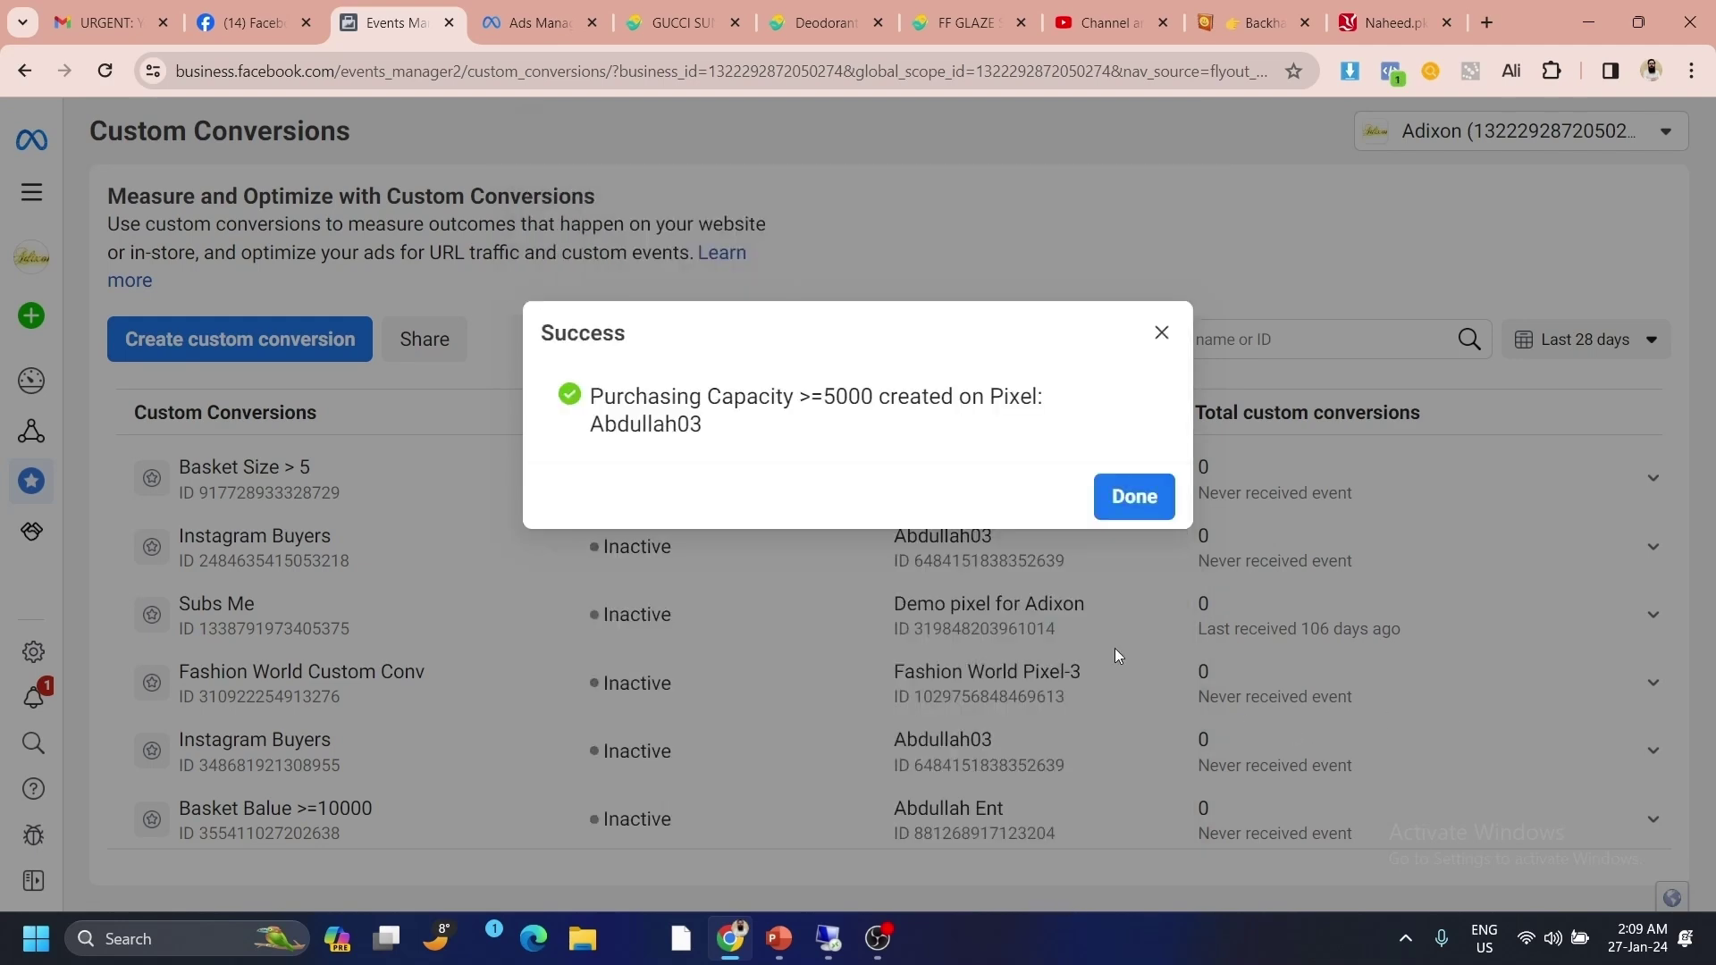
left_click(1134, 496)
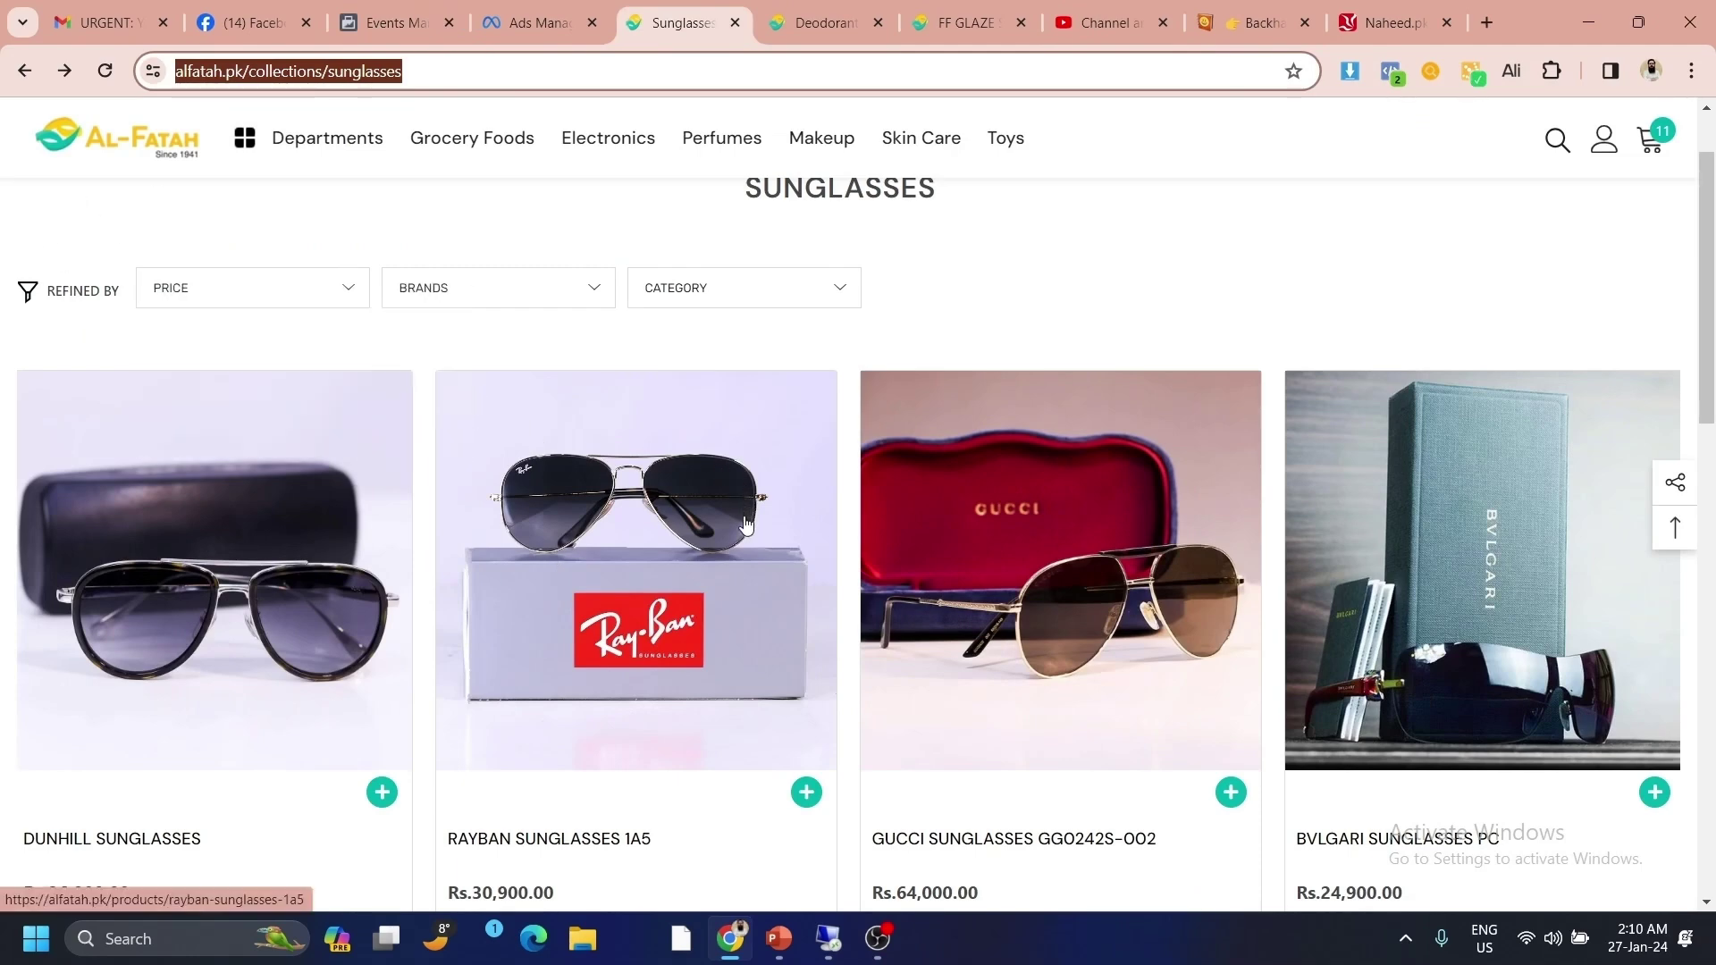
- Look over the sunglasses on Al-Fatah's collection page, then open the GUCCI SUNGLASSES GG0242S-002 product page and check its price
scroll(748, 532, "down", 1)
scroll(85, 456, "down", 3)
scroll(87, 451, "up", 1)
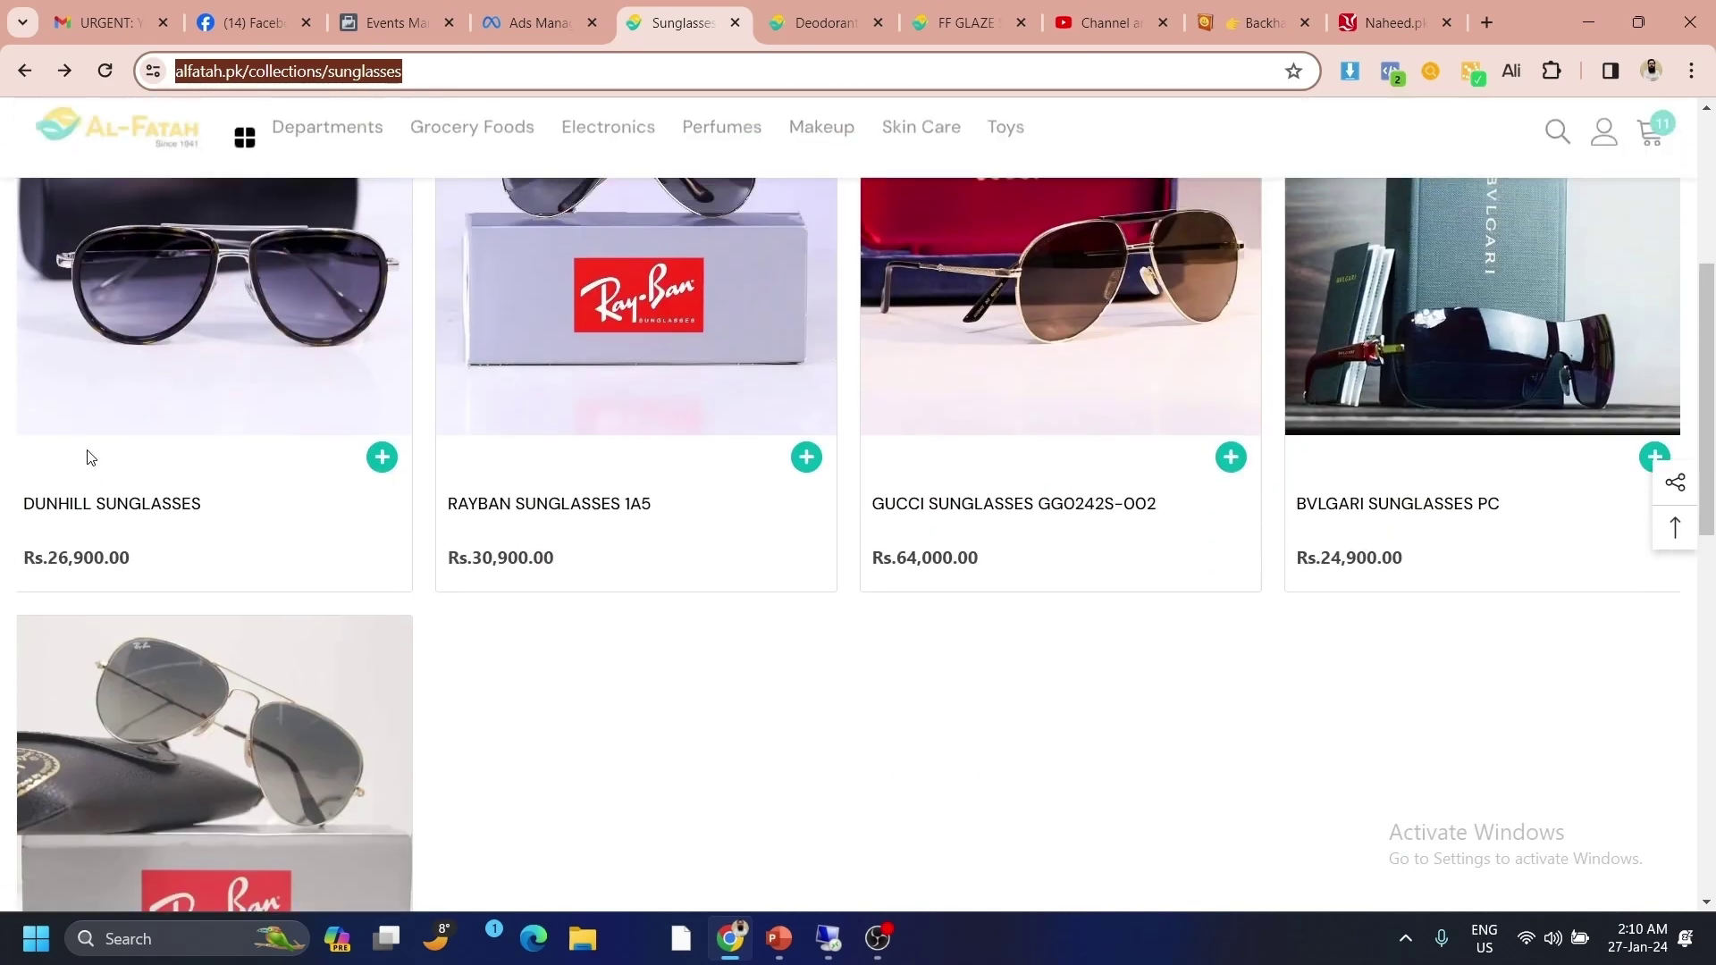
scroll(89, 461, "up", 2)
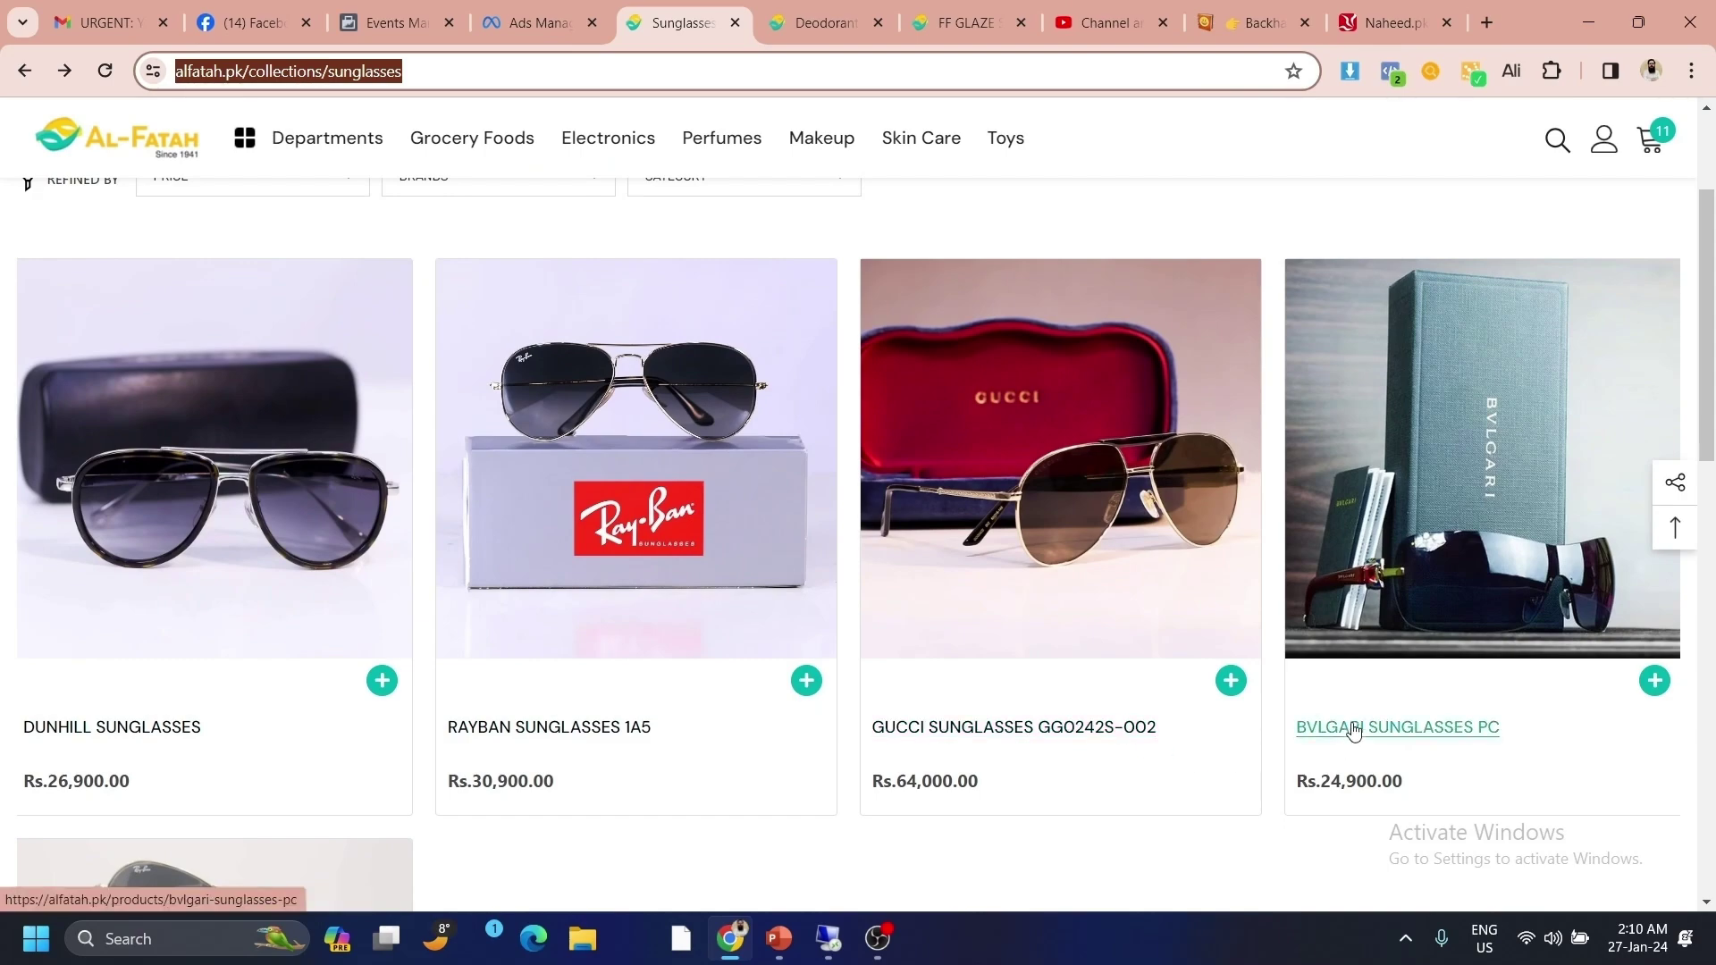
scroll(1367, 707, "down", 3)
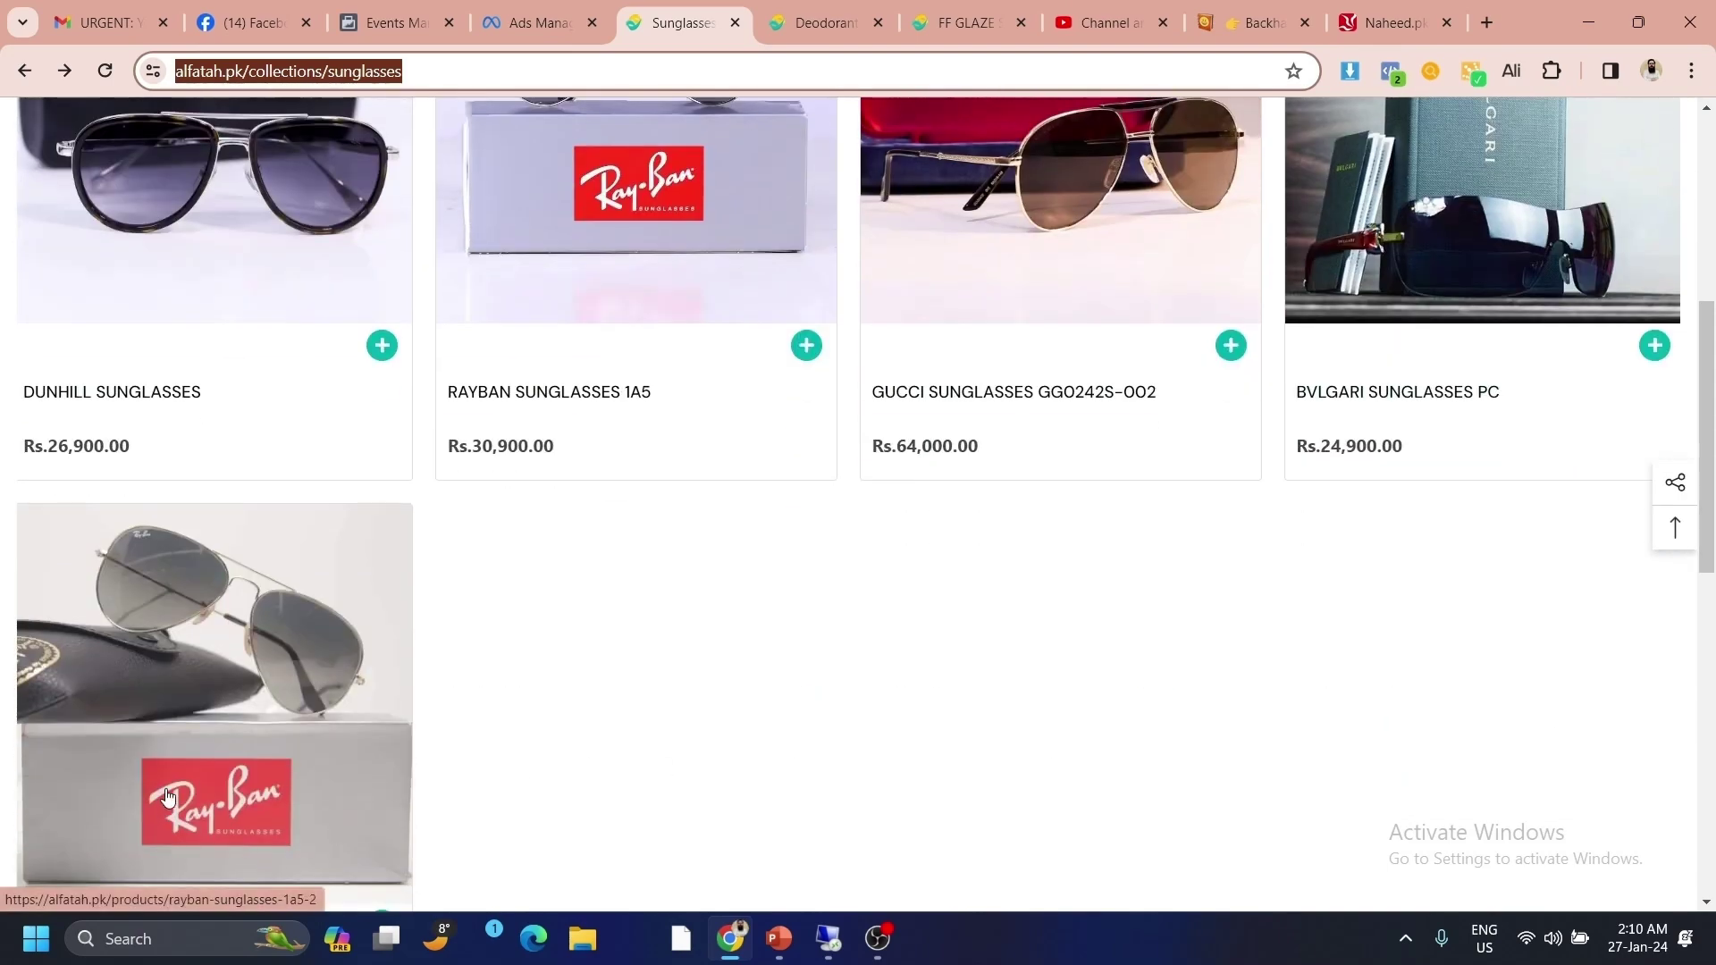
scroll(387, 722, "up", 3)
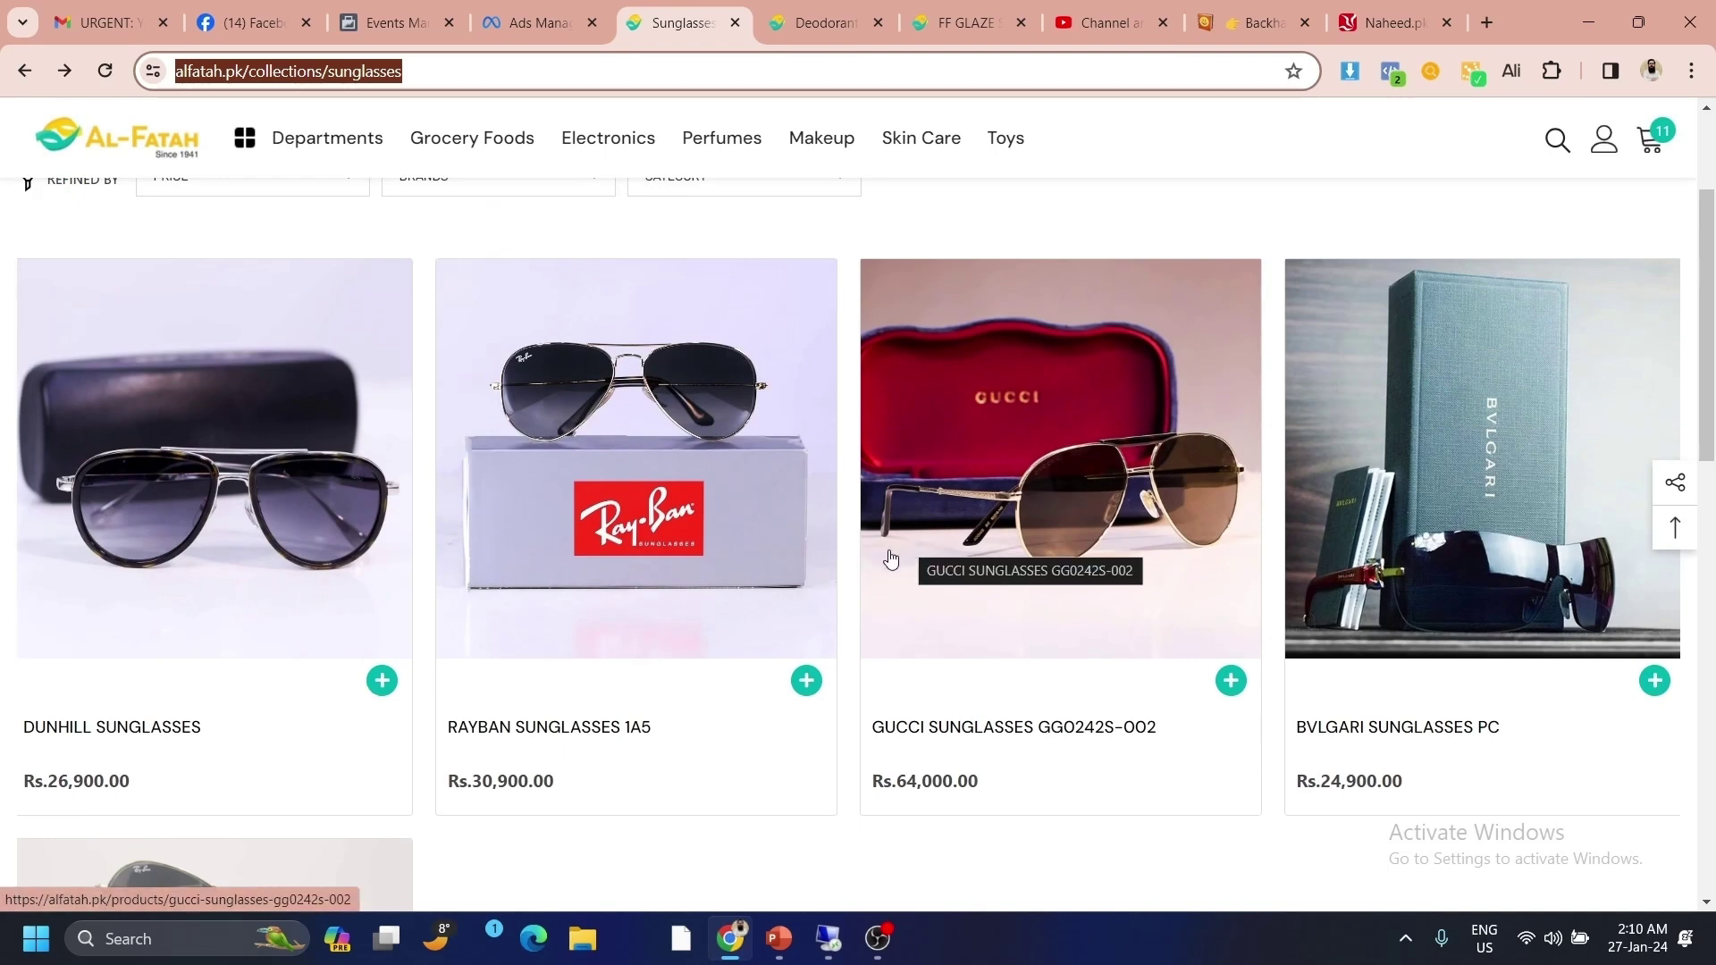
left_click(957, 498)
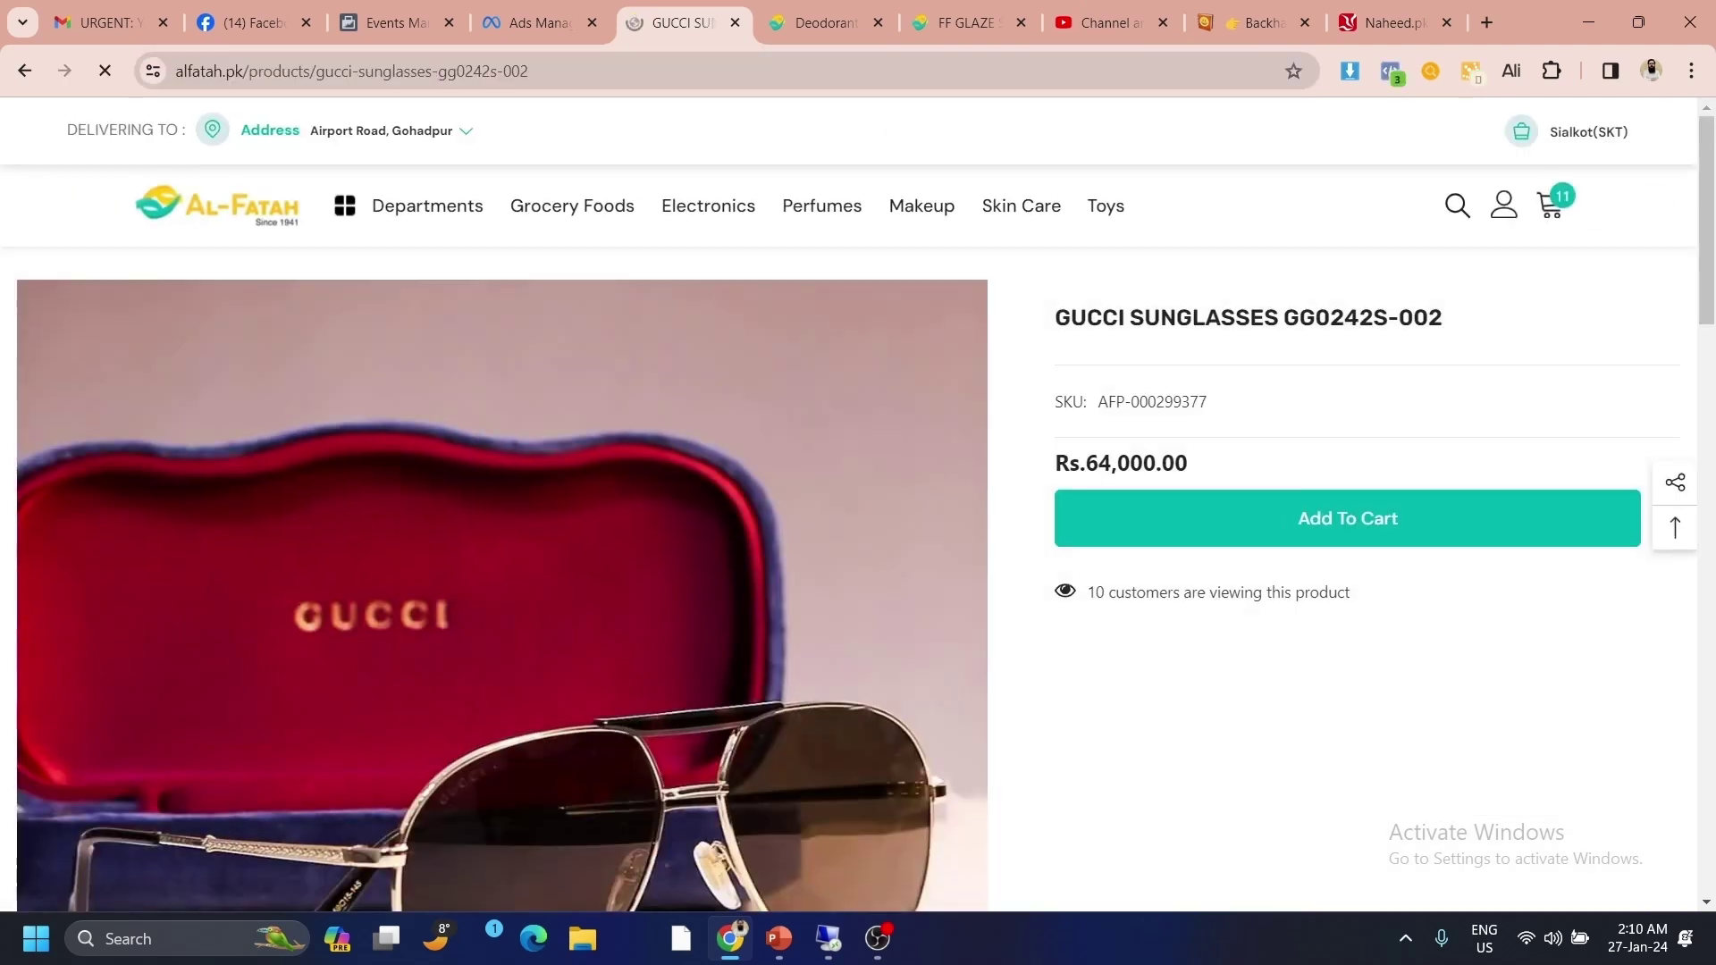
scroll(1149, 608, "down", 2)
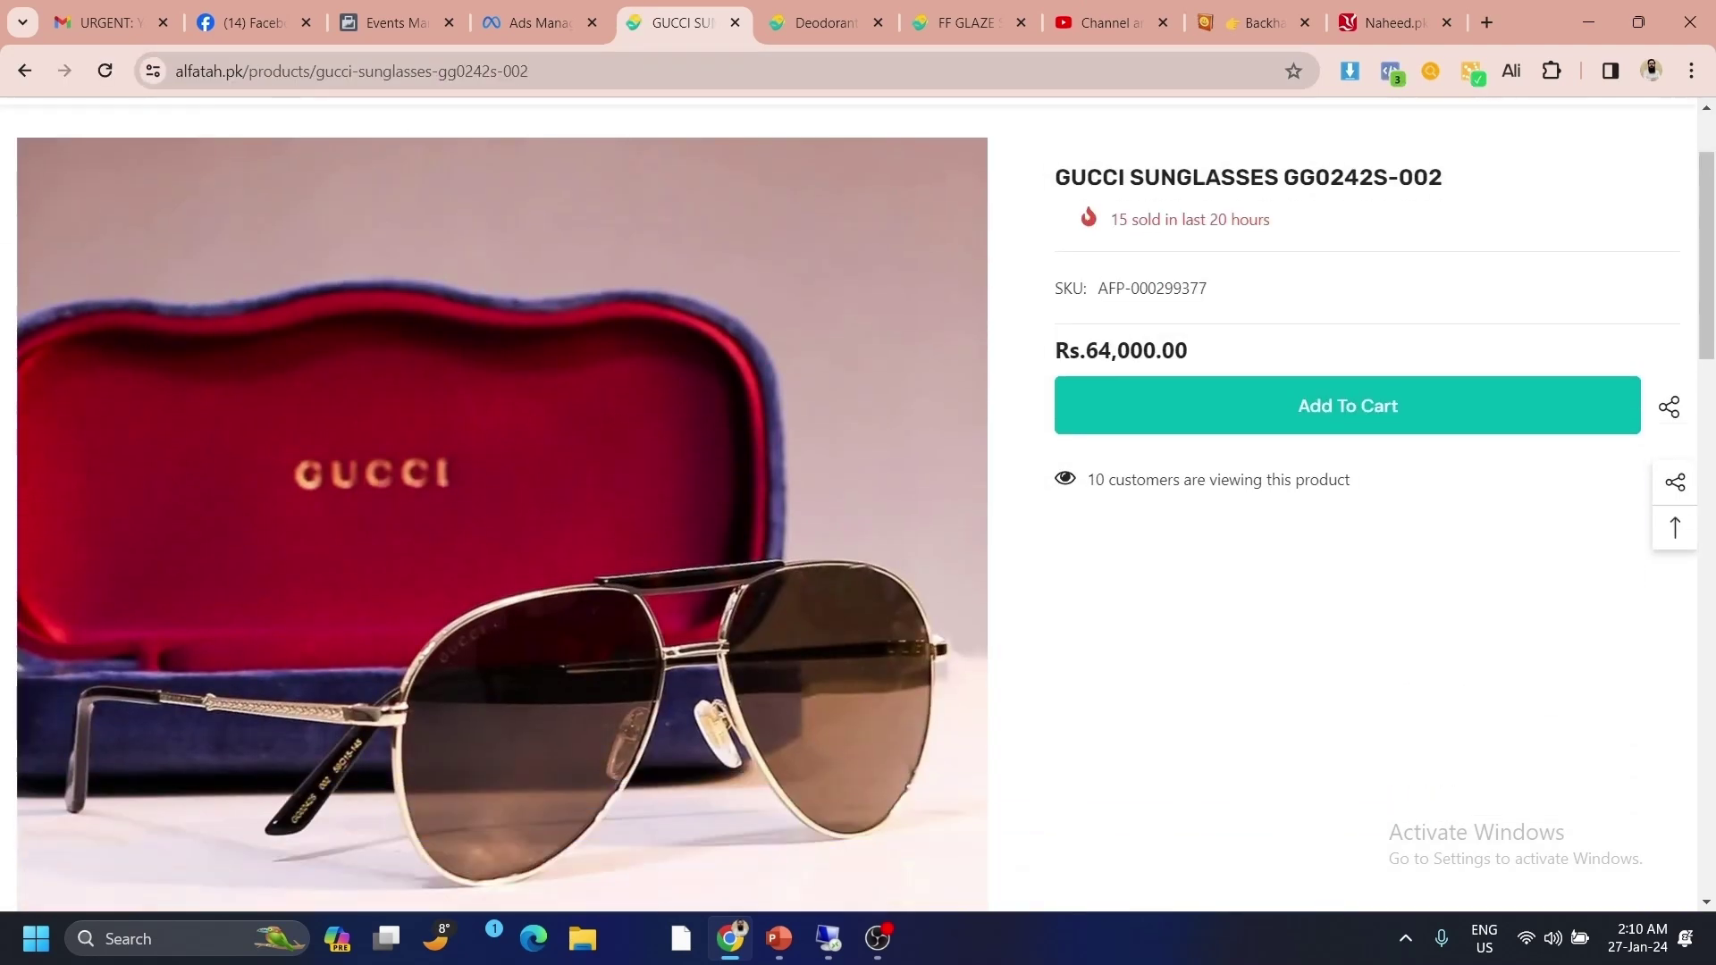
scroll(1150, 608, "up", 2)
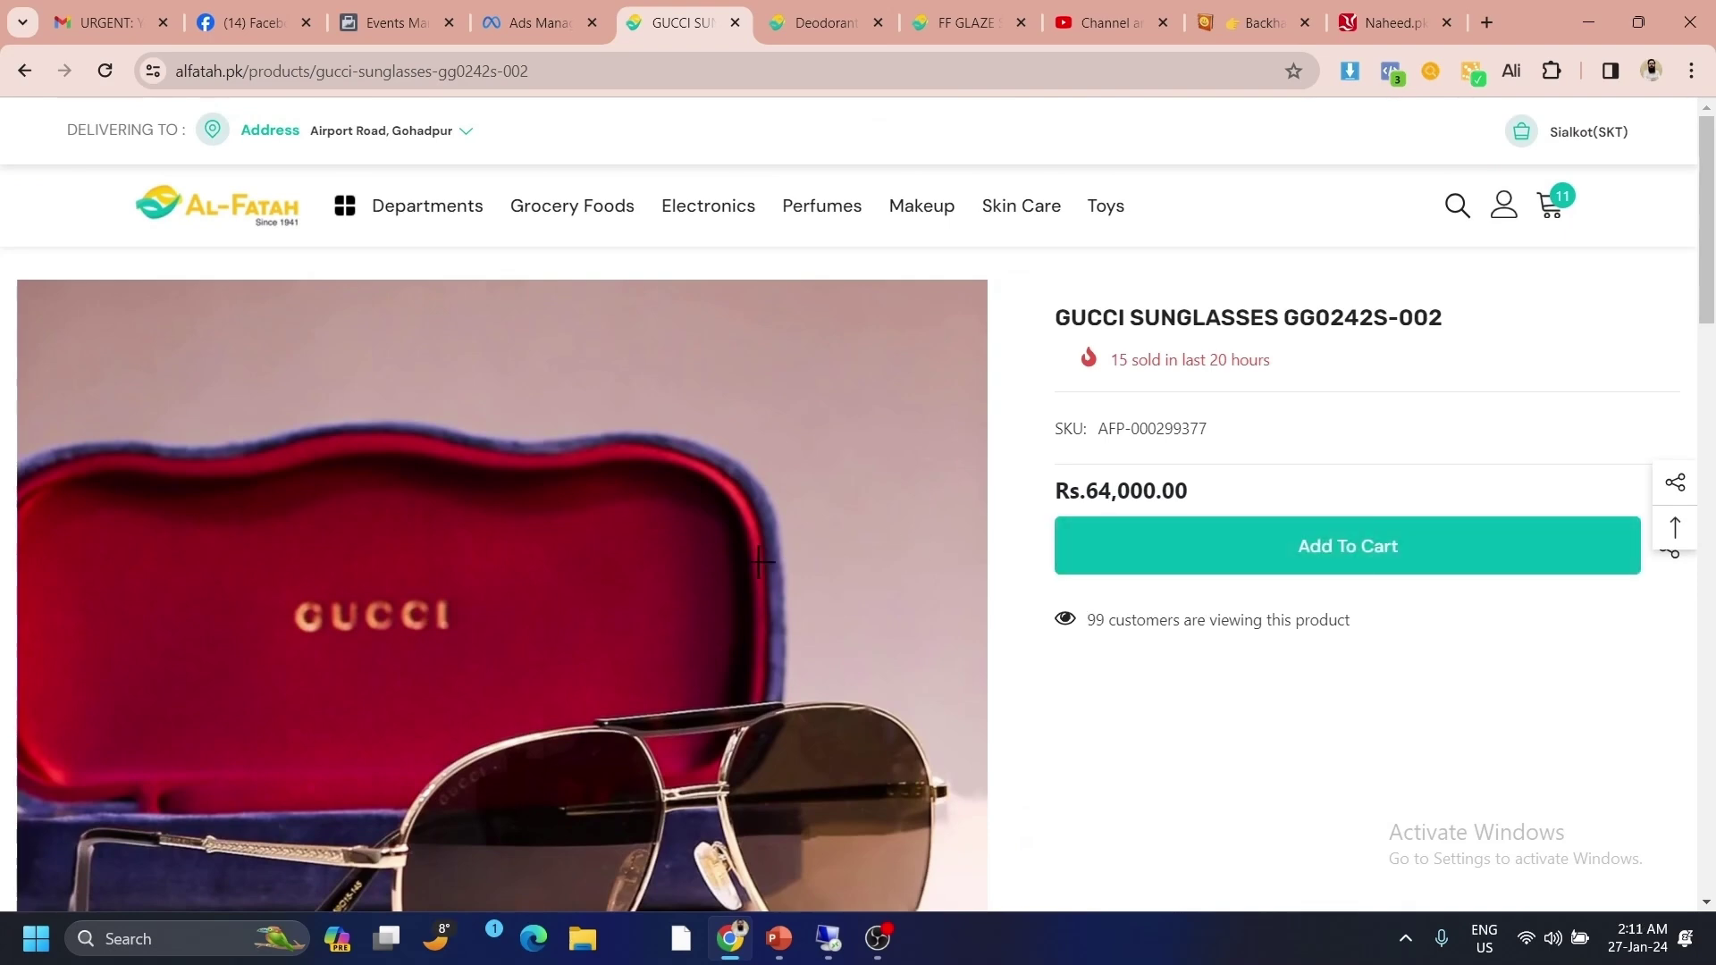
scroll(759, 562, "down", 1)
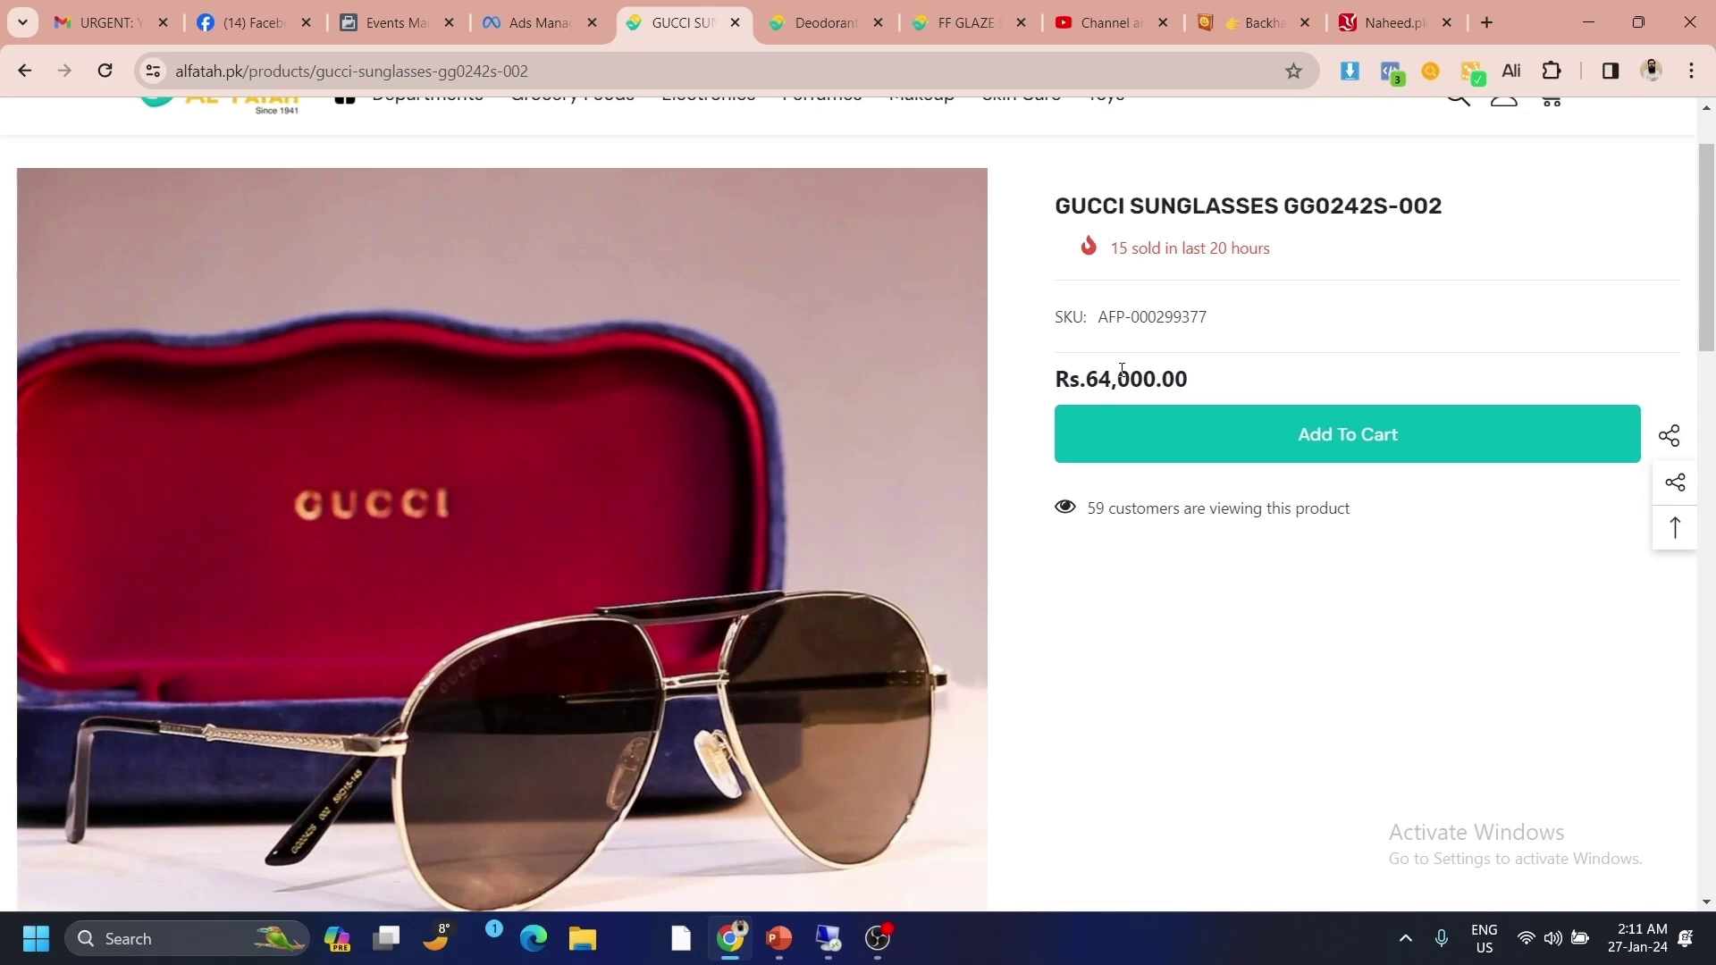
left_click_drag(1087, 379, 1175, 379)
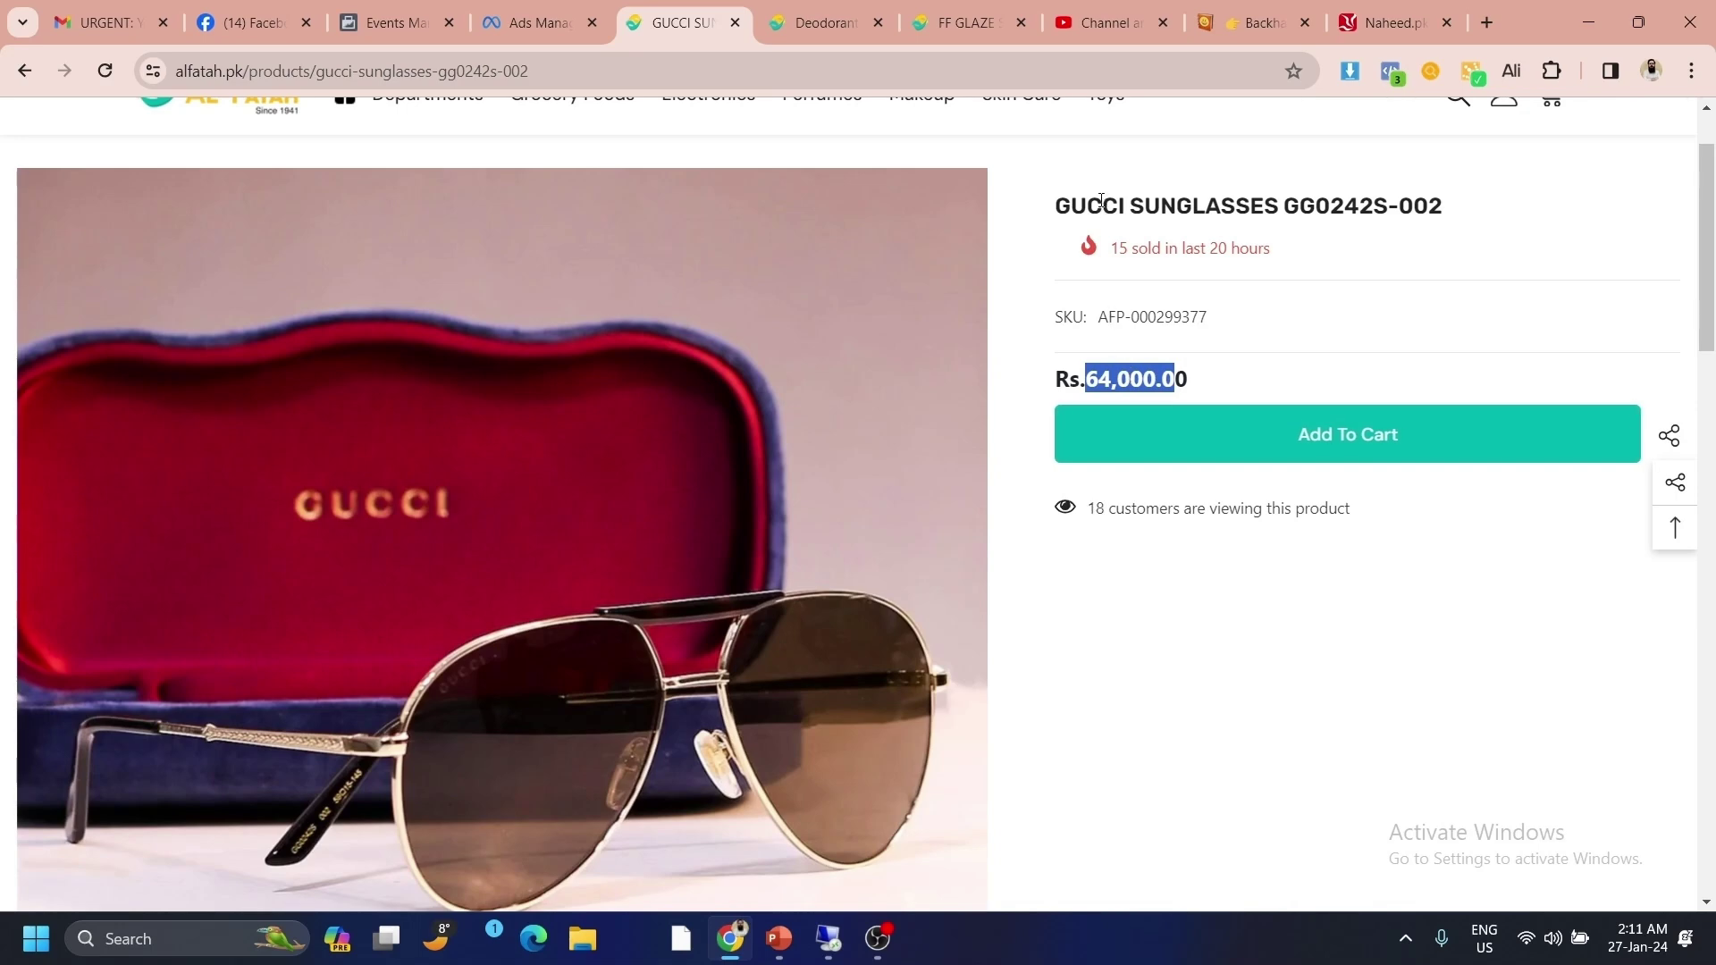
- Return to Events Manager and start another custom conversion with the Purchase event and a URL rule
left_click(402, 24)
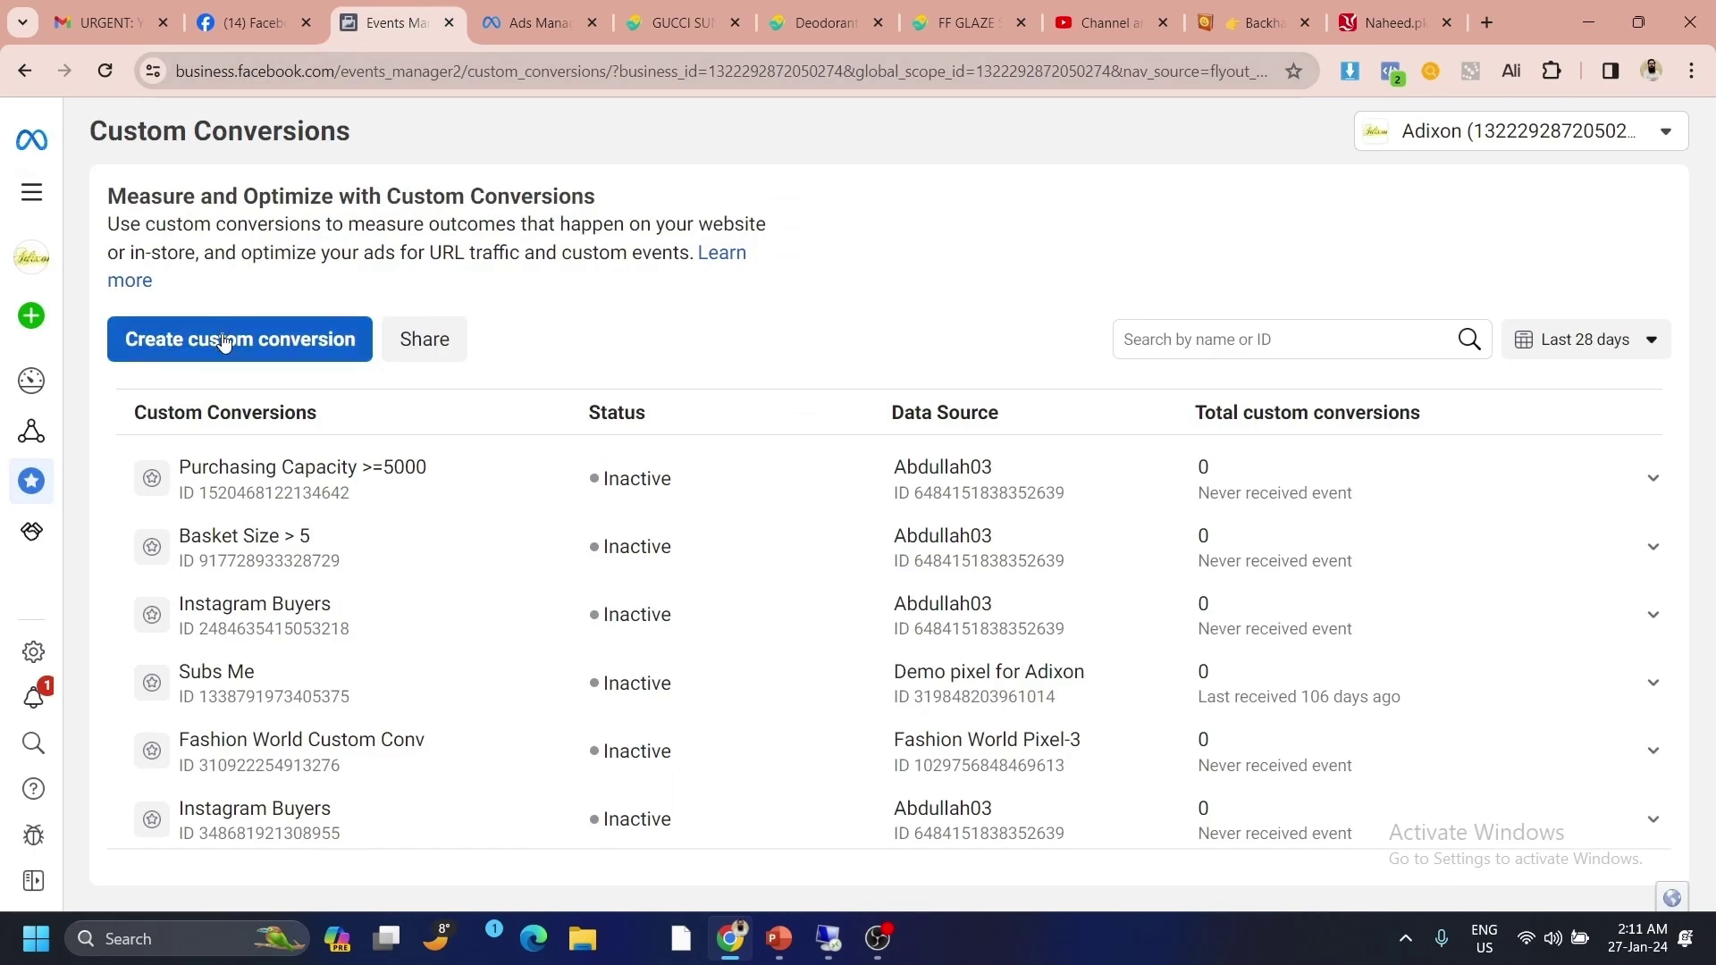
left_click(284, 340)
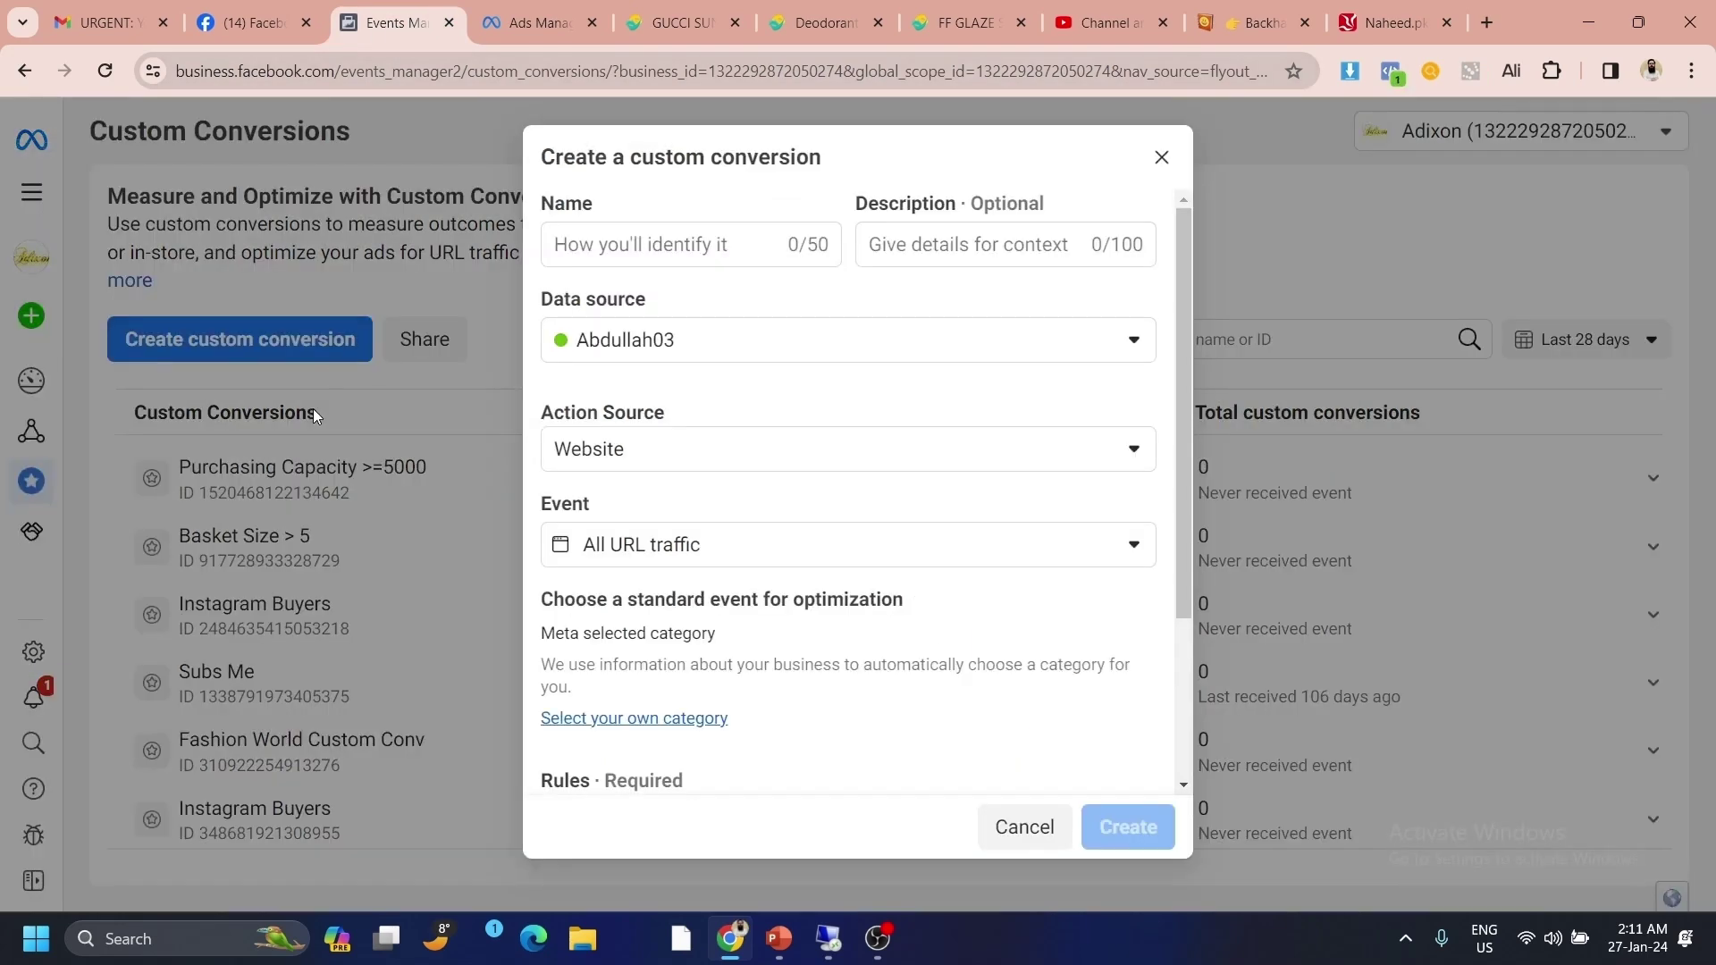
left_click(893, 542)
left_click(598, 258)
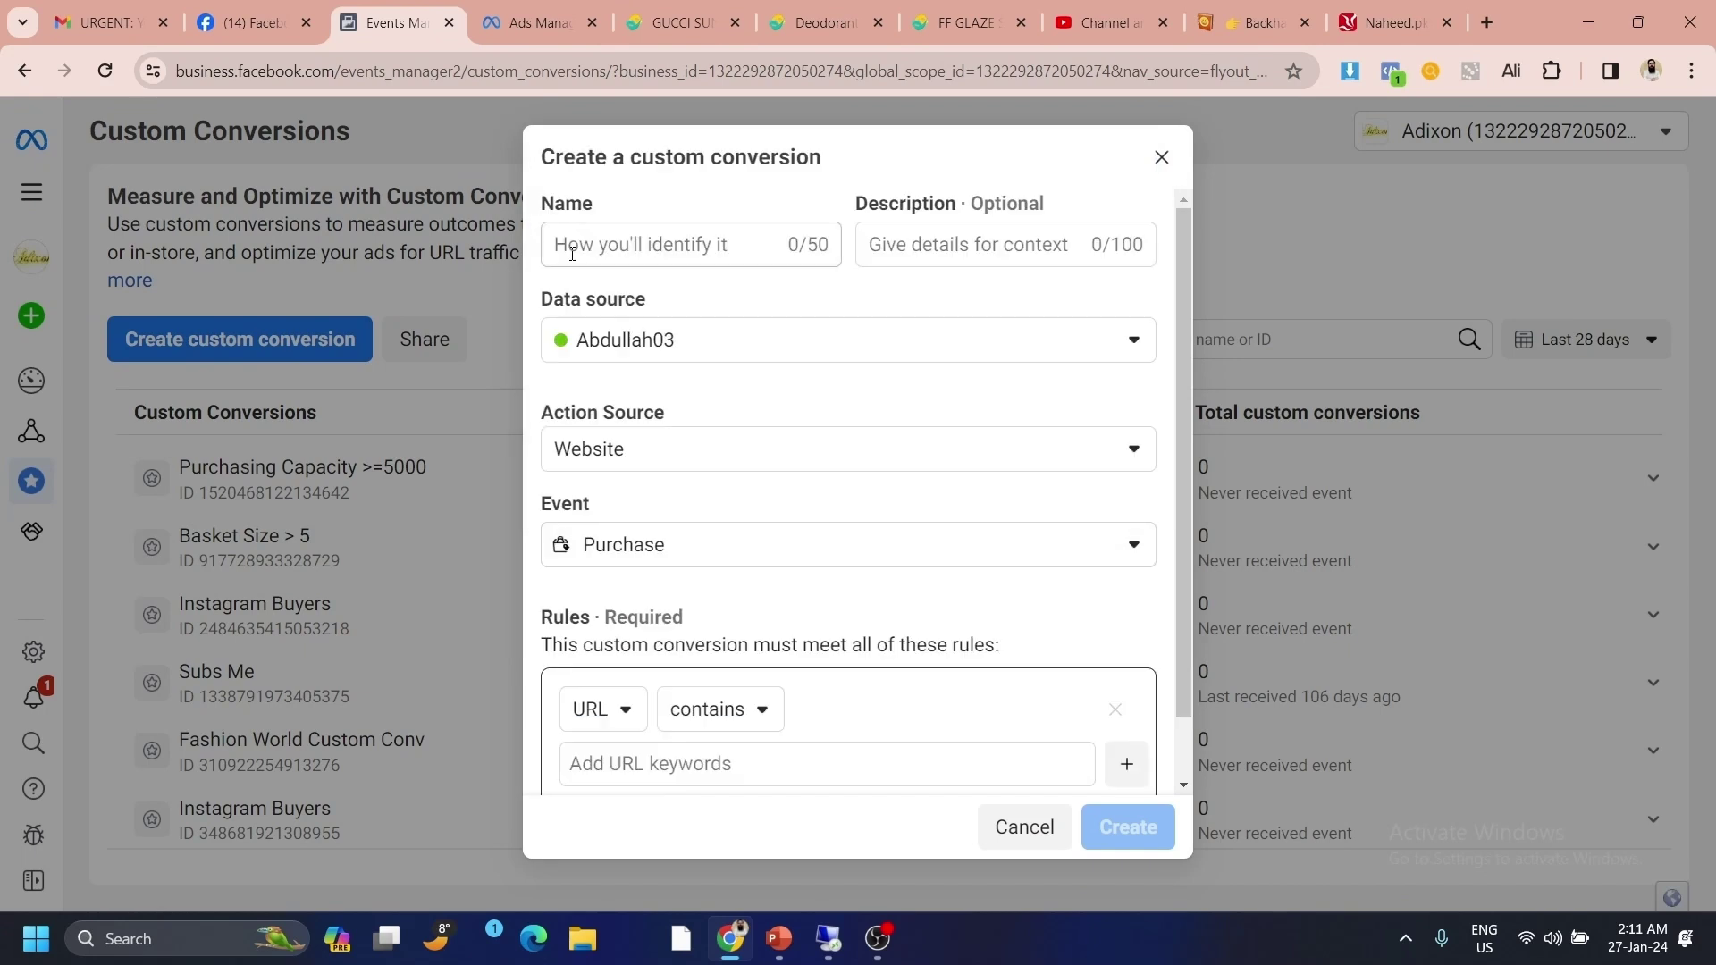
scroll(601, 682, "down", 1)
left_click(627, 647)
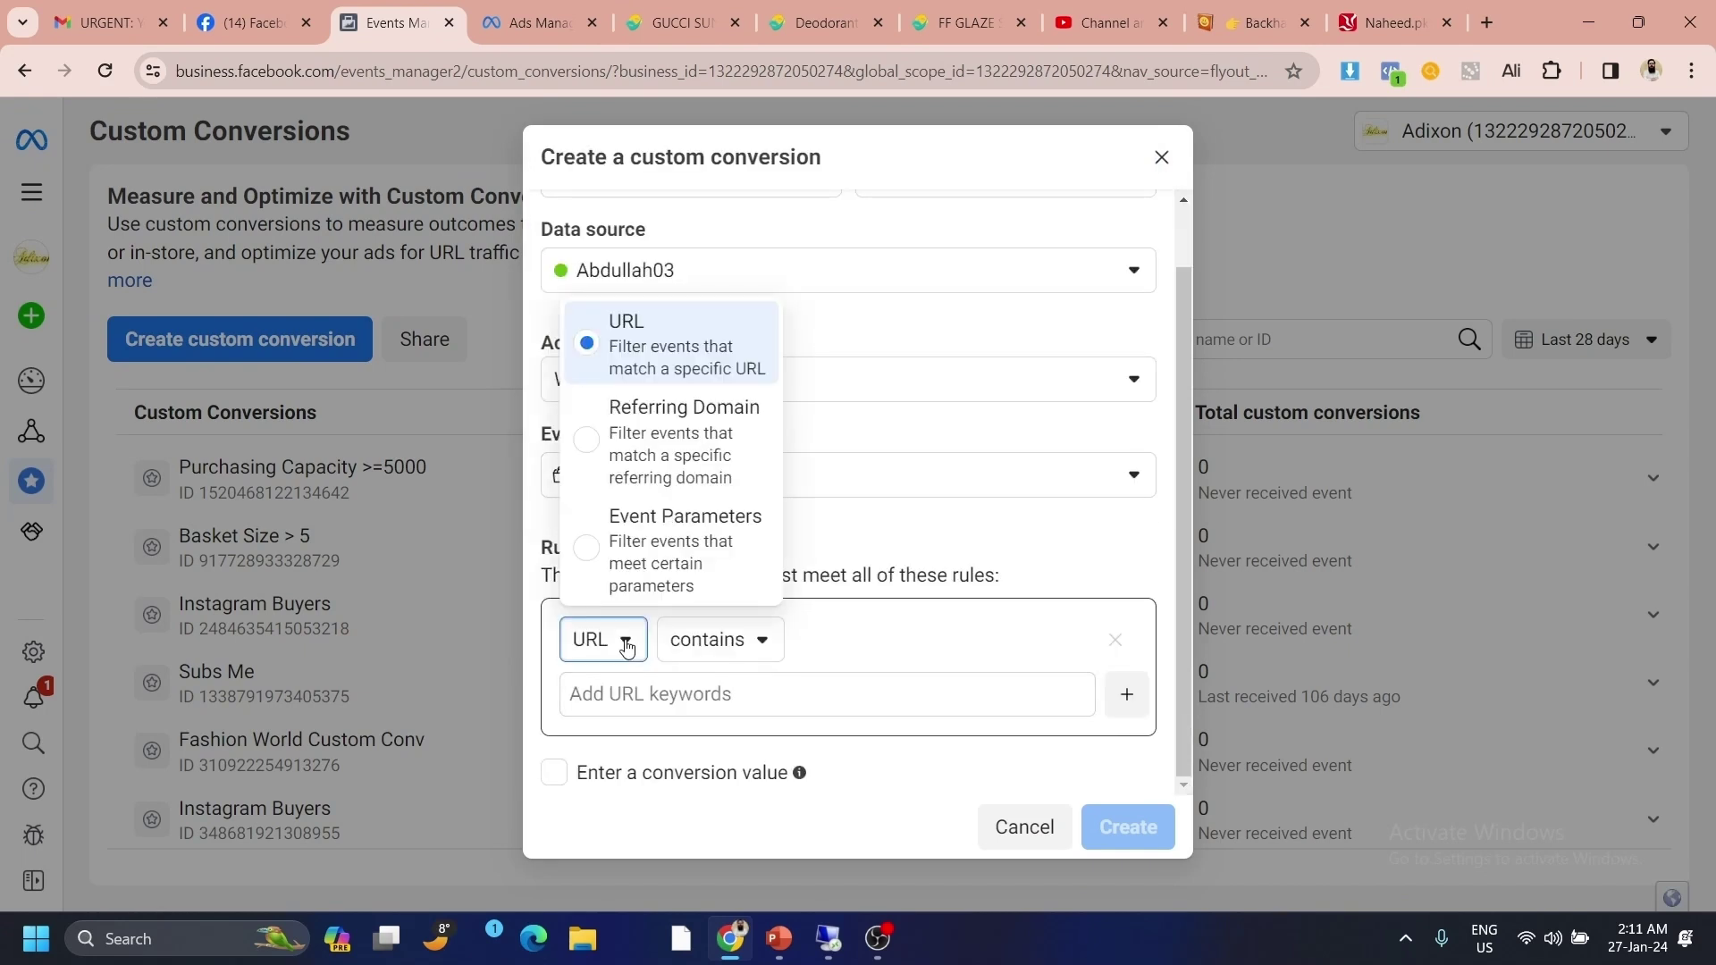
left_click(594, 367)
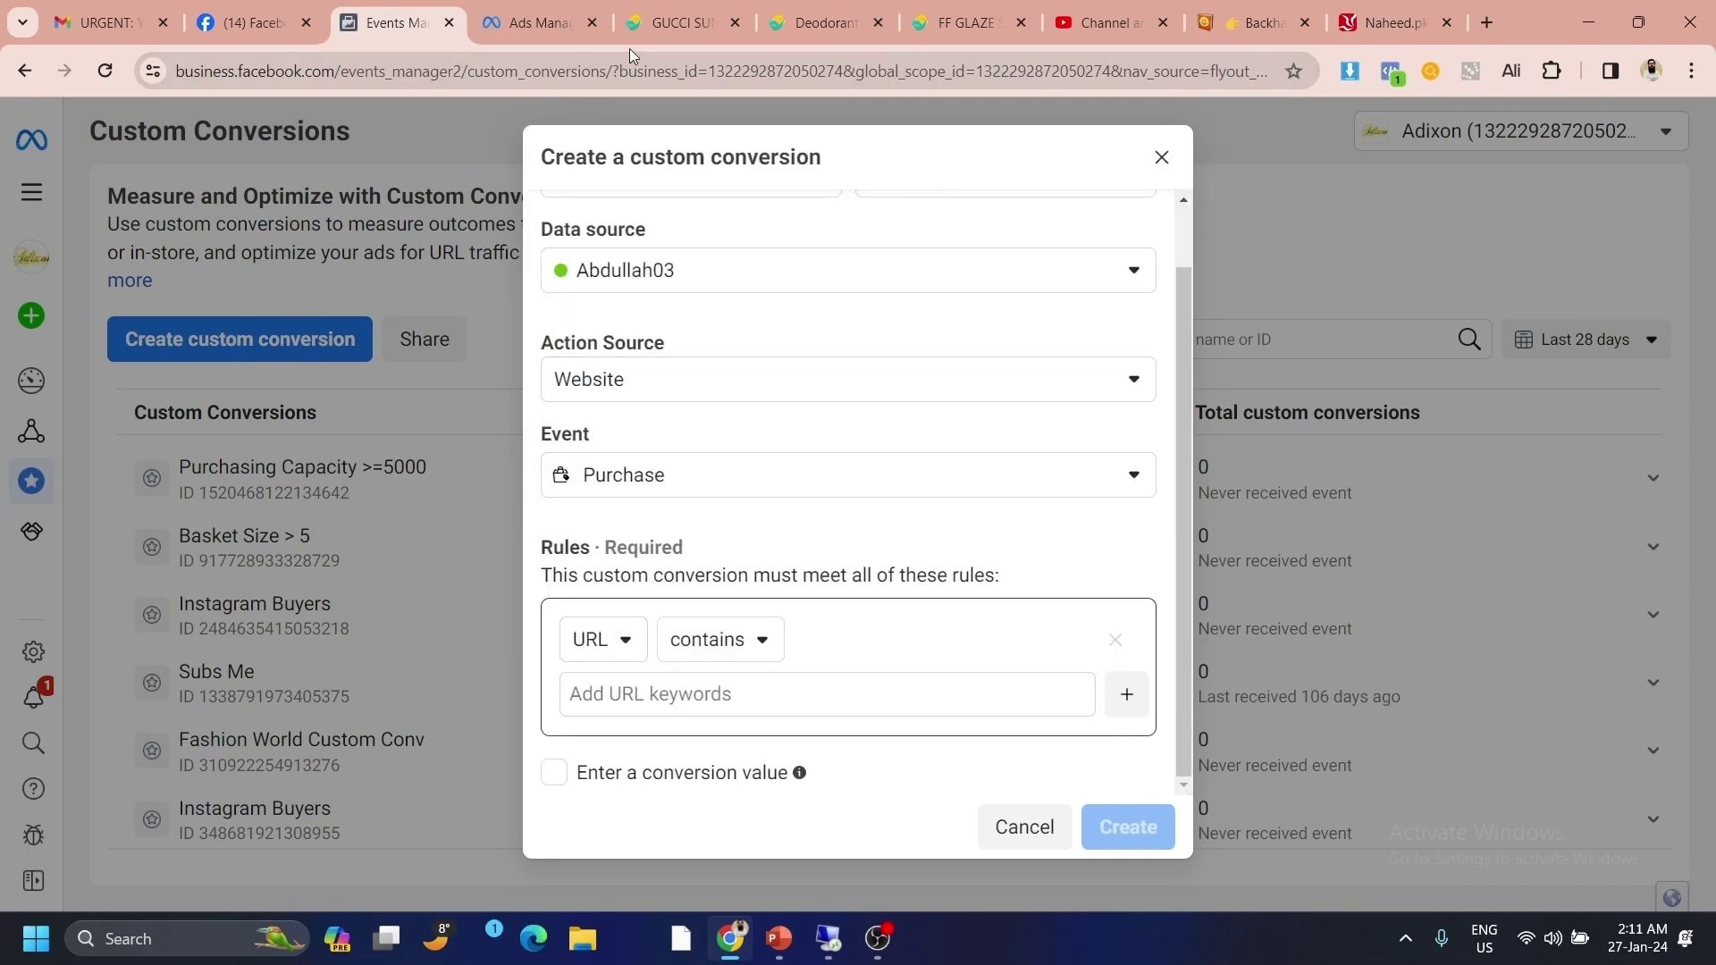
left_click(640, 29)
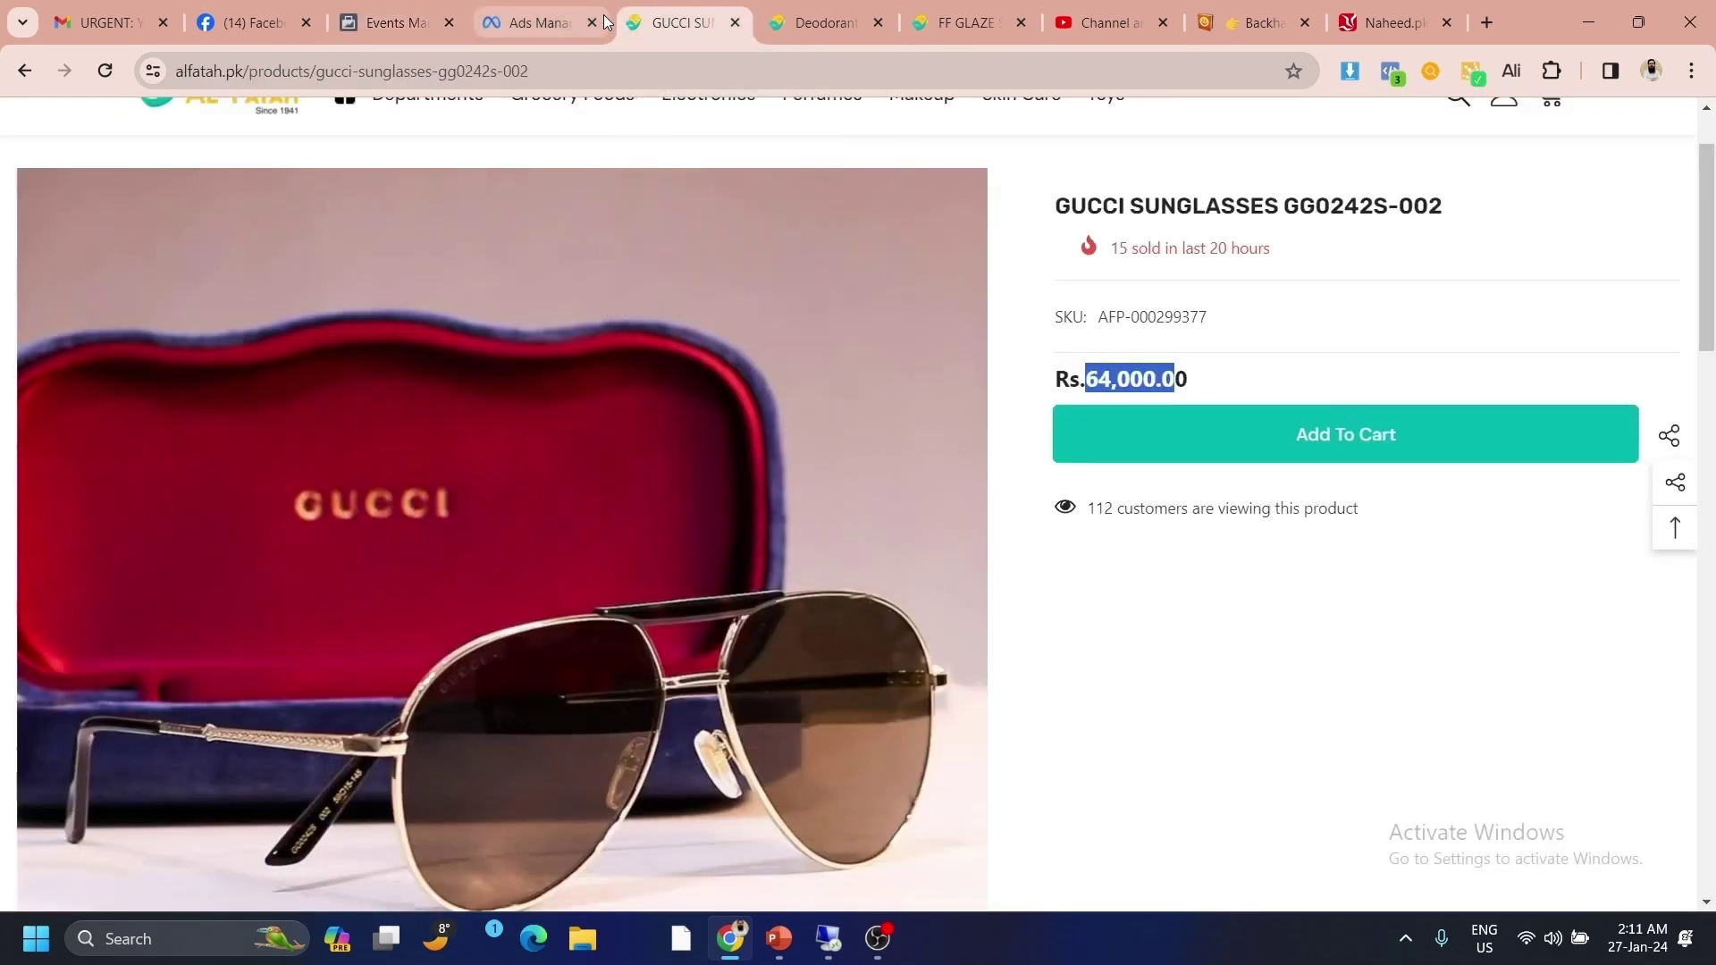
left_click(498, 67)
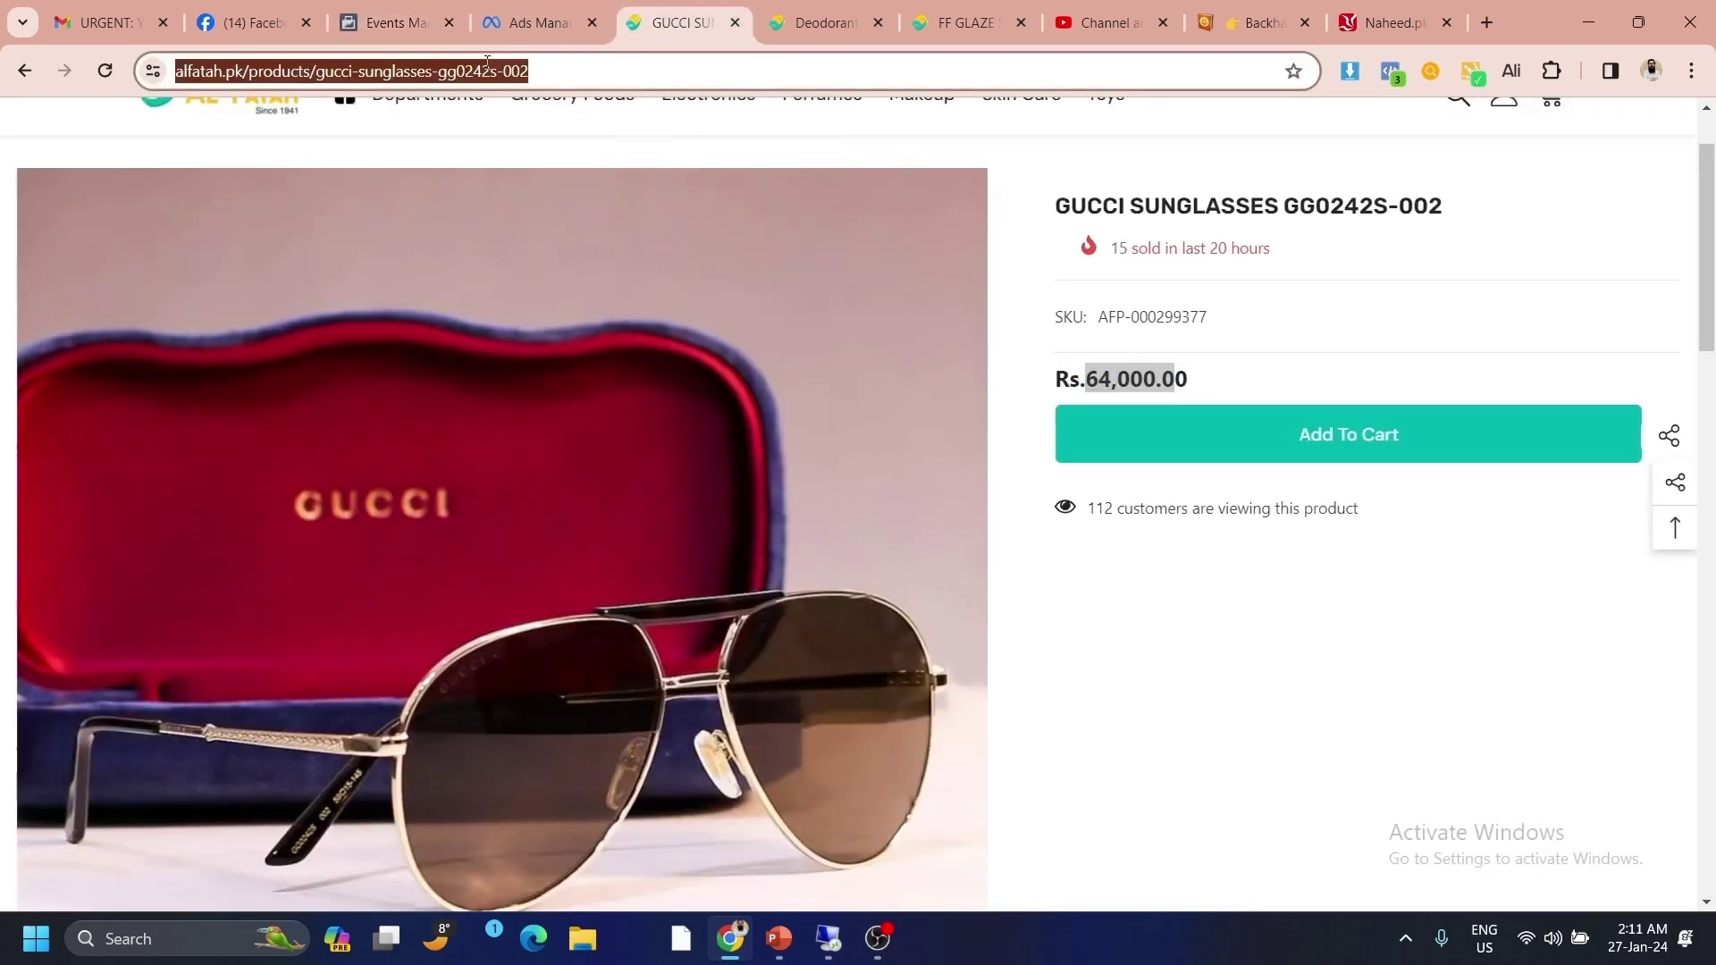
left_click(384, 25)
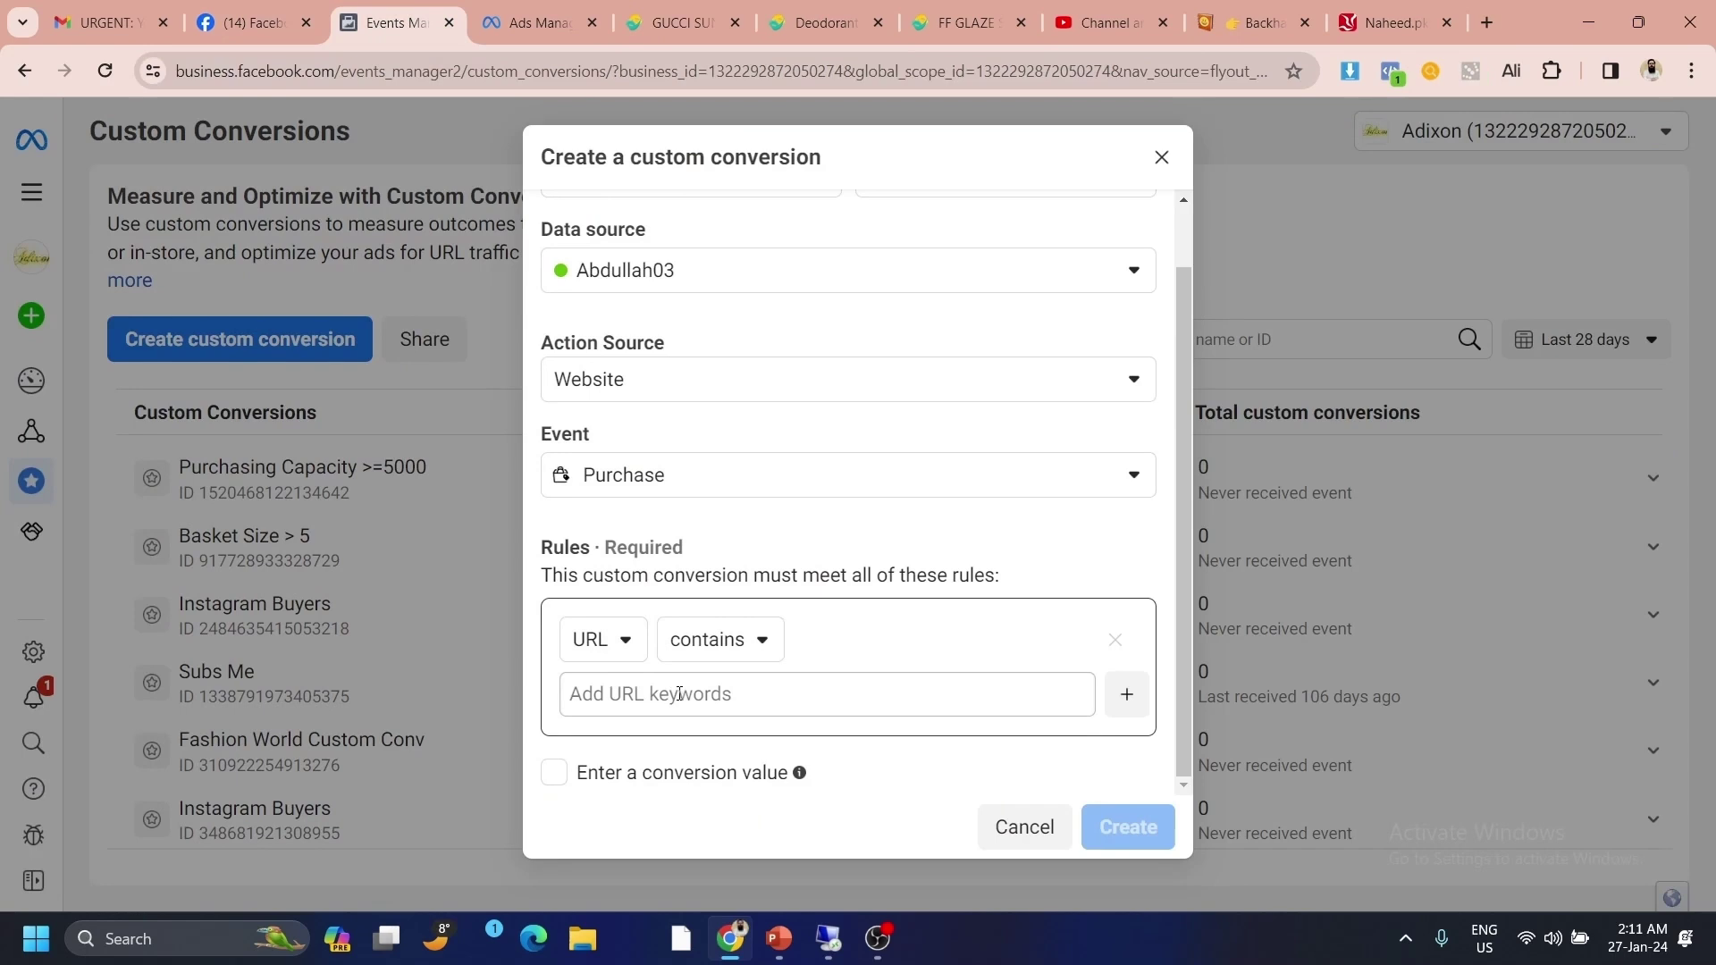
left_click(764, 641)
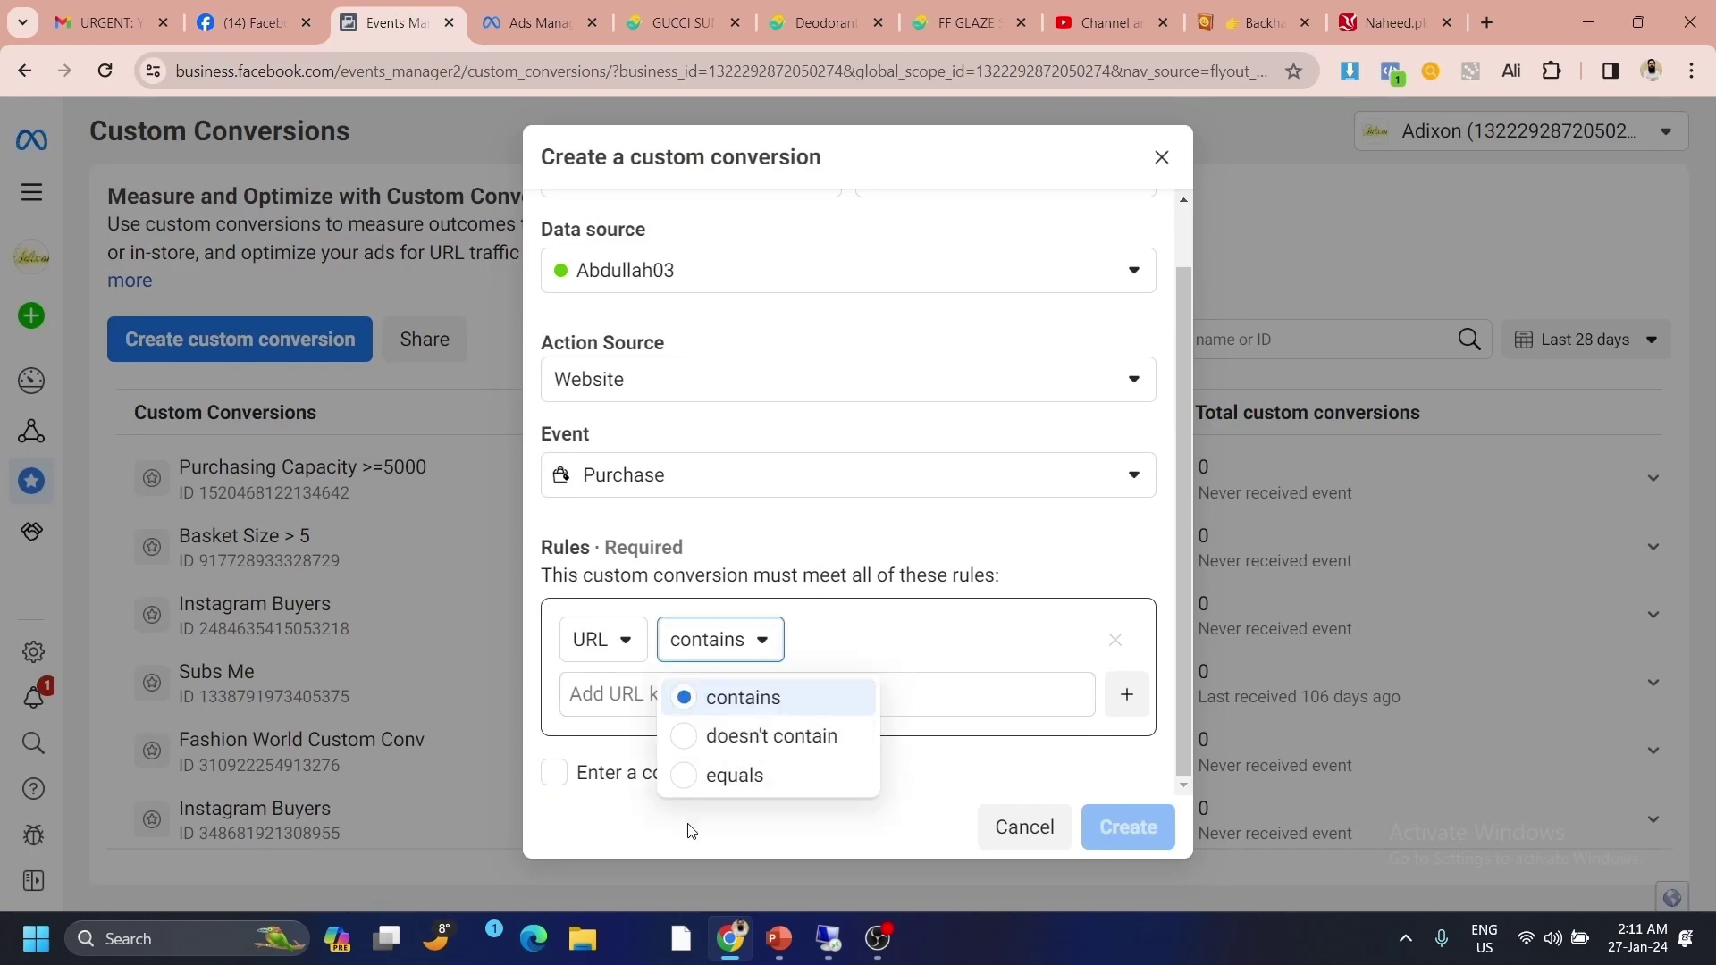
left_click(690, 776)
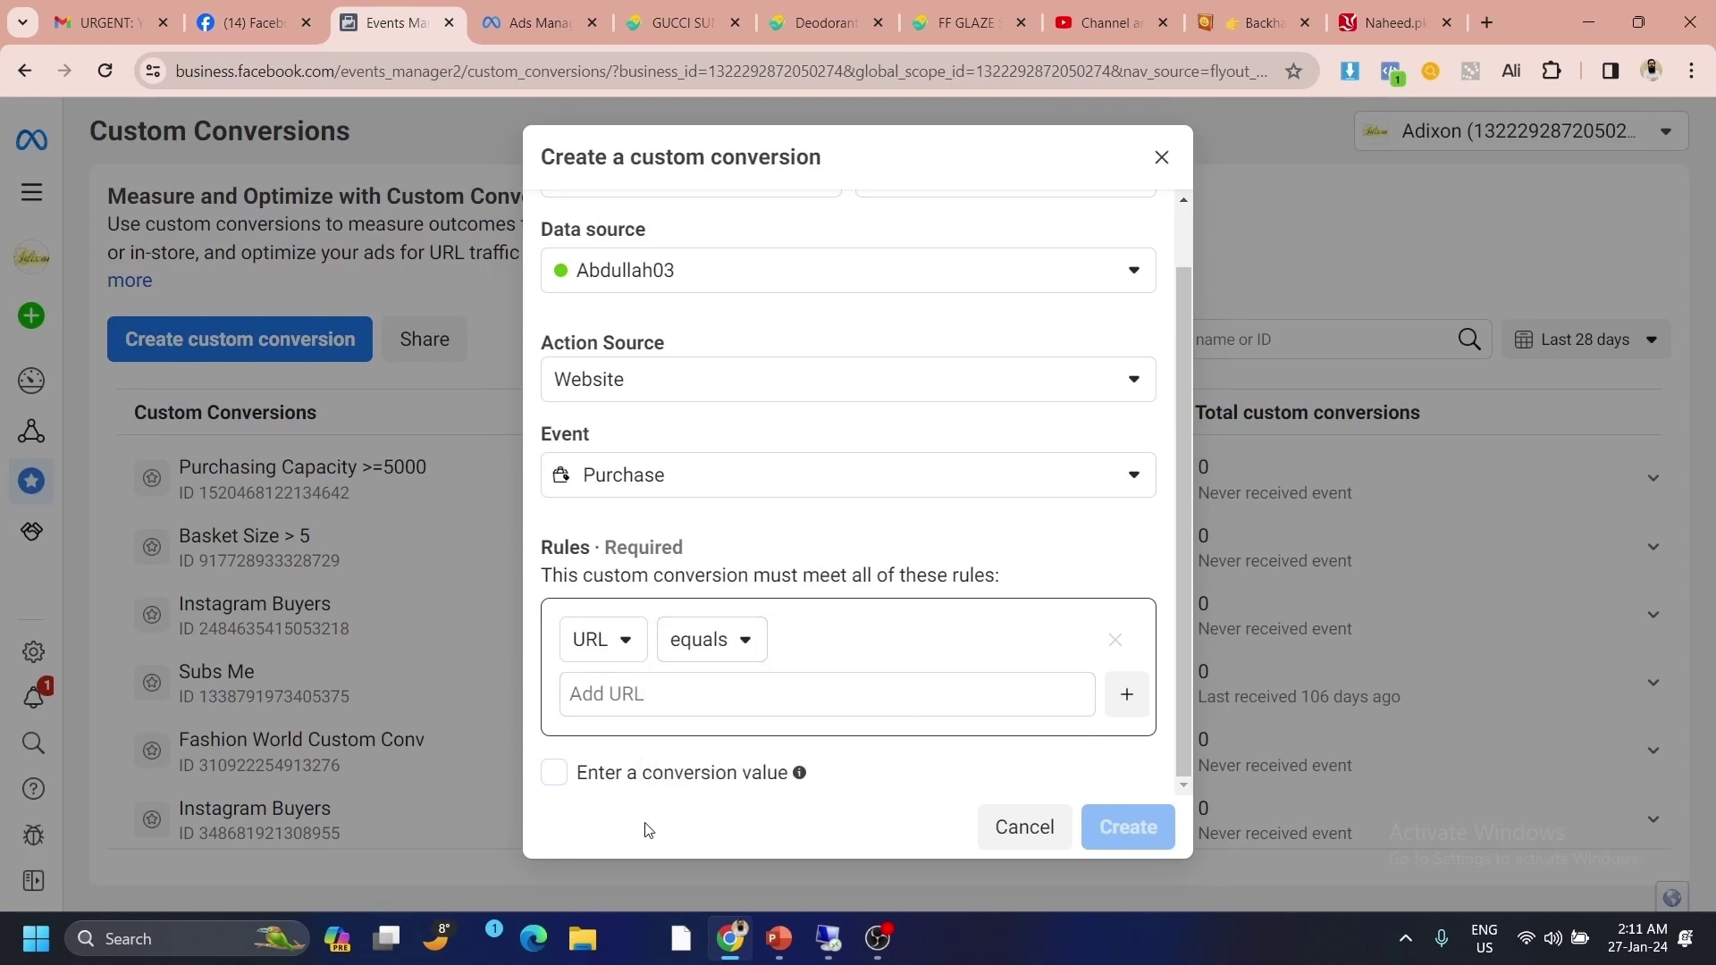
left_click(670, 691)
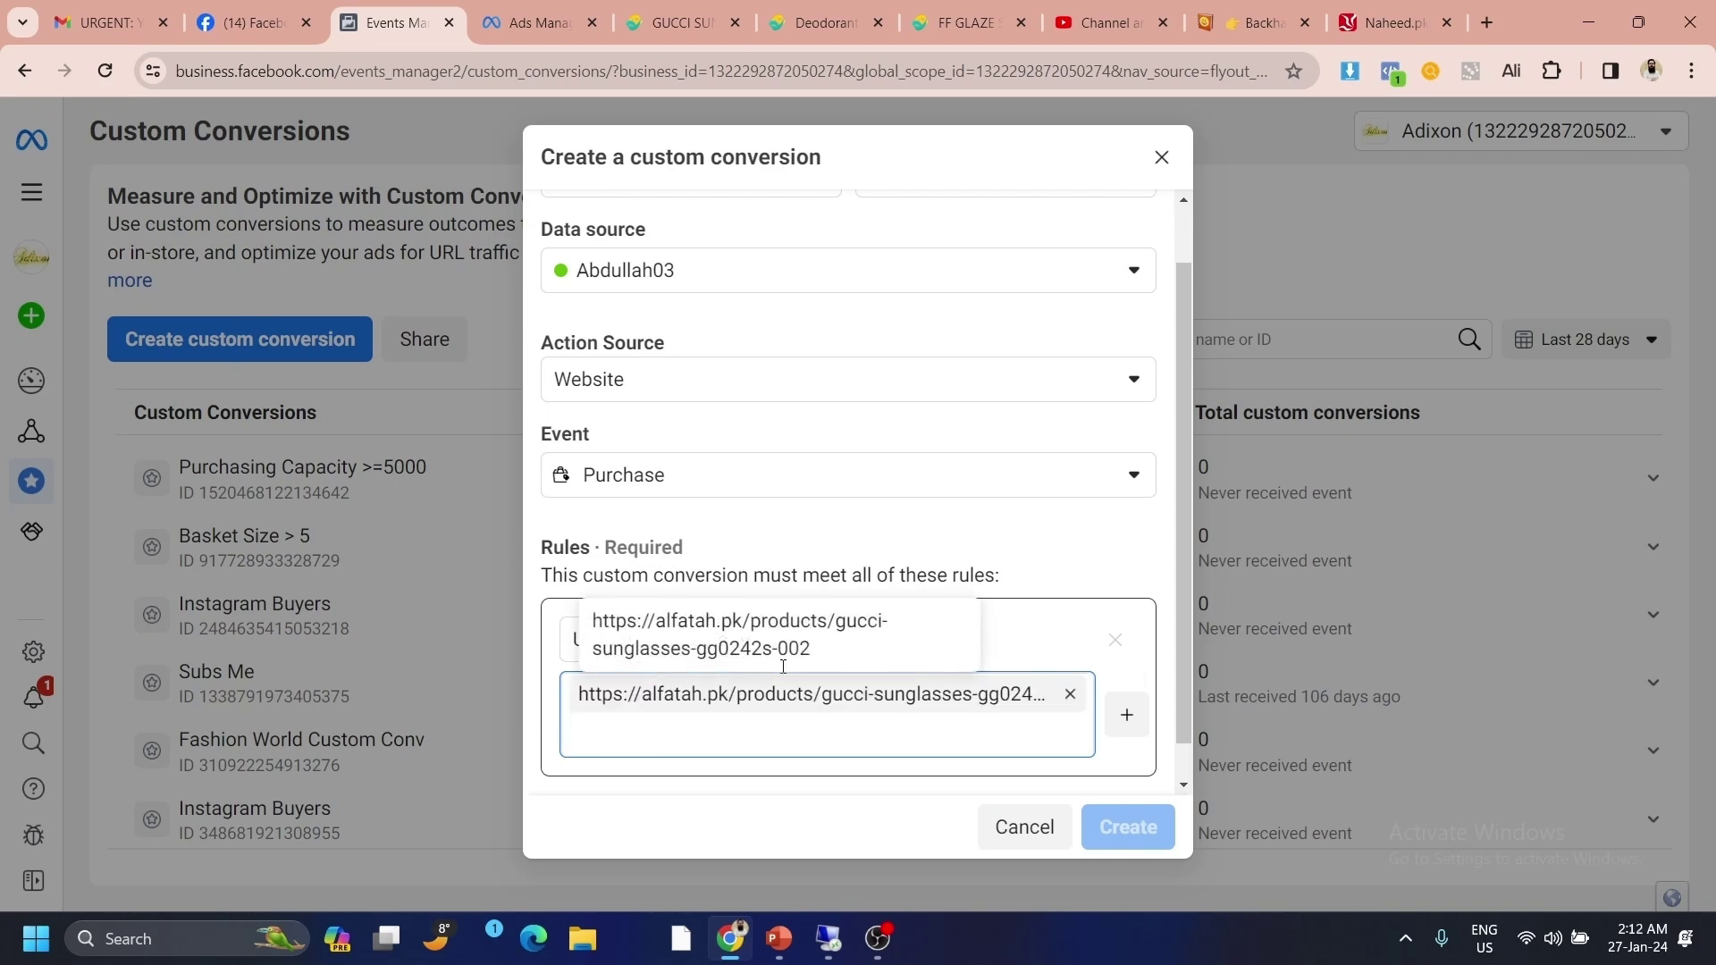
- Name the custom conversion "Gucci Brand" and create it
scroll(880, 444, "up", 1)
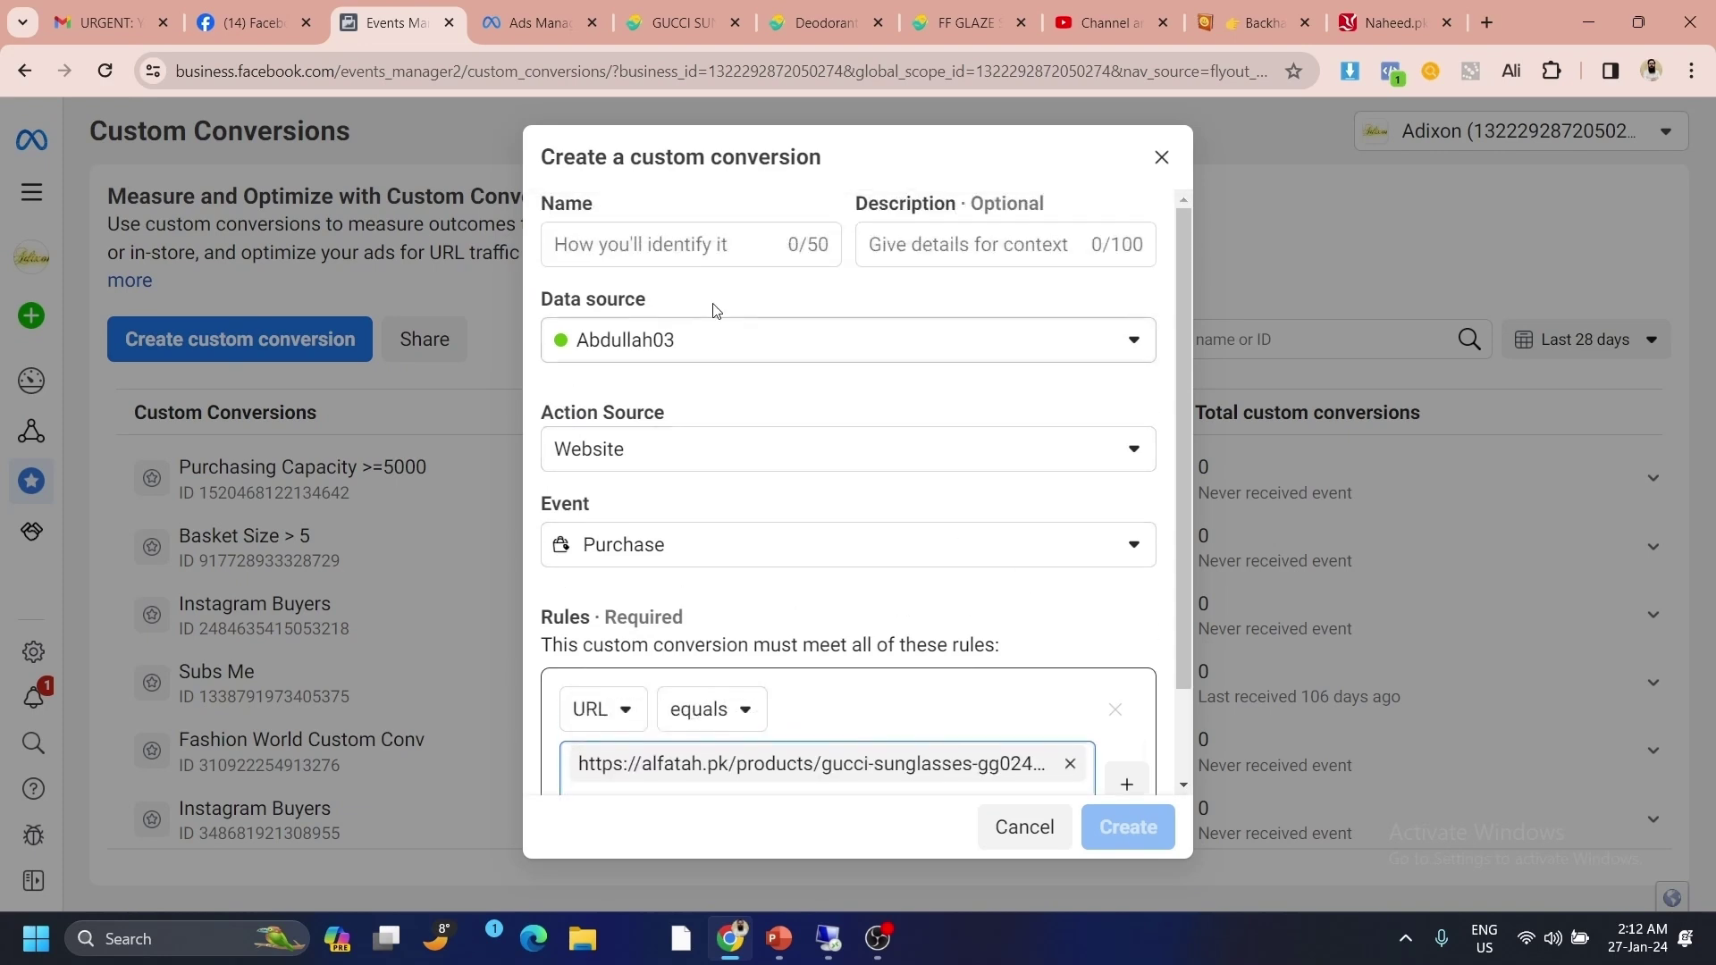
left_click(708, 242)
type("Gucci Brand")
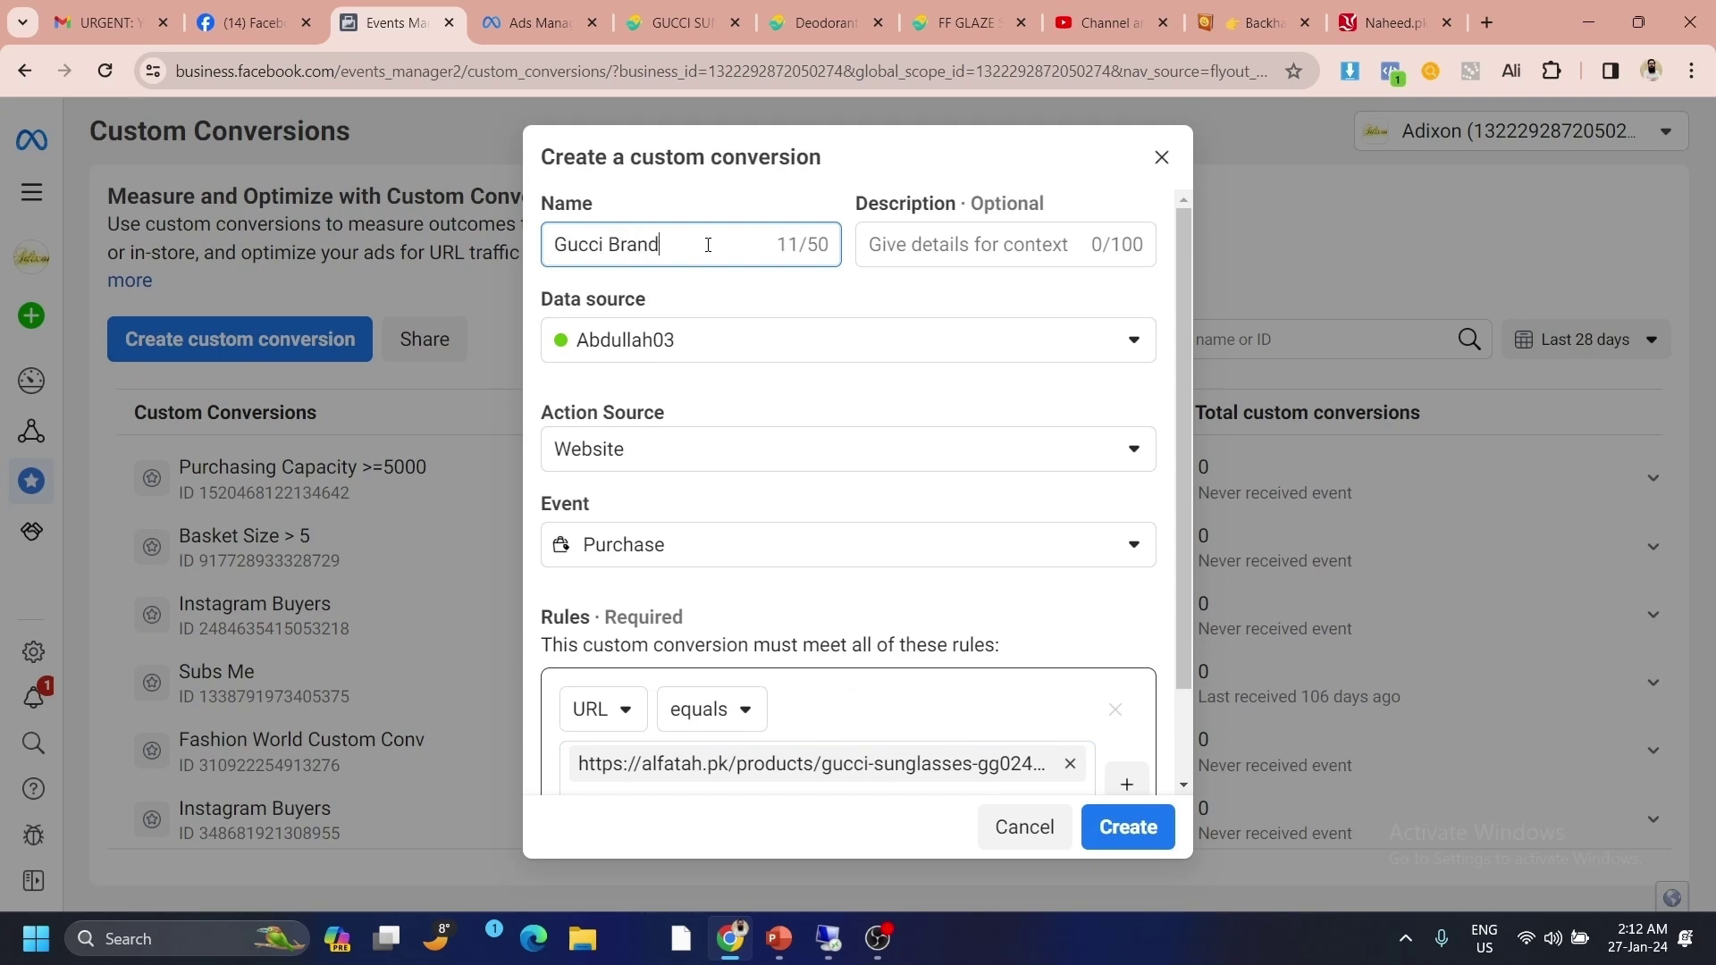
scroll(1158, 740, "down", 1)
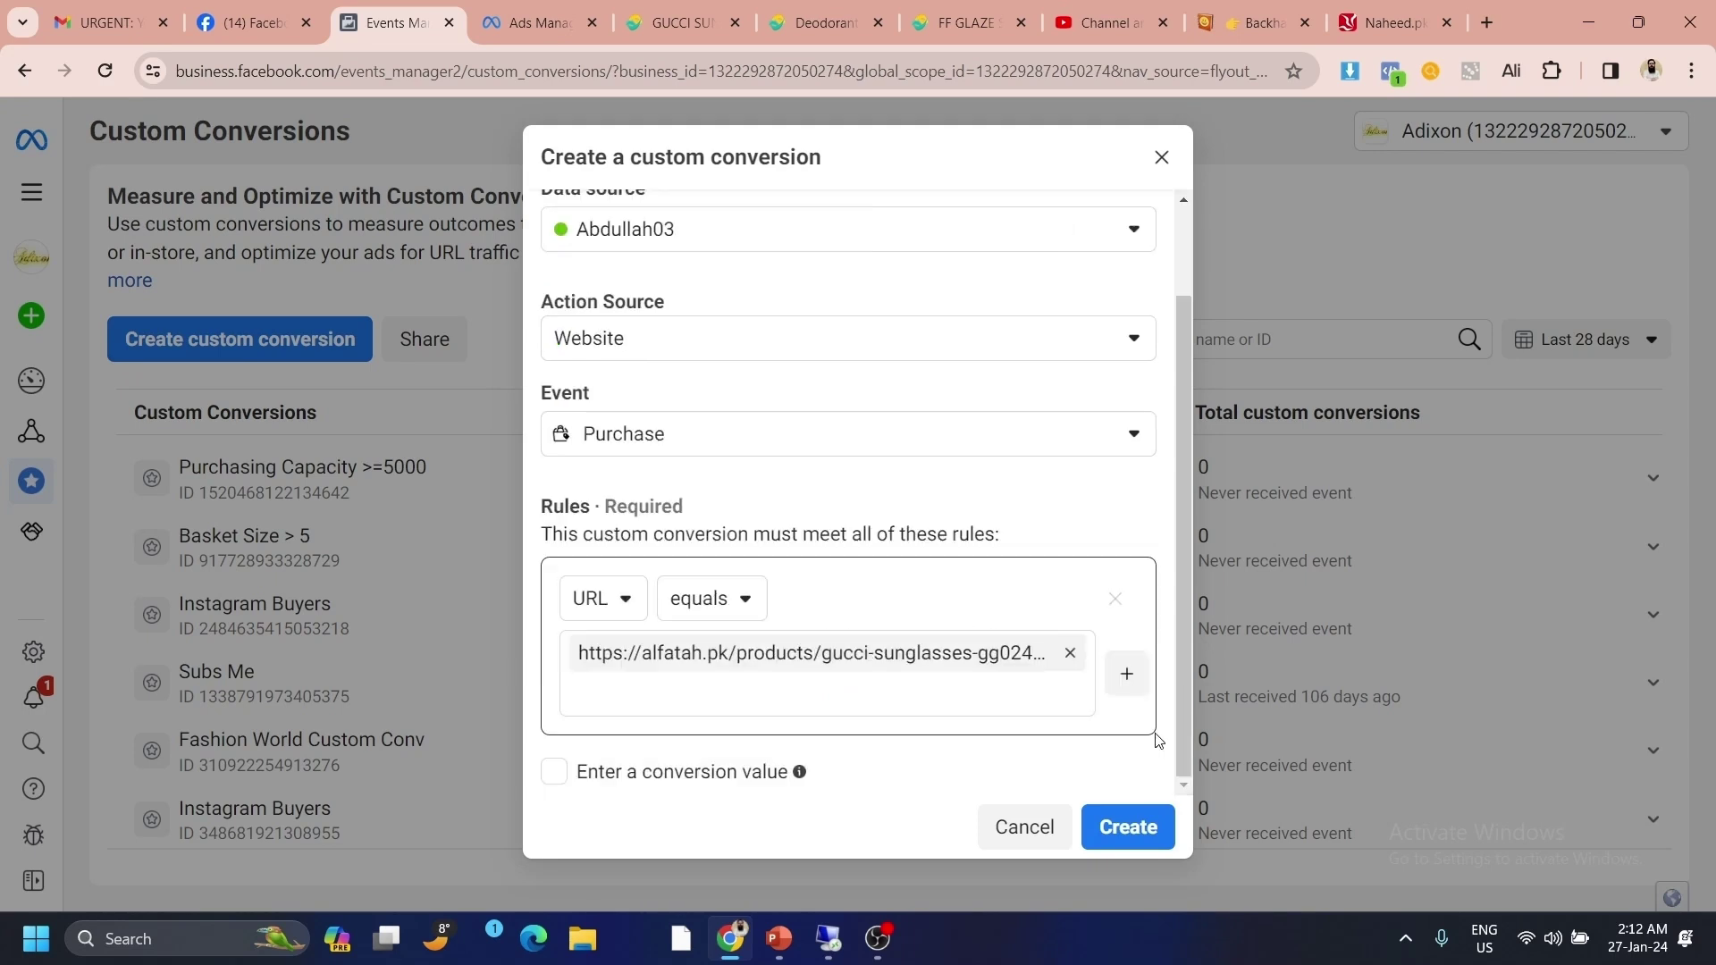
left_click(1124, 829)
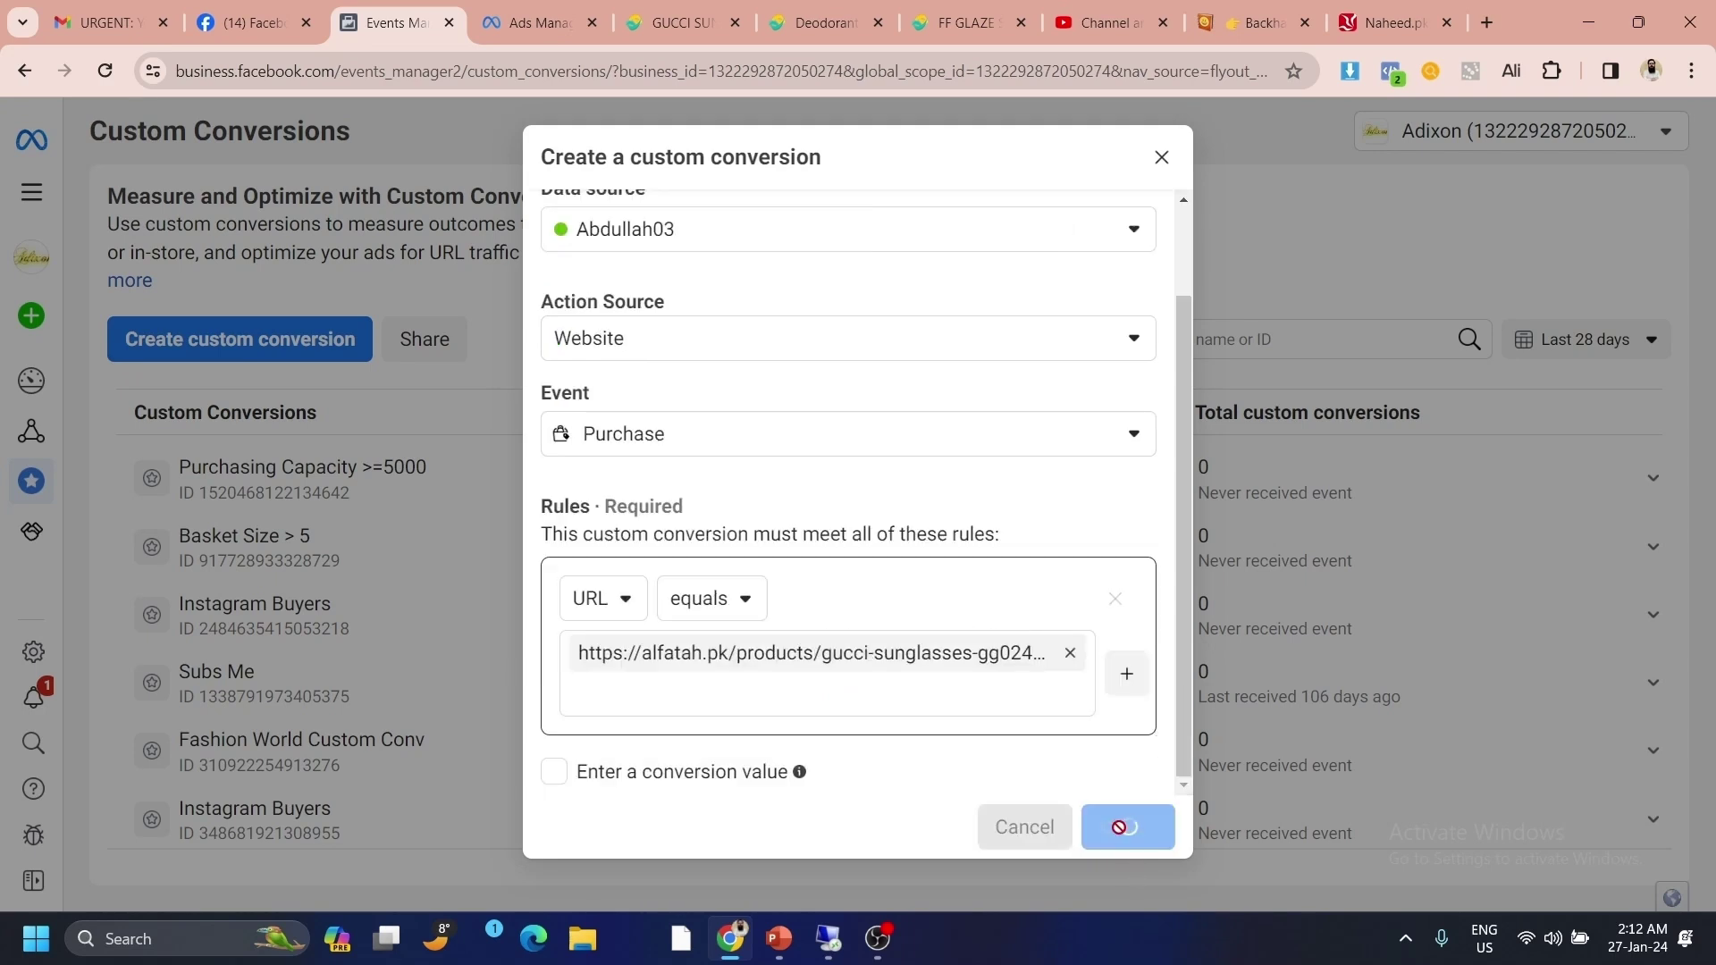
- Close the finished custom conversion dialog and reload the Gucci sunglasses product page on Al-Fatah
left_click(1147, 497)
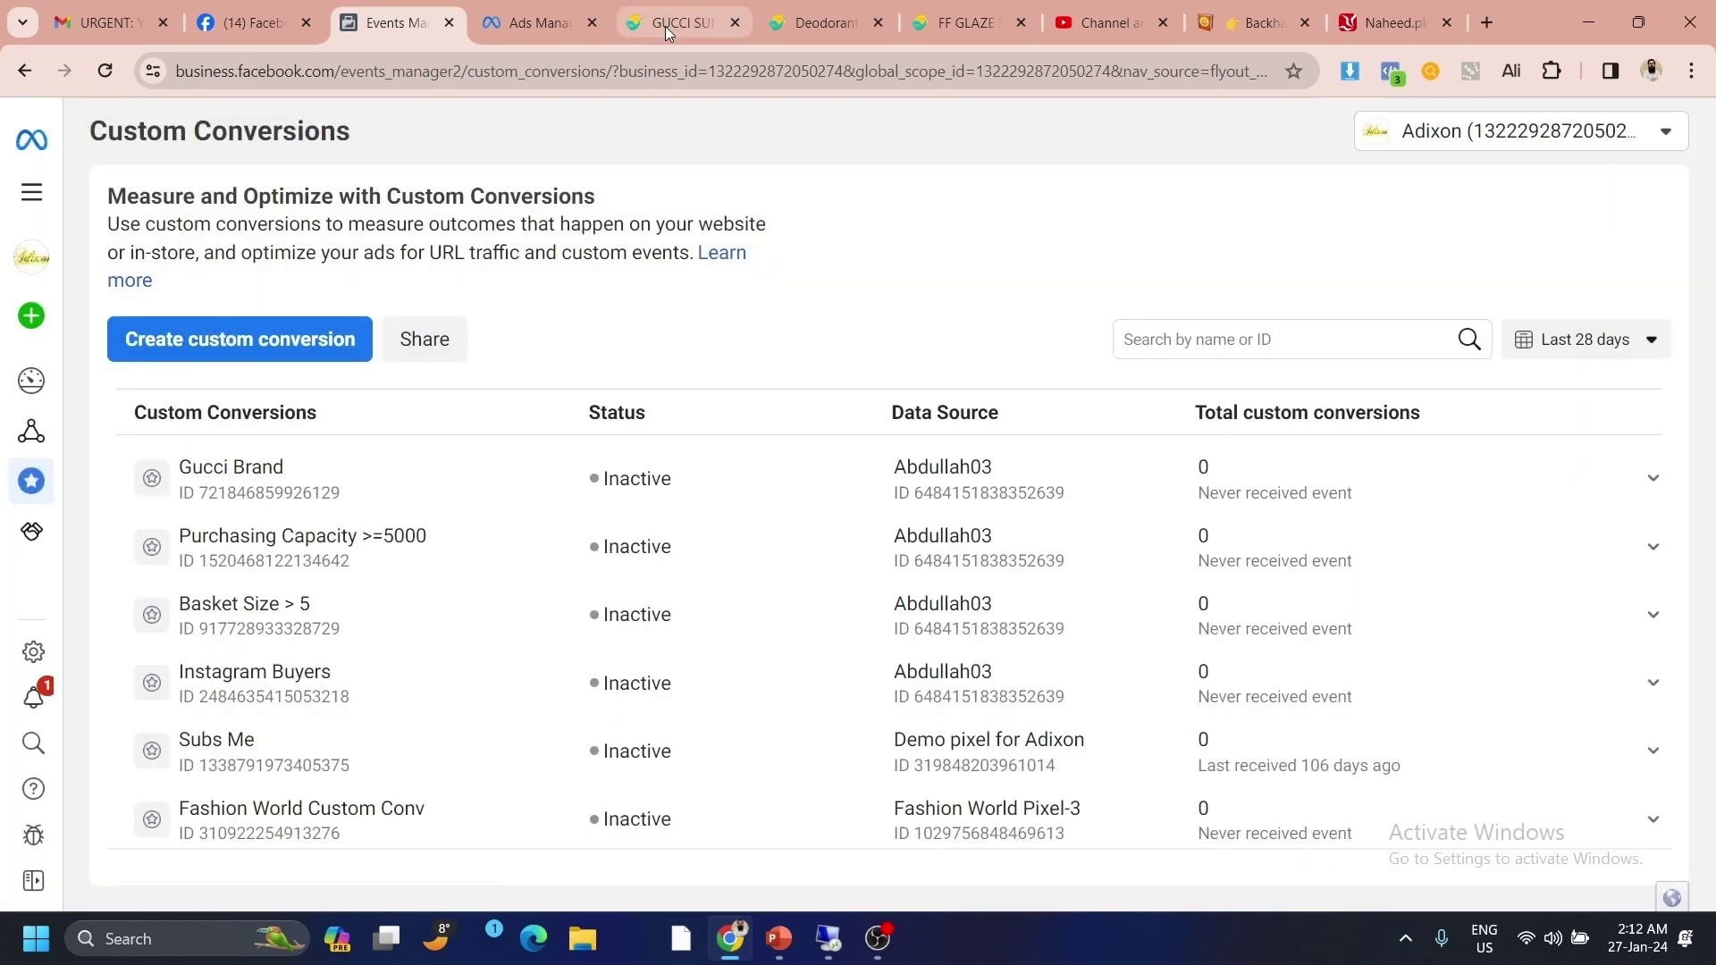
left_click(665, 23)
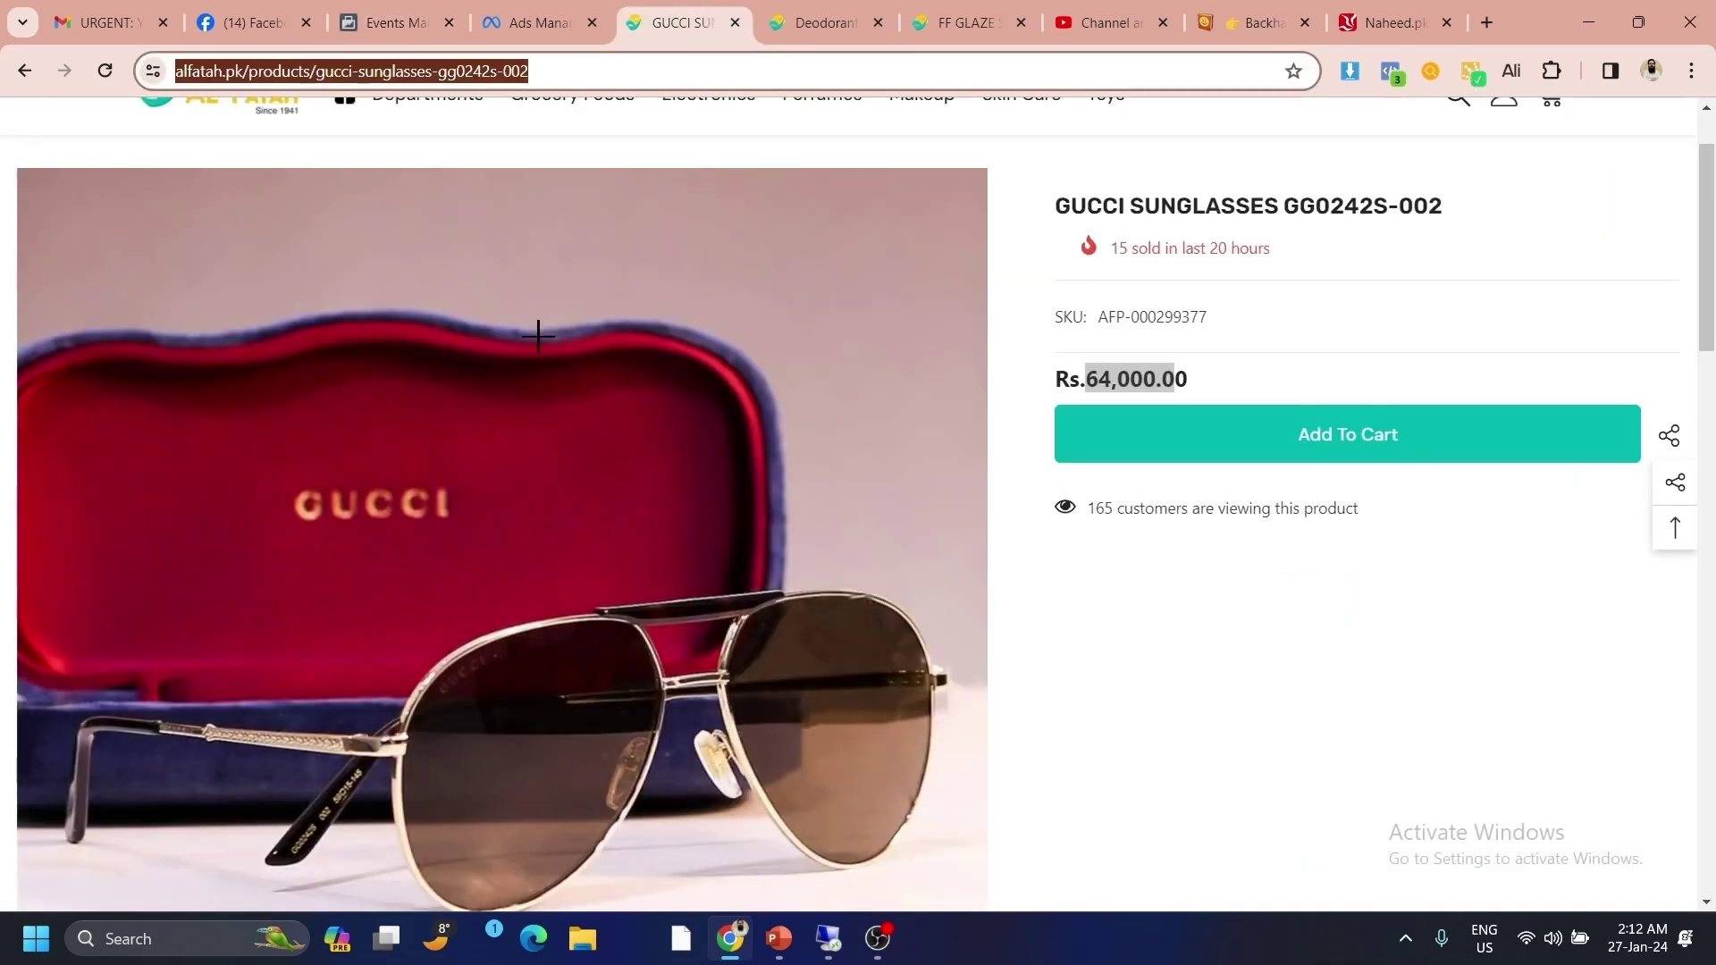
scroll(525, 367, "up", 2)
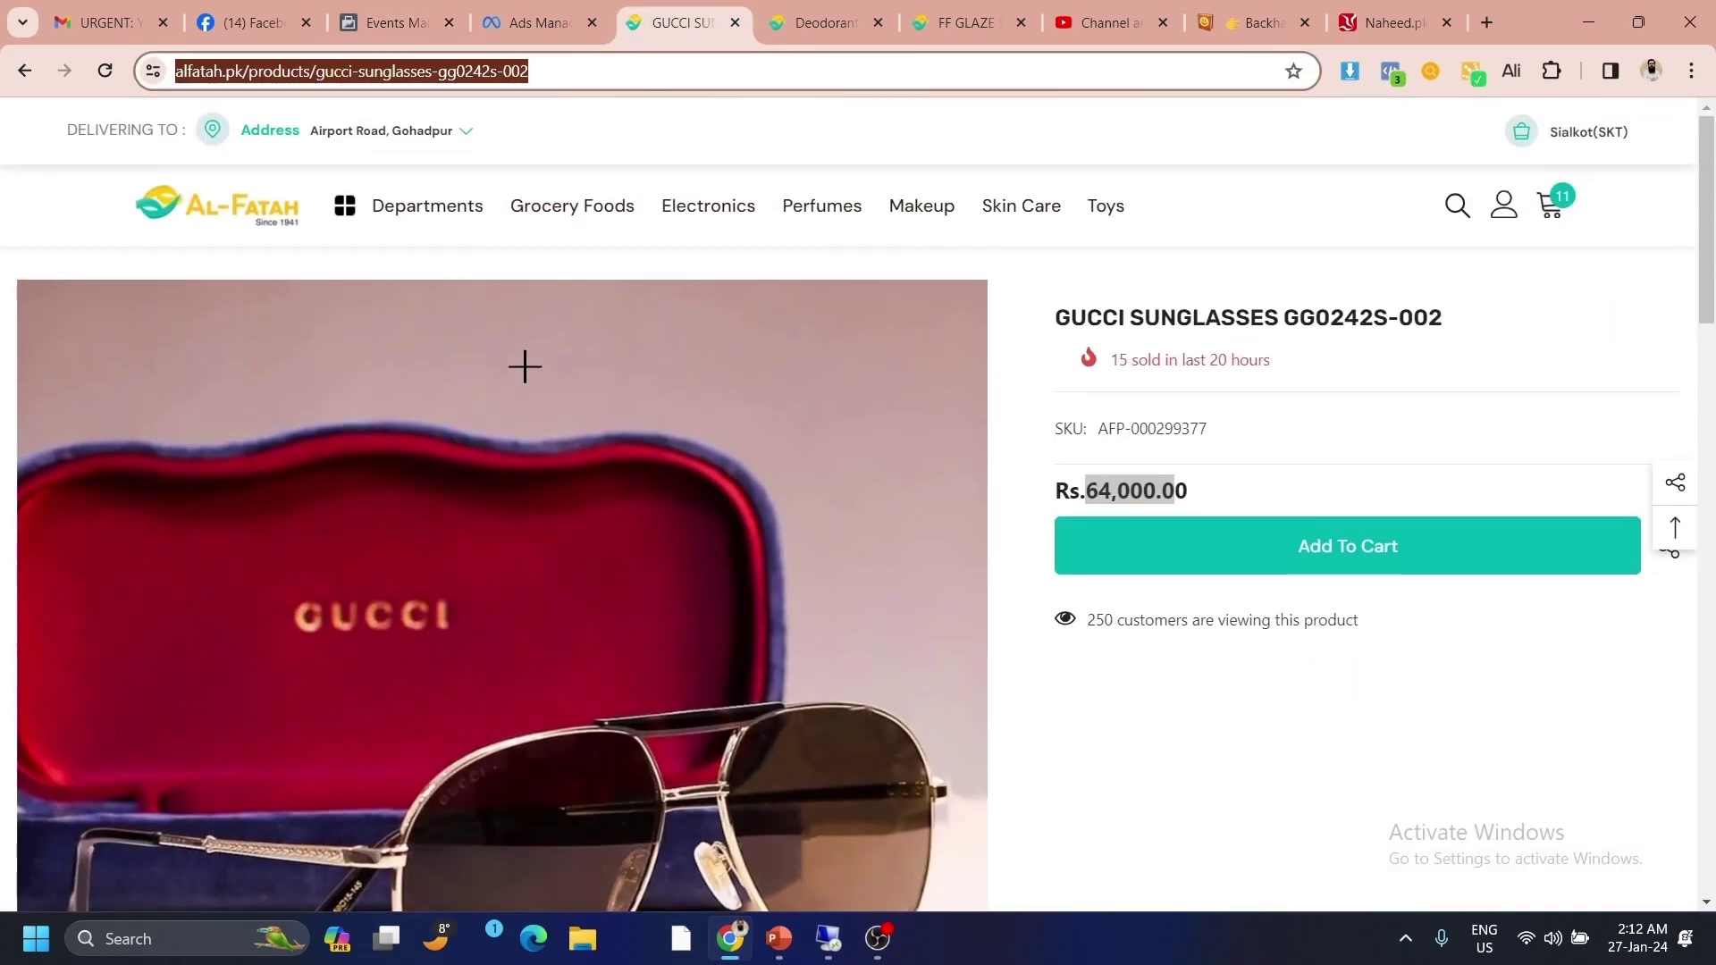
scroll(527, 365, "down", 2)
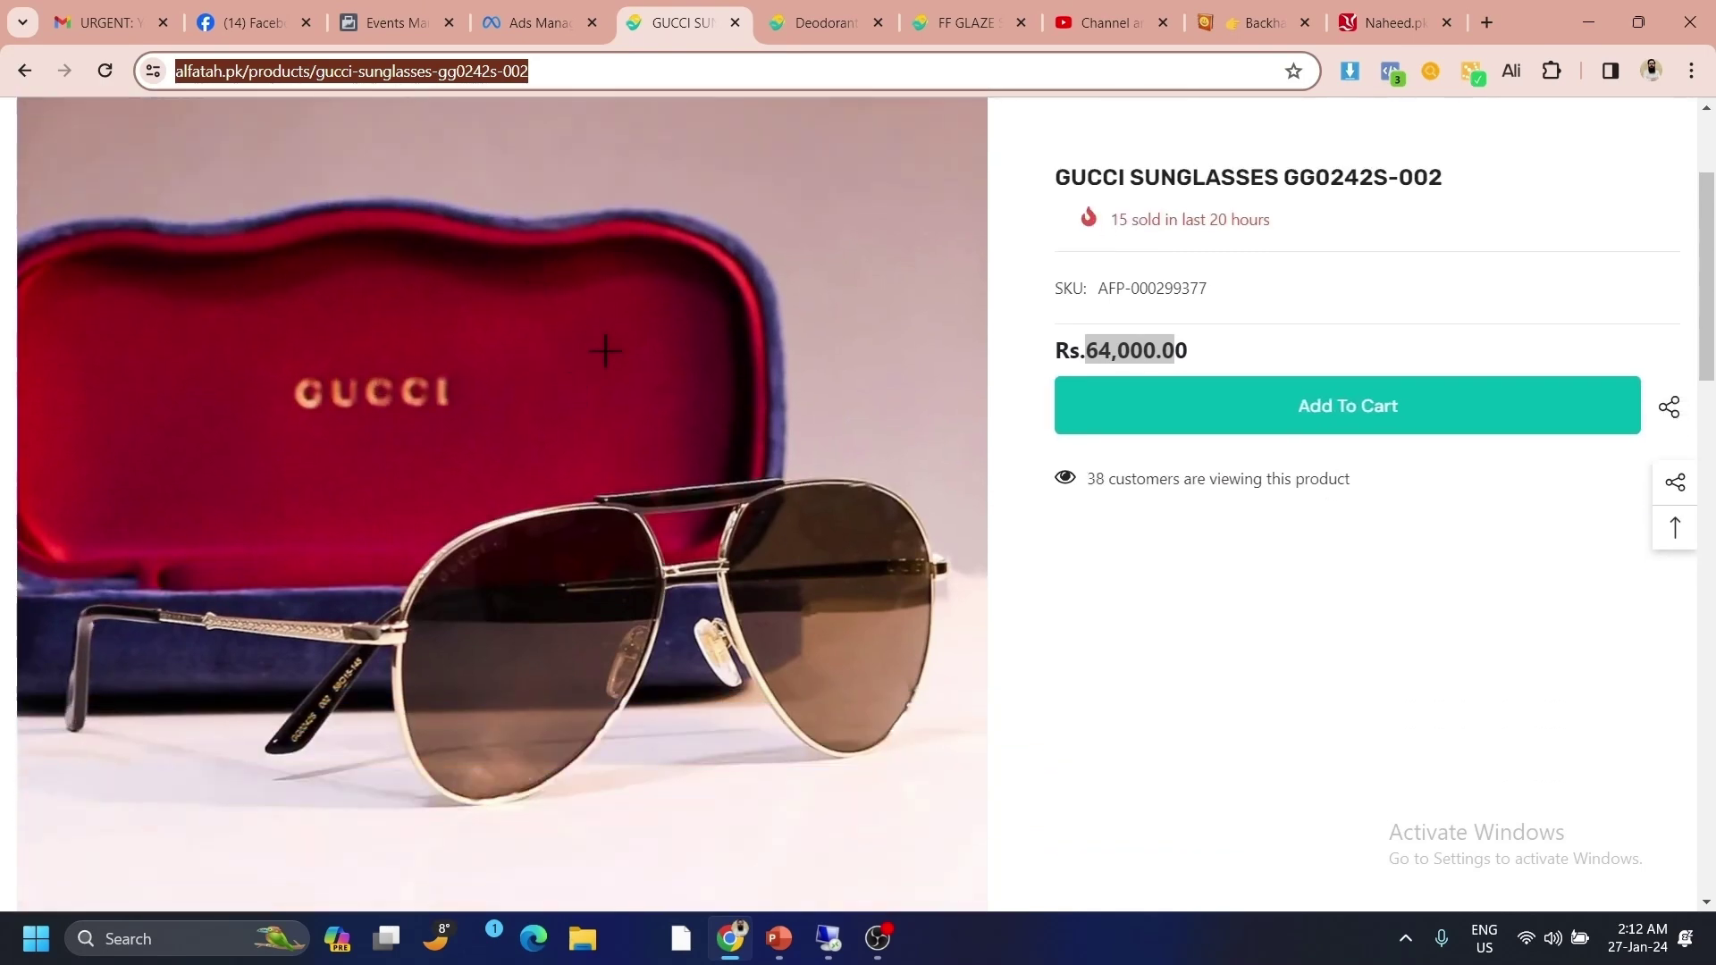
key("Return")
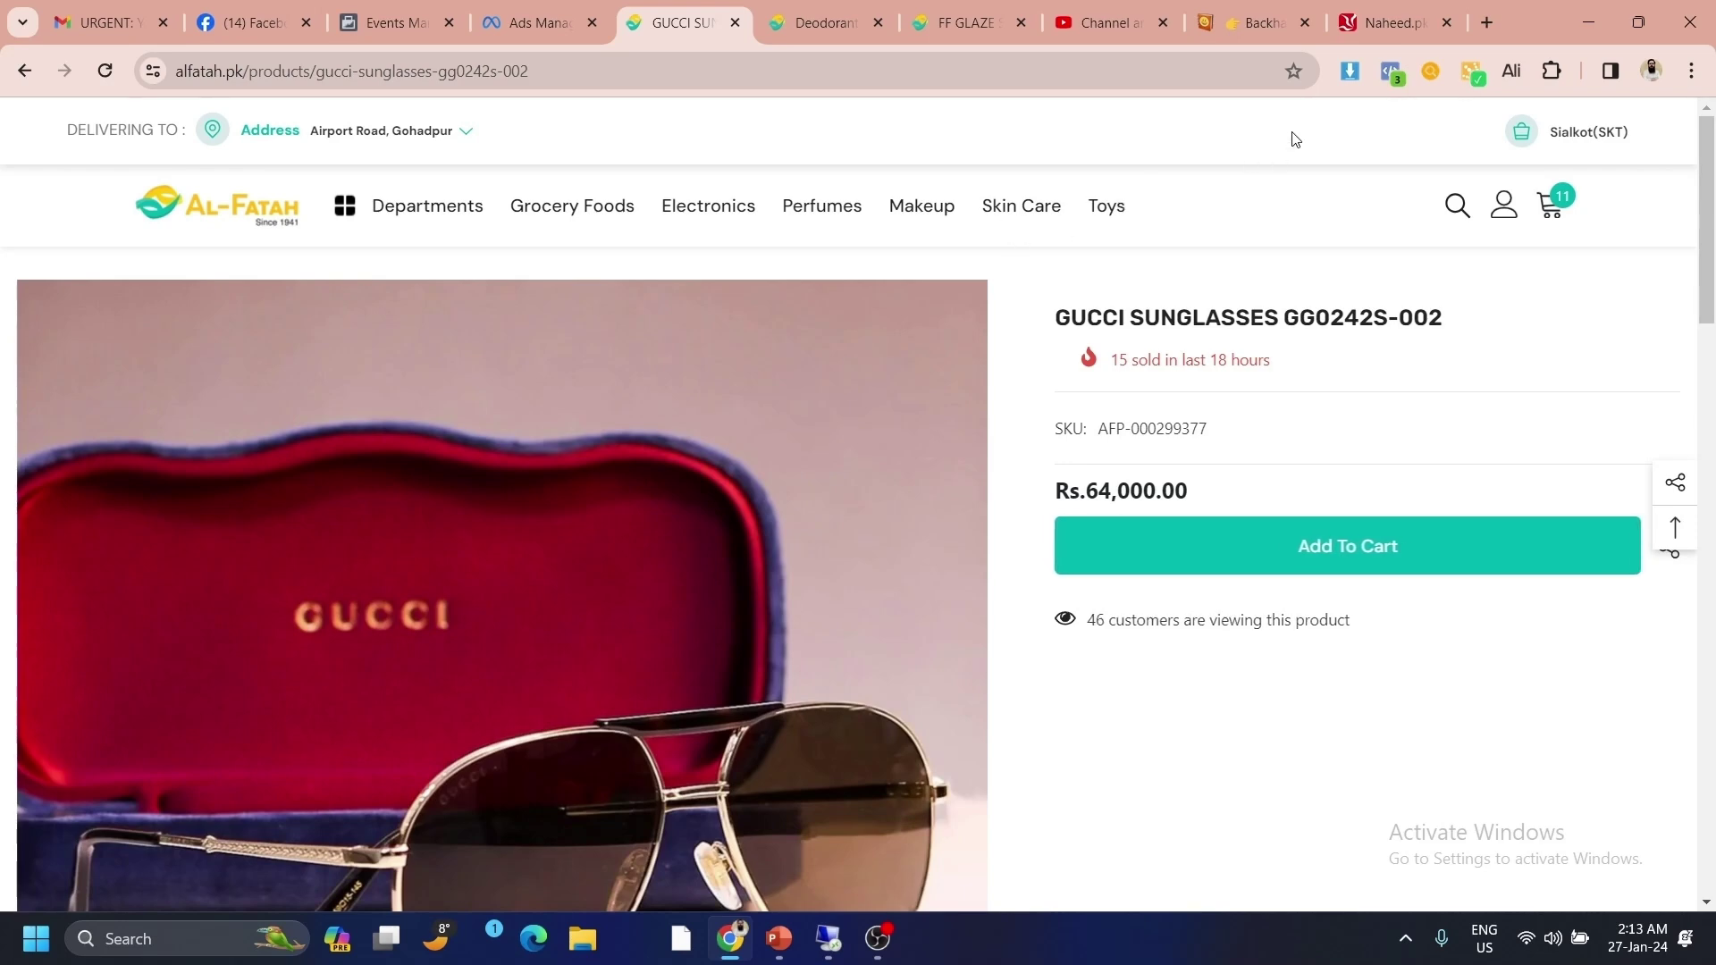
- Show the ViewContent event's parameters in Meta Pixel Helper and copy the product's content_ids value, including its brackets
left_click(1396, 74)
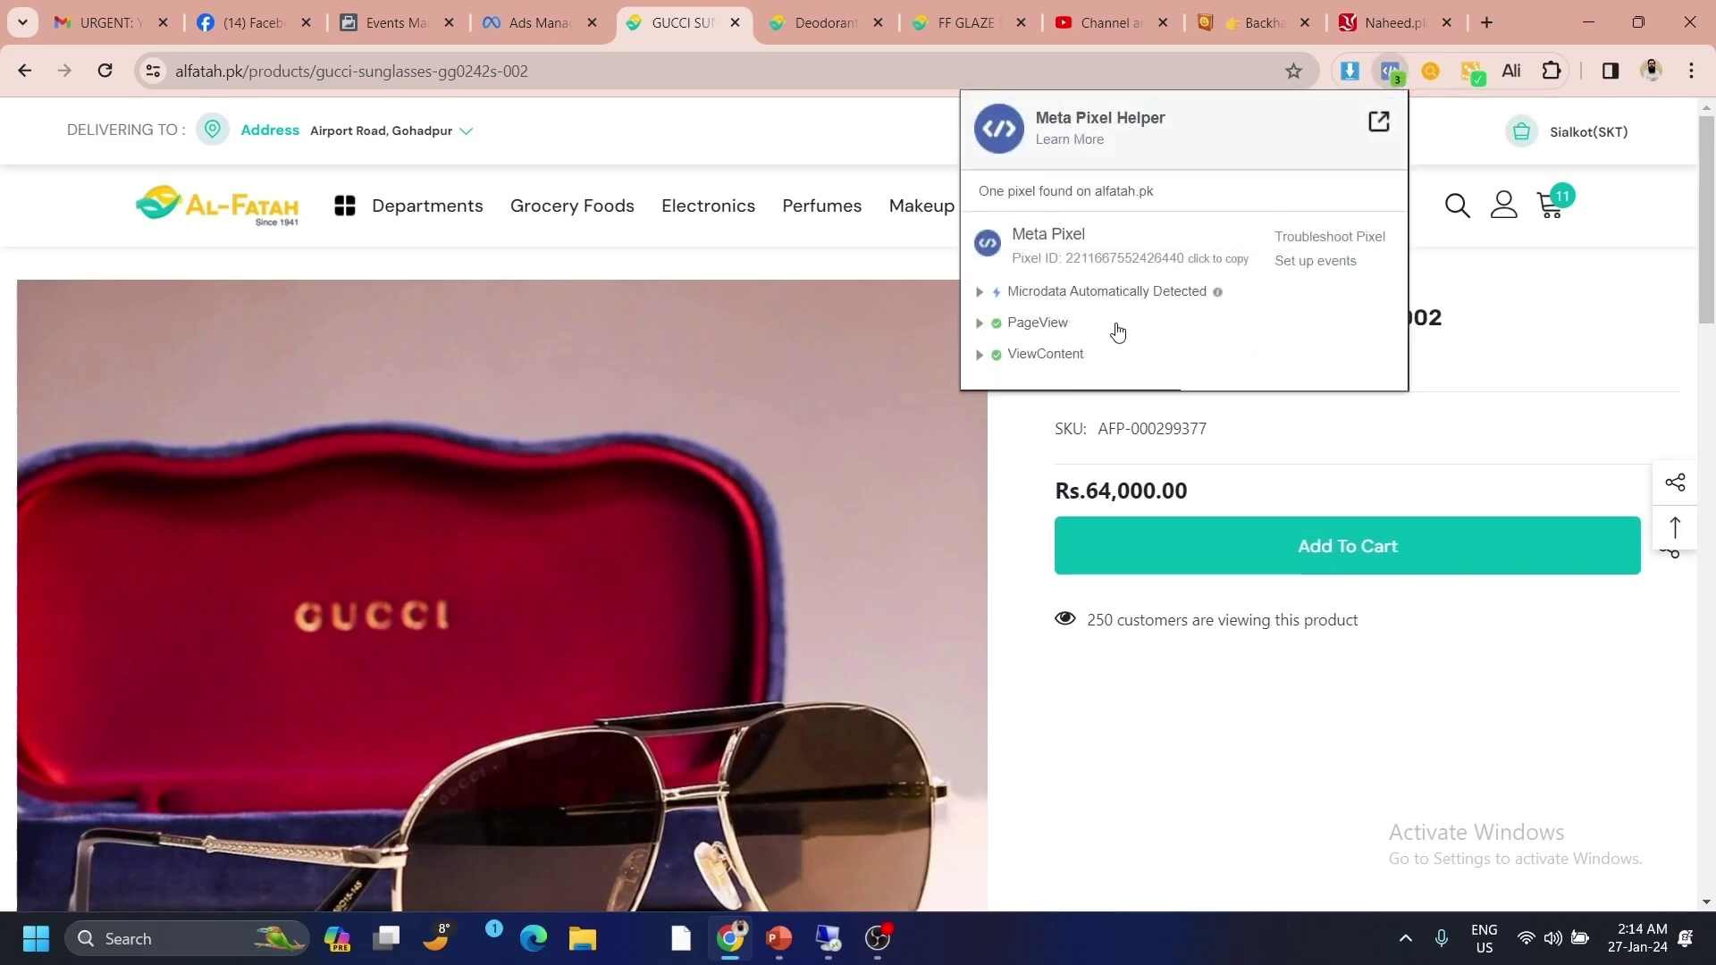
left_click(982, 358)
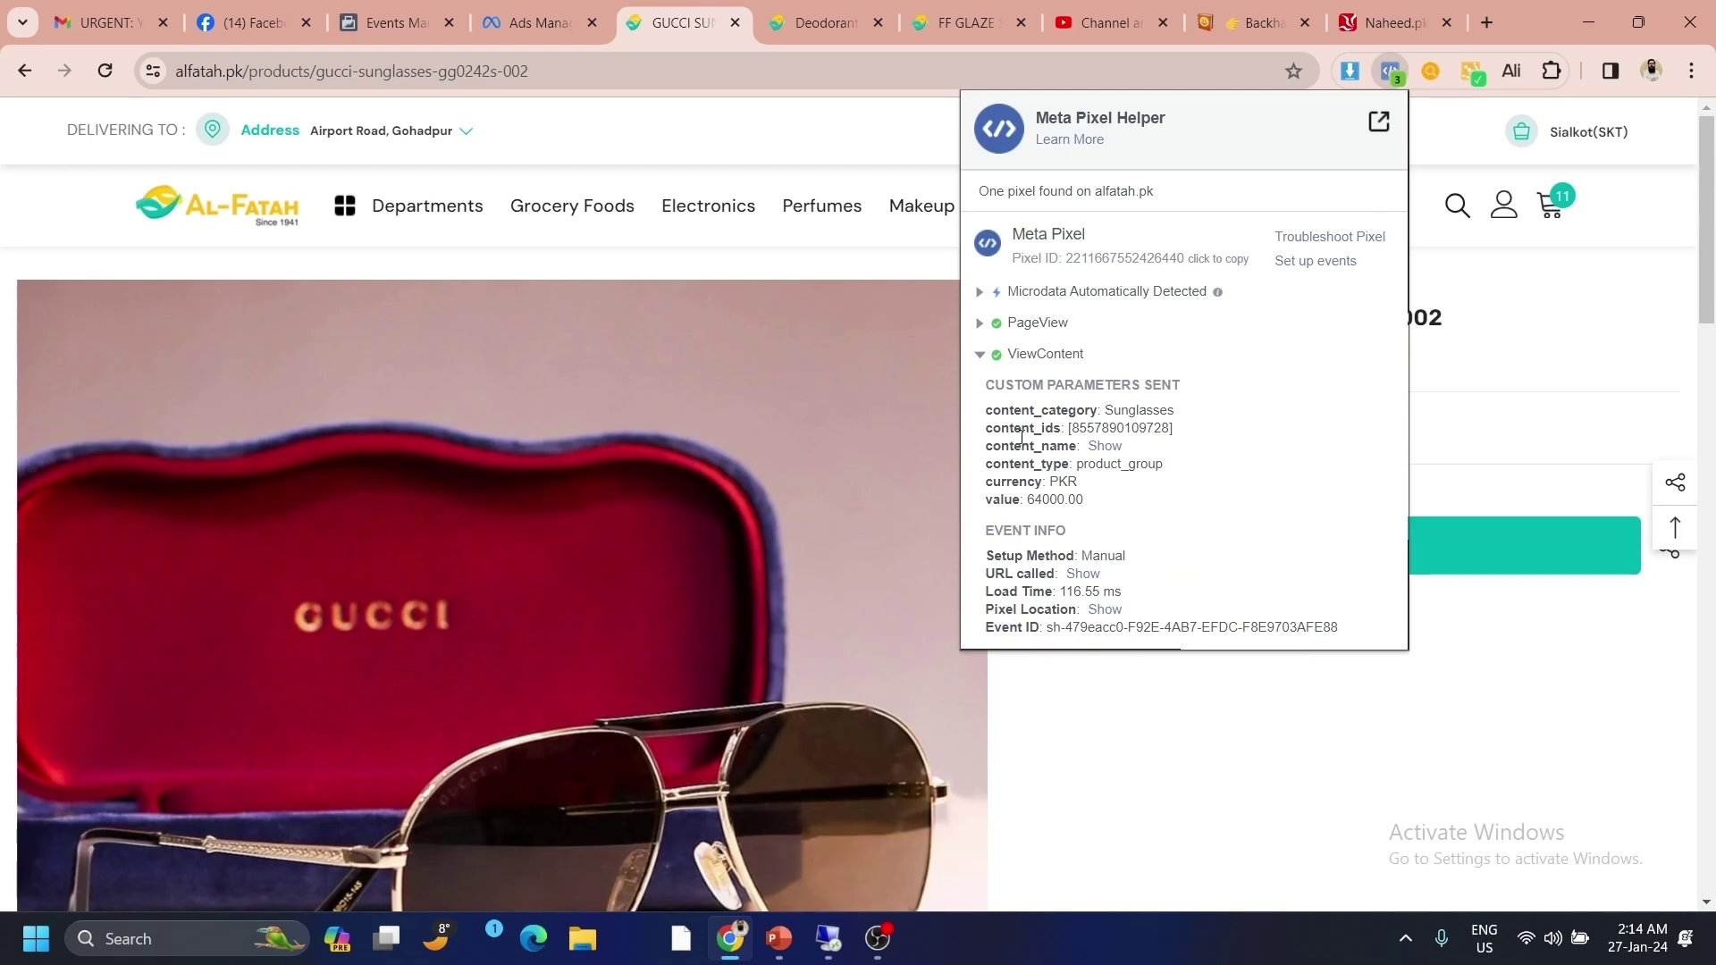
left_click(983, 324)
left_click_drag(988, 430, 1178, 438)
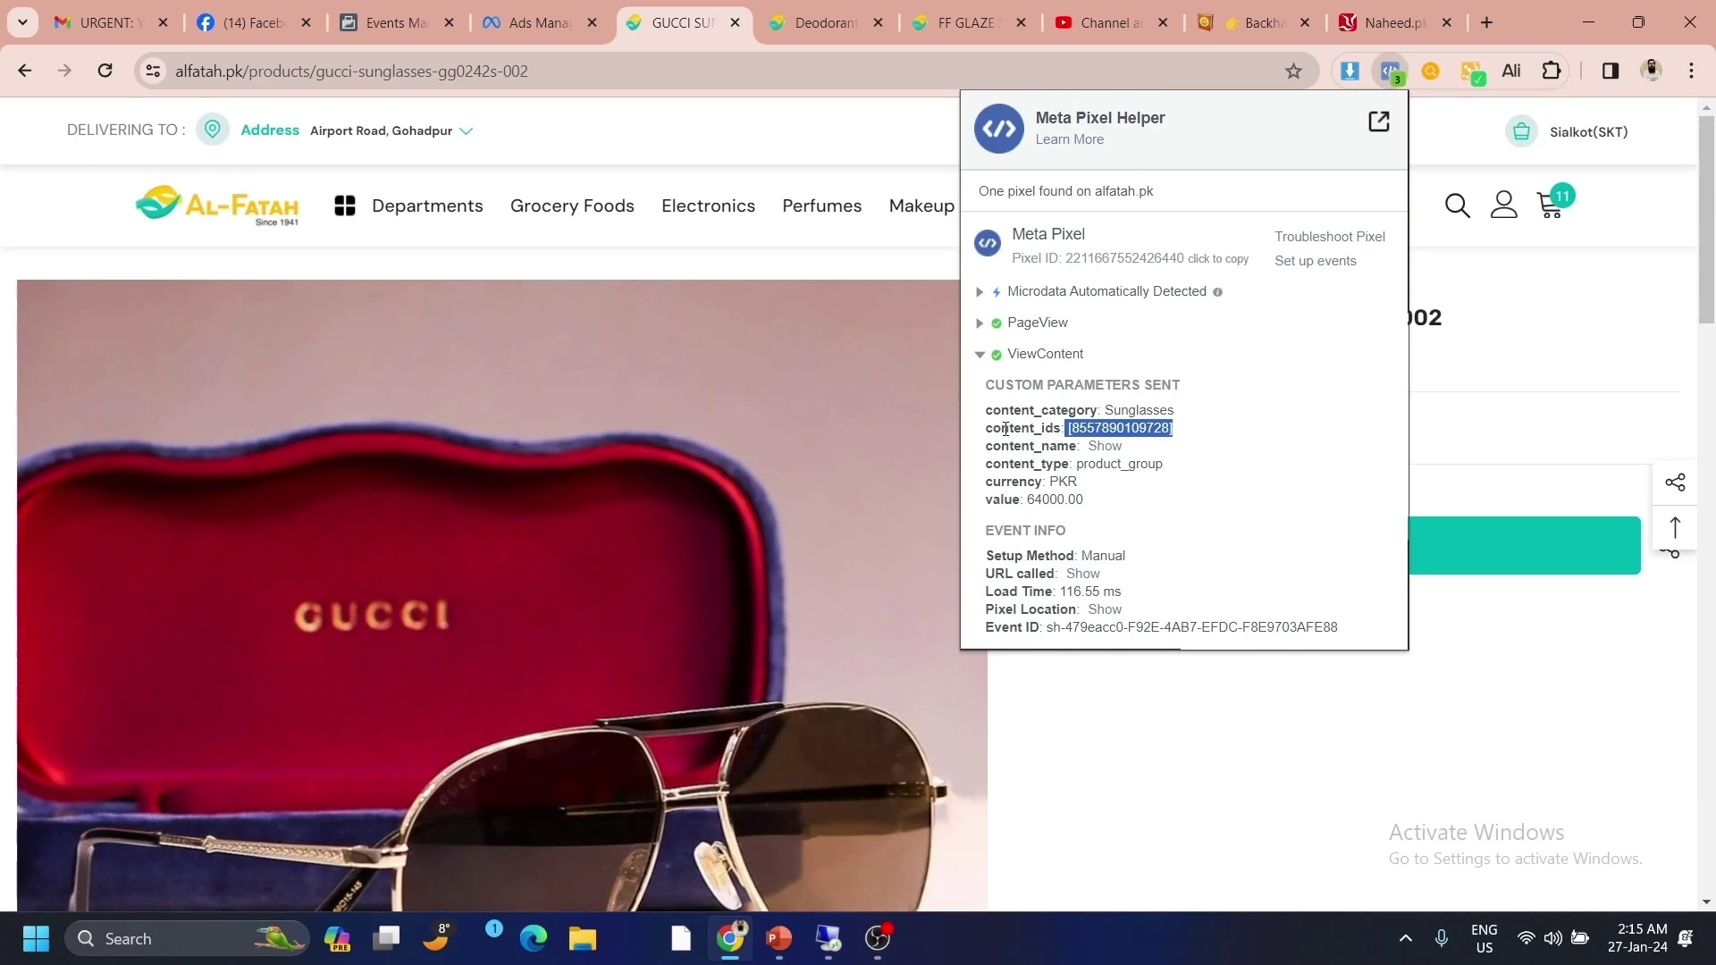
- Return to Events Manager and start a custom conversion with the Purchase event and an Event Parameters rule
left_click(388, 22)
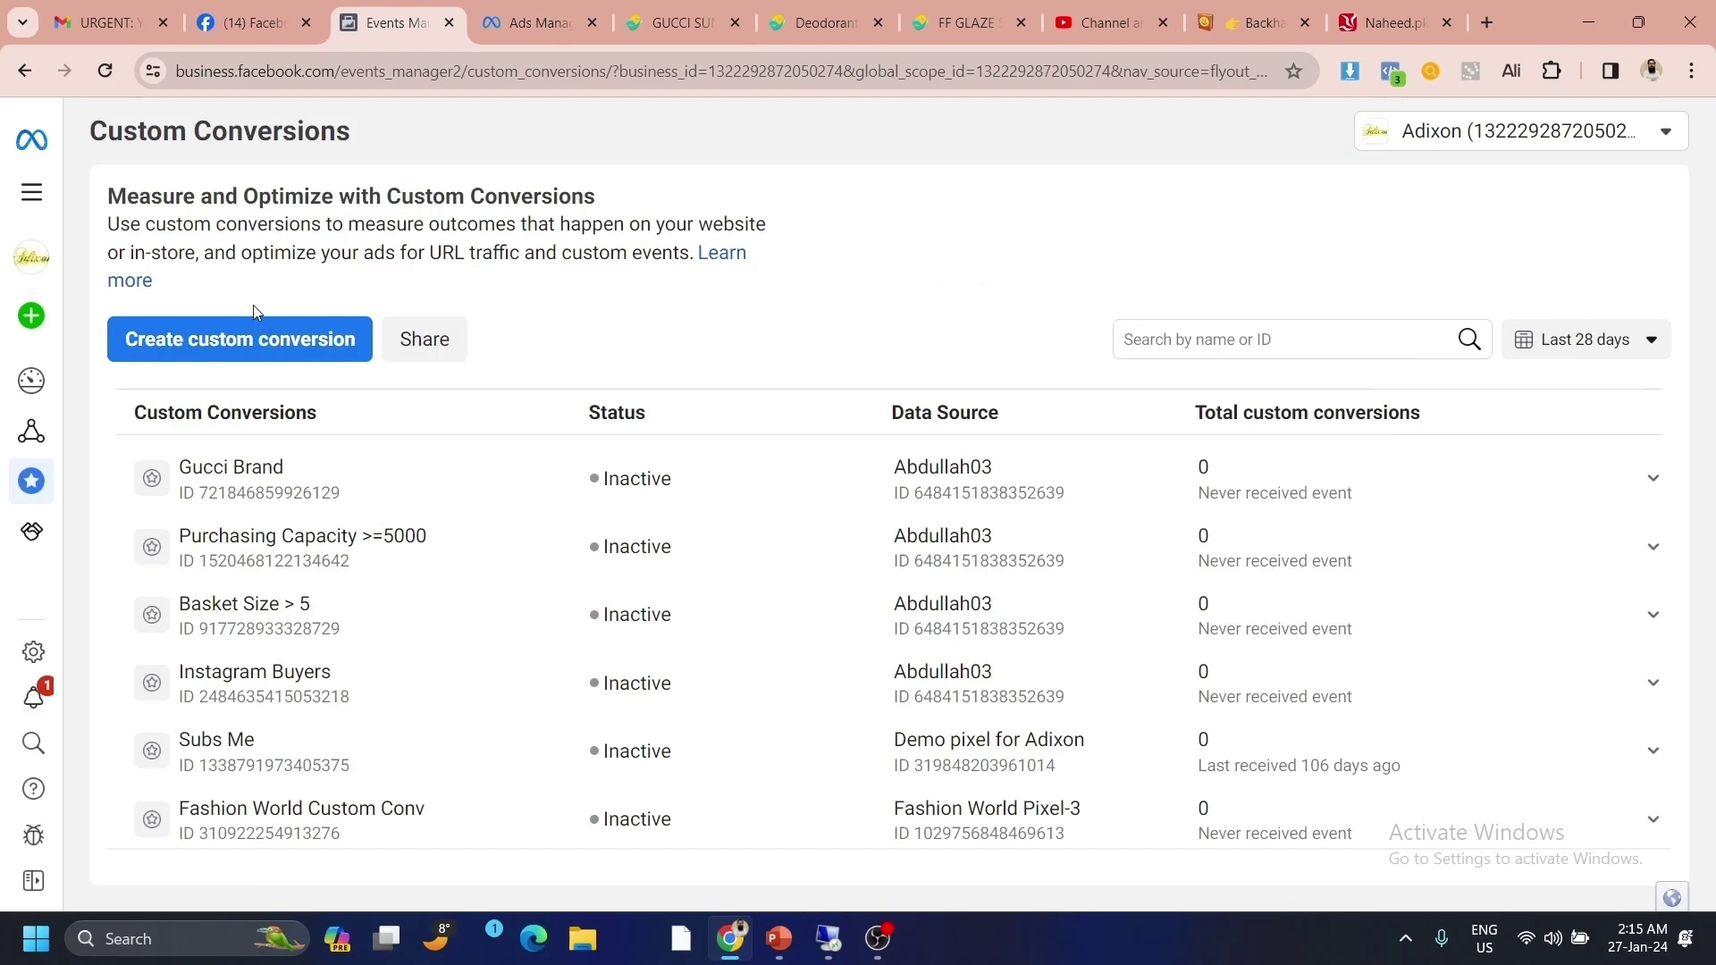
left_click(248, 331)
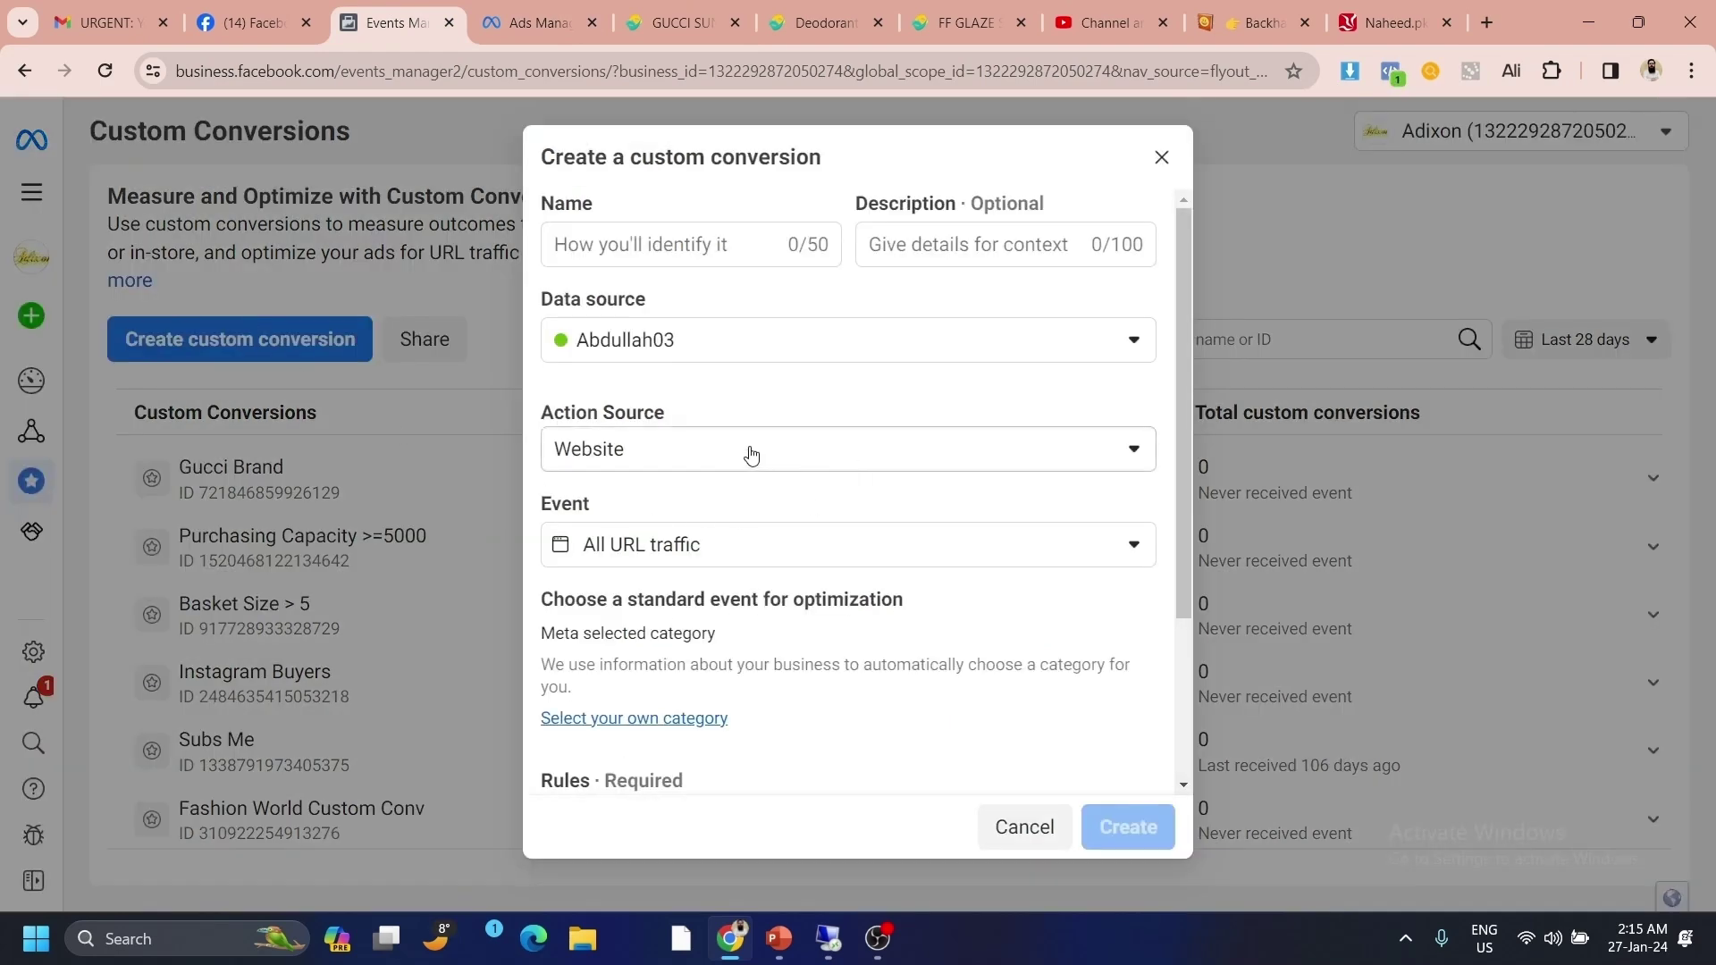
left_click(759, 544)
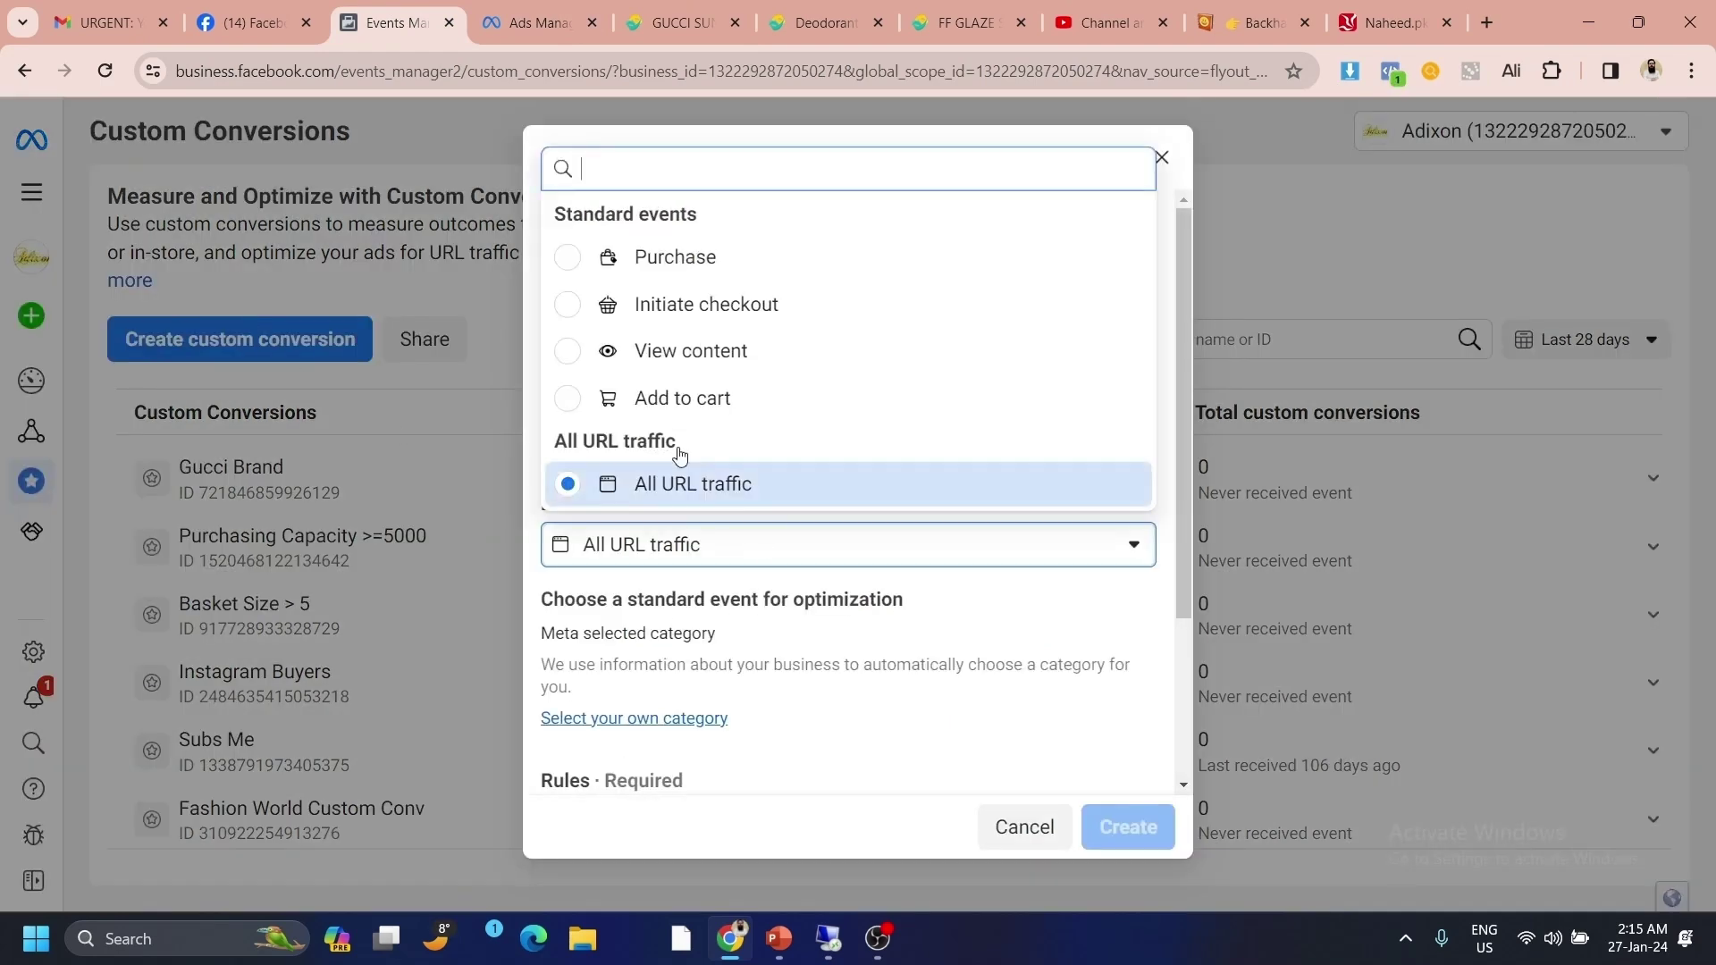
left_click(577, 259)
left_click(626, 712)
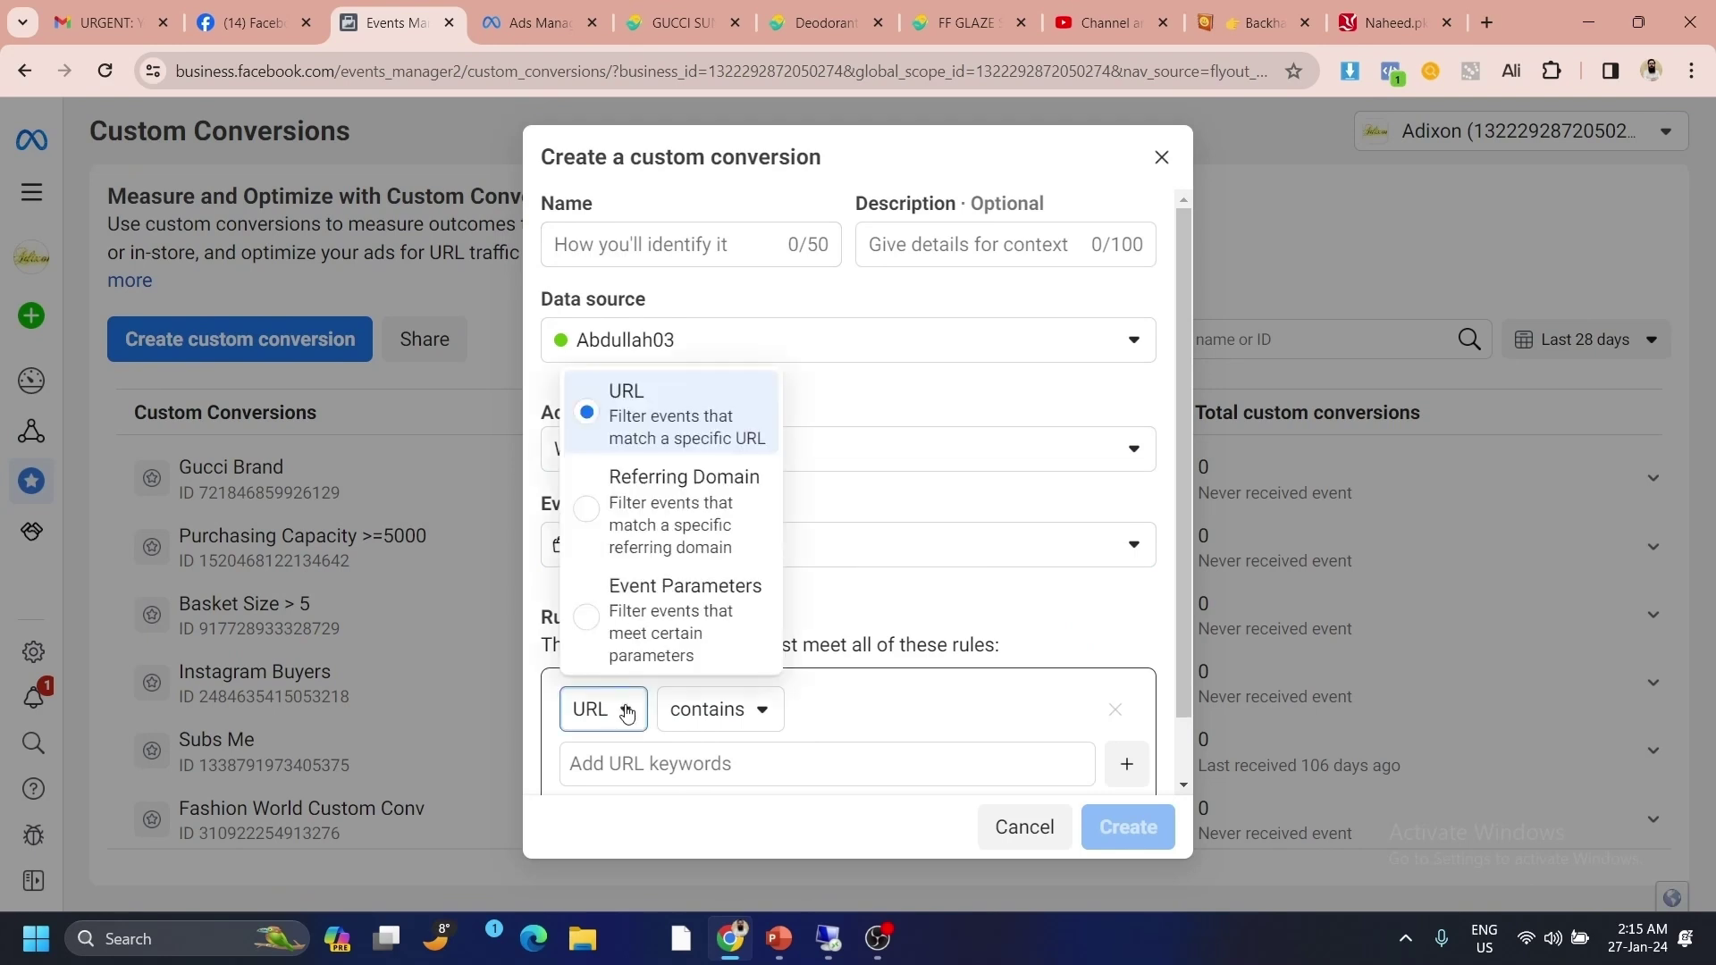
left_click(586, 618)
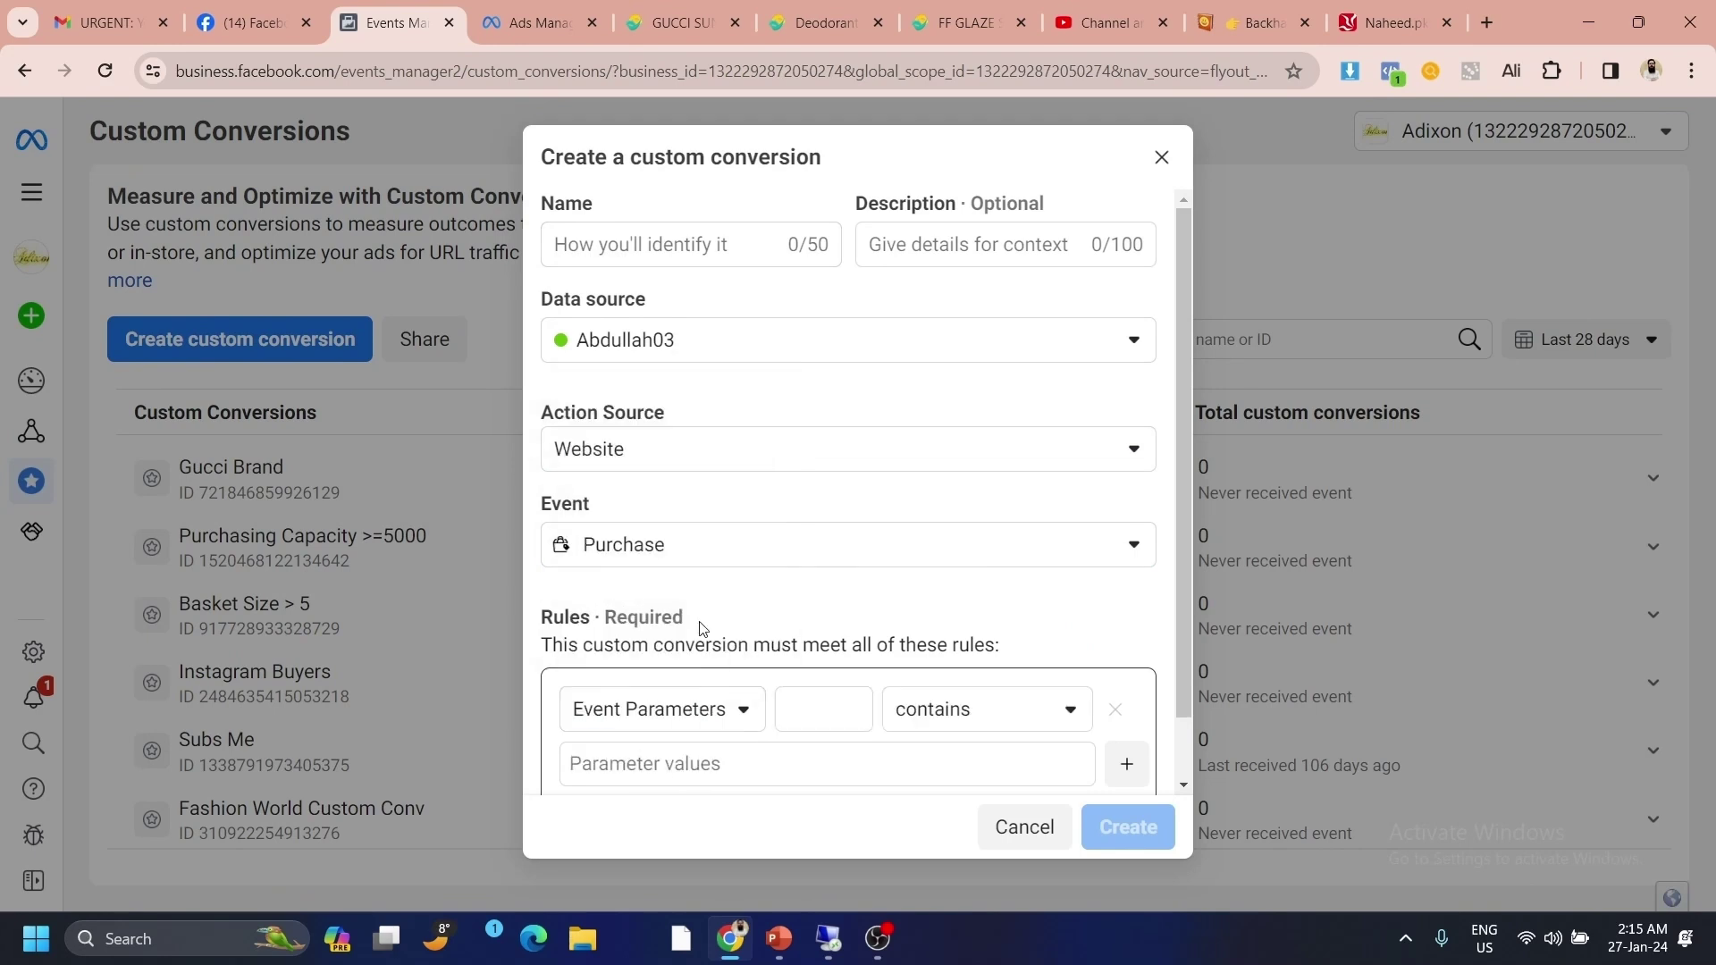
scroll(812, 613, "down", 1)
left_click(817, 634)
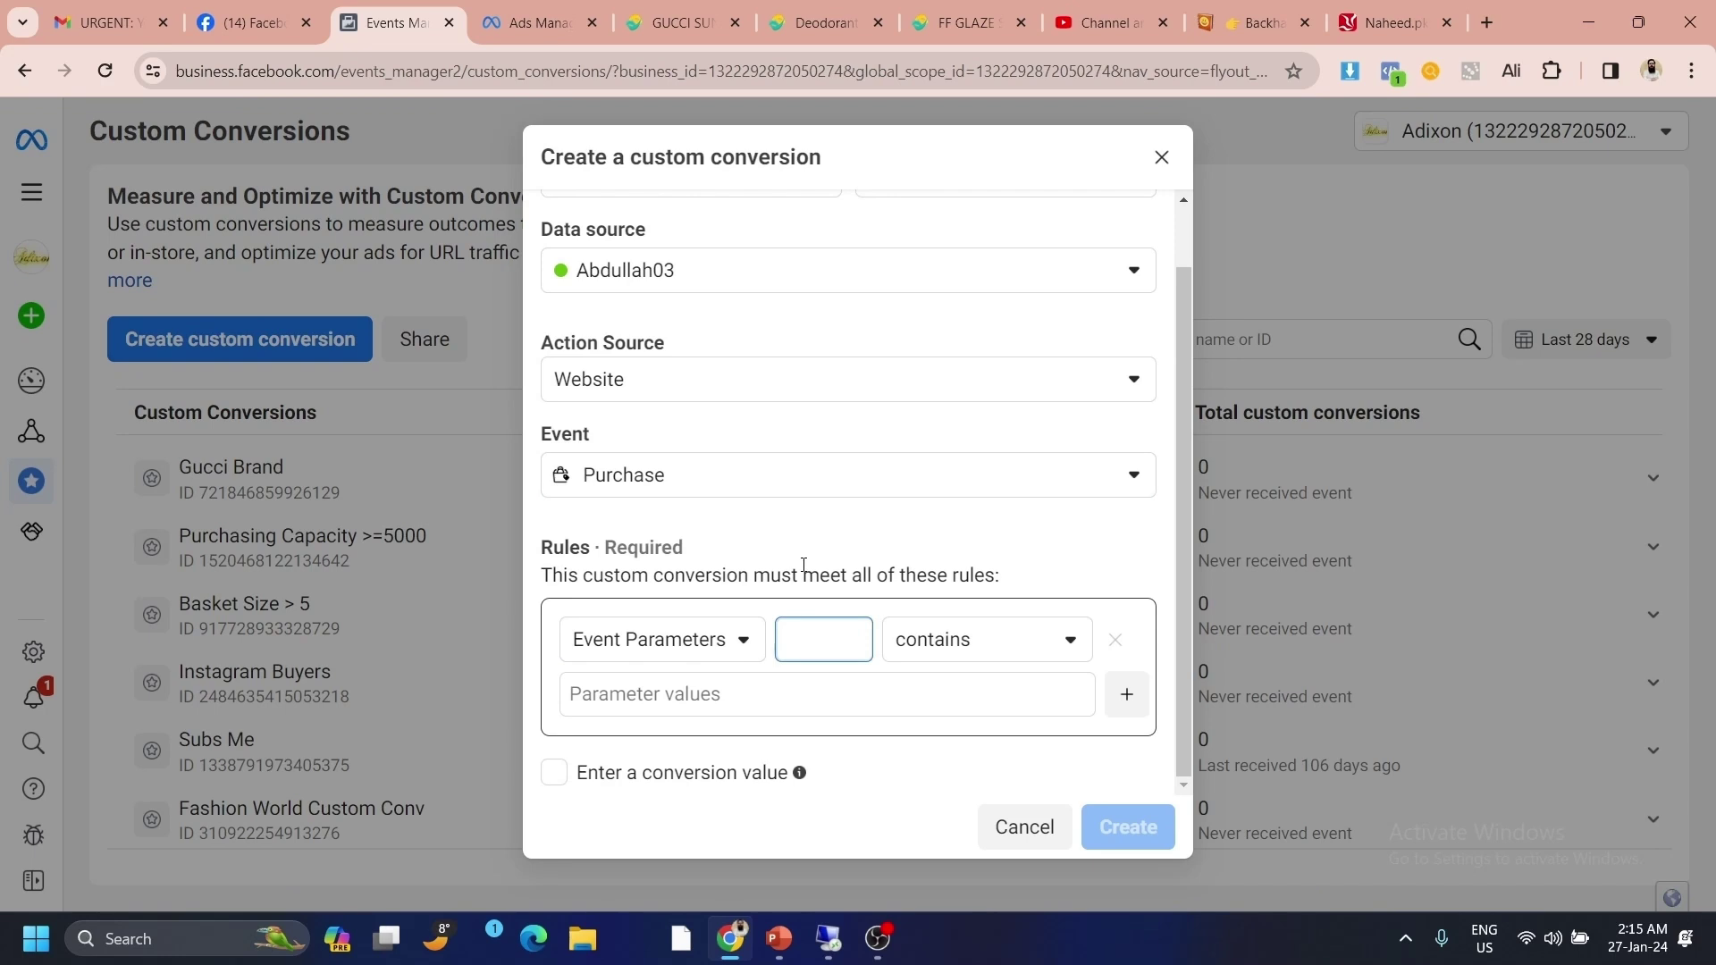
type("conten")
type("t_ids")
key("Tab")
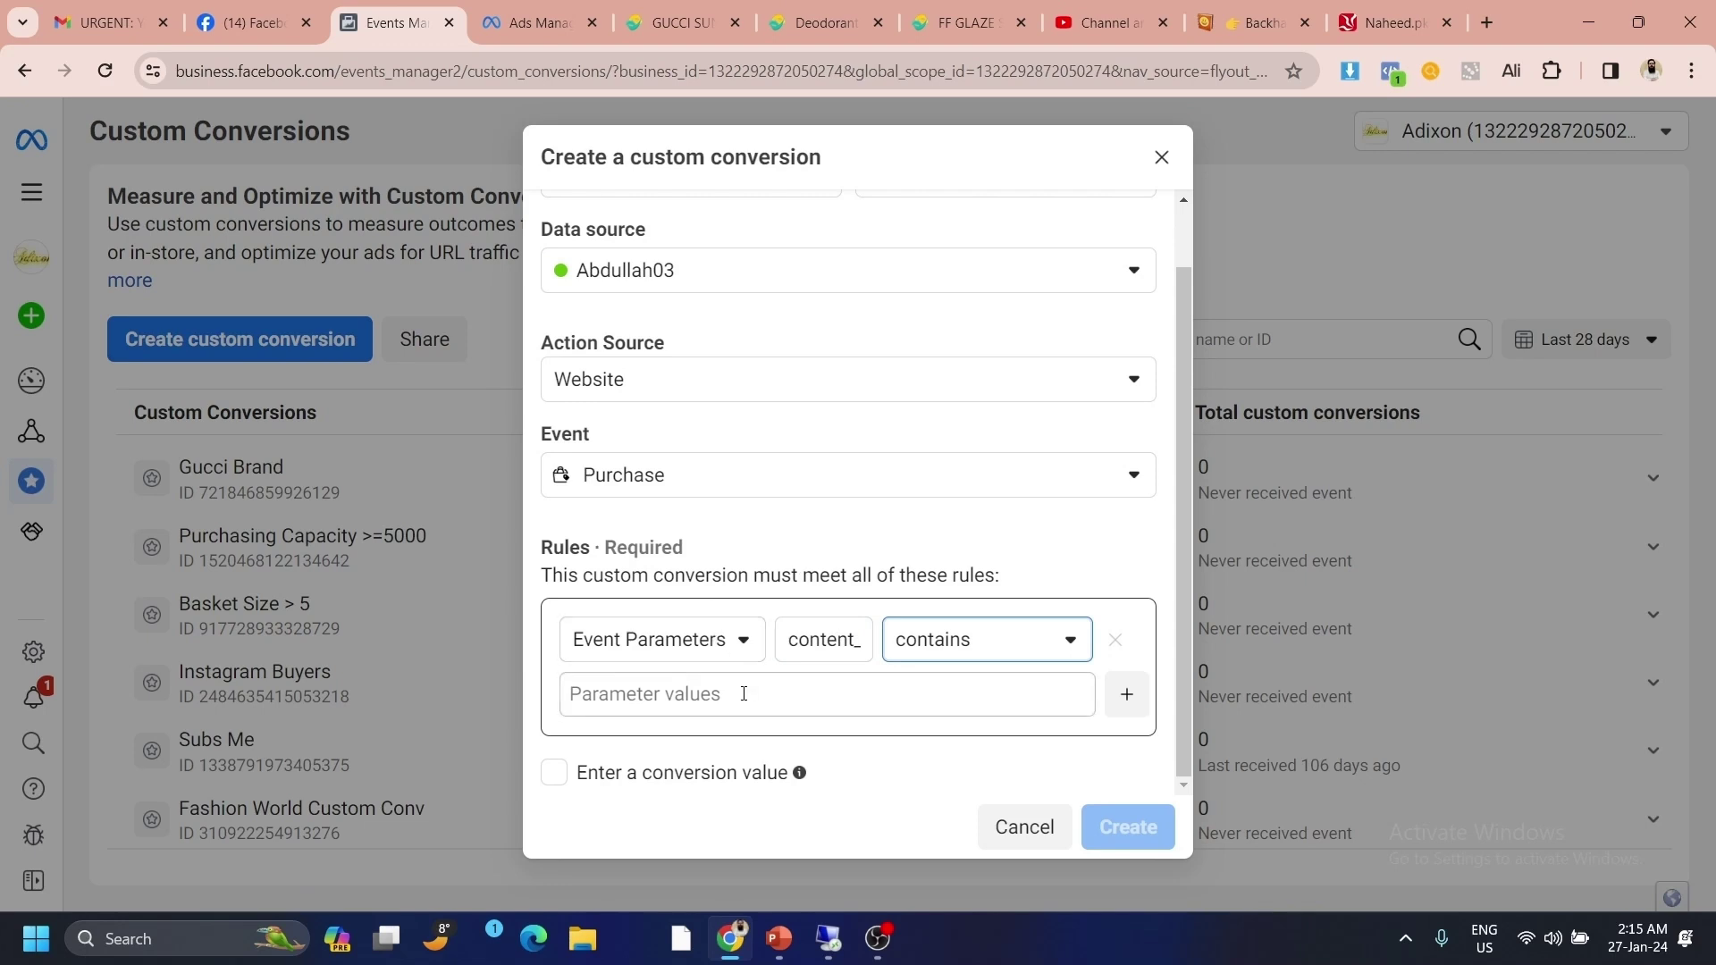
left_click(718, 690)
key("ctrl+v")
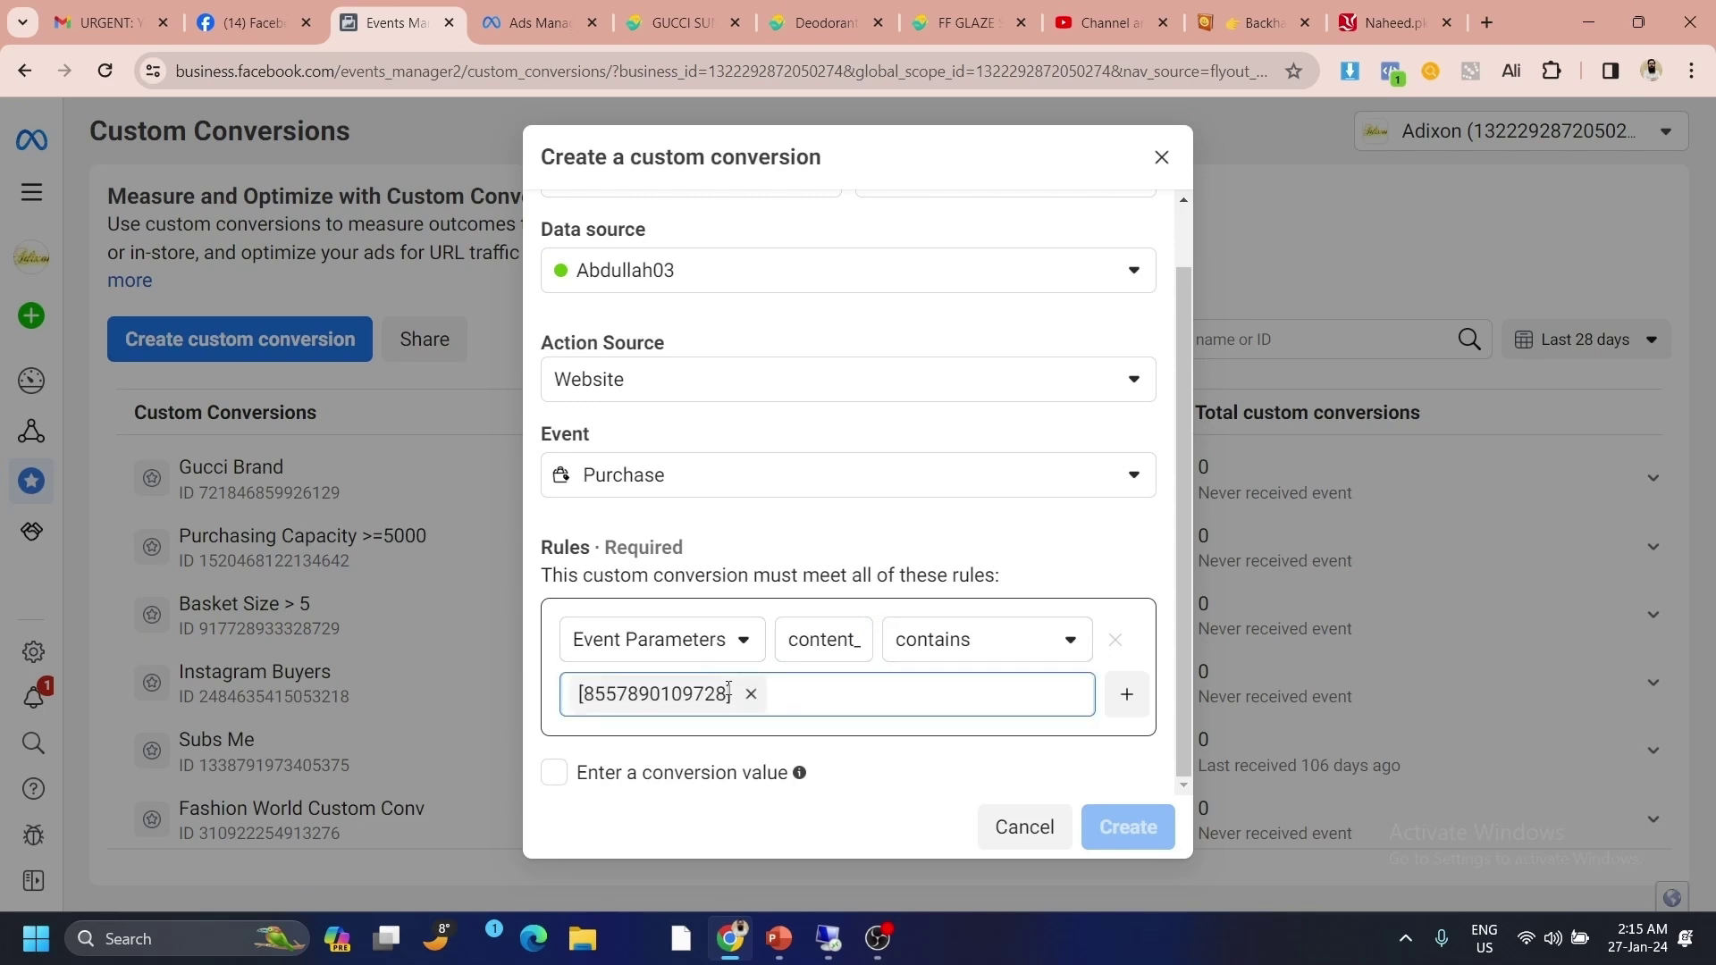
- Name the custom conversion "Gucci content ID", create it and close the confirmation
scroll(666, 393, "up", 2)
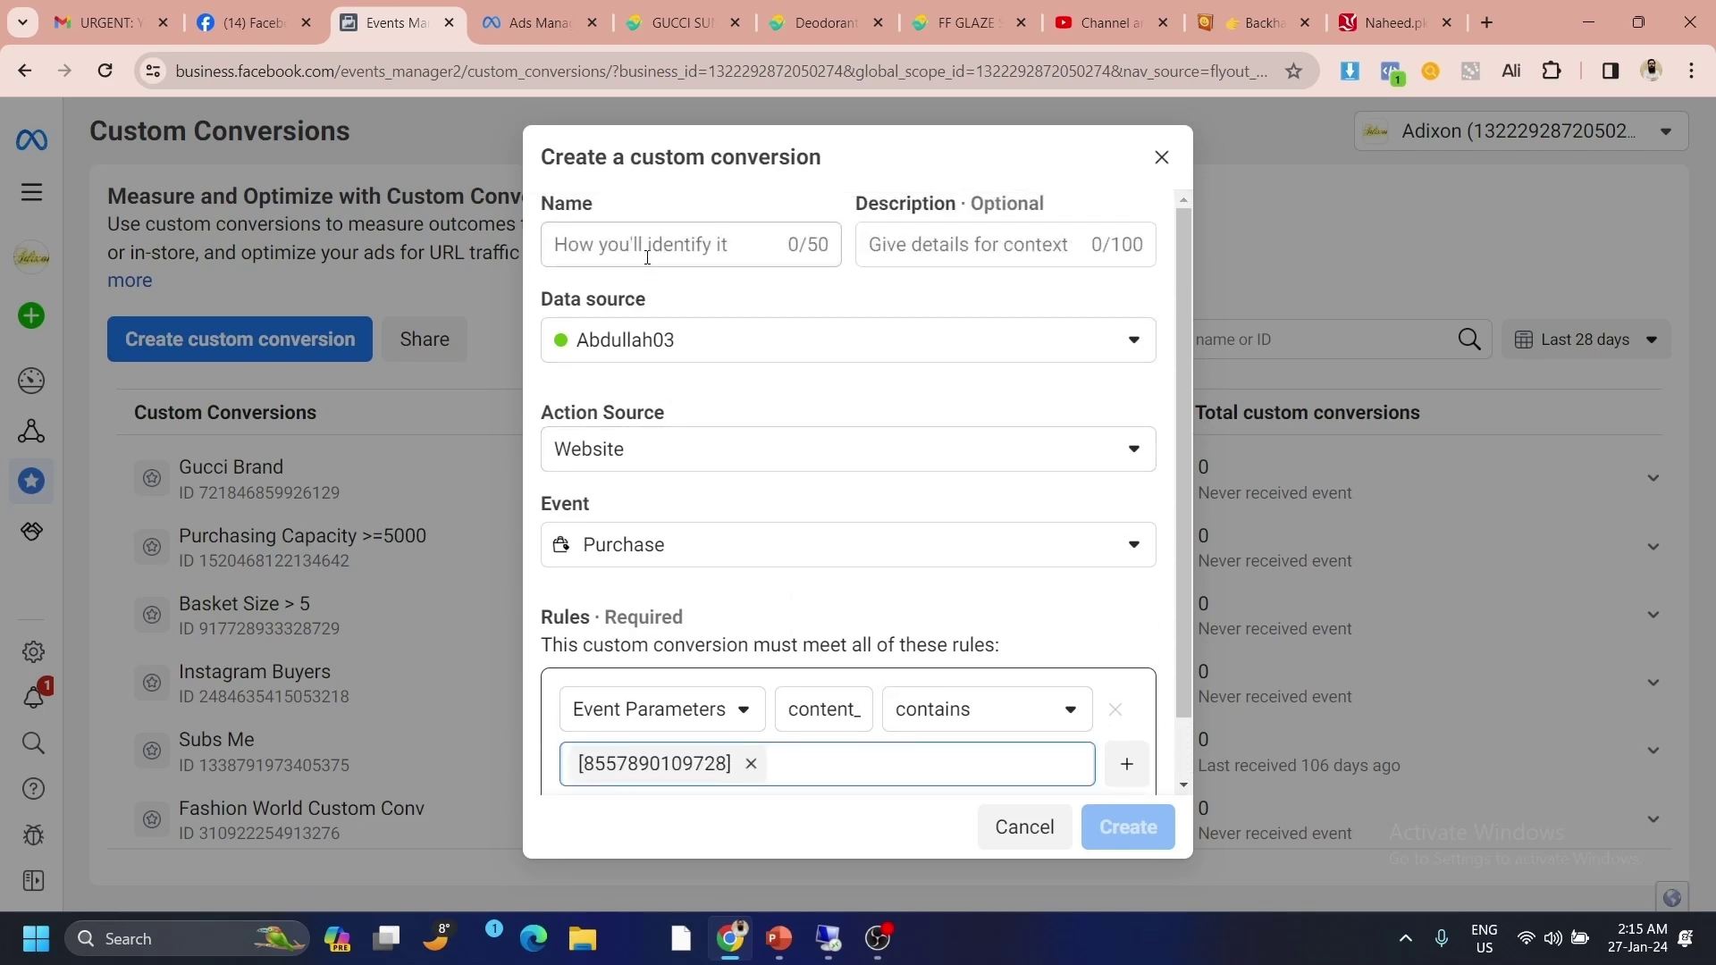
left_click(647, 257)
type("Gucci content")
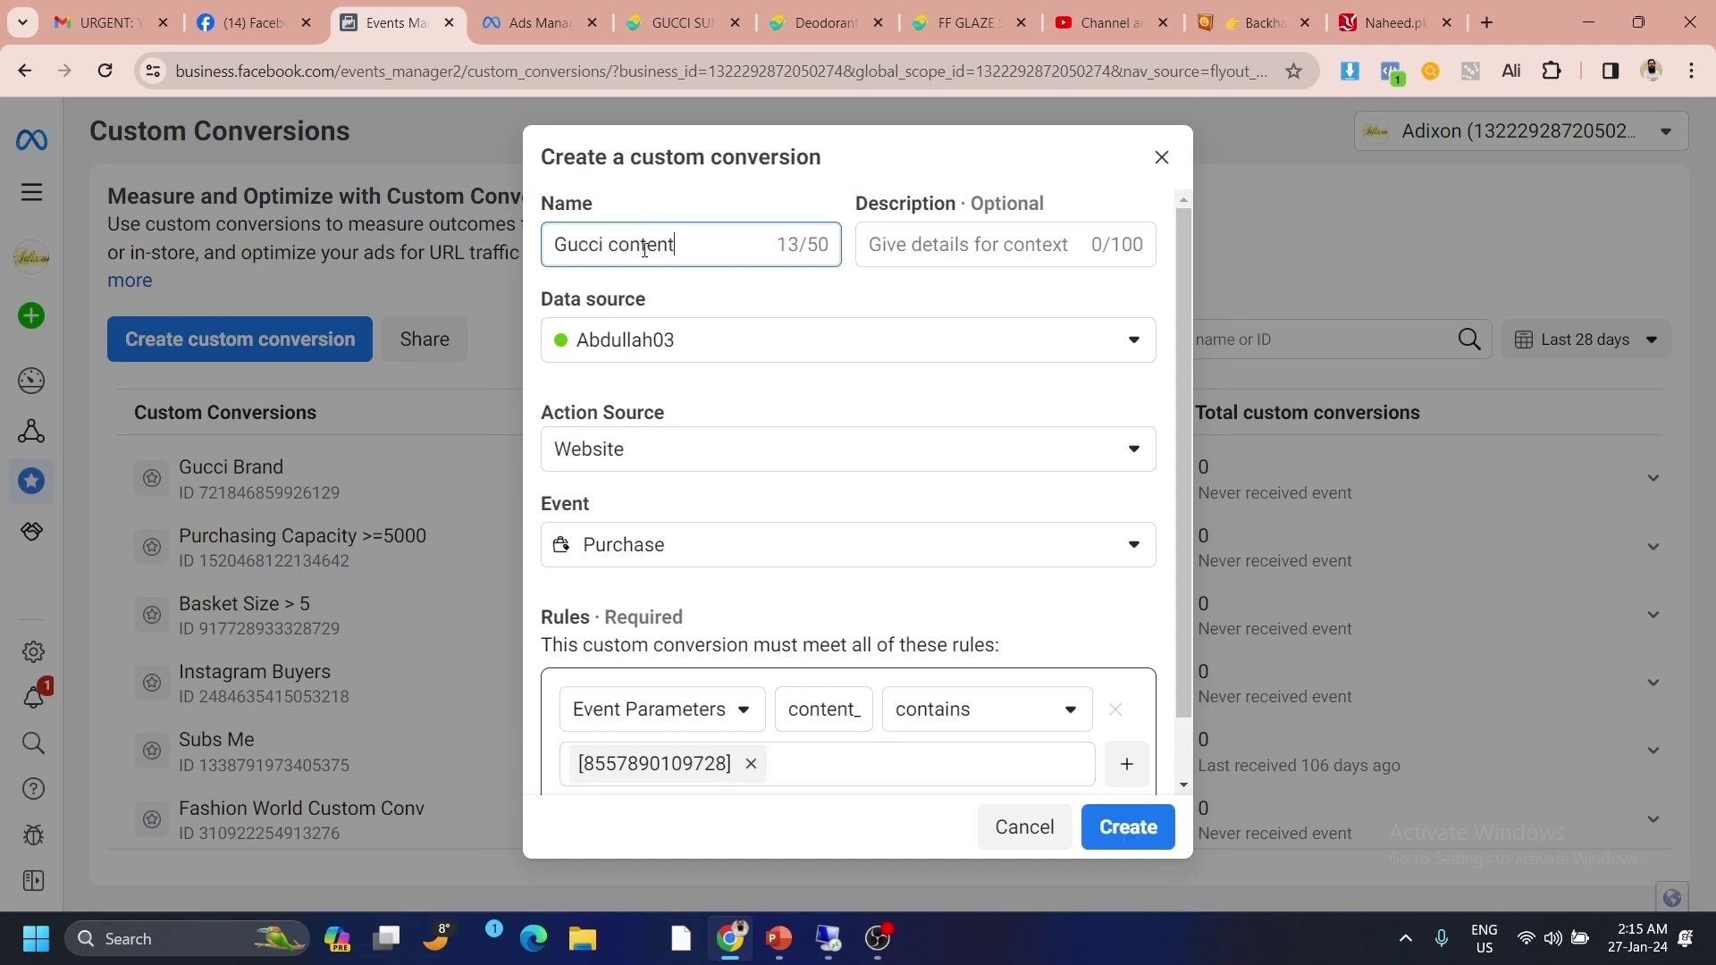
type(" ID")
scroll(1153, 679, "down", 1)
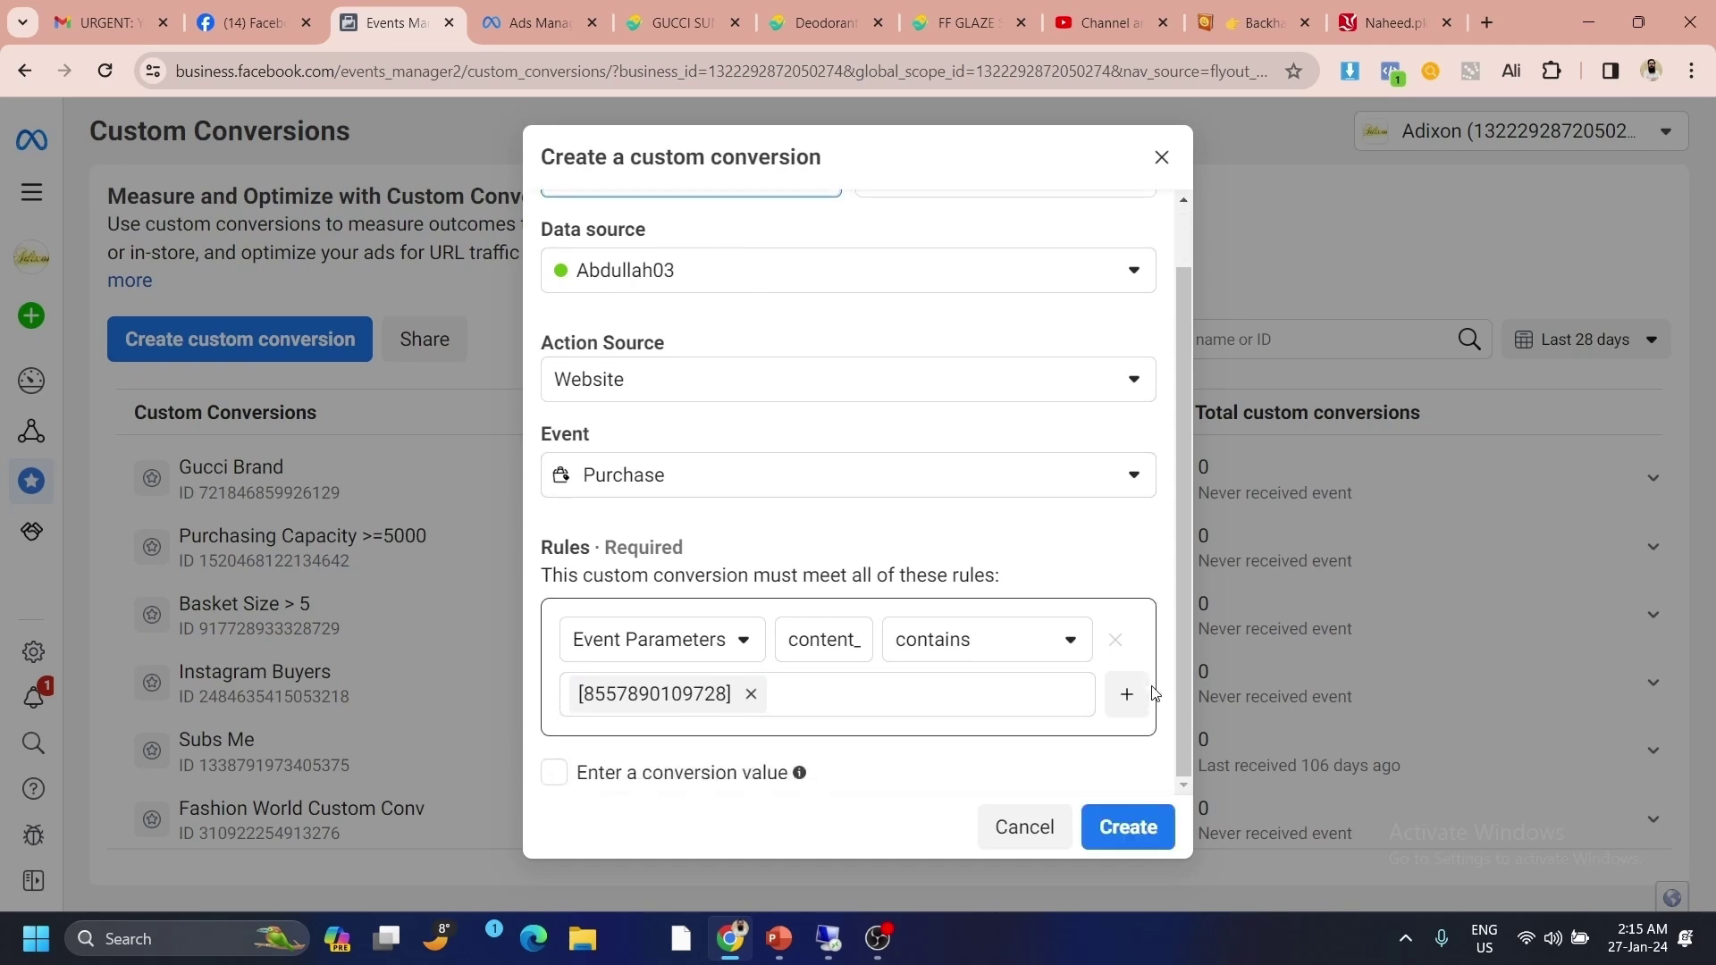
left_click(1128, 828)
left_click(1118, 489)
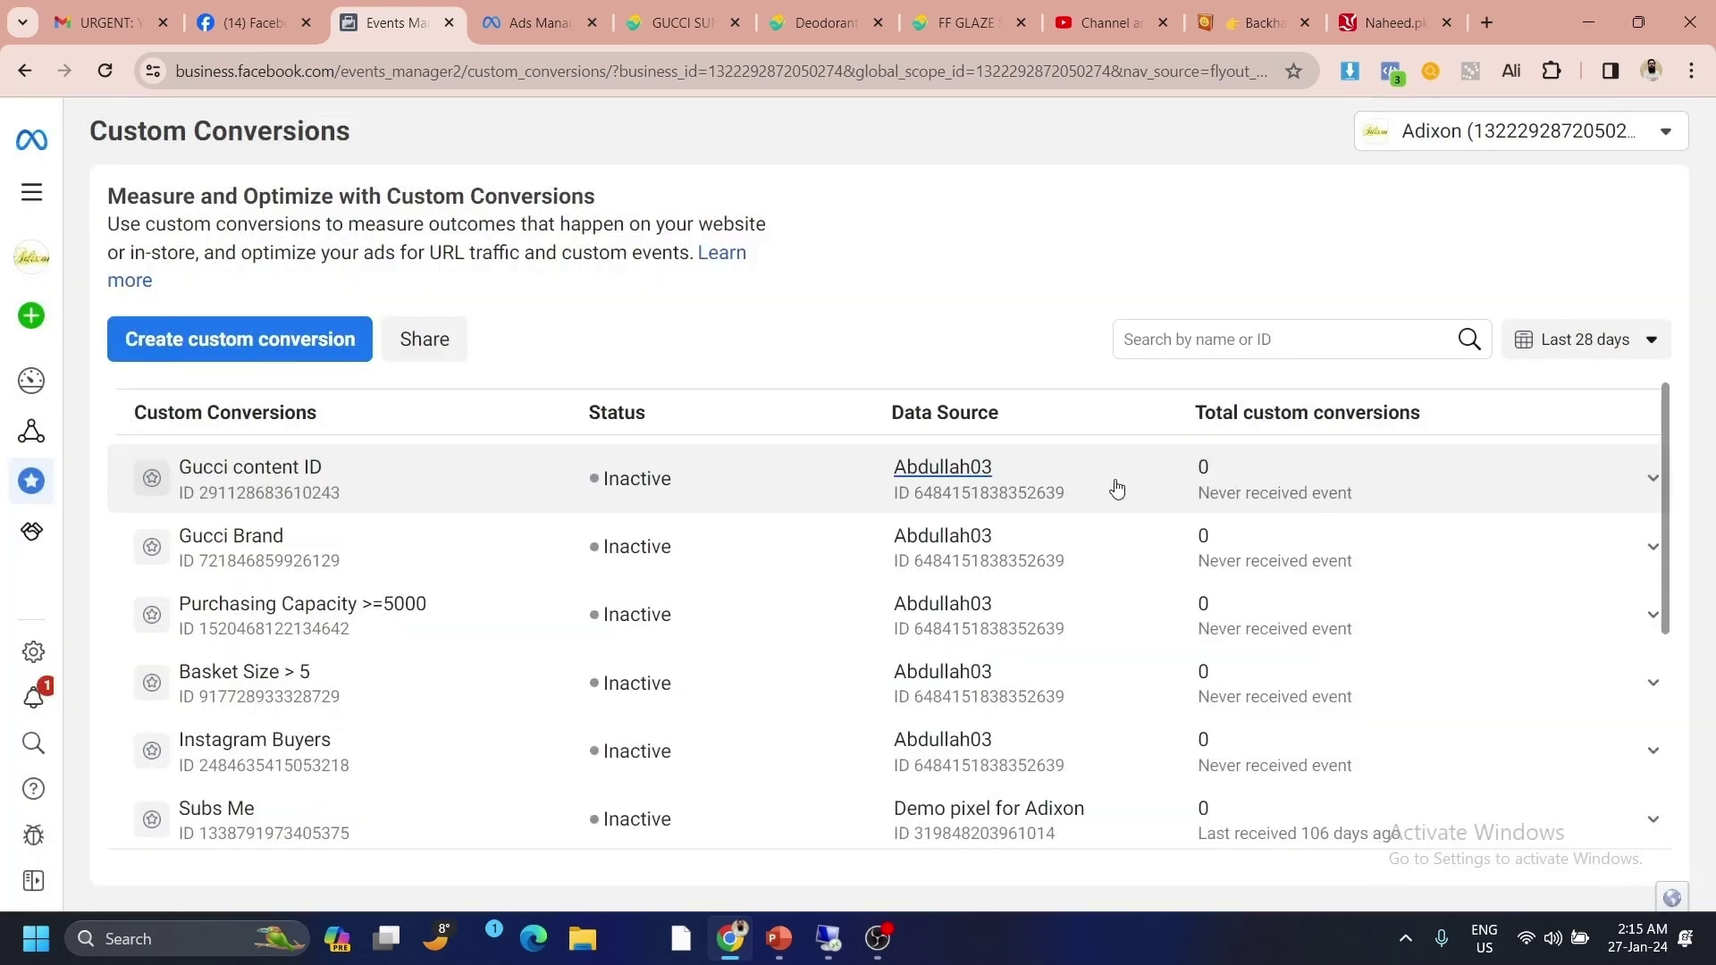
- Switch to Ads Manager and look through the ad set's available conversion events, keeping Purchase selected
left_click(529, 21)
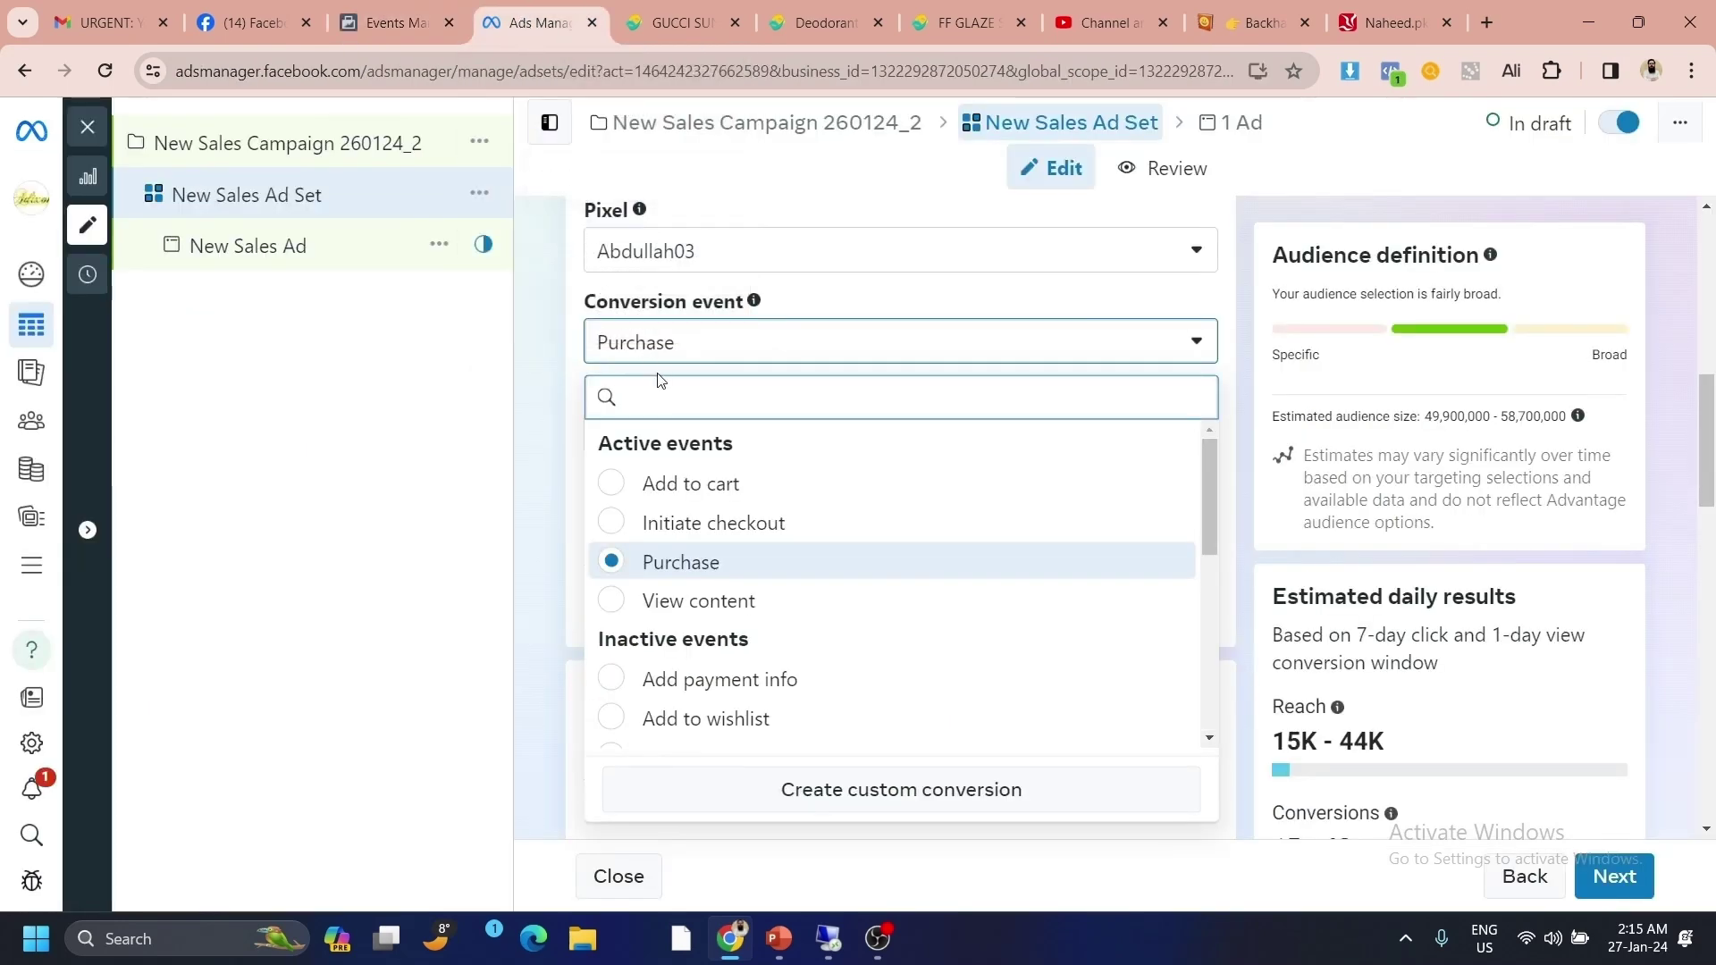
left_click(831, 286)
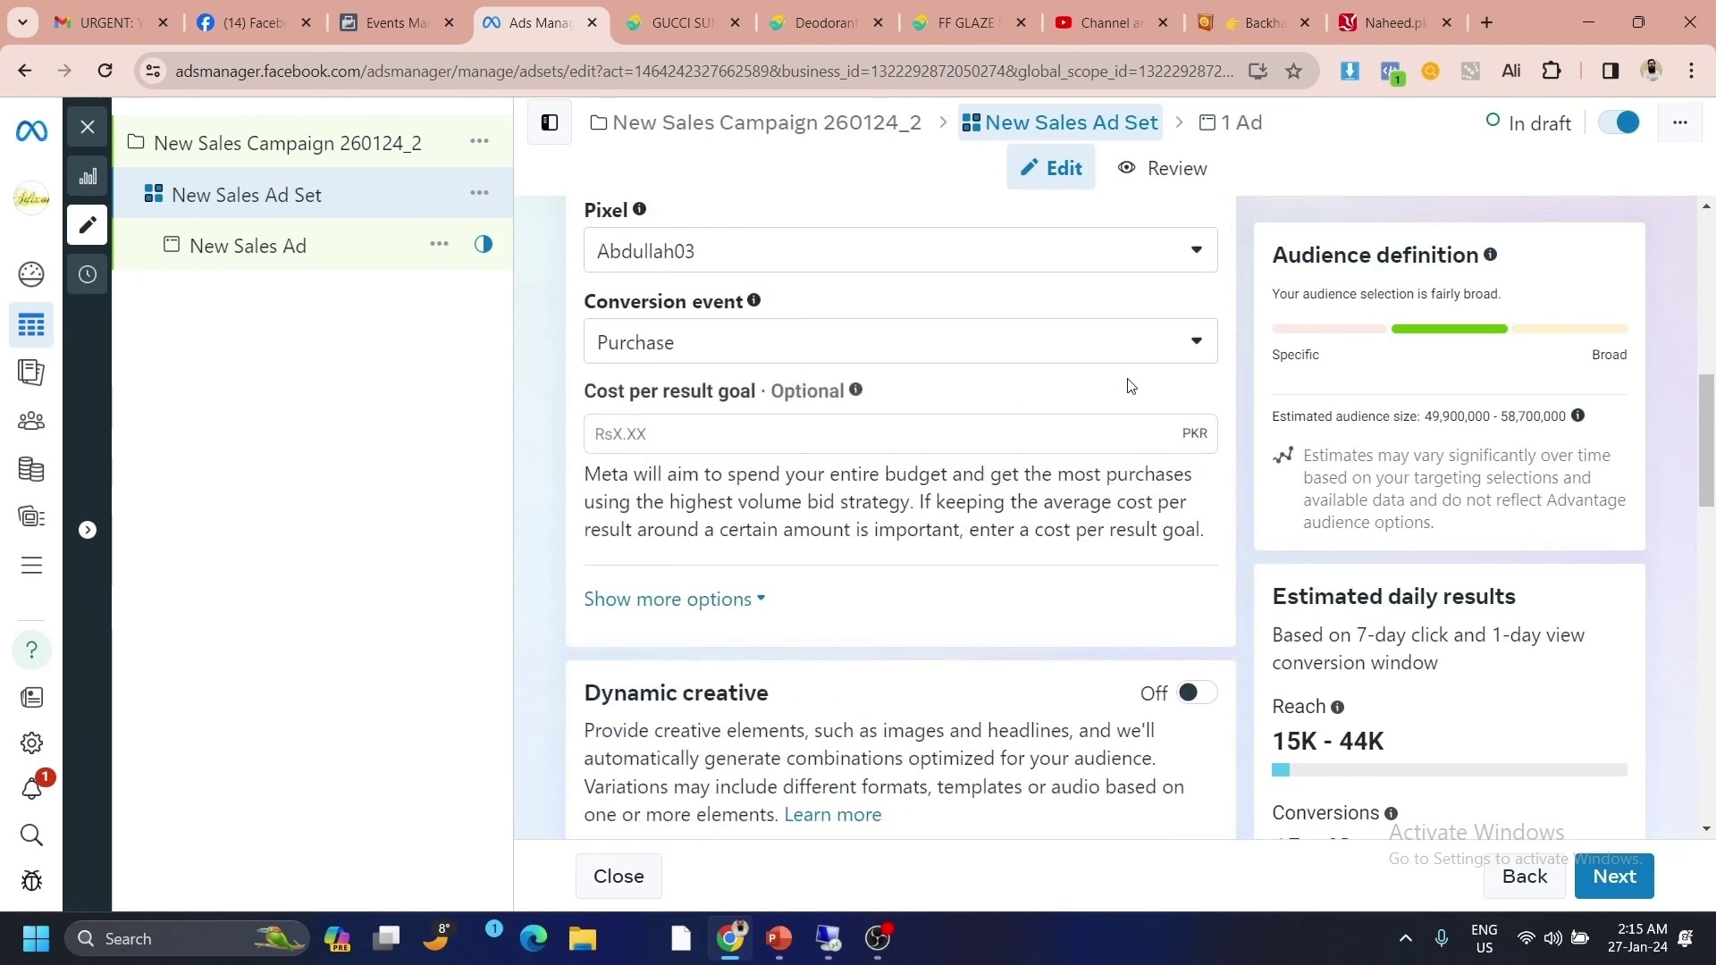
left_click(1202, 347)
scroll(731, 588, "down", 1)
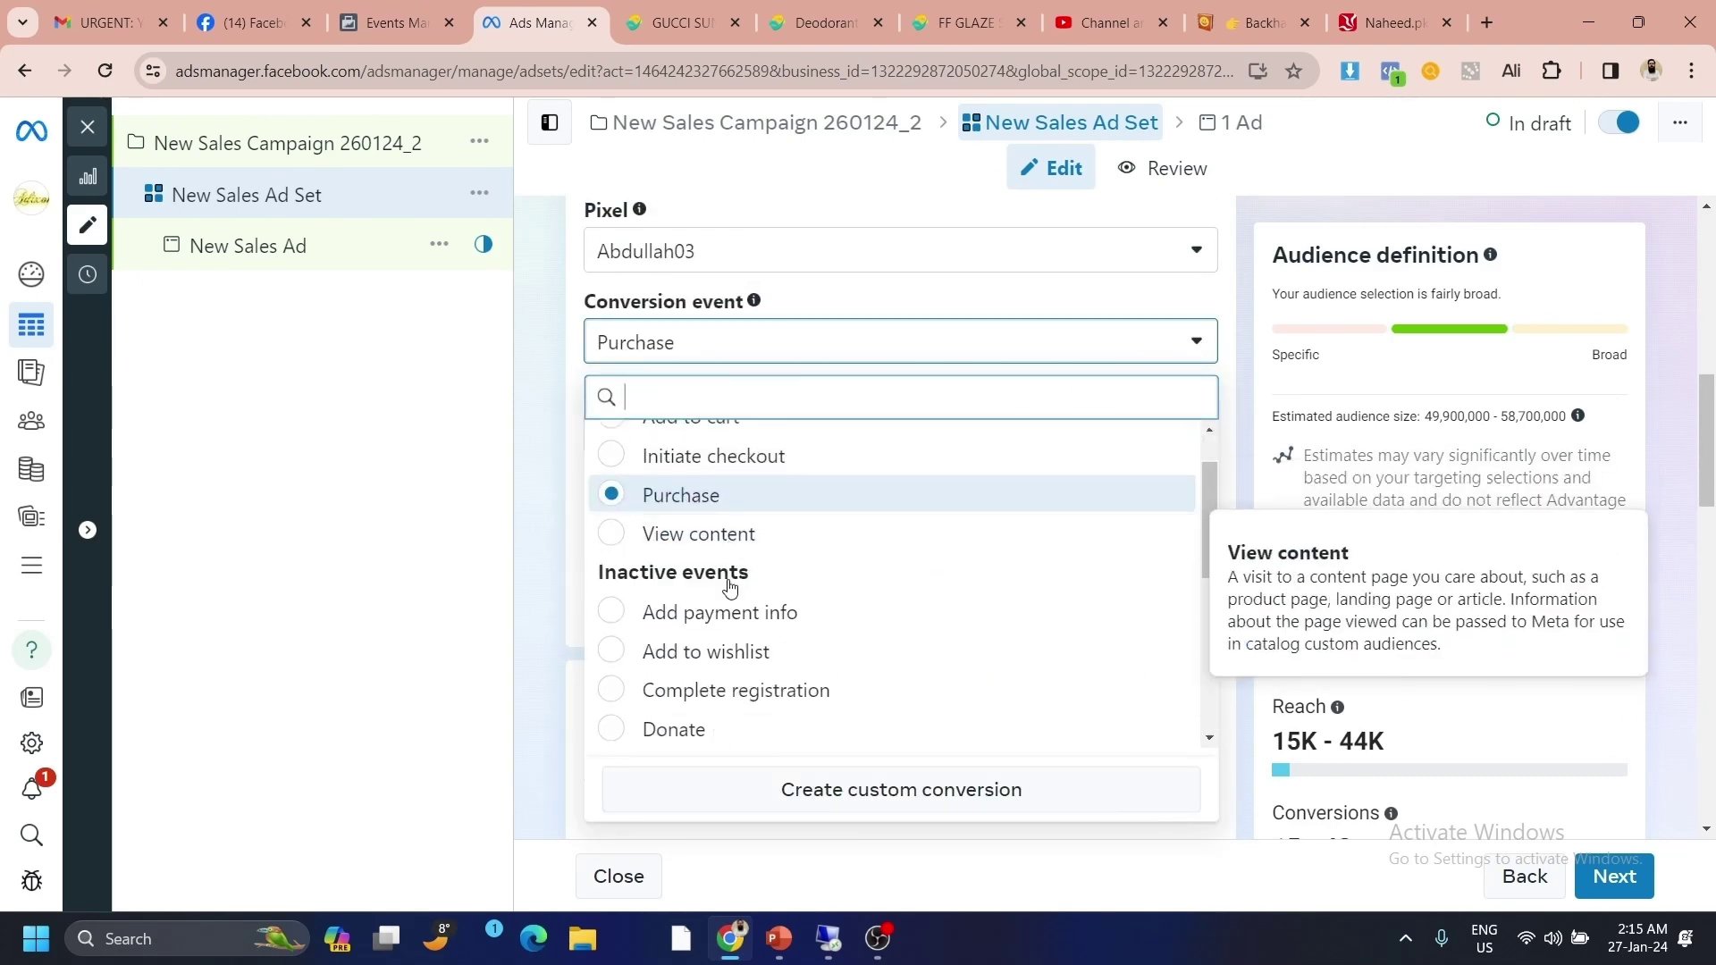
scroll(730, 587, "down", 3)
scroll(730, 587, "down", 2)
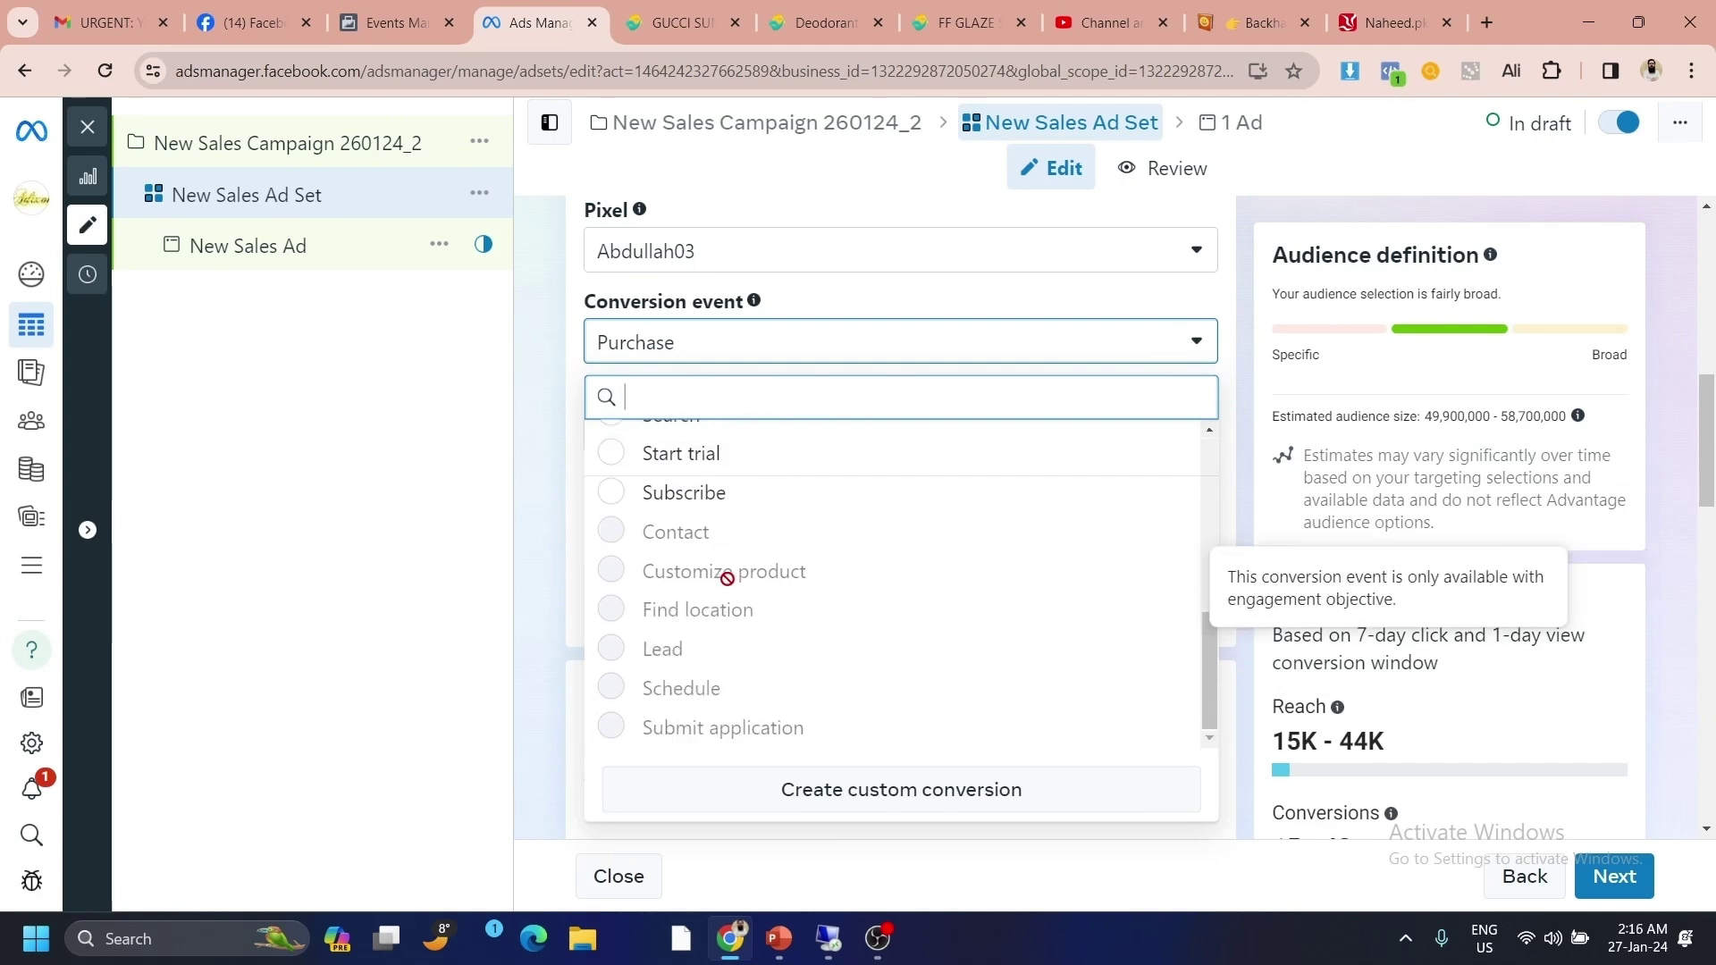
scroll(728, 578, "up", 3)
scroll(730, 587, "up", 3)
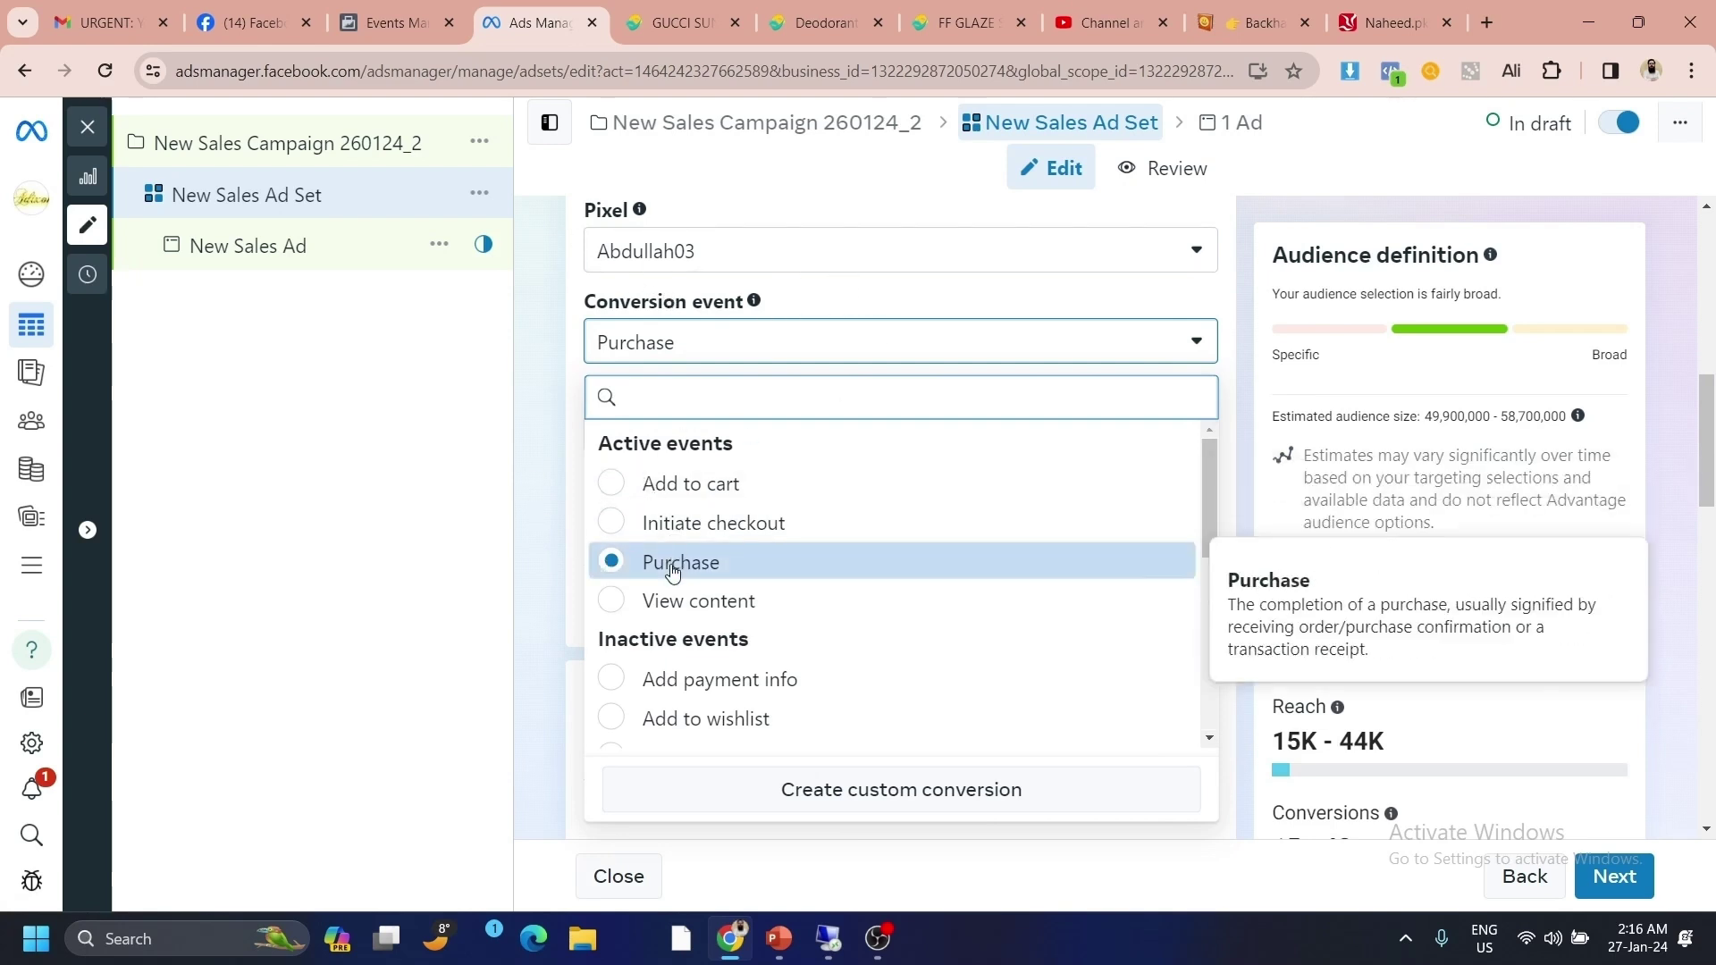
left_click(613, 563)
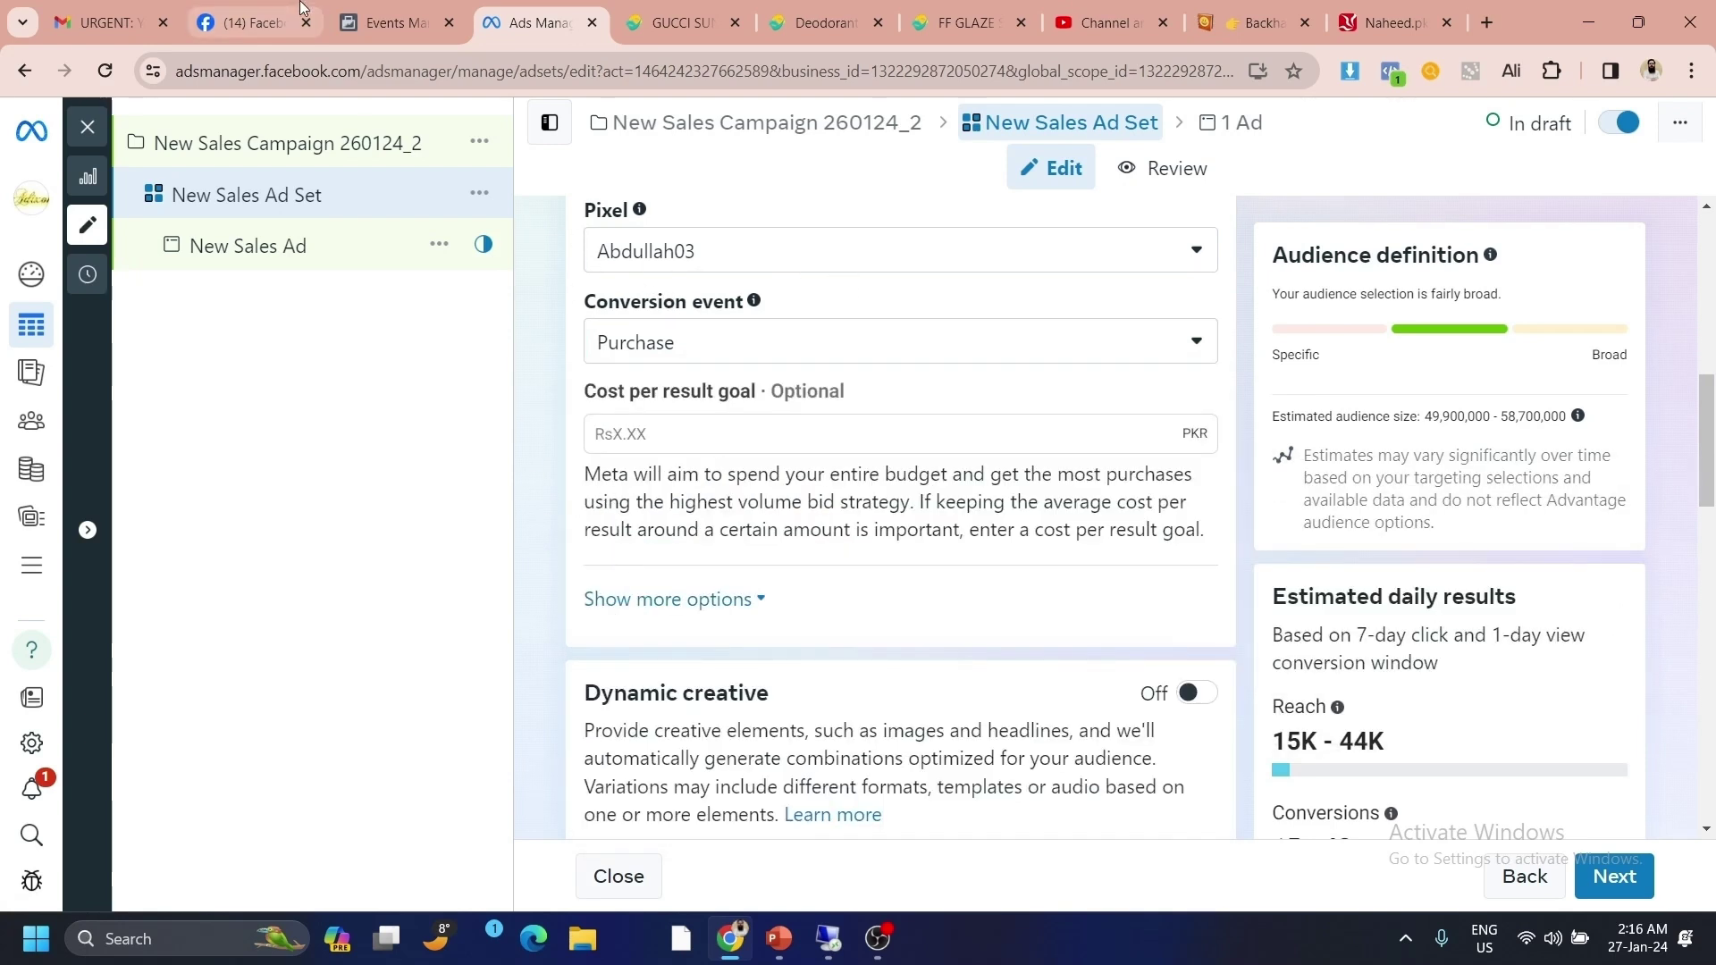
- Return to Events Manager and add a second URL rule to the Purchase custom conversion
left_click(391, 26)
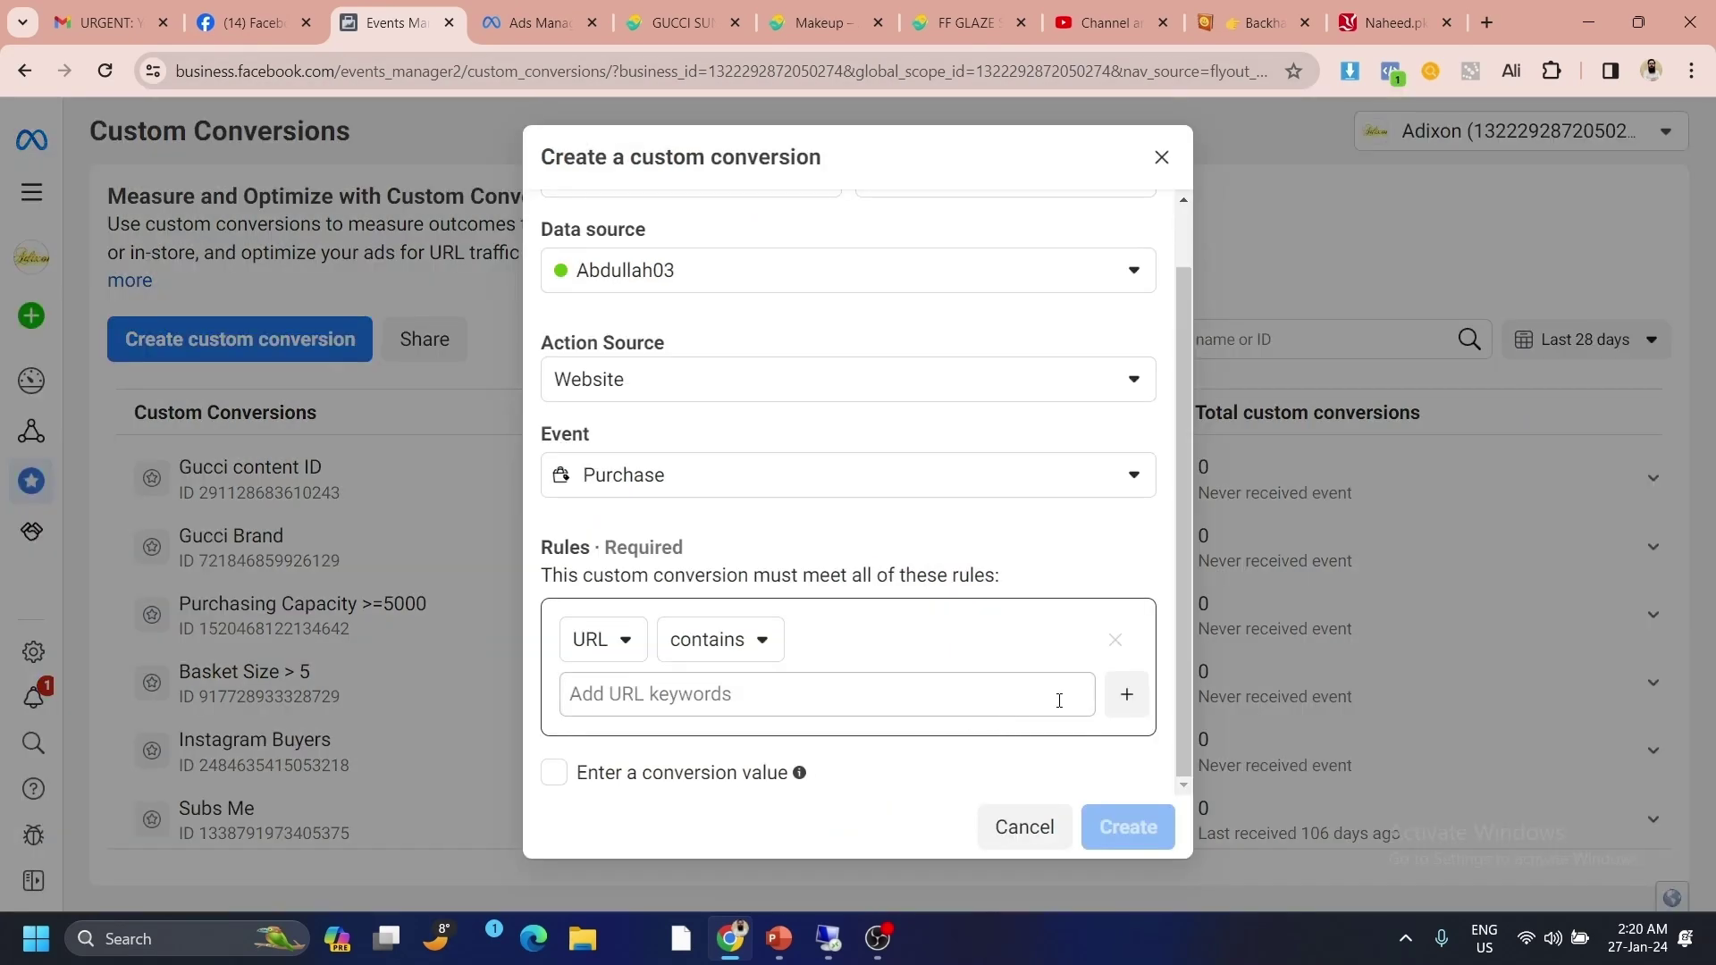
left_click(1127, 695)
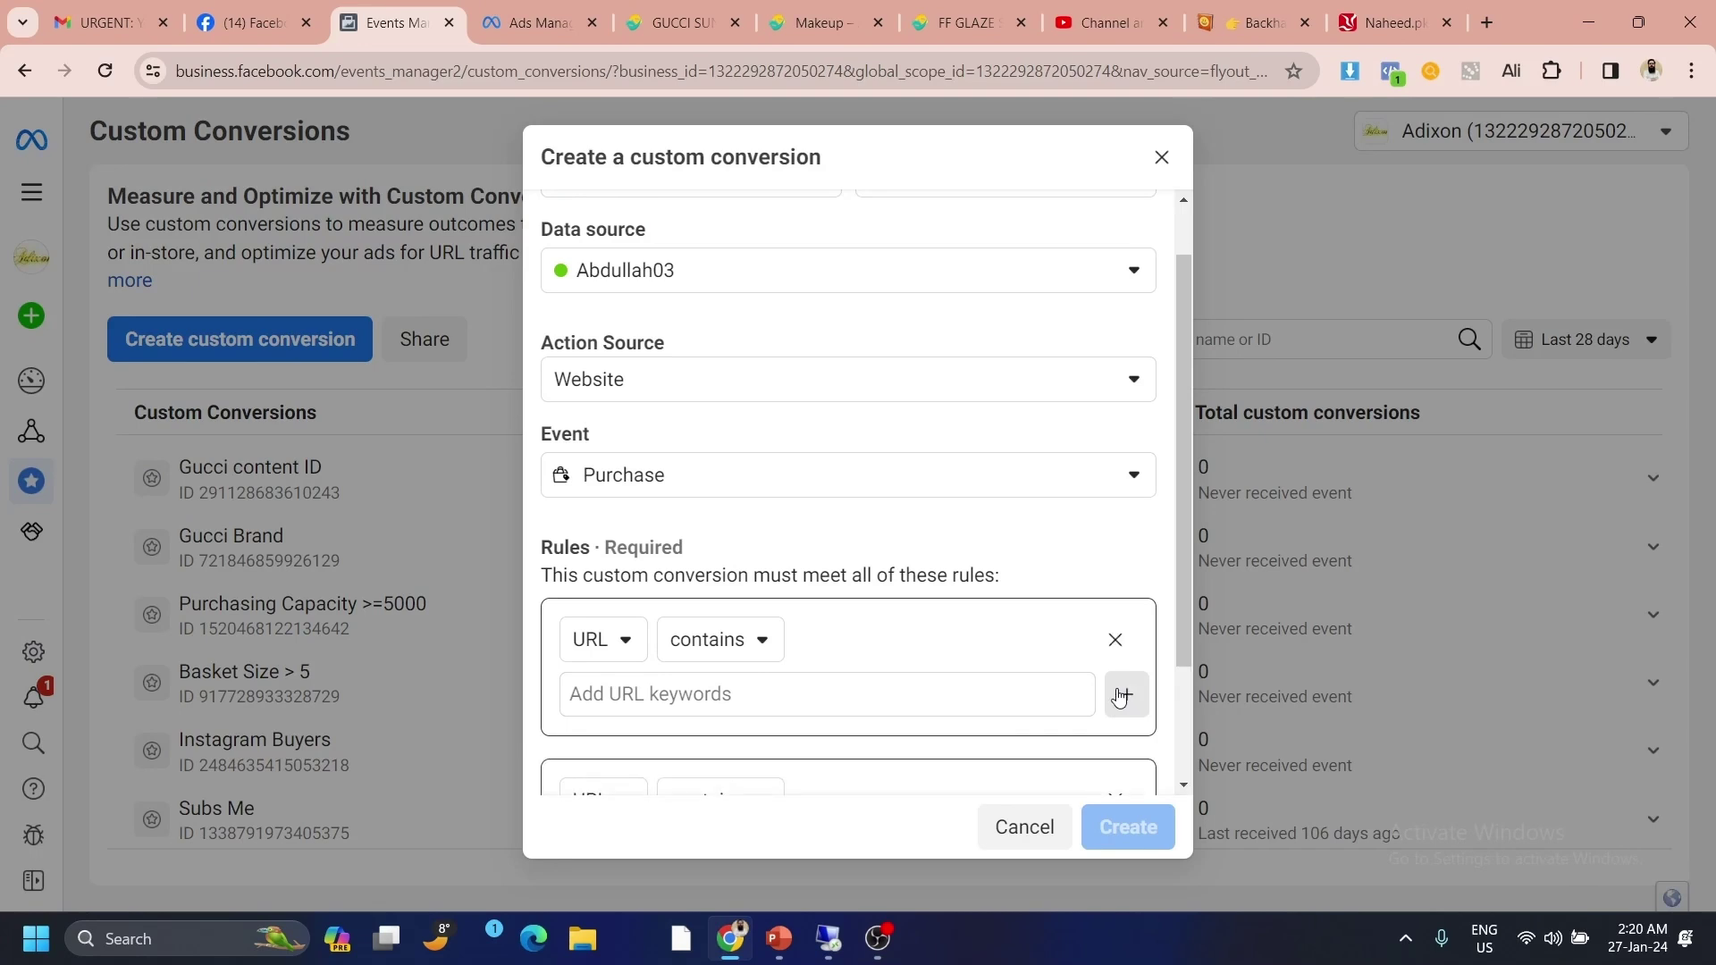
scroll(1124, 695, "down", 2)
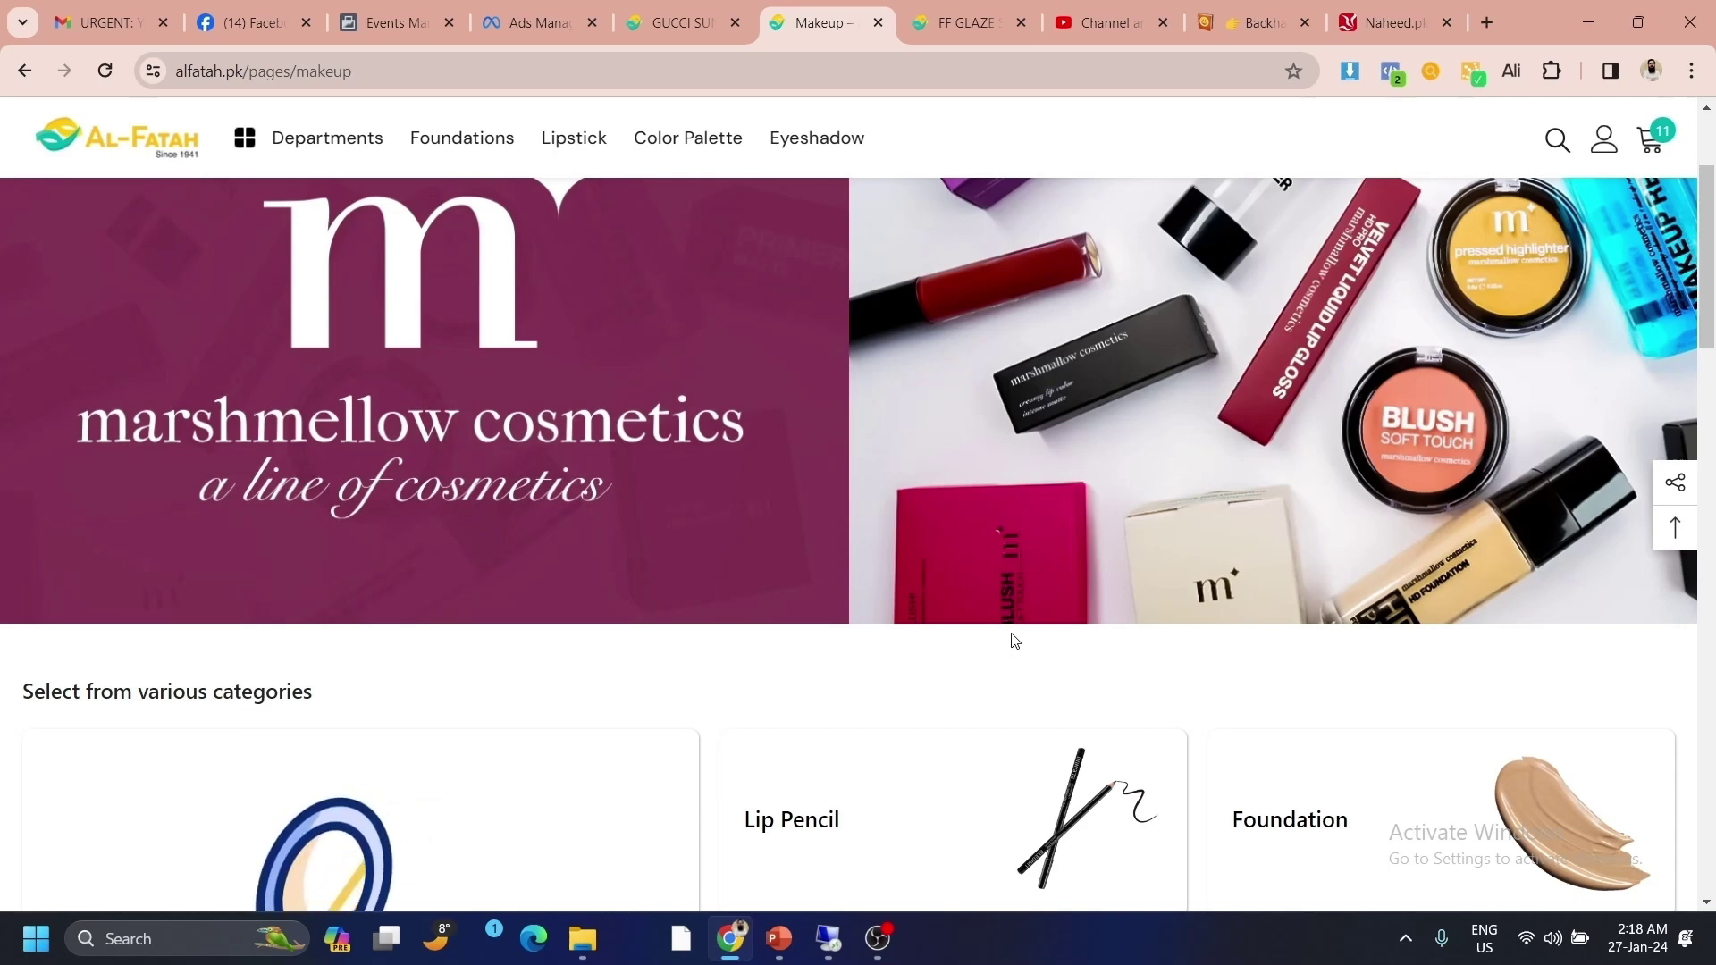
- Look over the product categories on Al-Fatah's Makeup page, comparing them with the custom conversions in Events Manager
scroll(983, 550, "down", 5)
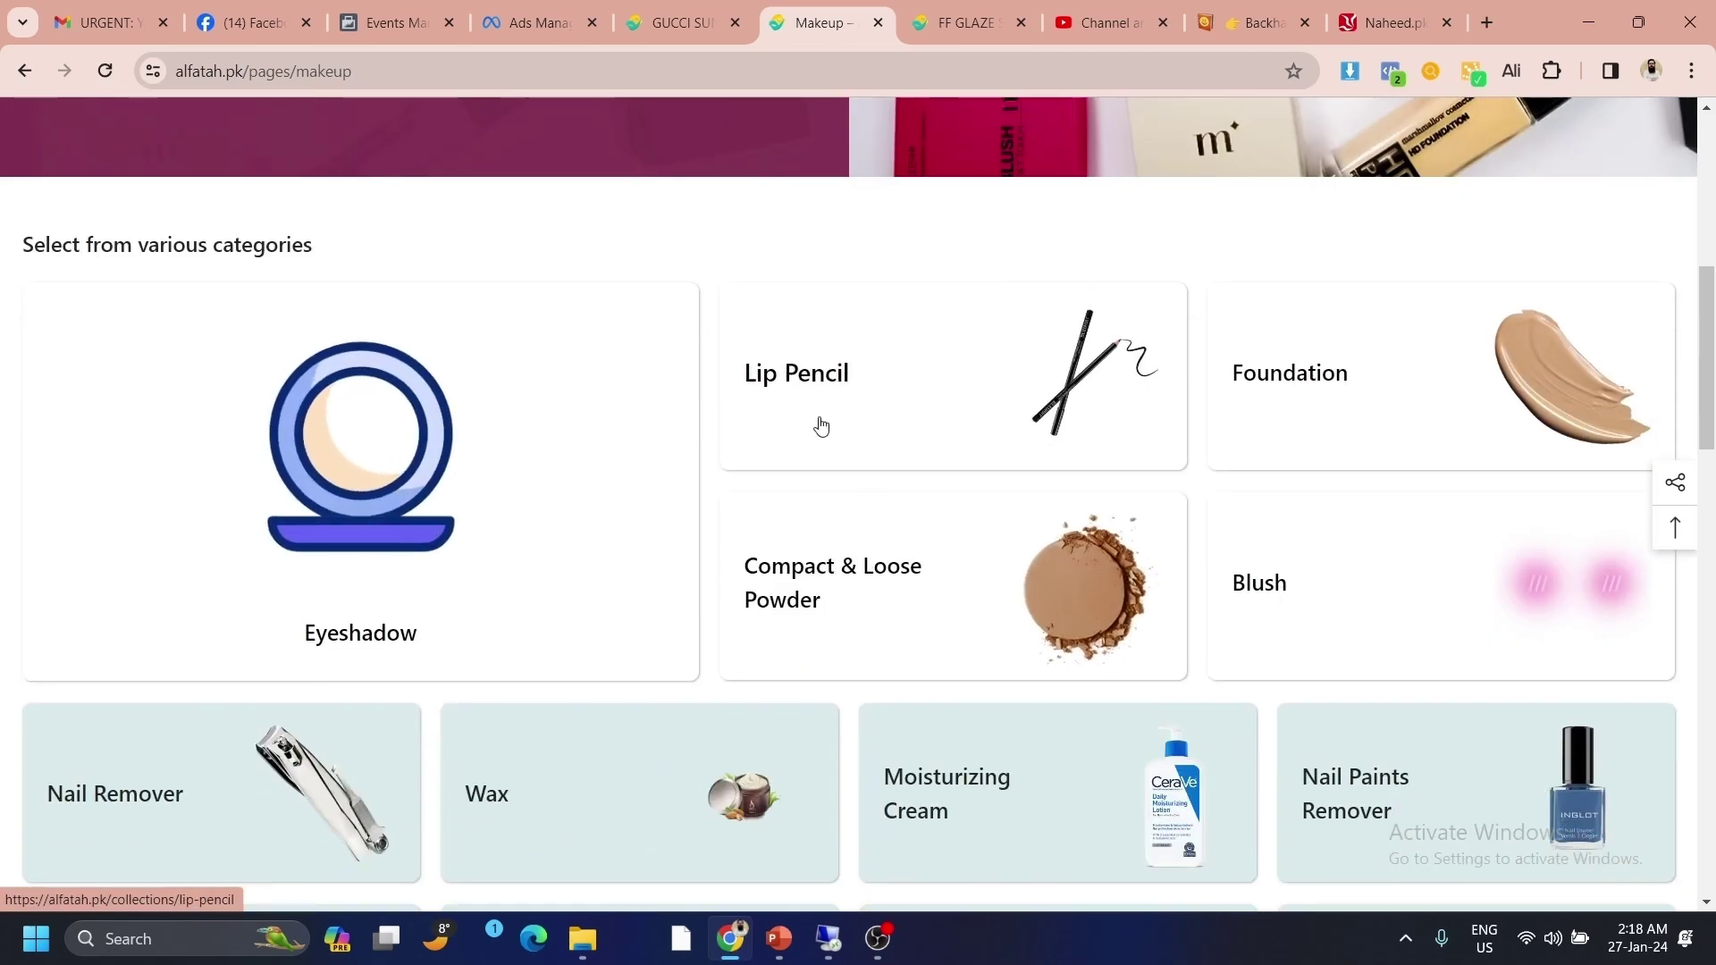
scroll(820, 426, "up", 1)
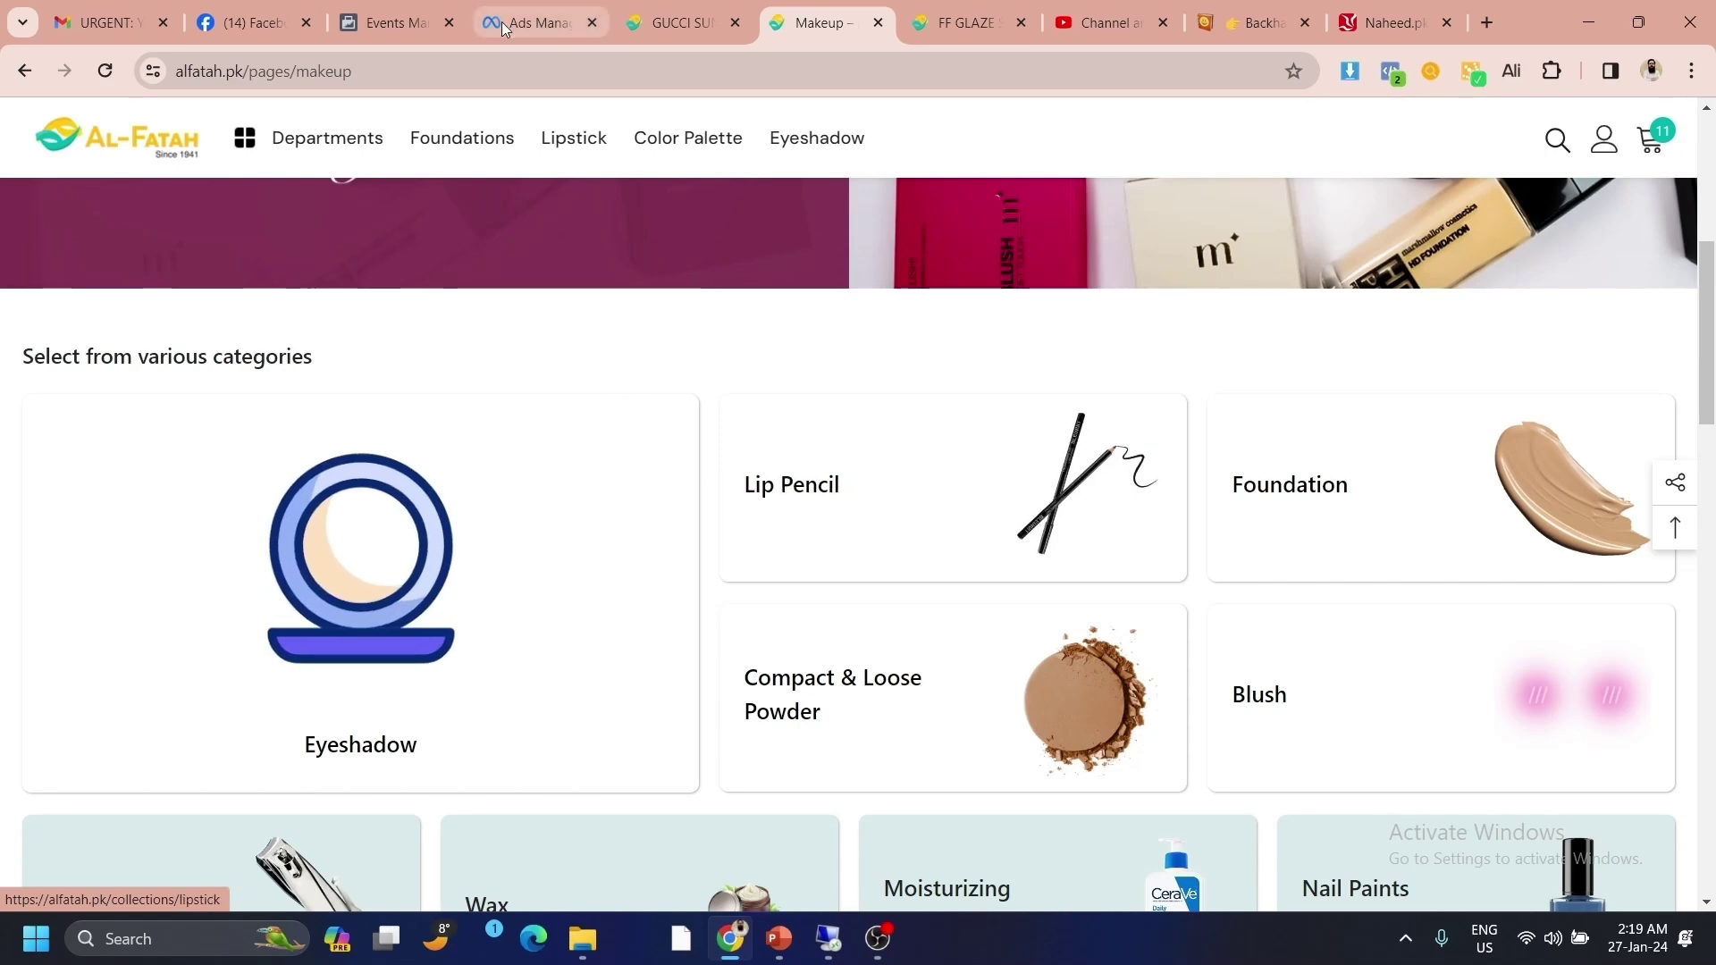
left_click(393, 27)
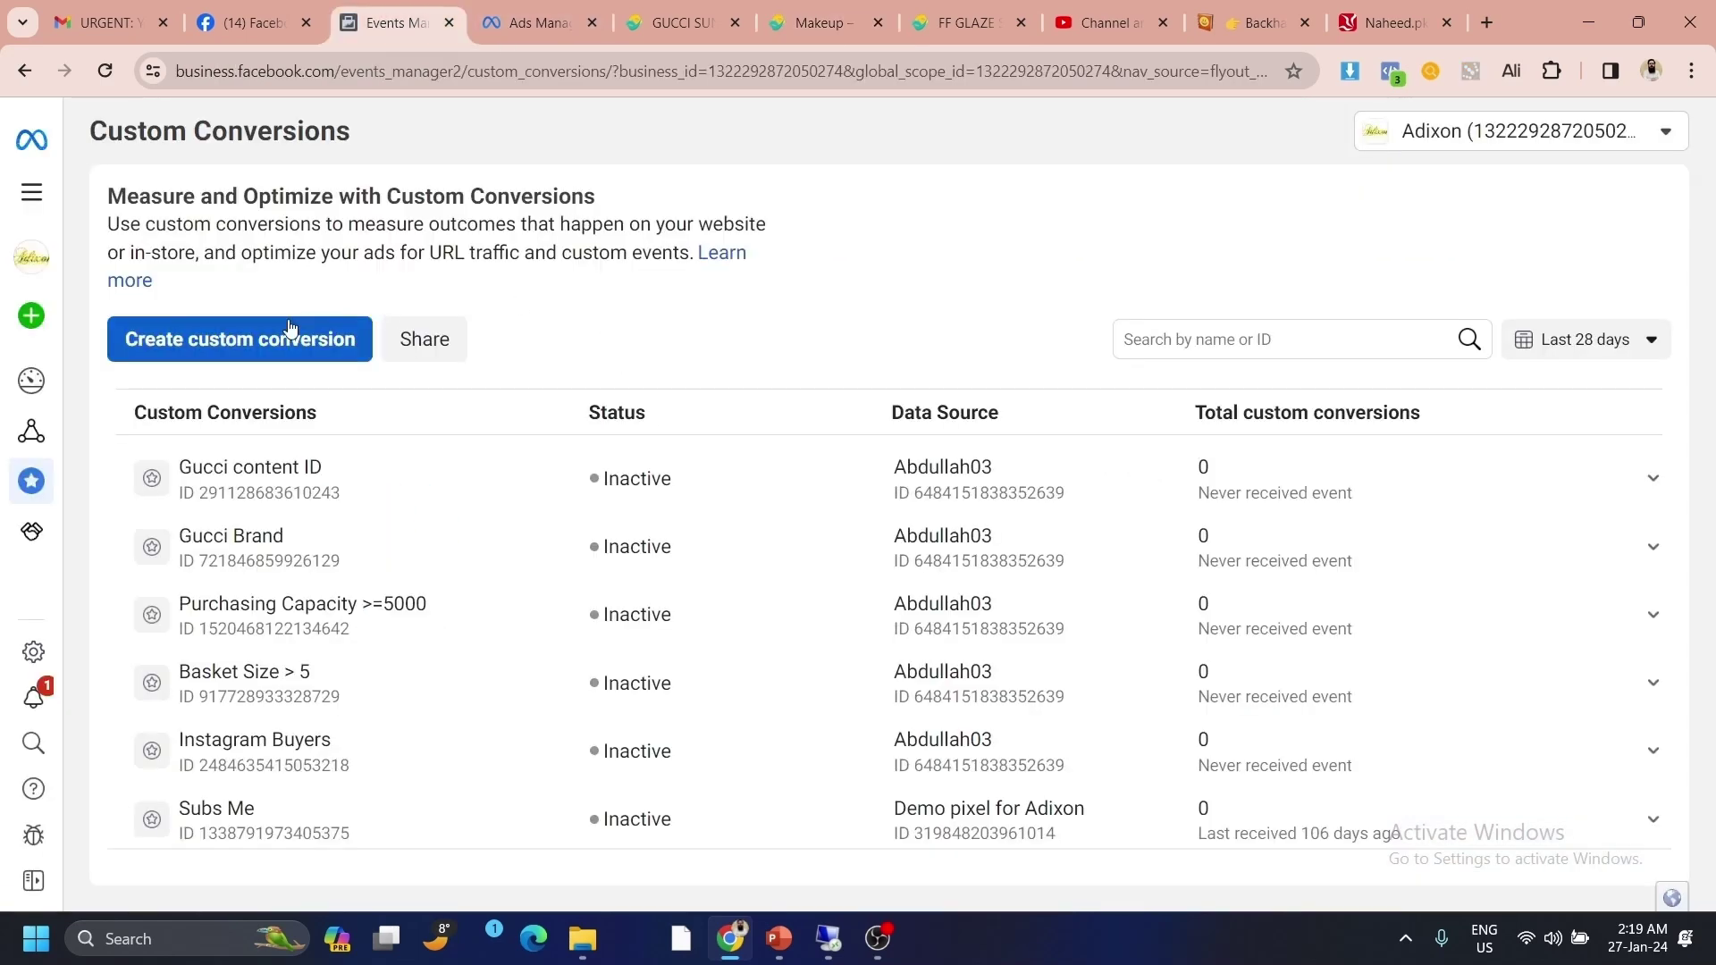
left_click(804, 17)
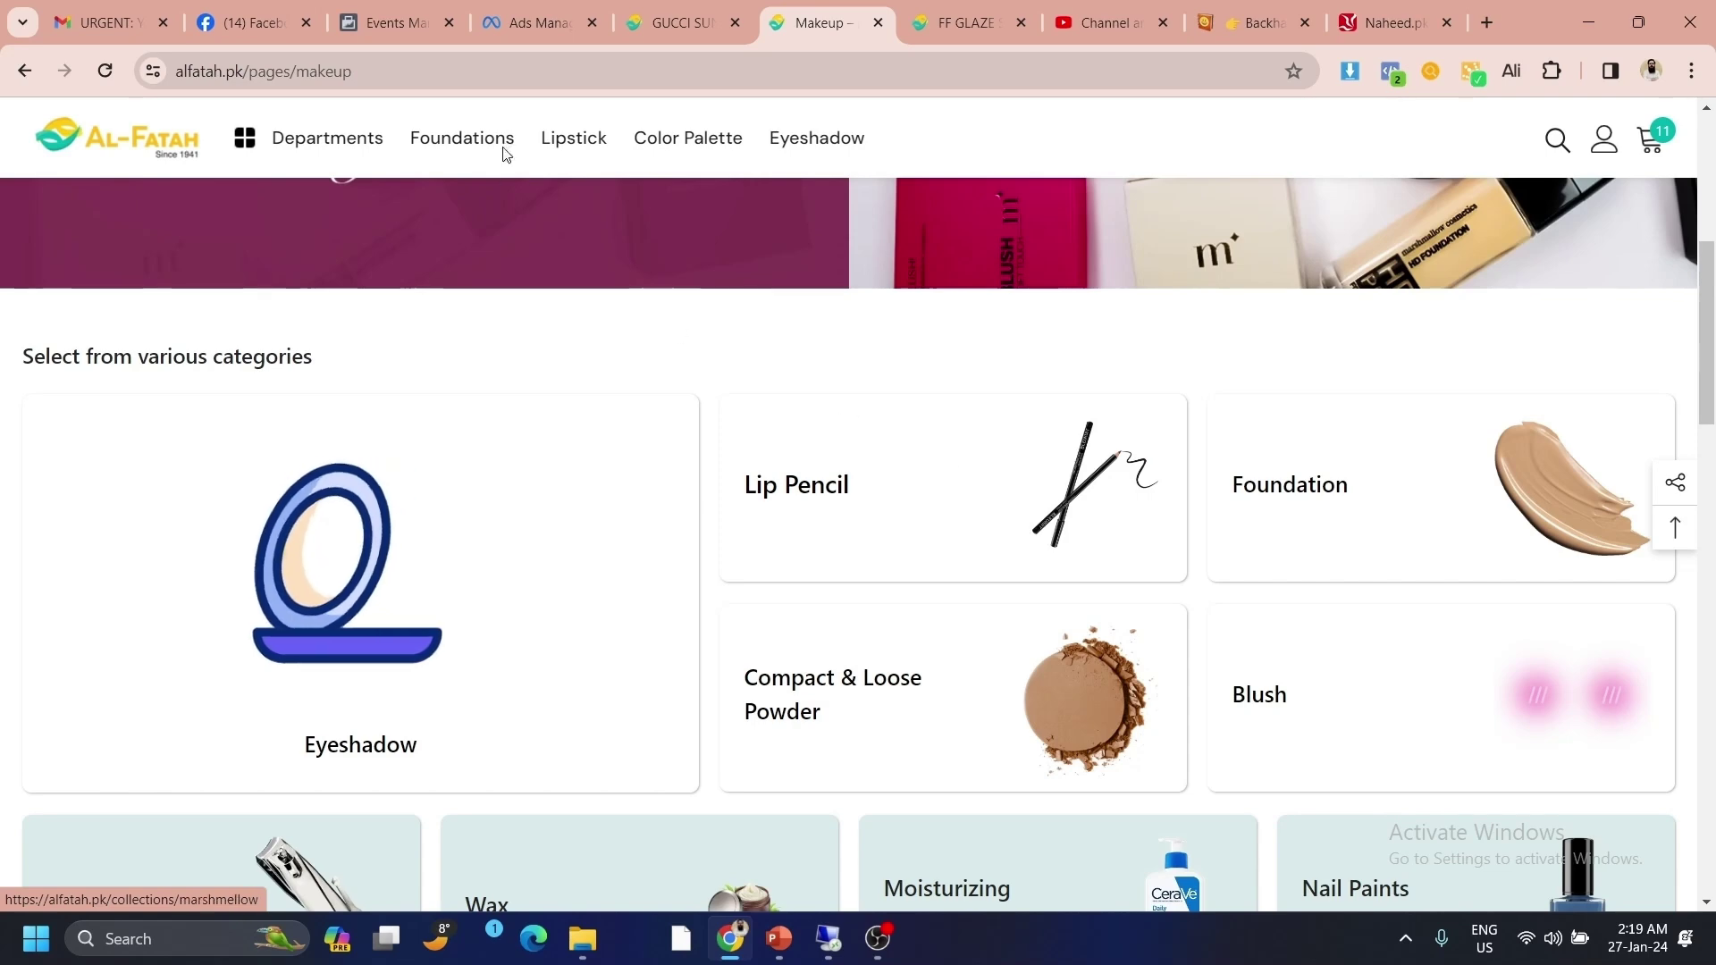
- Return to Events Manager, start another custom conversion with the Purchase event and show the rule type choices
left_click(372, 24)
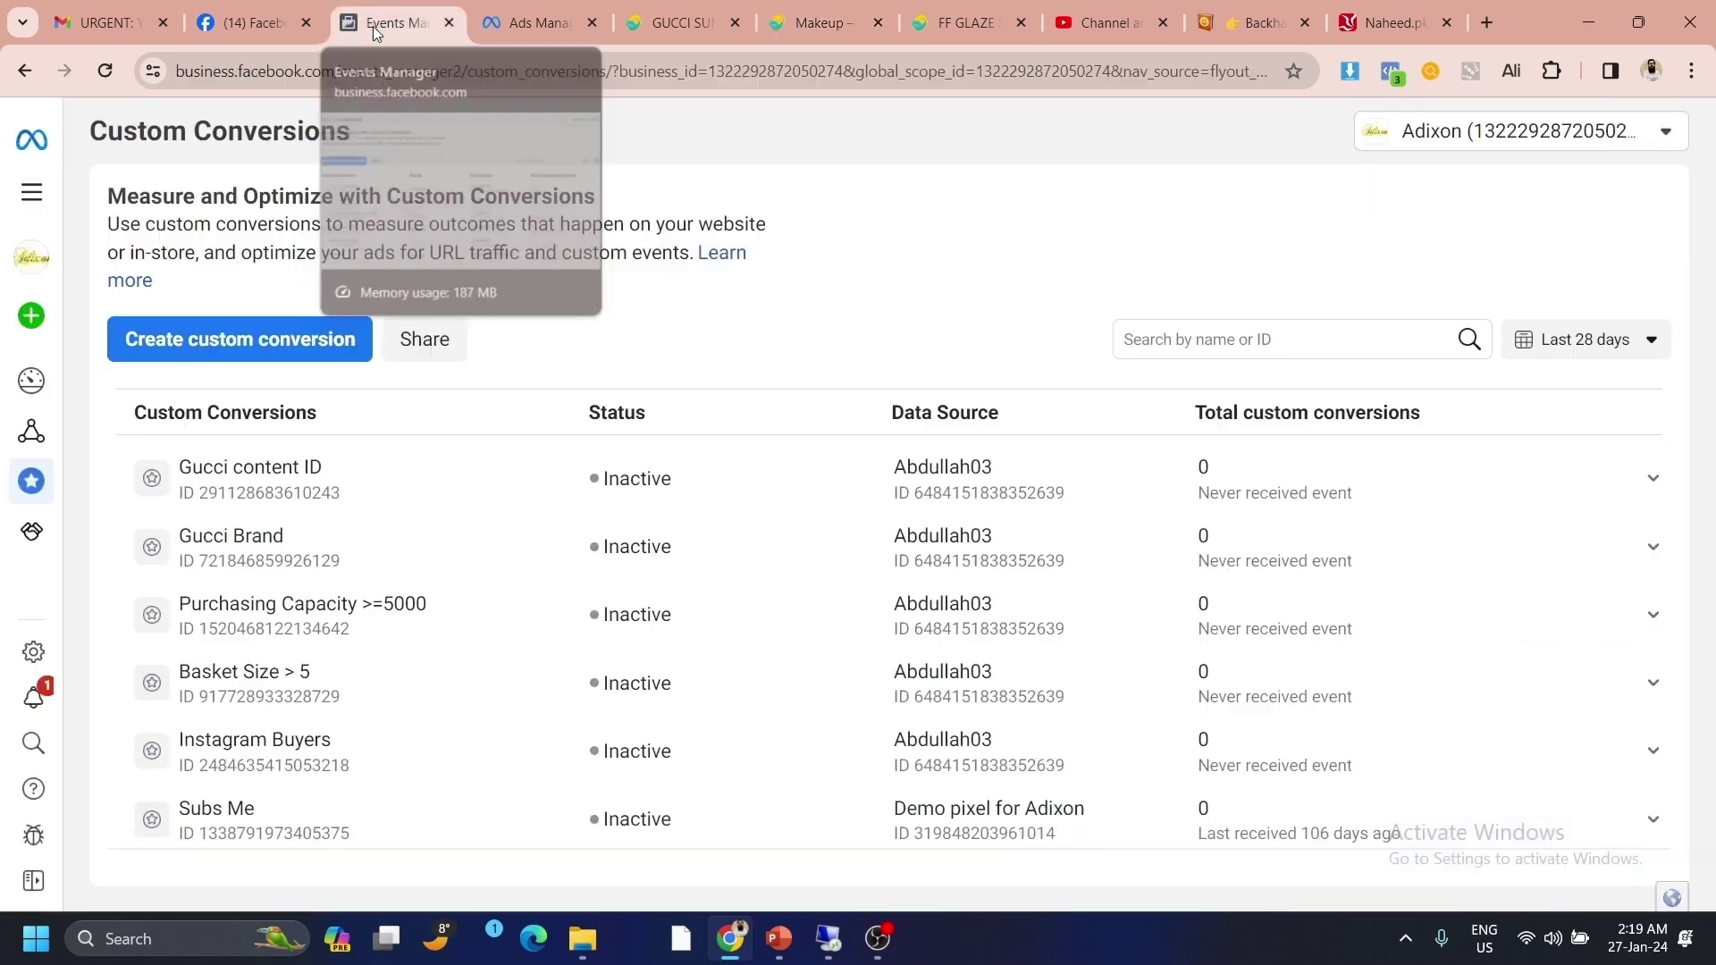
left_click(231, 338)
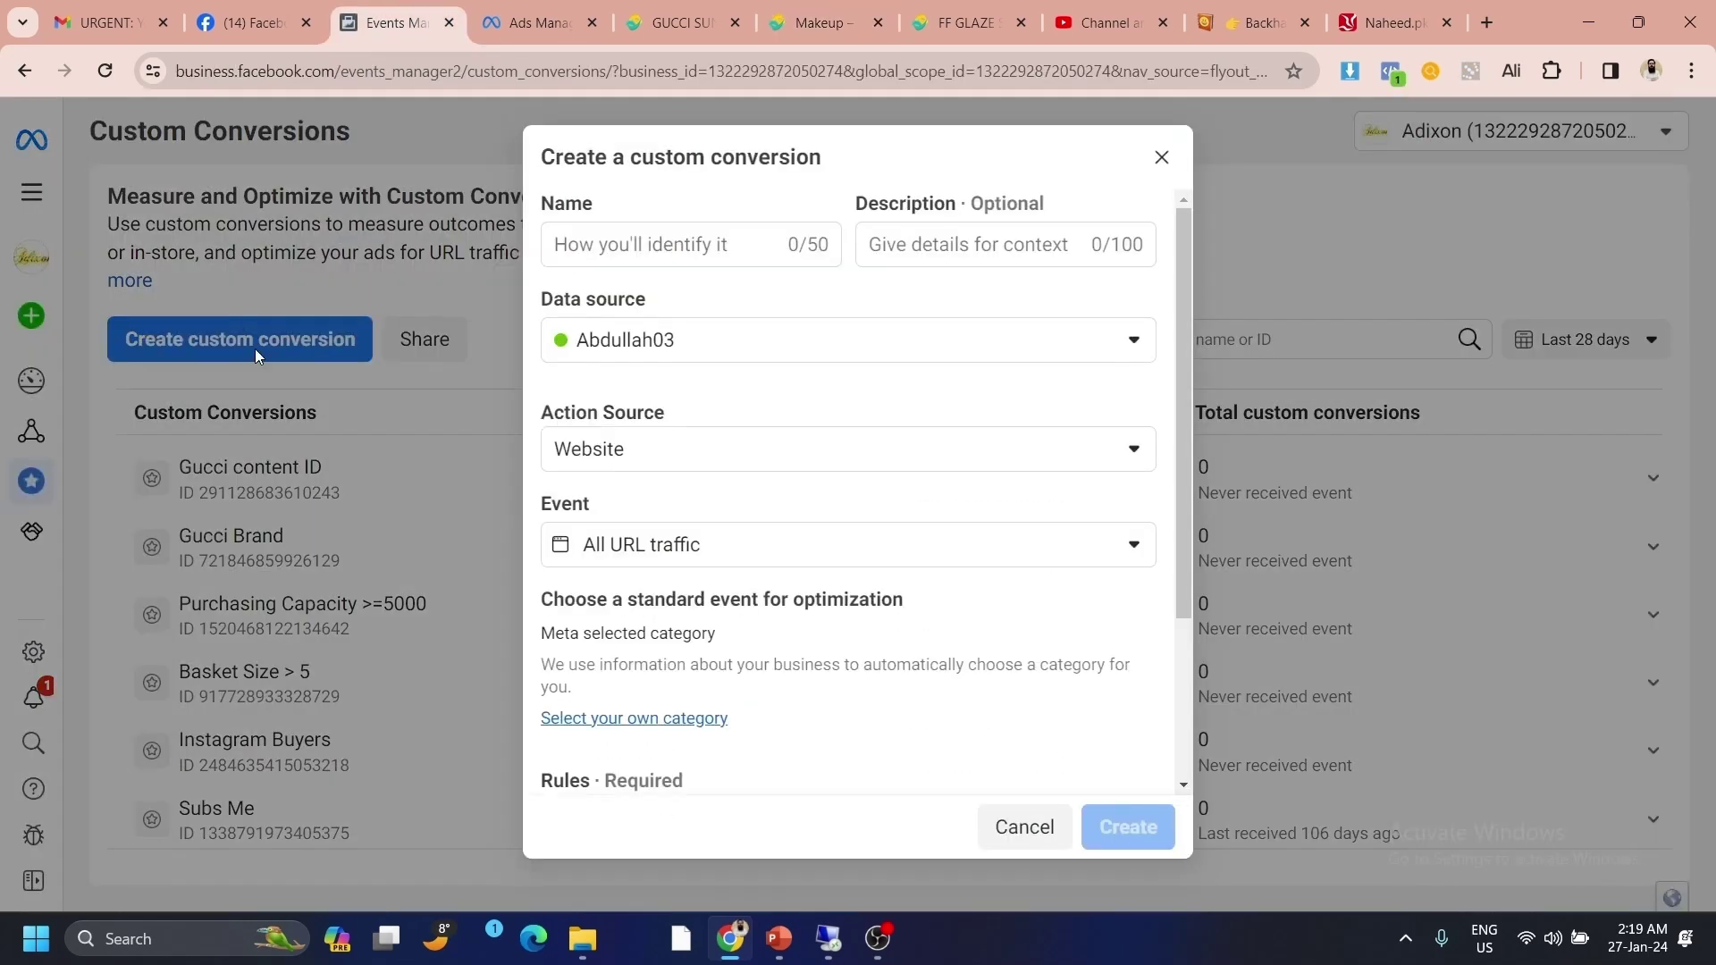
left_click(700, 547)
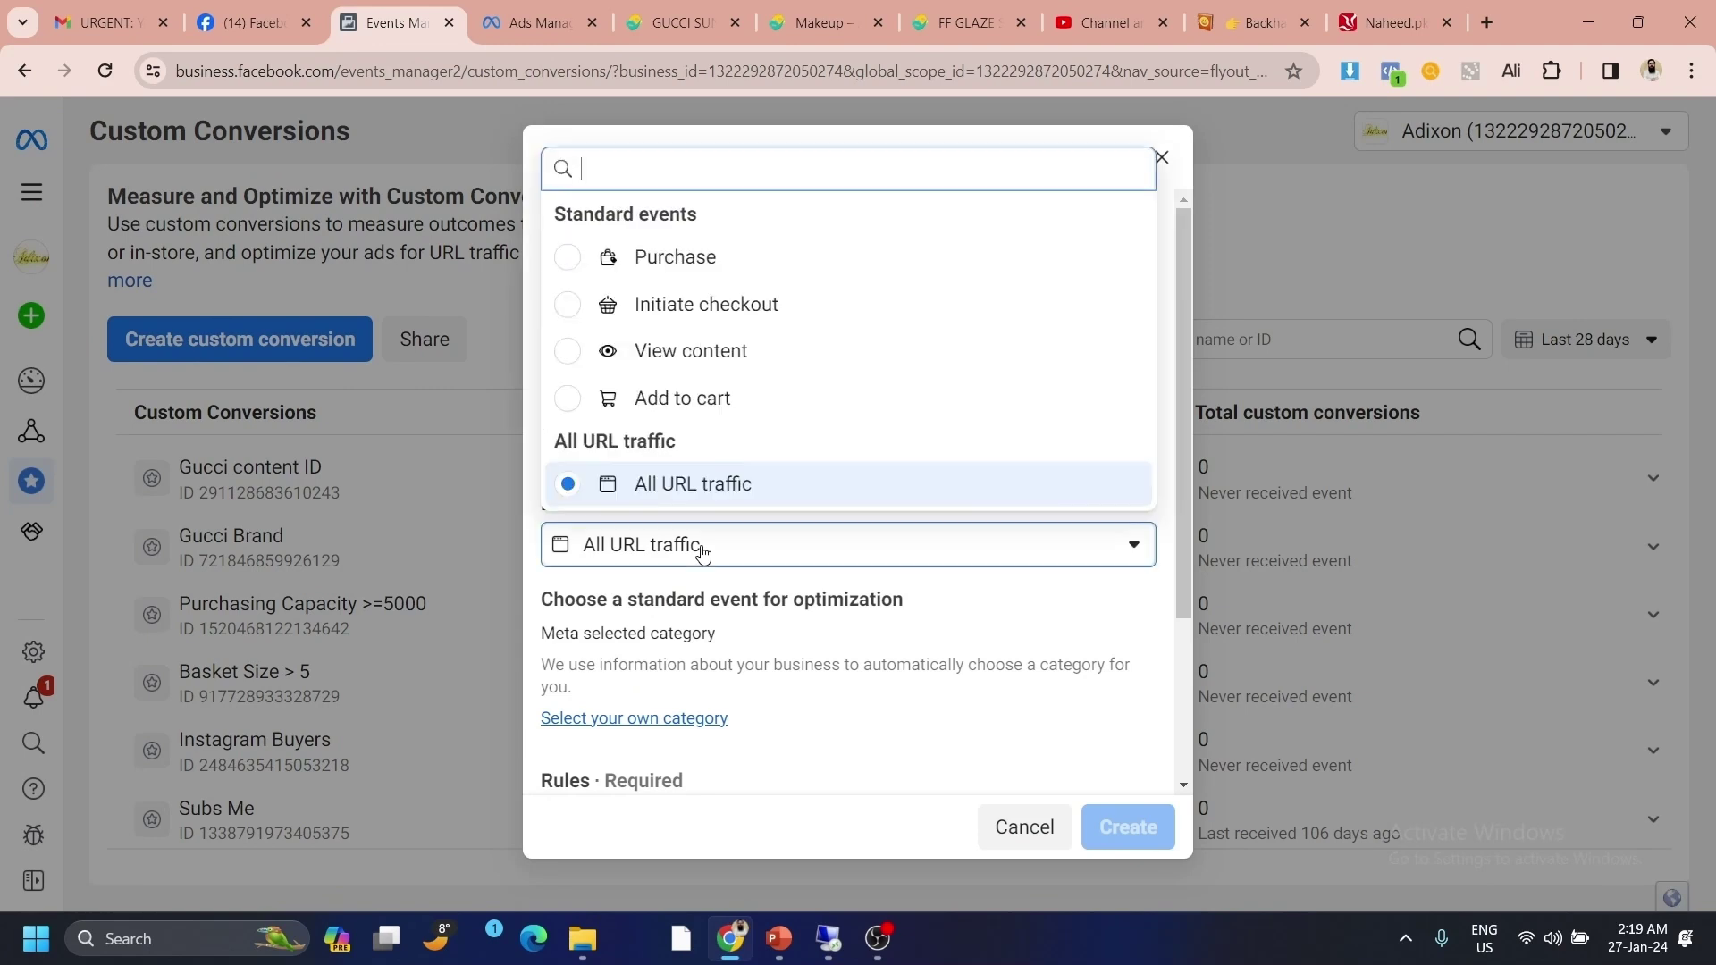
left_click(568, 261)
scroll(672, 715, "down", 1)
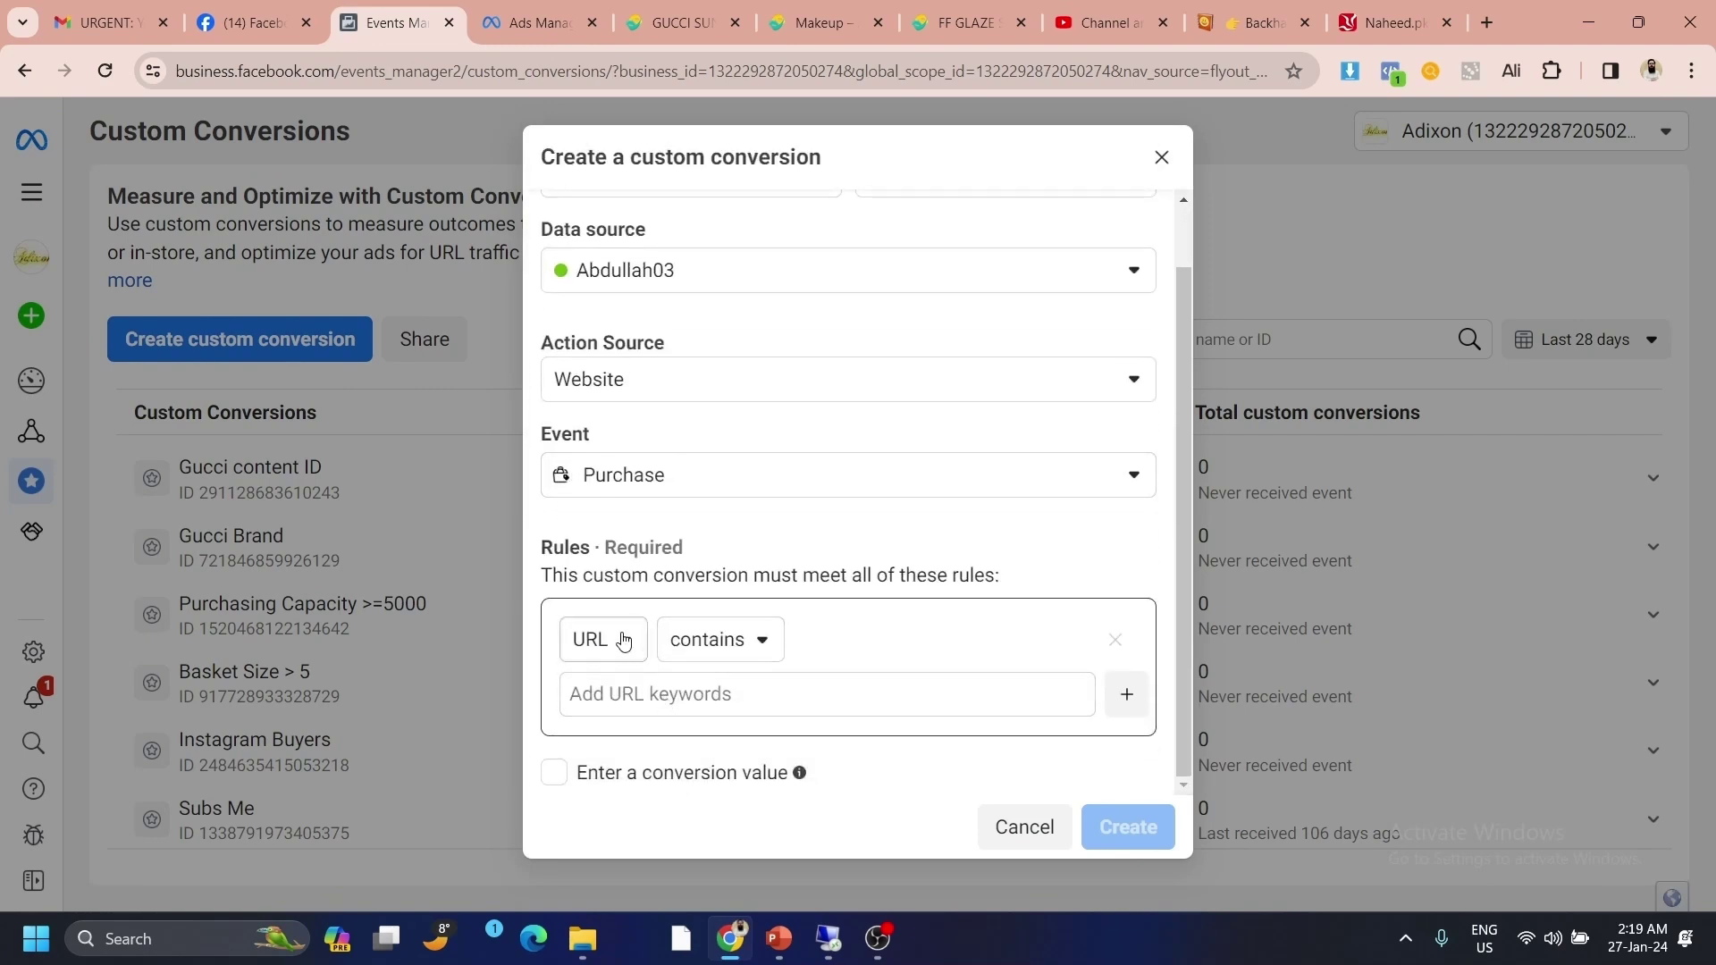
left_click(626, 640)
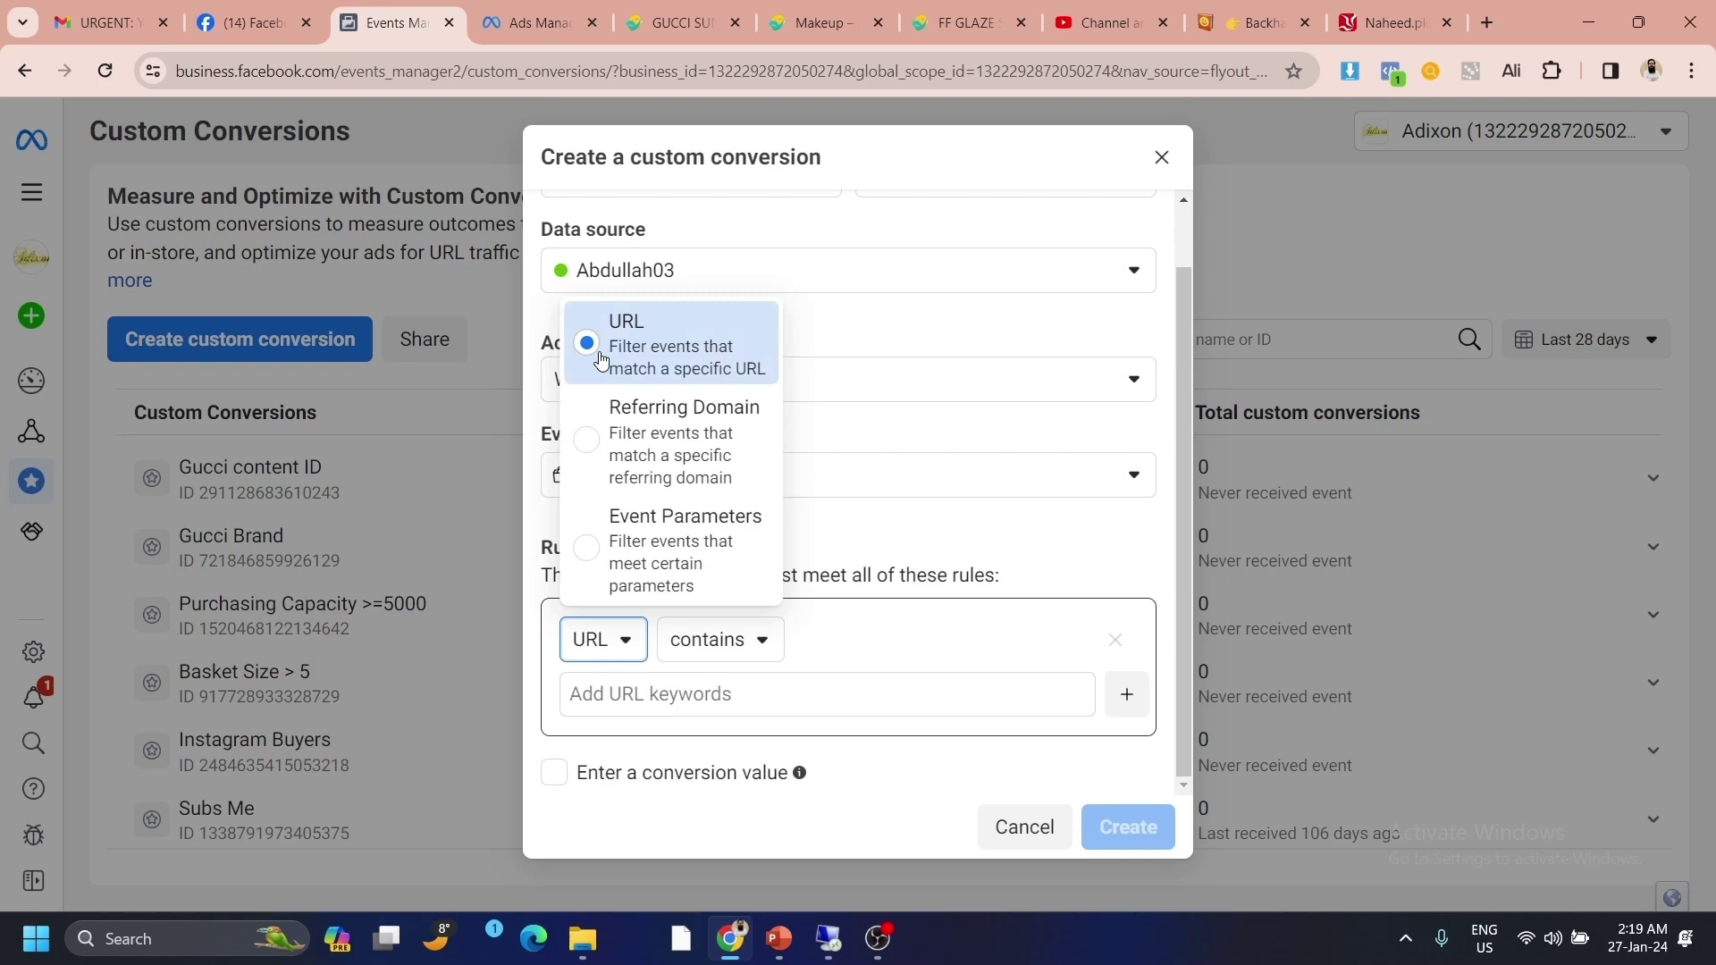